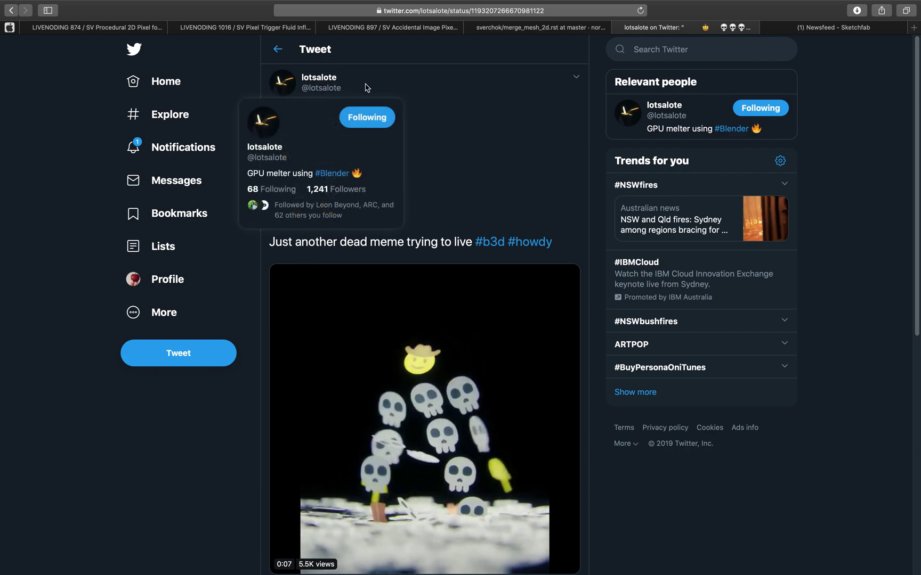
Examine the cowboy emoji and skull figure in the tweet and its attached animation.
{"action": "left_click_drag", "start_coordinate": [371, 218], "coordinate": [331, 102]}
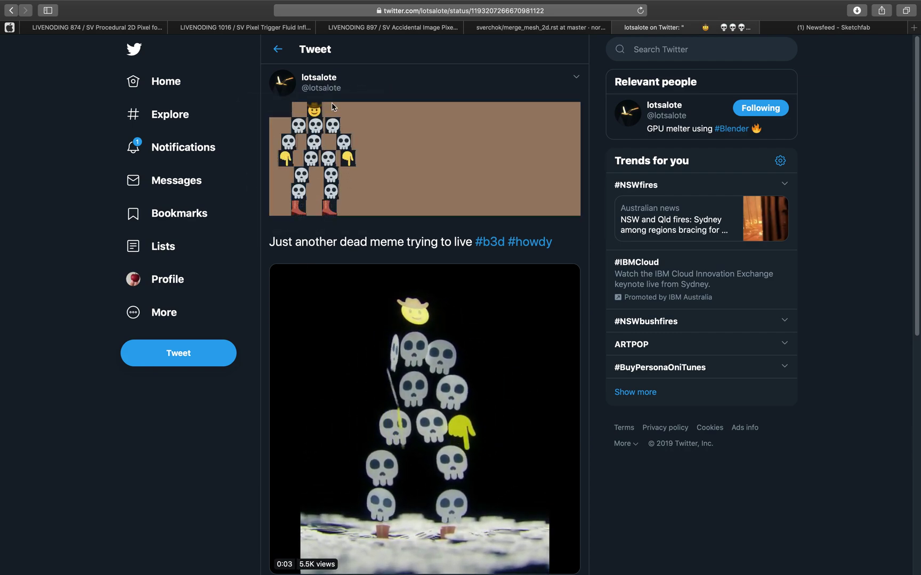
{"action": "left_click", "coordinate": [358, 128]}
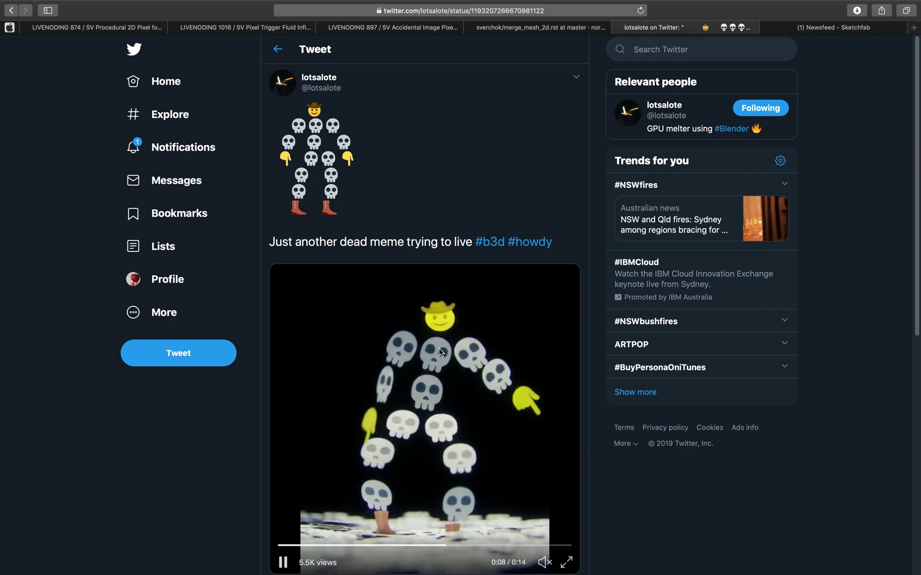
{"action": "scroll", "coordinate": [315, 86], "scroll_direction": "down", "scroll_amount": 1}
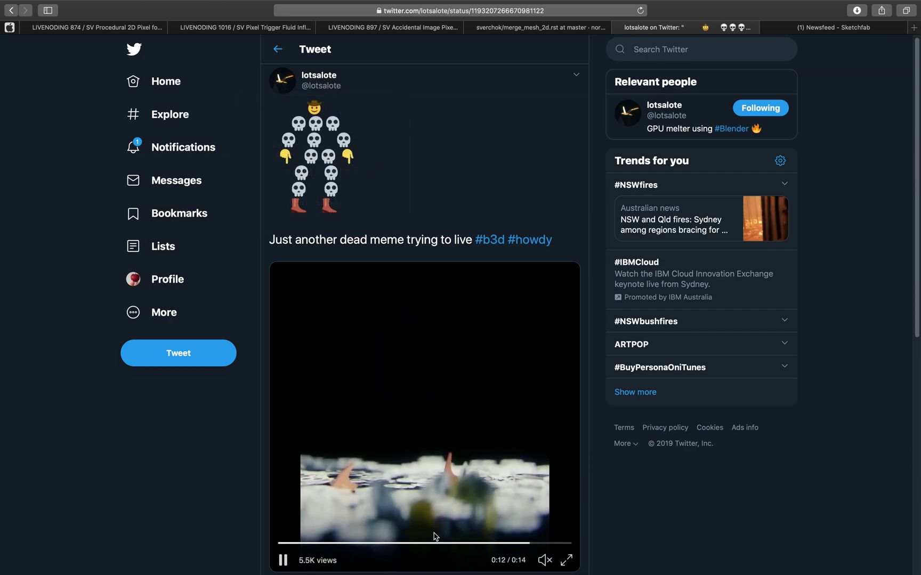
{"action": "scroll", "coordinate": [325, 457], "scroll_direction": "down", "scroll_amount": 1}
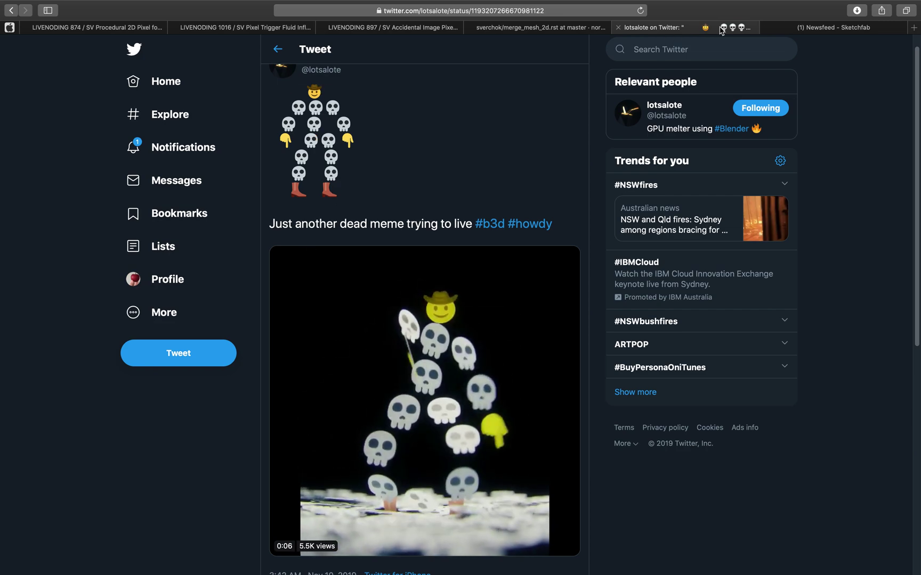
Switch to Sketchfab and browse the downloadable models listed for "skull lowpoly".
{"action": "left_click", "coordinate": [803, 29]}
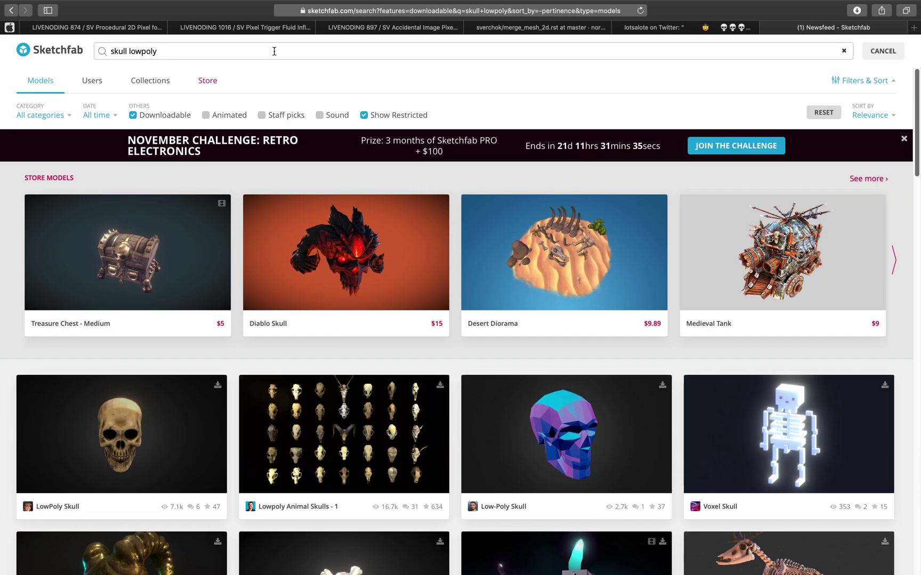
{"action": "mouse_move", "coordinate": [917, 143]}
{"action": "left_mouse_down"}
{"action": "mouse_move", "coordinate": [916, 226]}
{"action": "mouse_move", "coordinate": [916, 209]}
{"action": "left_mouse_up"}
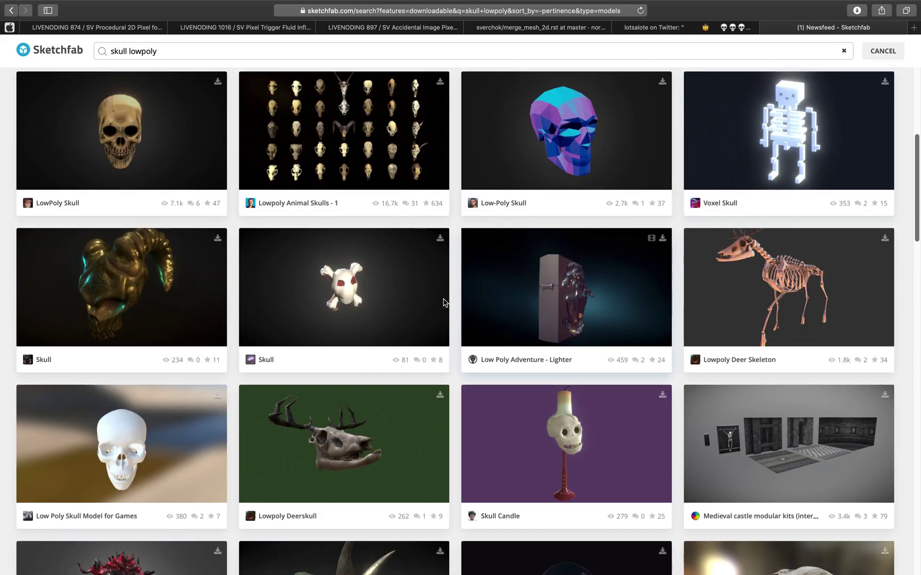
{"action": "scroll", "coordinate": [383, 319], "scroll_direction": "down", "scroll_amount": 2}
{"action": "scroll", "coordinate": [386, 336], "scroll_direction": "down", "scroll_amount": 7}
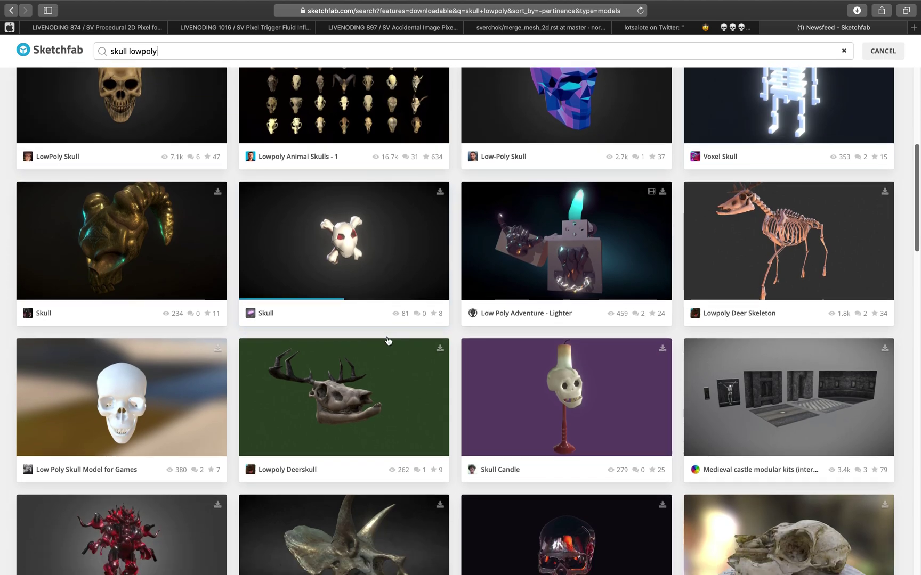
{"action": "scroll", "coordinate": [403, 346], "scroll_direction": "down", "scroll_amount": 2}
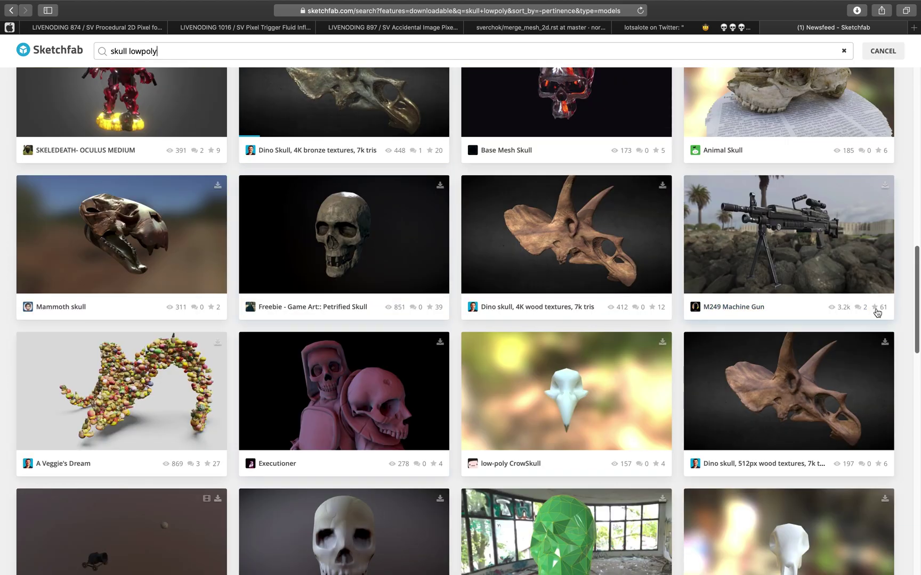
{"action": "scroll", "coordinate": [917, 276], "scroll_direction": "down", "scroll_amount": 5}
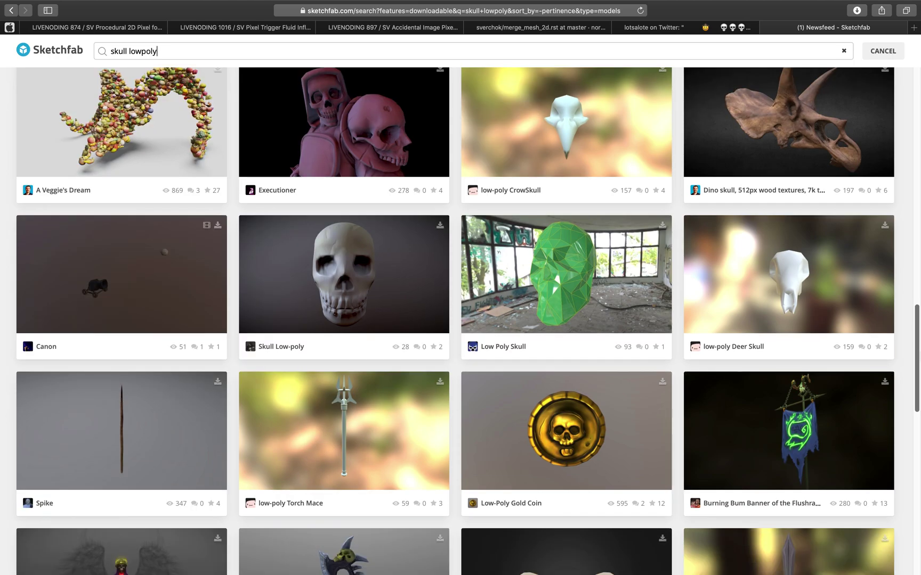
{"action": "scroll", "coordinate": [509, 274], "scroll_direction": "down", "scroll_amount": 2}
{"action": "scroll", "coordinate": [416, 217], "scroll_direction": "down", "scroll_amount": 4}
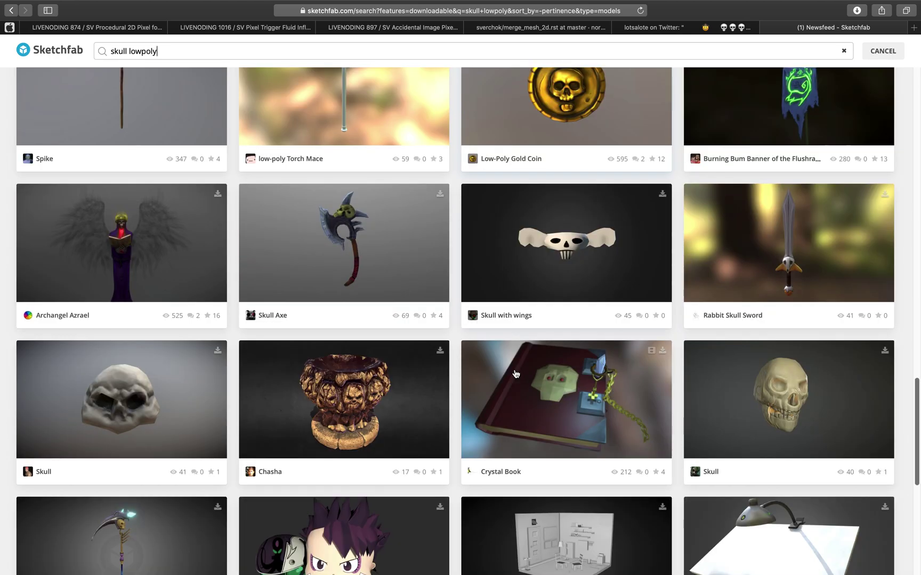
{"action": "scroll", "coordinate": [487, 344], "scroll_direction": "up", "scroll_amount": 6}
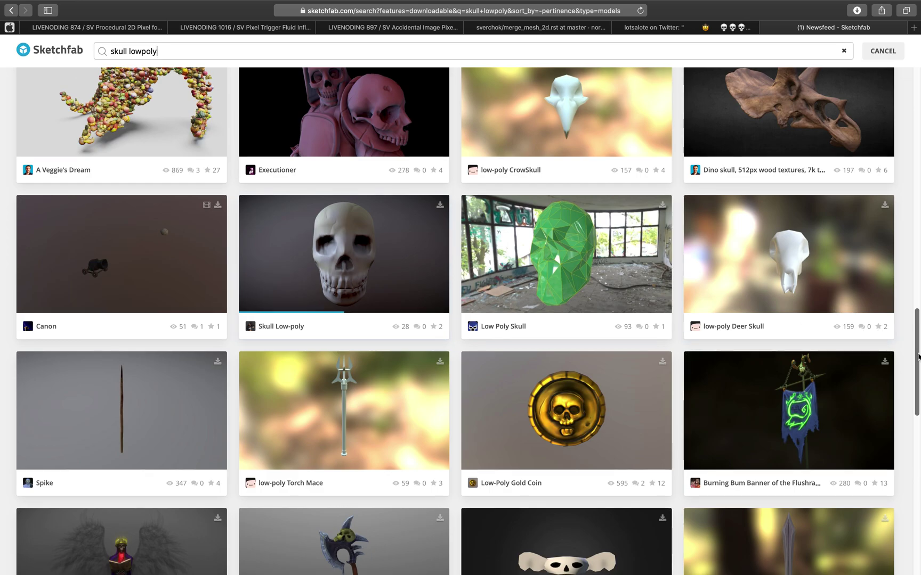
{"action": "scroll", "coordinate": [918, 354], "scroll_direction": "down", "scroll_amount": 6}
{"action": "scroll", "coordinate": [917, 354], "scroll_direction": "down", "scroll_amount": 6}
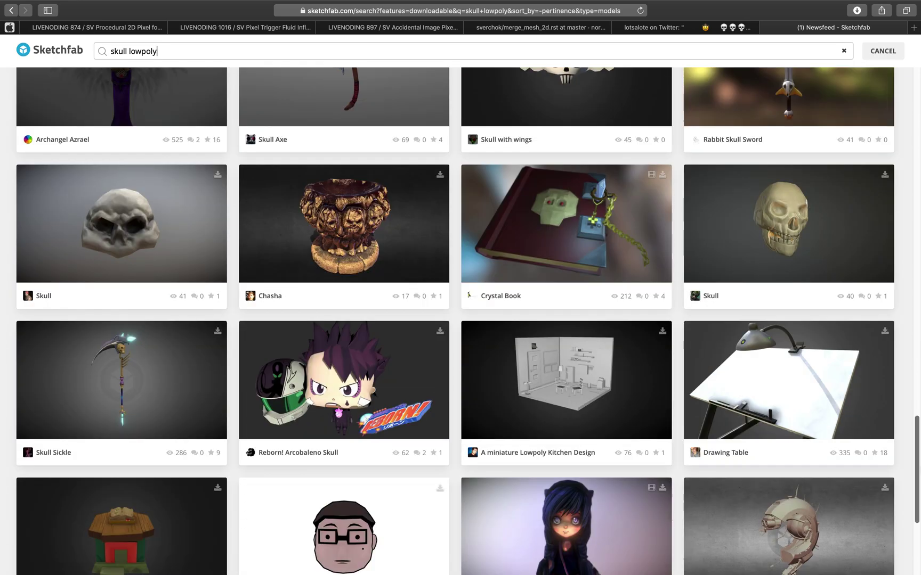
Search the downloadable Sketchfab models for "cowboy hat" and look through the results.
{"action": "scroll", "coordinate": [917, 99], "scroll_direction": "up", "scroll_amount": 15}
{"action": "scroll", "coordinate": [917, 99], "scroll_direction": "up", "scroll_amount": 14}
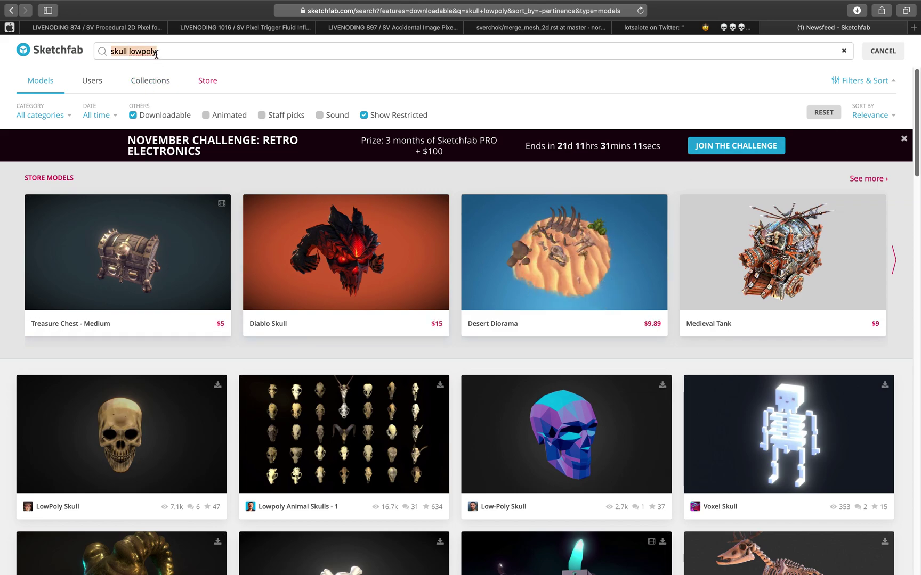
{"action": "type", "text": "wboy hat"}
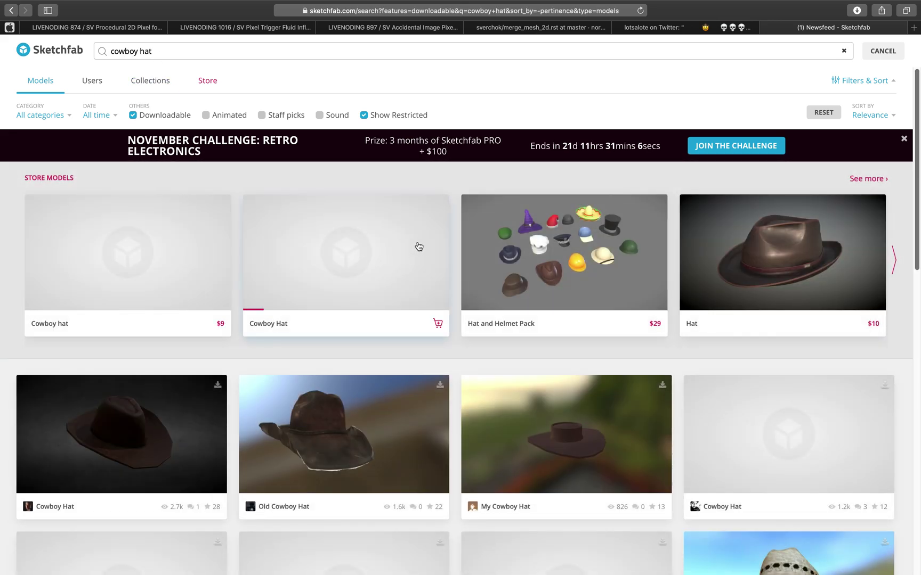
{"action": "scroll", "coordinate": [496, 384], "scroll_direction": "down", "scroll_amount": 3}
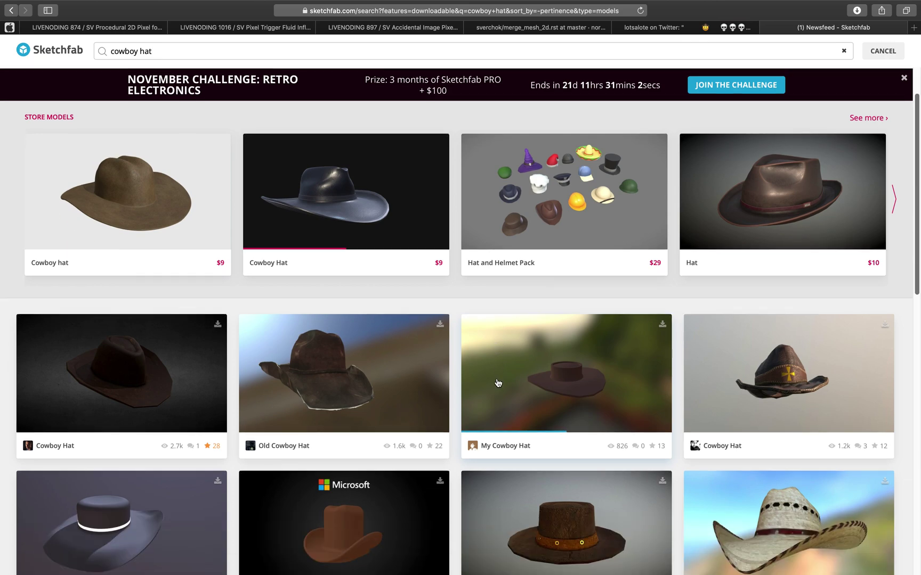
{"action": "scroll", "coordinate": [122, 342], "scroll_direction": "down", "scroll_amount": 1}
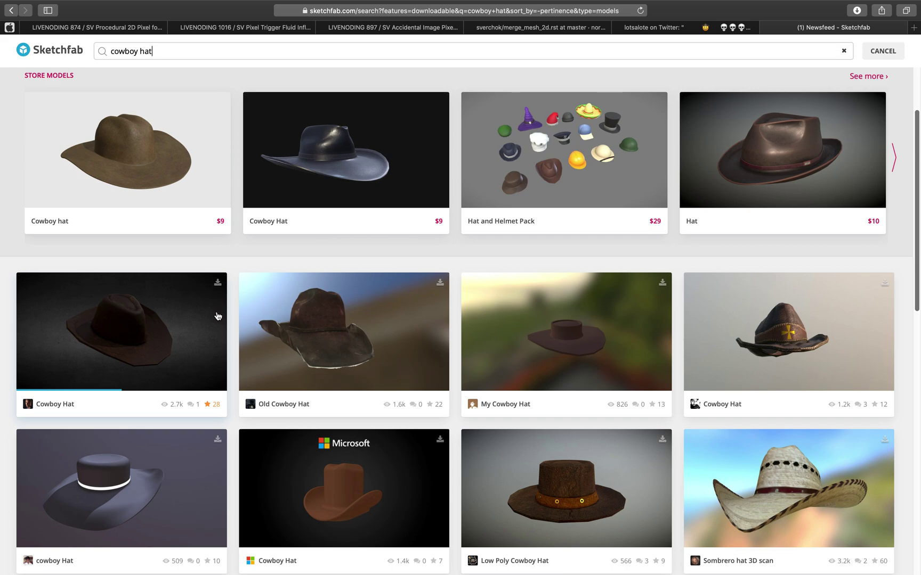
Check the tweet's emoji figure again, and search the downloadable Sketchfab models for "boots".
{"action": "left_click", "coordinate": [732, 26]}
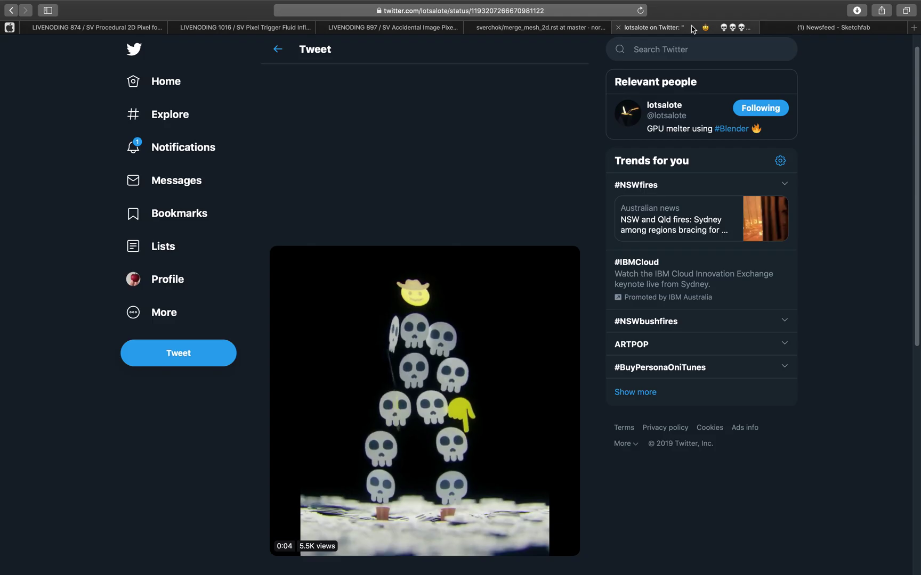
{"action": "left_click", "coordinate": [831, 27]}
{"action": "scroll", "coordinate": [256, 127], "scroll_direction": "up", "scroll_amount": 3}
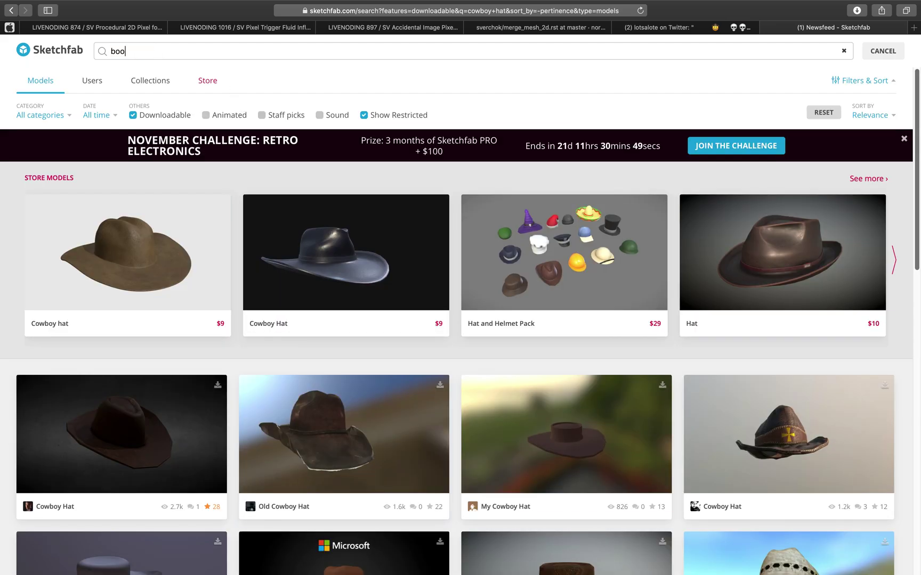
{"action": "type", "text": "ts"}
{"action": "key", "text": "Return"}
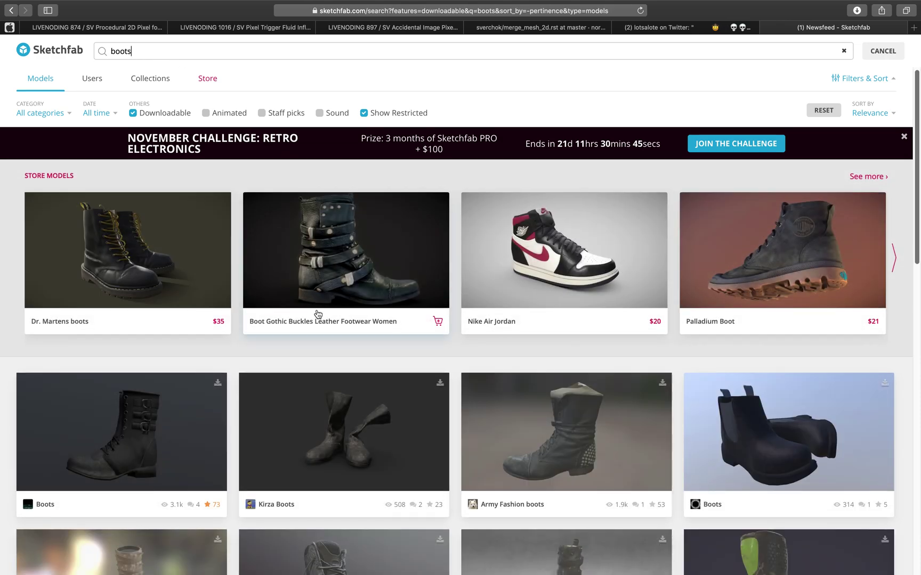
Look through the downloadable boot models for a pair that suits the cowboy figure.
{"action": "scroll", "coordinate": [270, 331], "scroll_direction": "down", "scroll_amount": 1}
{"action": "scroll", "coordinate": [250, 389], "scroll_direction": "down", "scroll_amount": 5}
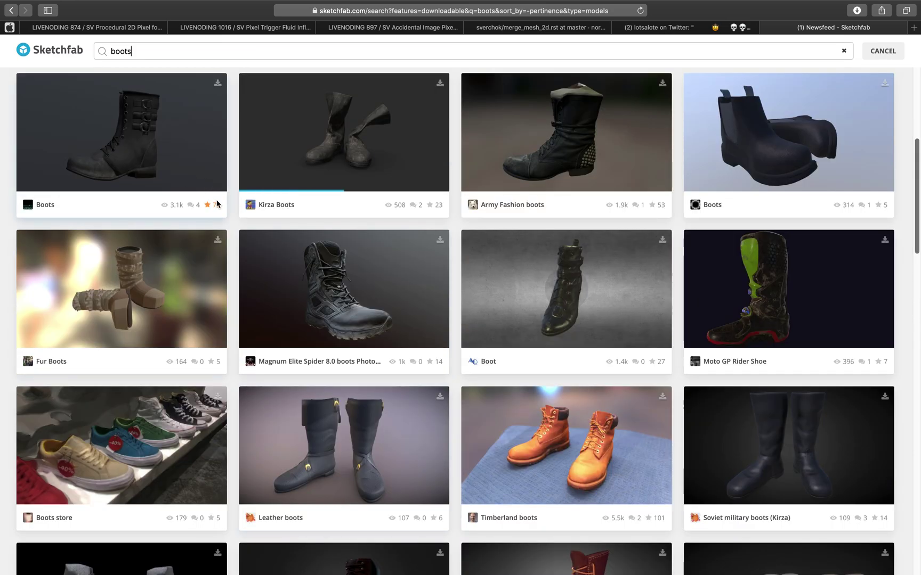
{"action": "scroll", "coordinate": [308, 333], "scroll_direction": "down", "scroll_amount": 6}
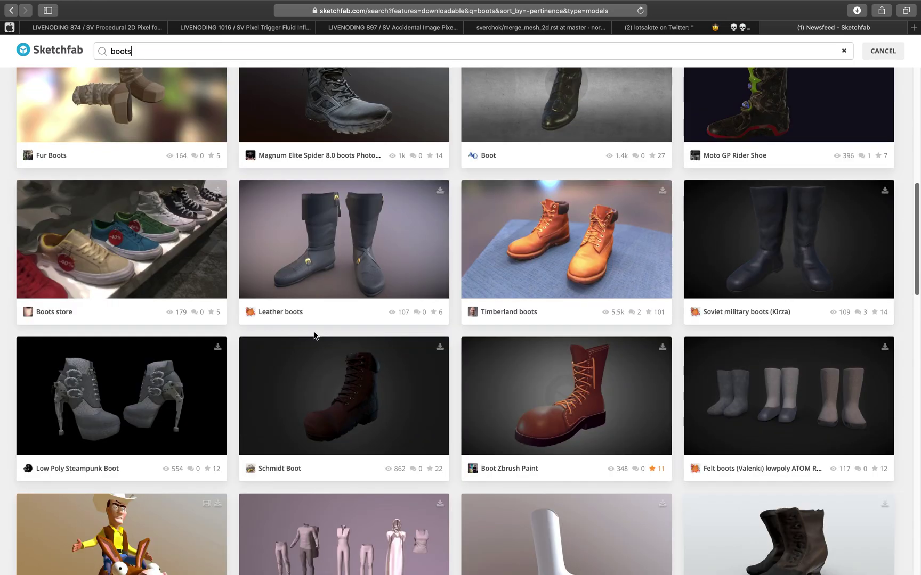
{"action": "scroll", "coordinate": [474, 416], "scroll_direction": "down", "scroll_amount": 2}
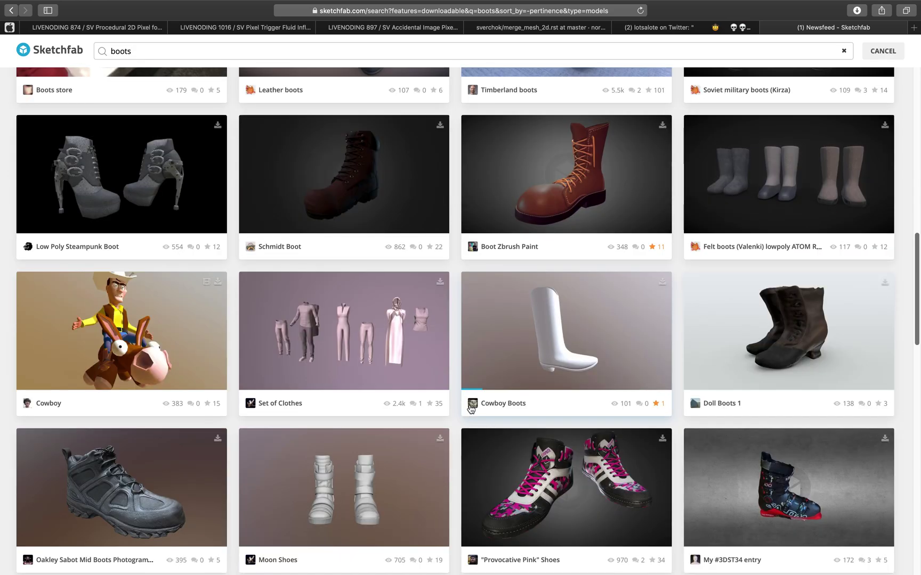
{"action": "scroll", "coordinate": [733, 329], "scroll_direction": "down", "scroll_amount": 1}
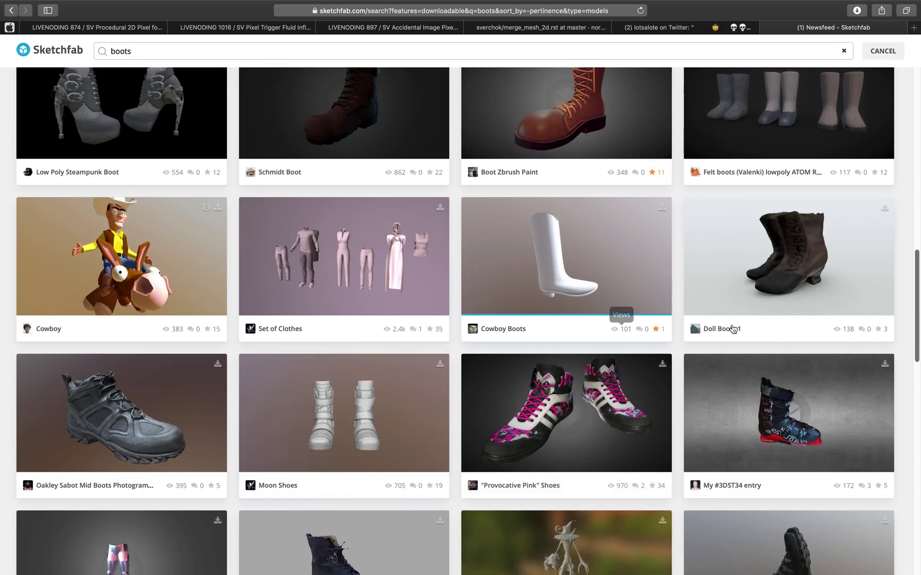
{"action": "scroll", "coordinate": [917, 448], "scroll_direction": "down", "scroll_amount": 15}
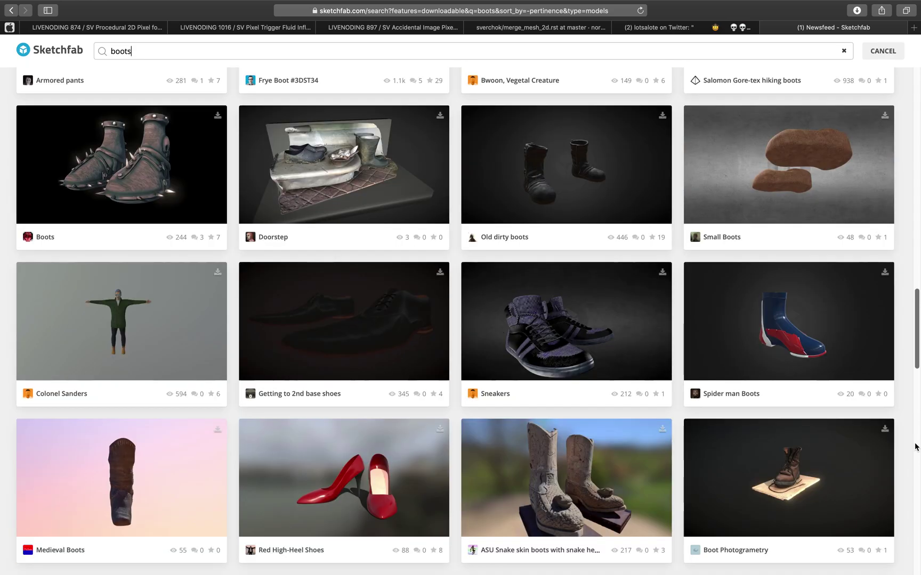
{"action": "scroll", "coordinate": [917, 474], "scroll_direction": "down", "scroll_amount": 1}
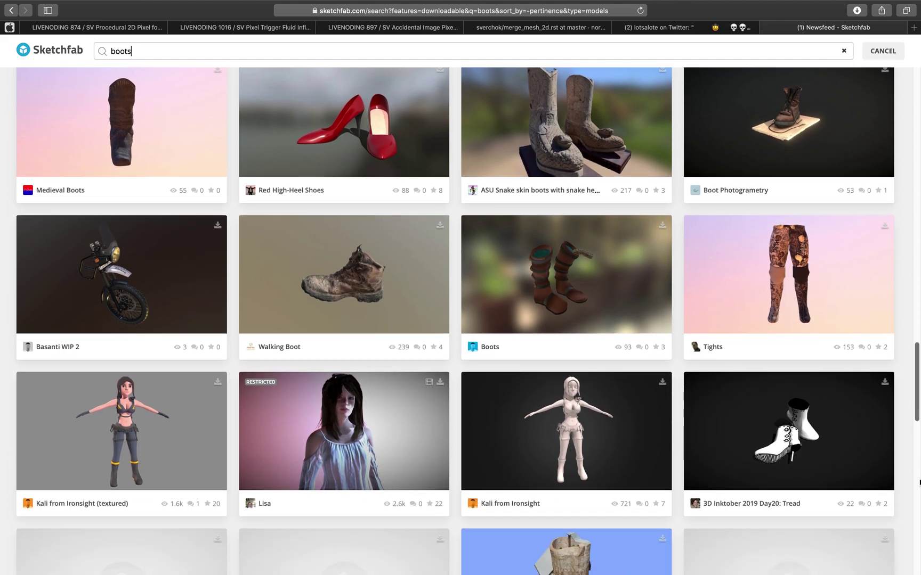
{"action": "scroll", "coordinate": [918, 482], "scroll_direction": "up", "scroll_amount": 20}
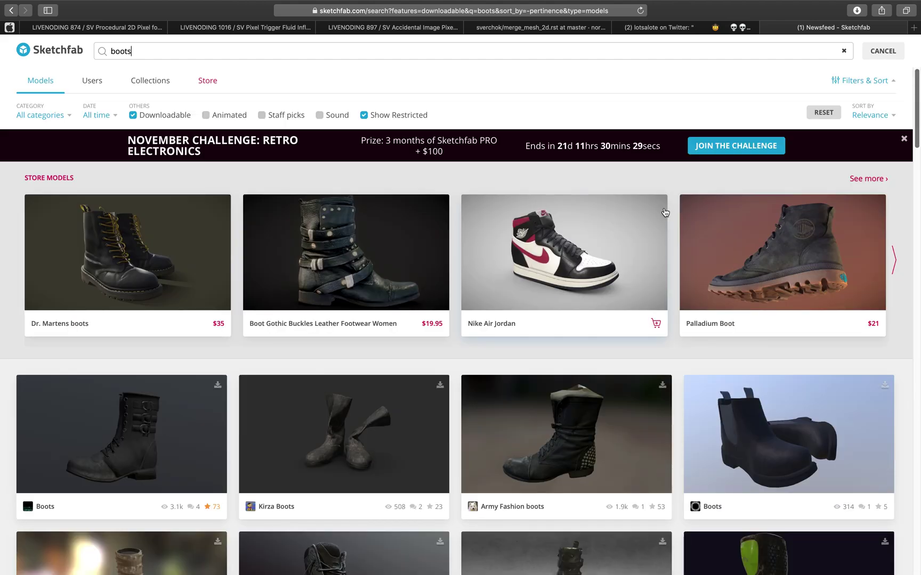
Switch between the Sketchfab boot results and Blender, ending in Blender to view the assembled skull figure.
{"action": "scroll", "coordinate": [664, 213], "scroll_direction": "left", "scroll_amount": 3}
{"action": "scroll", "coordinate": [665, 213], "scroll_direction": "right", "scroll_amount": 3}
{"action": "scroll", "coordinate": [665, 213], "scroll_direction": "right", "scroll_amount": 5}
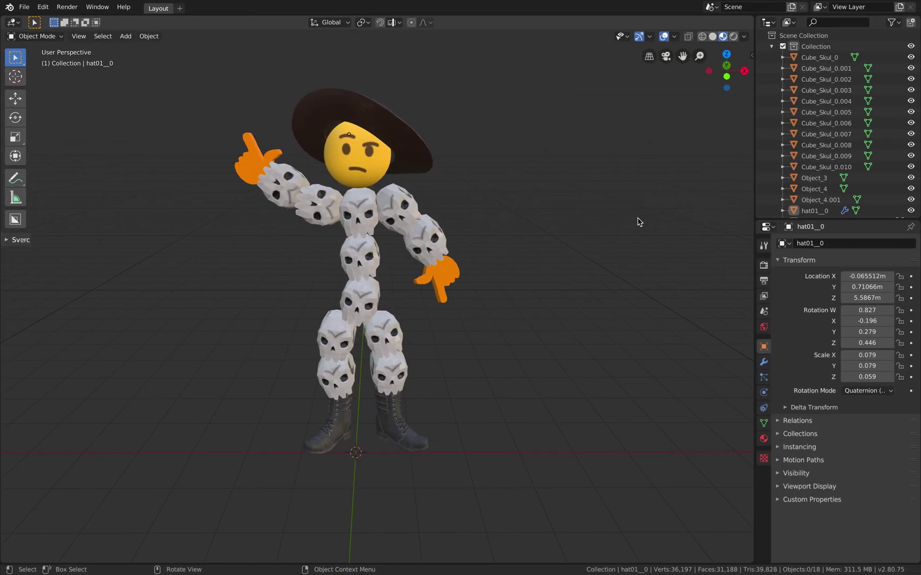
{"action": "scroll", "coordinate": [638, 222], "scroll_direction": "left", "scroll_amount": 5}
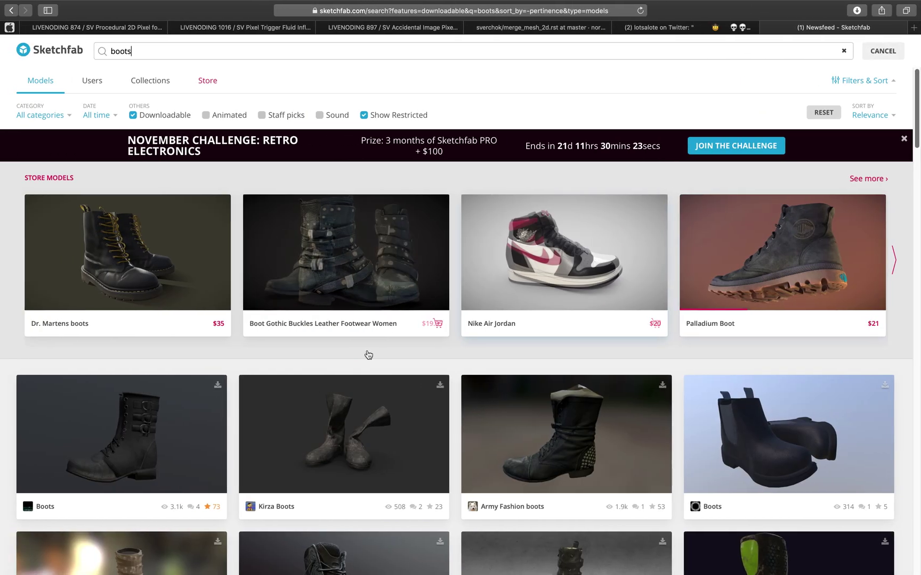
{"action": "scroll", "coordinate": [366, 395], "scroll_direction": "down", "scroll_amount": 1}
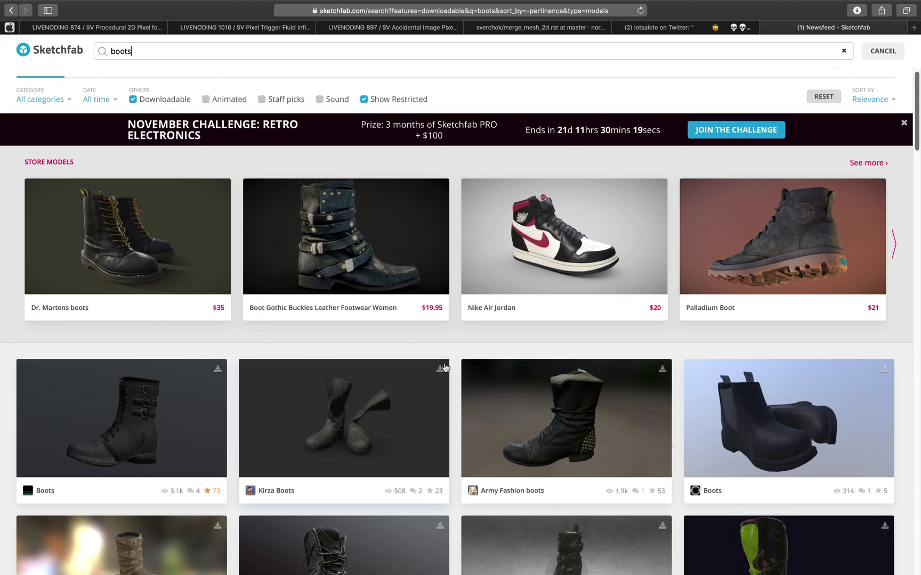
{"action": "scroll", "coordinate": [445, 367], "scroll_direction": "right", "scroll_amount": 5}
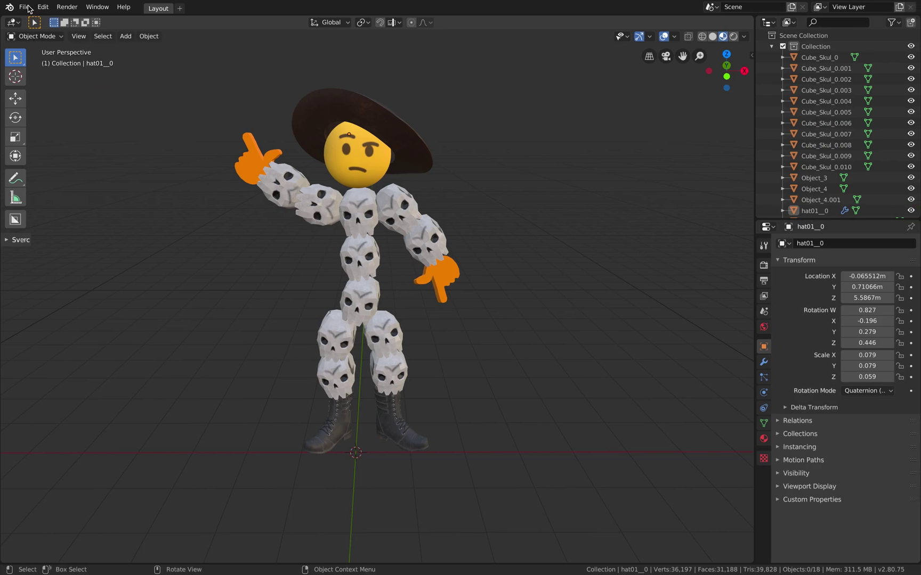
{"action": "left_click", "coordinate": [24, 7]}
{"action": "left_click", "coordinate": [25, 7]}
{"action": "left_click", "coordinate": [24, 7]}
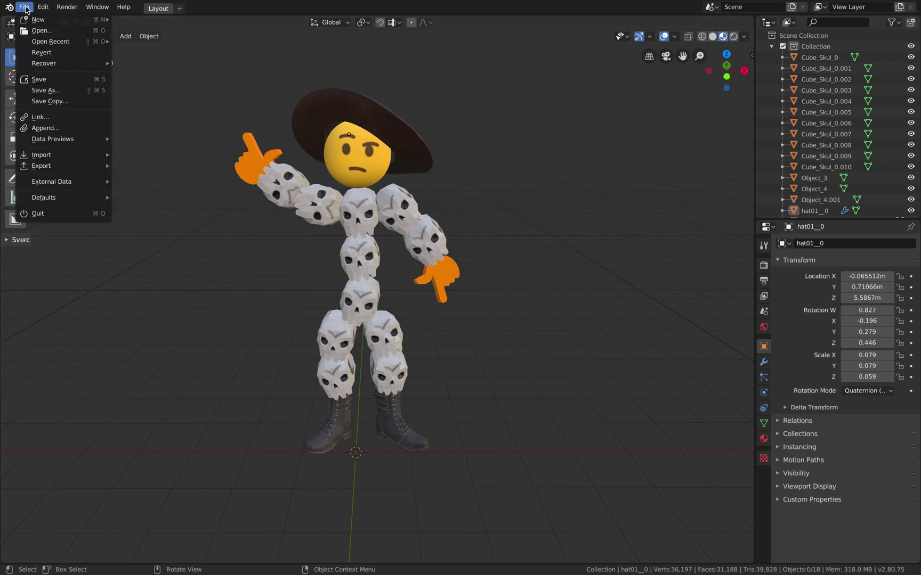
{"action": "mouse_move", "coordinate": [56, 156]}
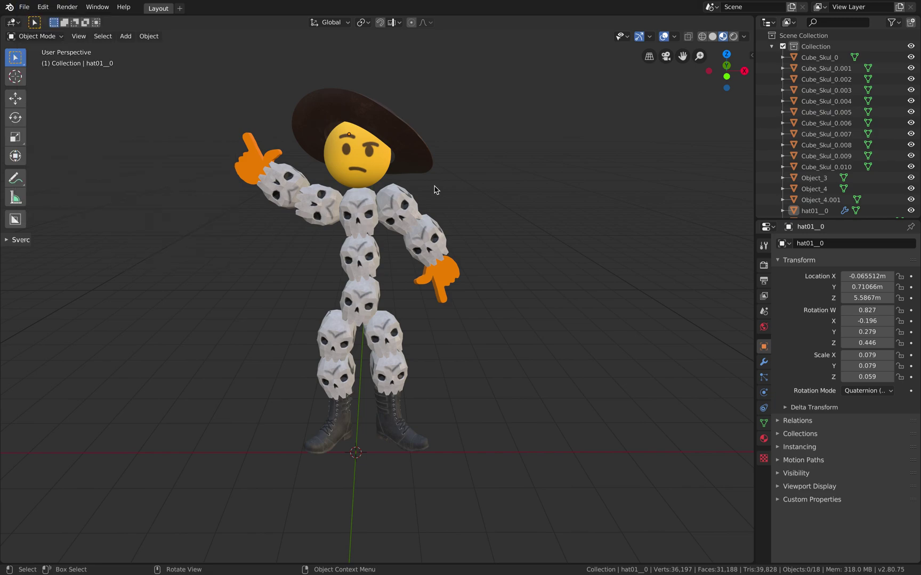
Inspect the figure's separate parts by selecting the lowered hand, and the upper-arm skull on the same side.
{"action": "middle_click_drag", "start_coordinate": [487, 200], "coordinate": [458, 244], "text": "shift"}
{"action": "left_click", "coordinate": [478, 296]}
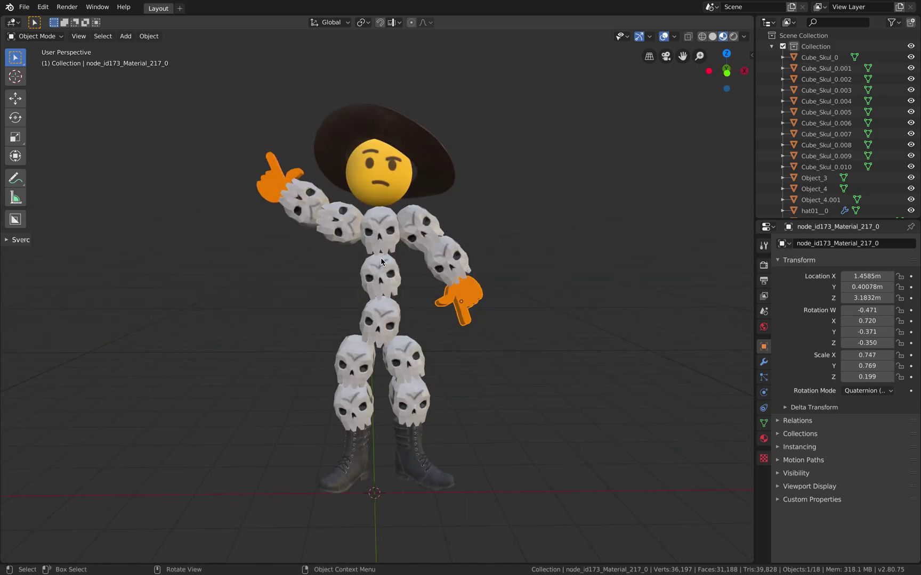
{"action": "left_click", "coordinate": [281, 178], "text": "shift"}
{"action": "scroll", "coordinate": [330, 176], "scroll_direction": "up", "scroll_amount": 2}
{"action": "left_click", "coordinate": [409, 128], "text": "shift"}
{"action": "scroll", "coordinate": [383, 173], "scroll_direction": "down", "scroll_amount": 2}
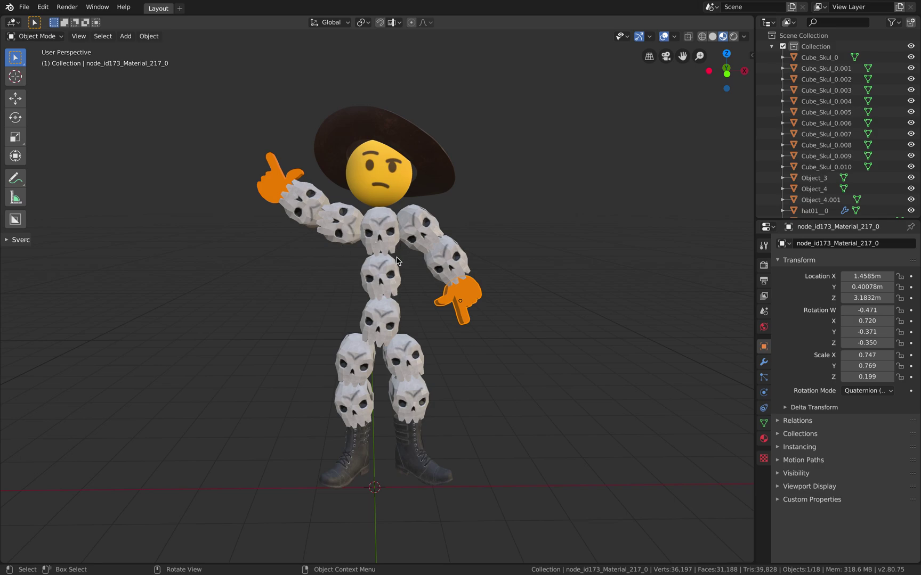
{"action": "left_click", "coordinate": [421, 233]}
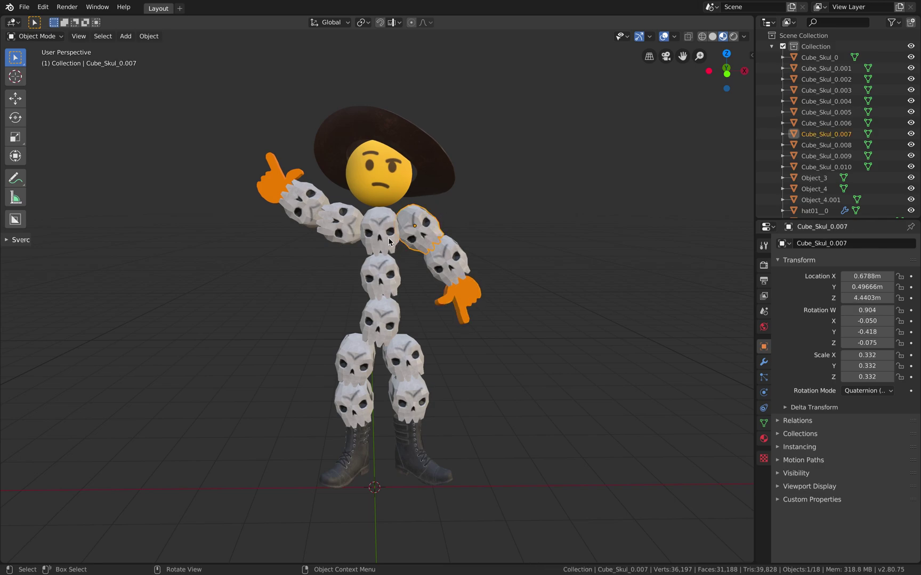
Remove the Subdivision Surface modifier from the cowboy hat.
{"action": "middle_click_drag", "start_coordinate": [403, 271], "coordinate": [339, 276]}
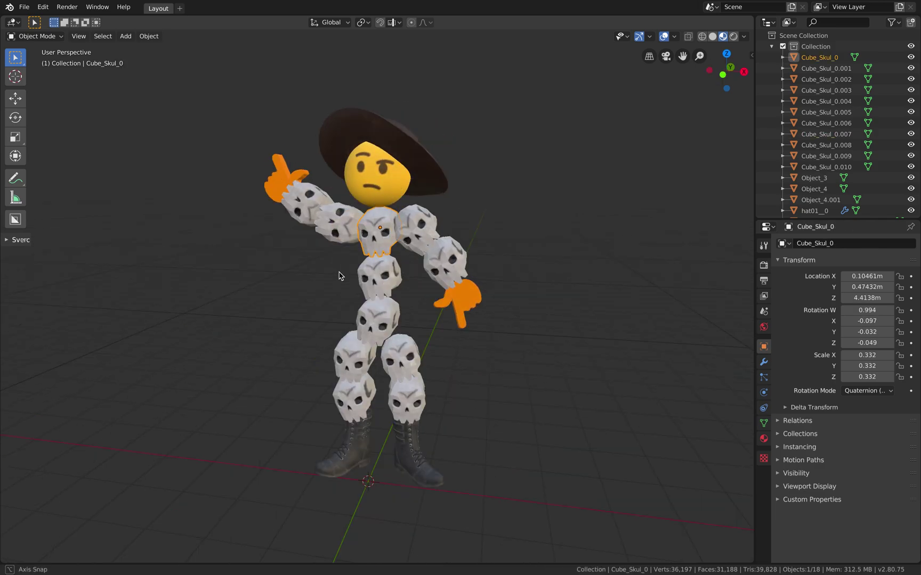
{"action": "middle_click_drag", "start_coordinate": [401, 268], "coordinate": [713, 329]}
{"action": "left_click", "coordinate": [450, 175]}
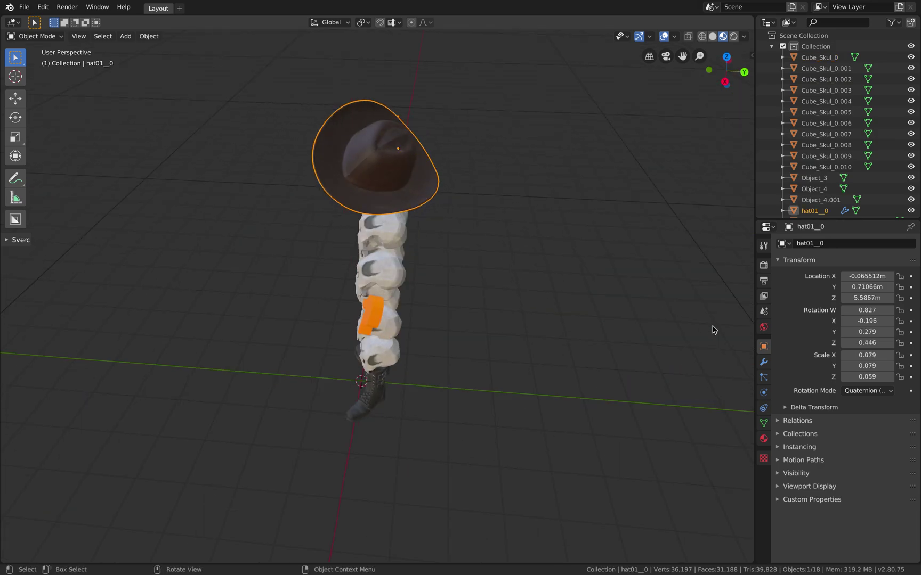
{"action": "left_click", "coordinate": [764, 363]}
{"action": "middle_click_drag", "start_coordinate": [547, 280], "coordinate": [639, 260]}
{"action": "scroll", "coordinate": [454, 197], "scroll_direction": "up", "scroll_amount": 2}
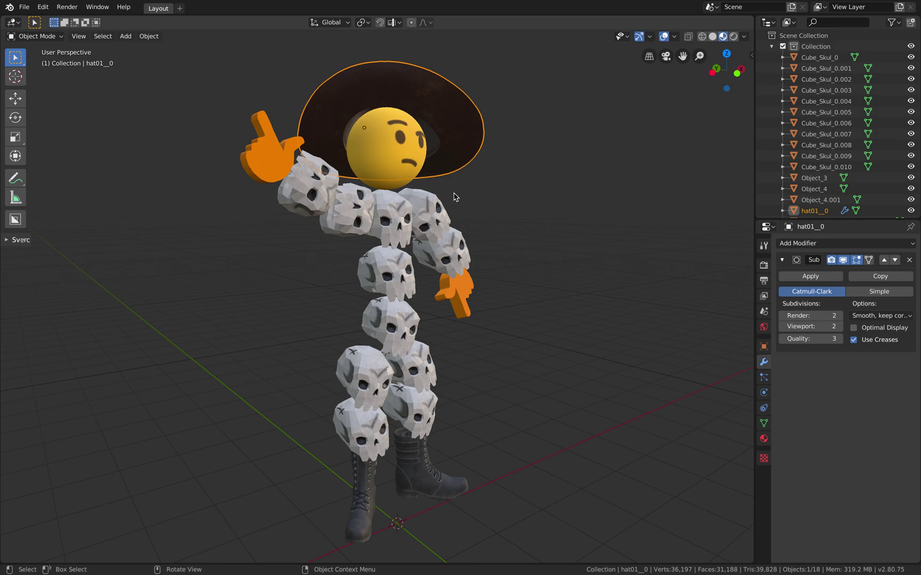
{"action": "middle_click_drag", "start_coordinate": [457, 205], "coordinate": [698, 255]}
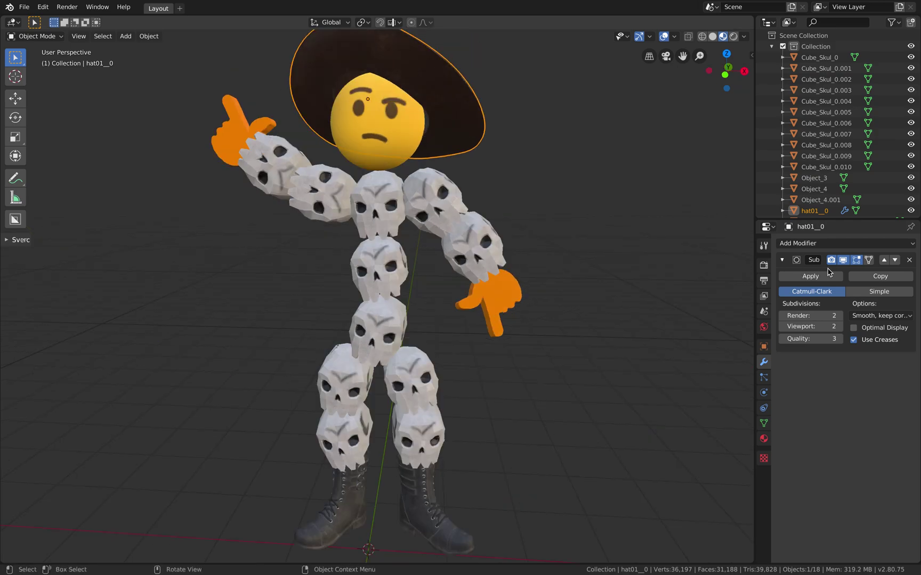
{"action": "left_click", "coordinate": [908, 260]}
{"action": "mouse_move", "coordinate": [460, 229]}
{"action": "middle_mouse_down"}
{"action": "mouse_move", "coordinate": [400, 250]}
{"action": "mouse_move", "coordinate": [452, 242]}
{"action": "middle_mouse_up"}
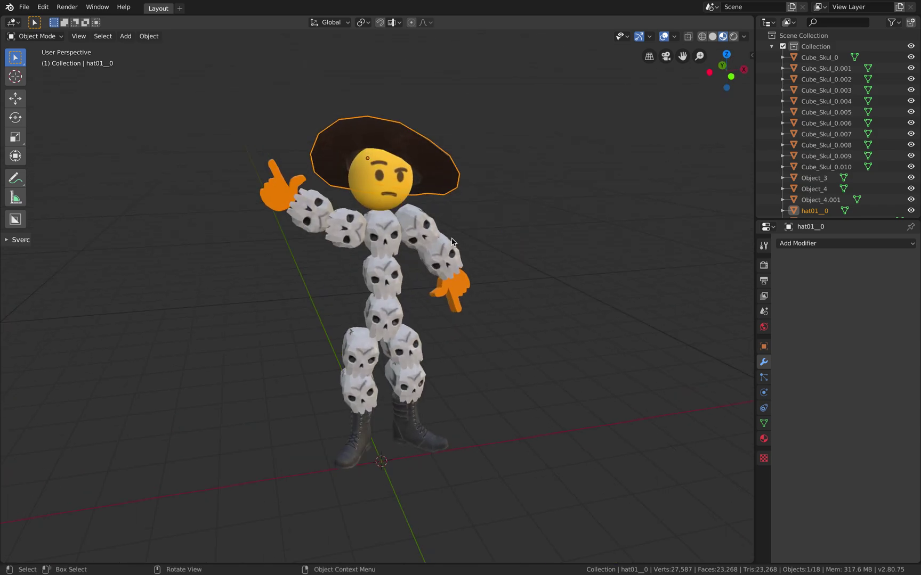
Rotate the boot on the lowered-hand side about the global Z axis so its toe points forward.
{"action": "left_click", "coordinate": [425, 422]}
{"action": "scroll", "coordinate": [448, 366], "scroll_direction": "up", "scroll_amount": 4}
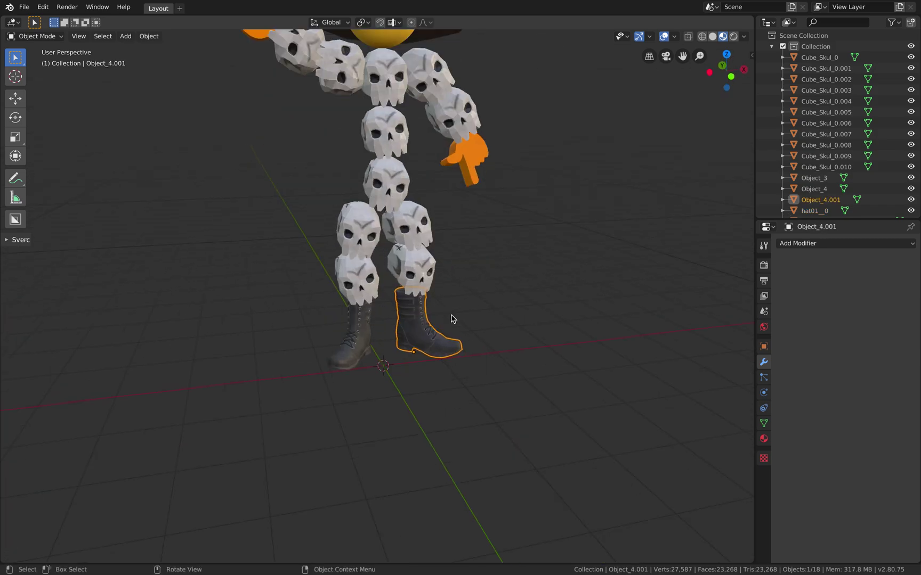
{"action": "scroll", "coordinate": [380, 391], "scroll_direction": "up", "scroll_amount": 2}
{"action": "scroll", "coordinate": [353, 403], "scroll_direction": "up", "scroll_amount": 3}
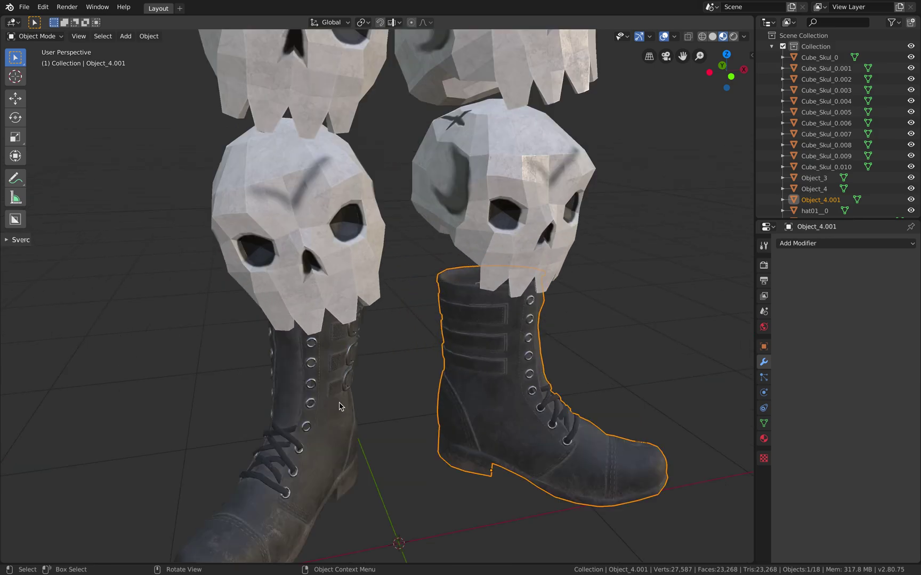
{"action": "mouse_move", "coordinate": [472, 381]}
{"action": "middle_mouse_down"}
{"action": "mouse_move", "coordinate": [495, 368]}
{"action": "mouse_move", "coordinate": [561, 380]}
{"action": "mouse_move", "coordinate": [477, 363]}
{"action": "middle_mouse_up"}
{"action": "scroll", "coordinate": [534, 372], "scroll_direction": "down", "scroll_amount": 3}
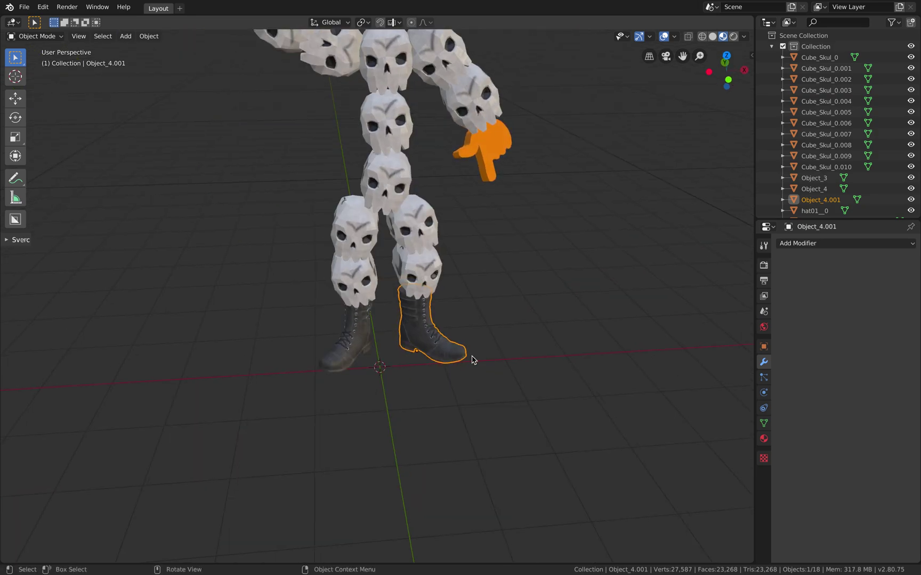
{"action": "key", "text": "r"}
{"action": "key", "text": "z"}
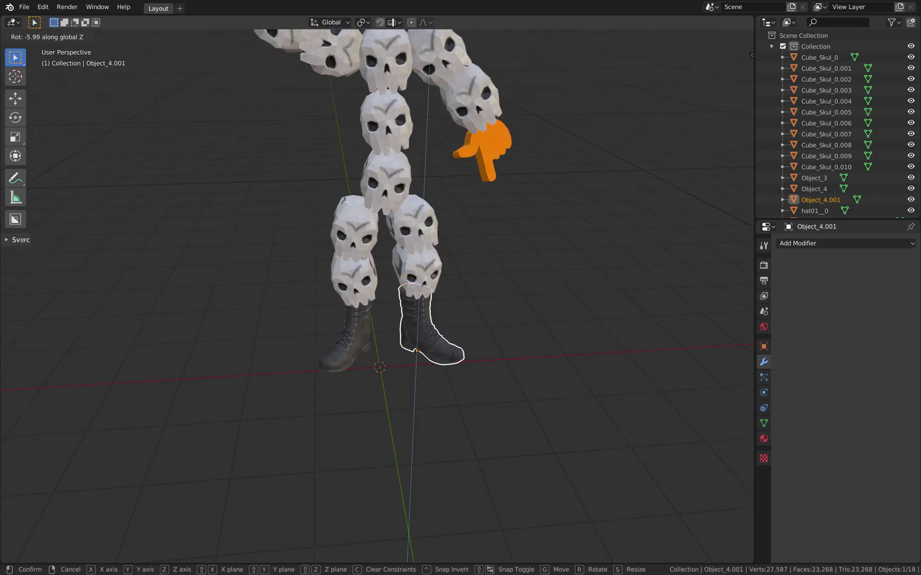
{"action": "left_click", "coordinate": [421, 360]}
Fine-tune the same boot's tilt with small free rotations so it lines up under the leg skull.
{"action": "key", "text": "r"}
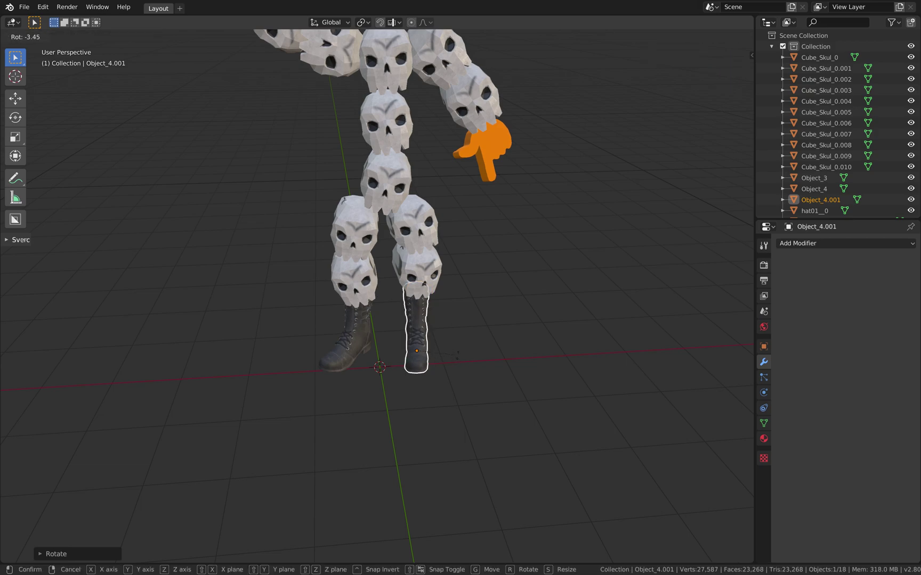
{"action": "left_click", "coordinate": [464, 359]}
{"action": "key", "text": "r"}
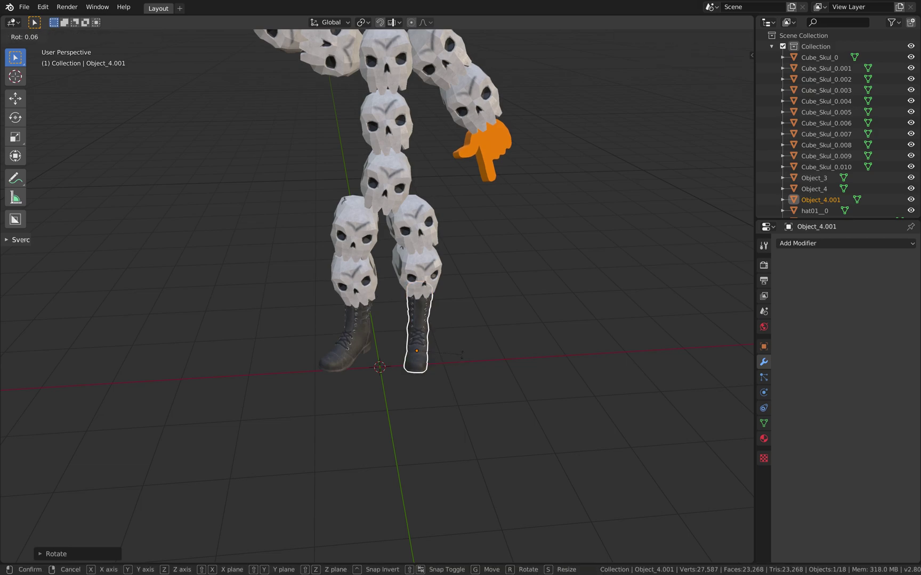
{"action": "left_click", "coordinate": [464, 358]}
{"action": "middle_click_drag", "start_coordinate": [479, 328], "coordinate": [480, 332]}
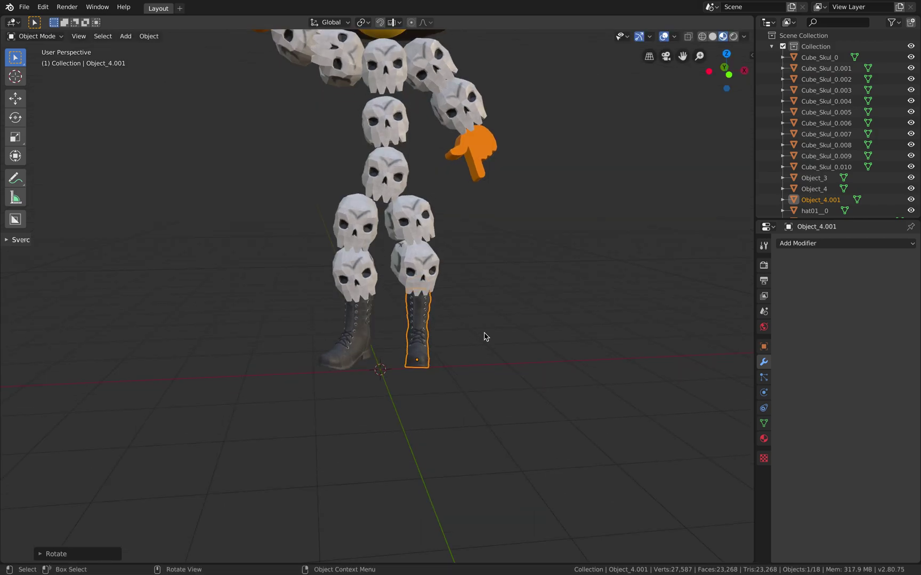
Rotate the boot on the raised-hand side about the global Z axis so its toe points forward.
{"action": "left_click", "coordinate": [365, 345]}
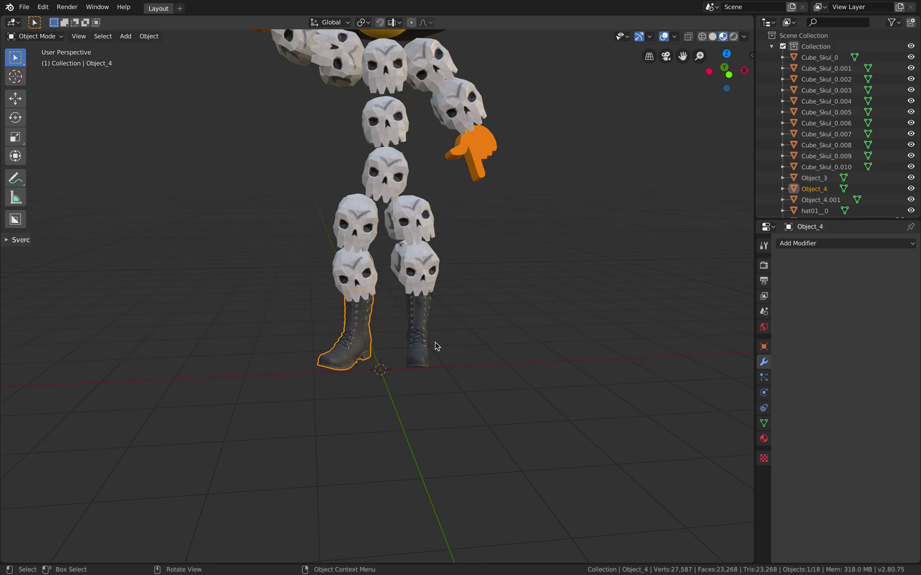
{"action": "key", "text": "r"}
{"action": "key", "text": "z"}
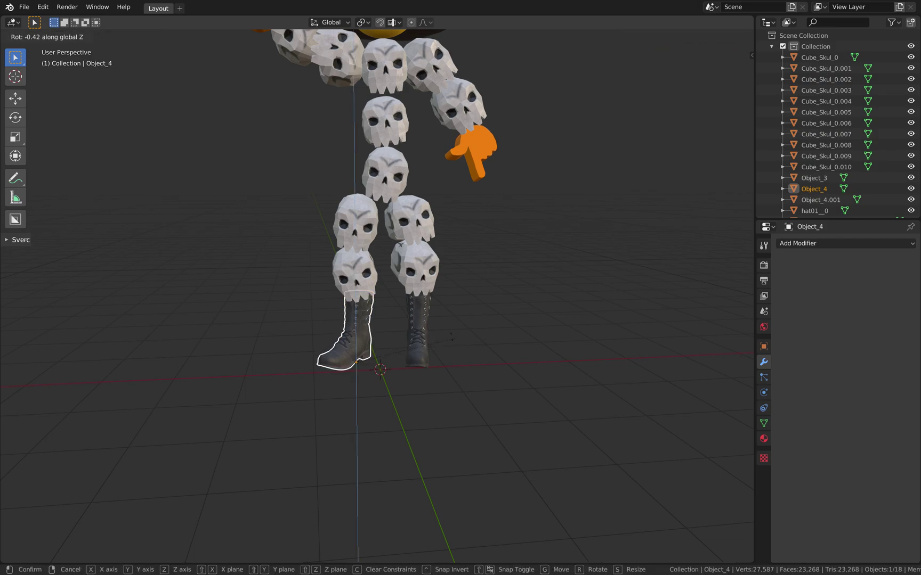
{"action": "left_click", "coordinate": [388, 338]}
Turn the boot on the lowered-hand side slightly outward by about 12 degrees around the global Z axis.
{"action": "key", "text": "ctrl+z"}
{"action": "key", "text": "ctrl+z"}
{"action": "key", "text": "r"}
{"action": "key", "text": "z"}
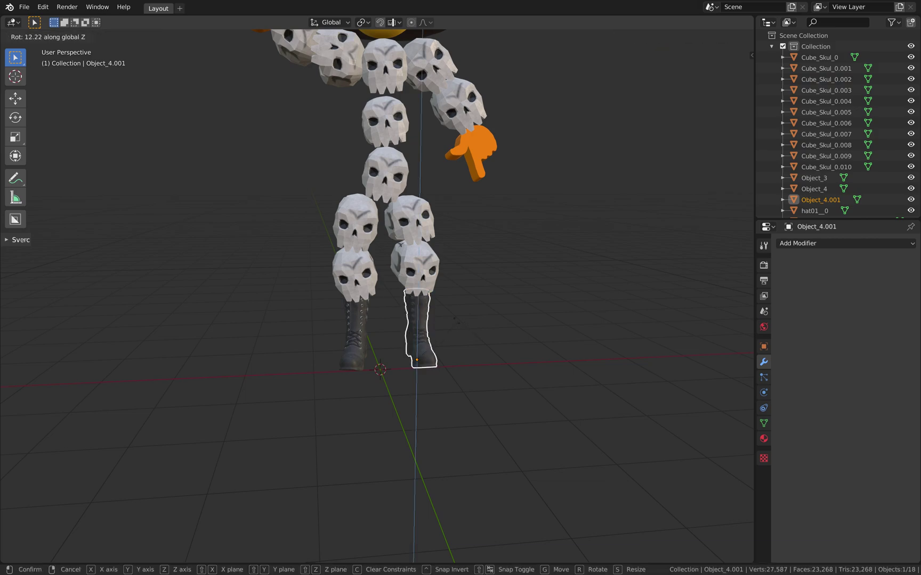
{"action": "left_click", "coordinate": [461, 322]}
{"action": "middle_click_drag", "start_coordinate": [460, 322], "coordinate": [460, 336]}
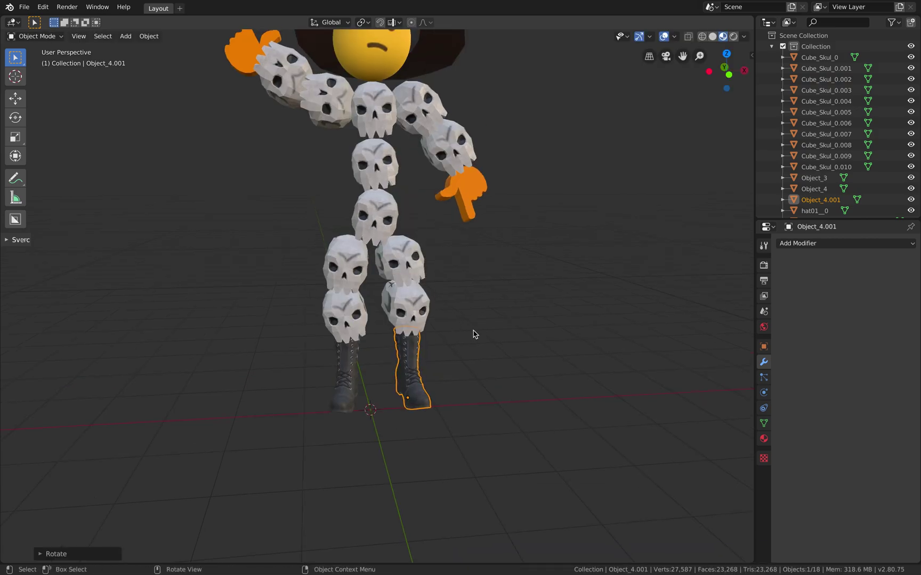
{"action": "scroll", "coordinate": [475, 333], "scroll_direction": "down", "scroll_amount": 1}
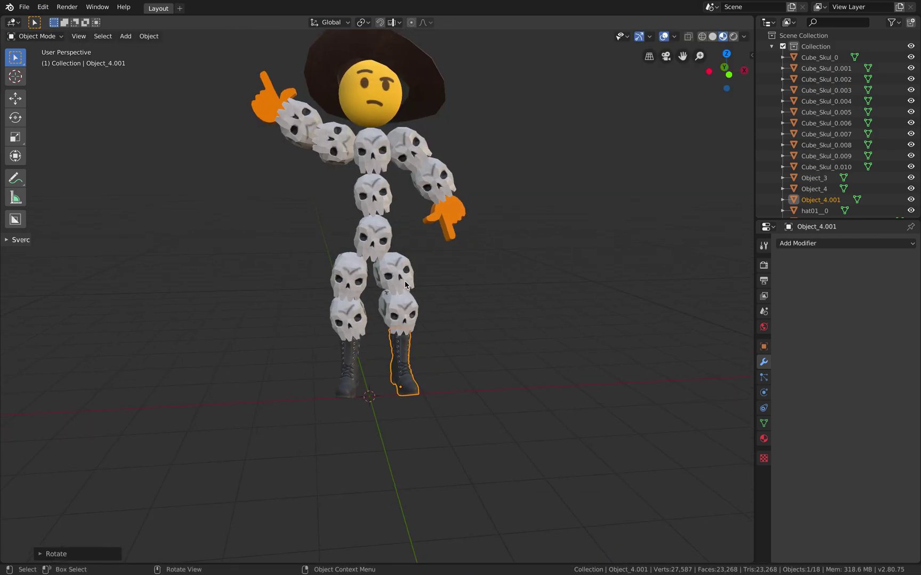
Save the scene as a new incremented file, sketchfab_thinking_005.blend, on the Desktop.
{"action": "left_click", "coordinate": [24, 6]}
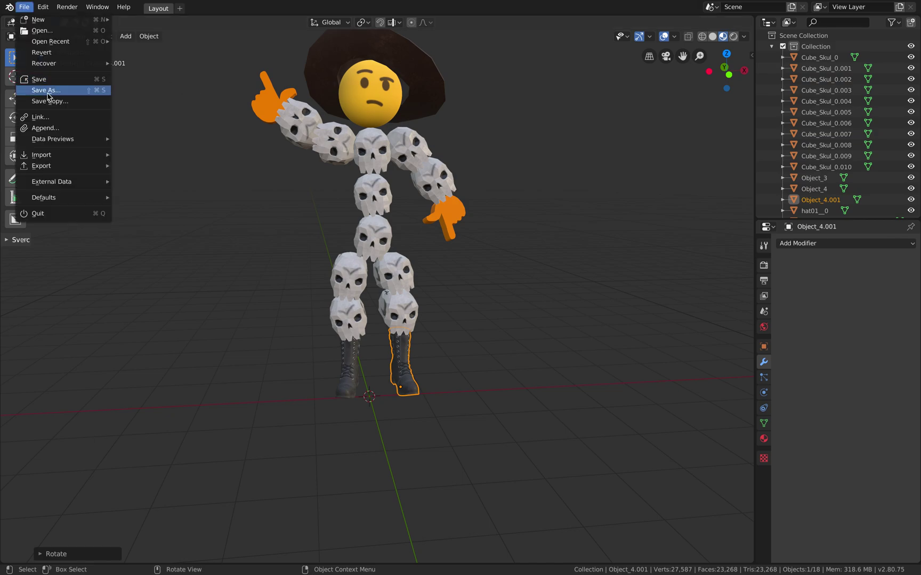
{"action": "left_click", "coordinate": [91, 91]}
{"action": "left_click", "coordinate": [846, 48]}
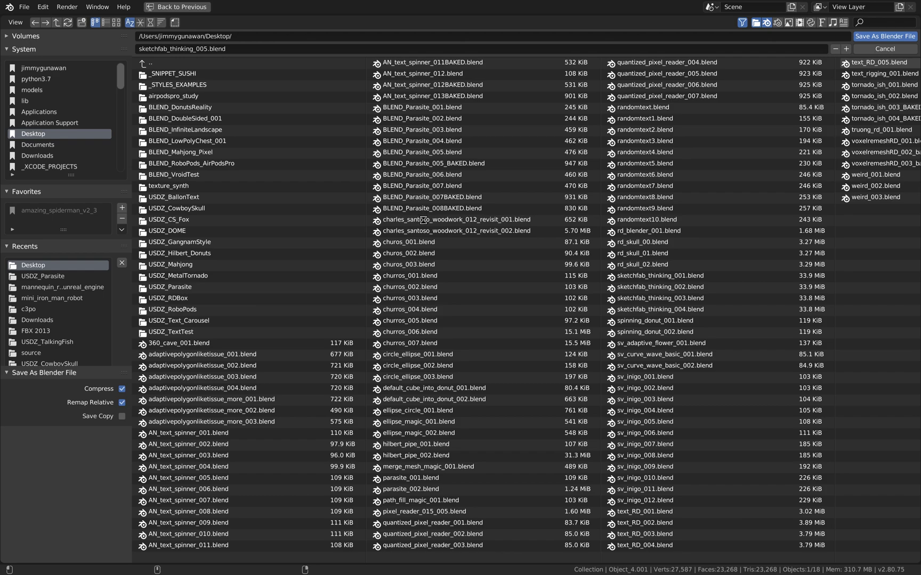
{"action": "key", "text": "Return"}
Set the viewport to the front orthographic view with the whole figure in frame.
{"action": "left_click", "coordinate": [432, 178]}
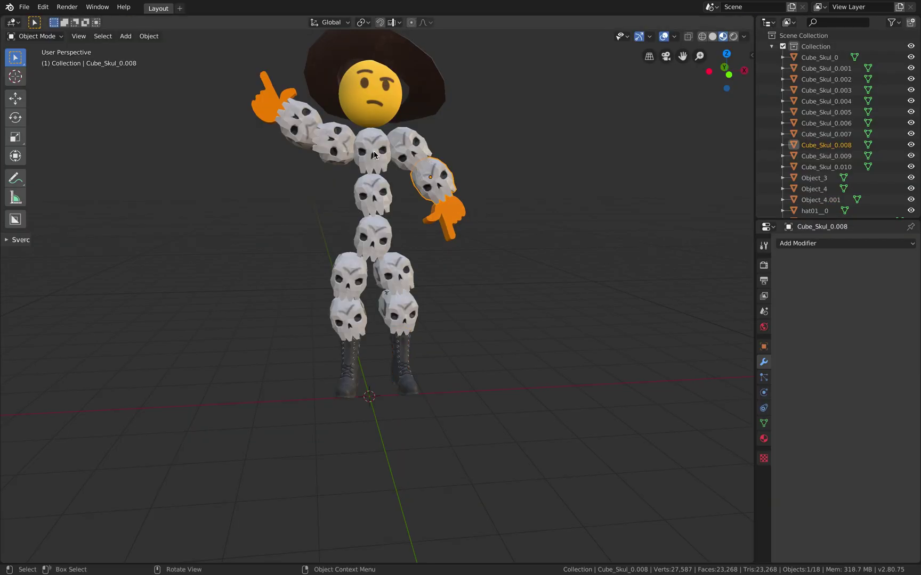
{"action": "middle_click_drag", "start_coordinate": [432, 163], "coordinate": [417, 177]}
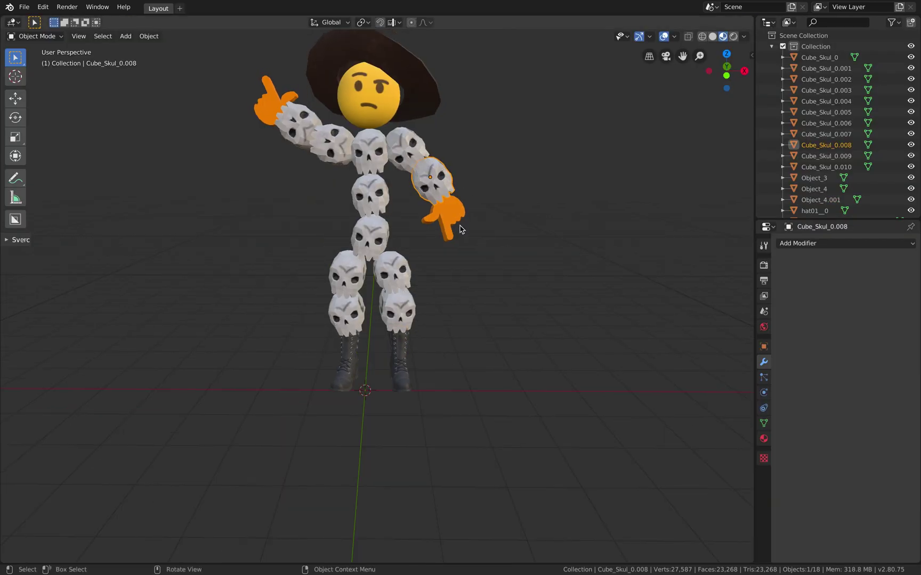
{"action": "left_click", "coordinate": [727, 68]}
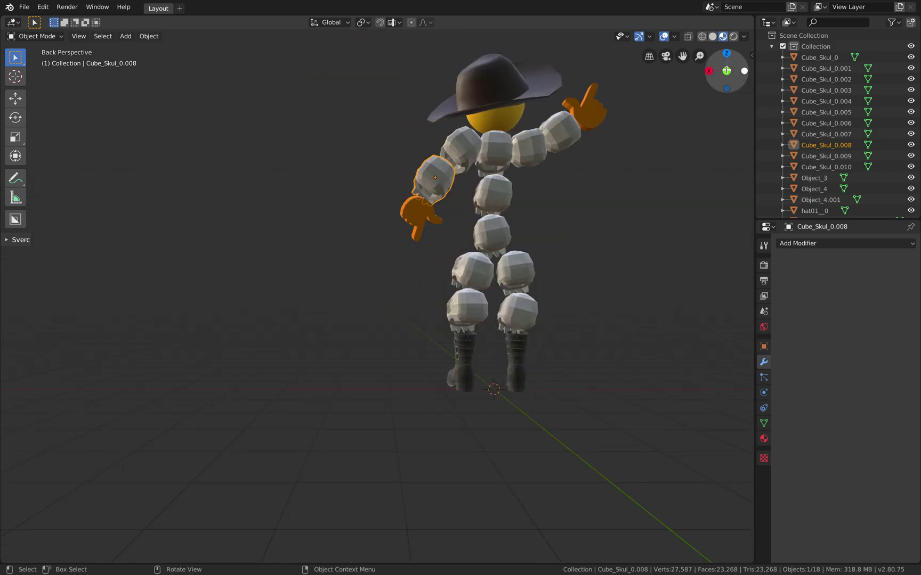
{"action": "left_click", "coordinate": [726, 70]}
{"action": "left_click", "coordinate": [726, 71]}
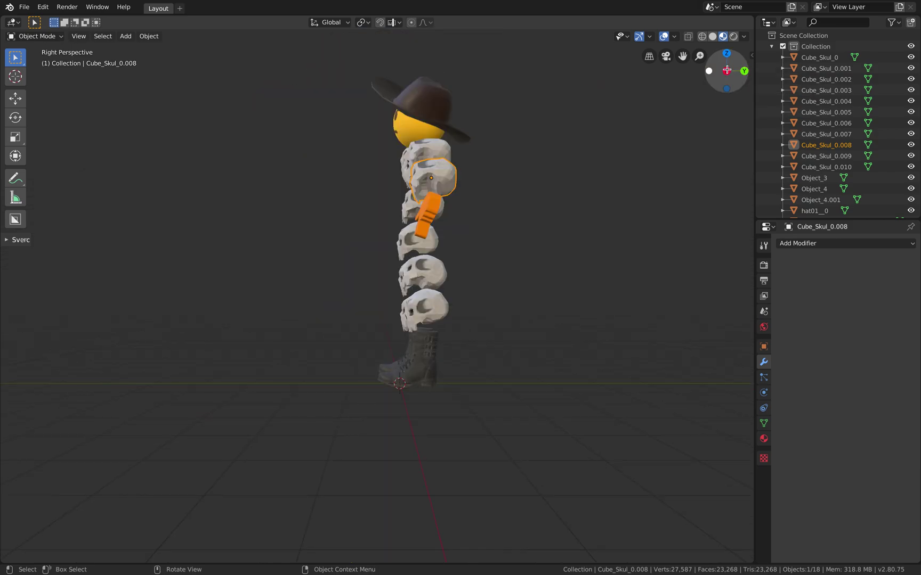
{"action": "middle_click_drag", "start_coordinate": [237, 169], "coordinate": [242, 170]}
{"action": "left_click", "coordinate": [80, 37]}
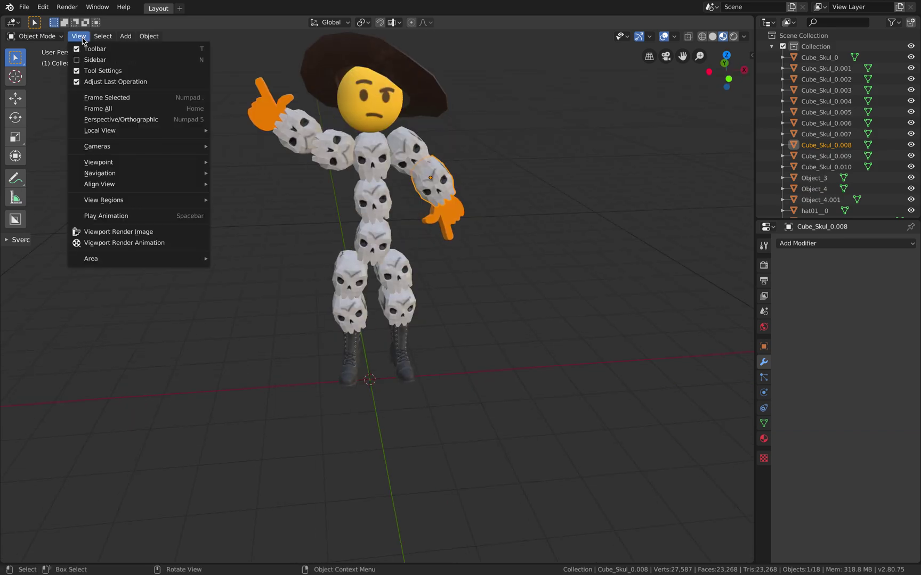
{"action": "mouse_move", "coordinate": [132, 165]}
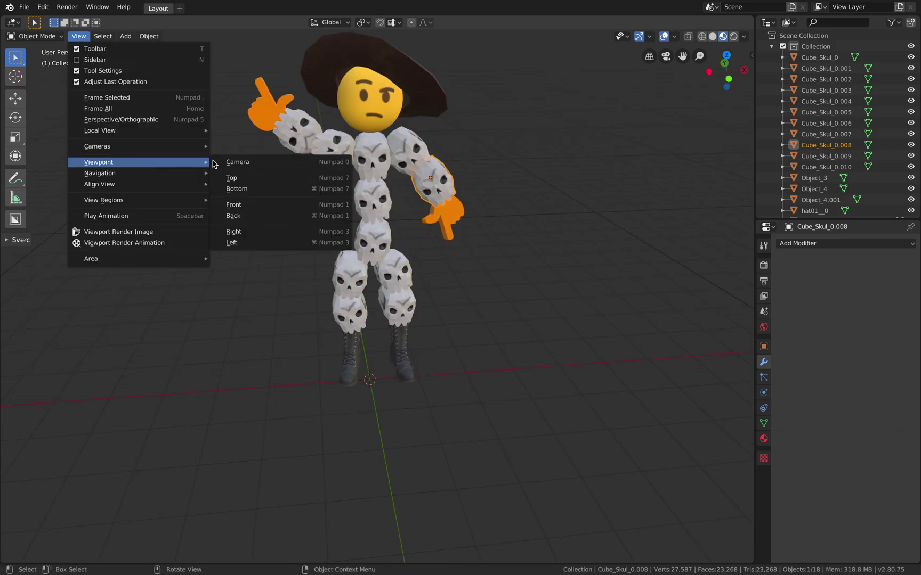
{"action": "left_click", "coordinate": [294, 207]}
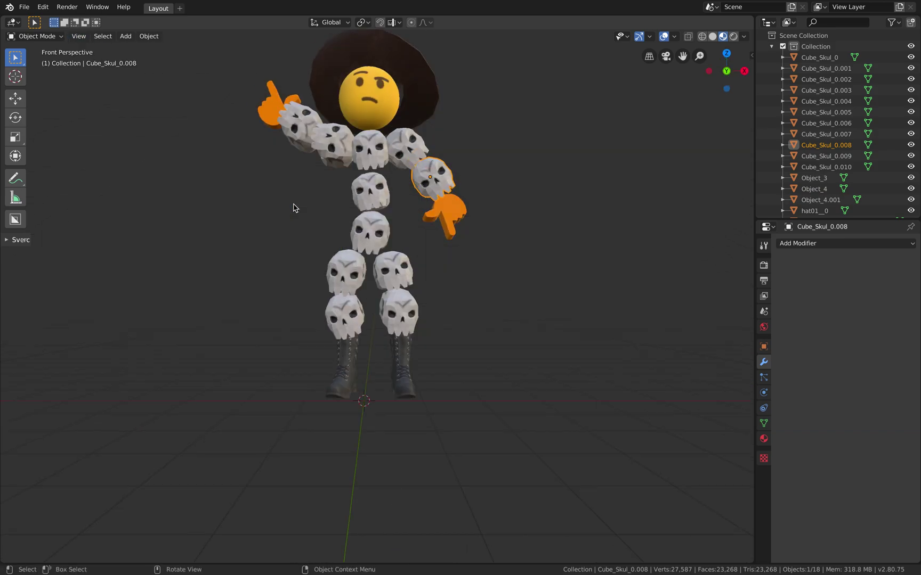
{"action": "left_click", "coordinate": [726, 71]}
{"action": "left_click", "coordinate": [727, 70]}
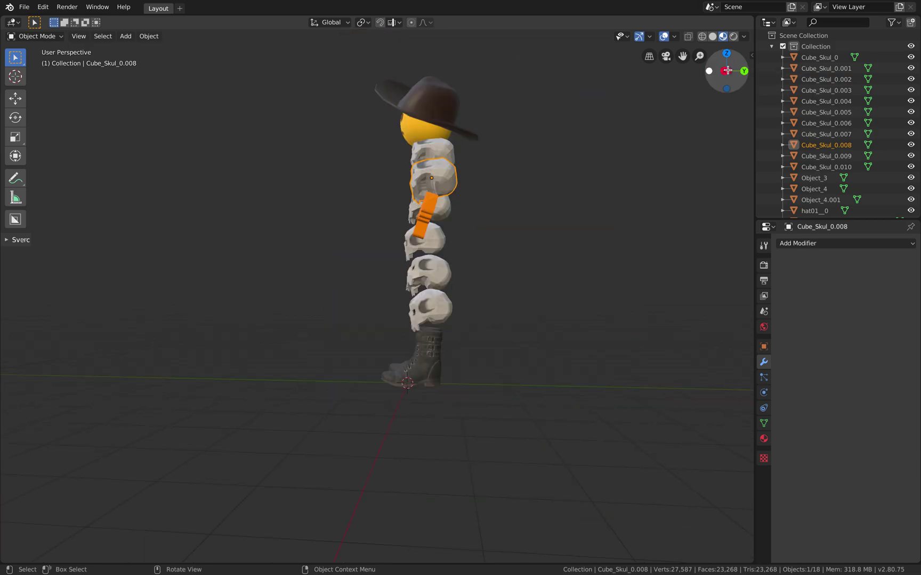
{"action": "left_click", "coordinate": [649, 56]}
{"action": "scroll", "coordinate": [505, 207], "scroll_direction": "up", "scroll_amount": 3, "text": "shift"}
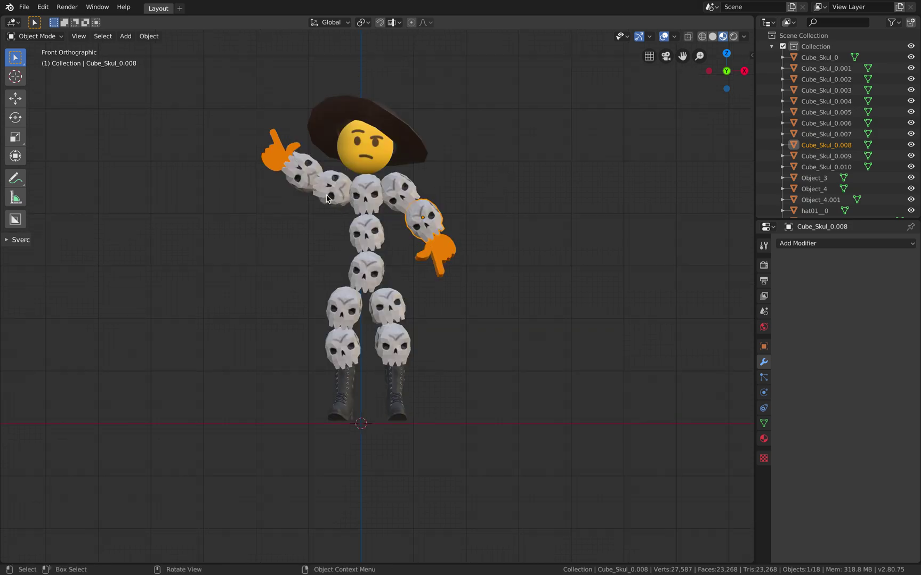
Rotate the upper-arm skull on the raised-hand side to begin re-posing that arm.
{"action": "left_click", "coordinate": [436, 258]}
{"action": "left_click", "coordinate": [328, 184]}
{"action": "left_click", "coordinate": [315, 178]}
{"action": "left_click", "coordinate": [346, 191]}
{"action": "key", "text": "r"}
{"action": "left_click", "coordinate": [419, 103]}
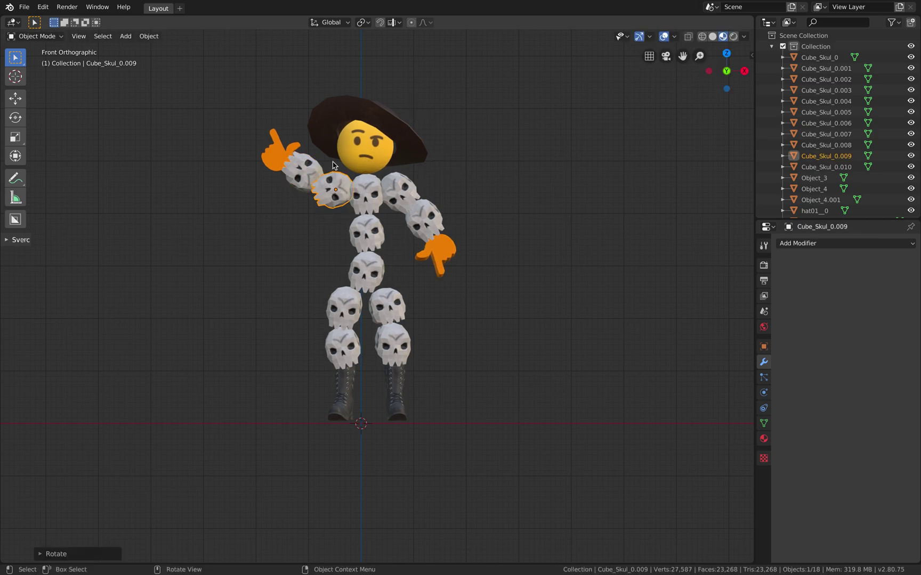
Move the raised arm's forearm skull down and rotate it so it hangs below the upper-arm skull.
{"action": "left_click_drag", "start_coordinate": [309, 172], "coordinate": [306, 201]}
{"action": "key", "text": "r"}
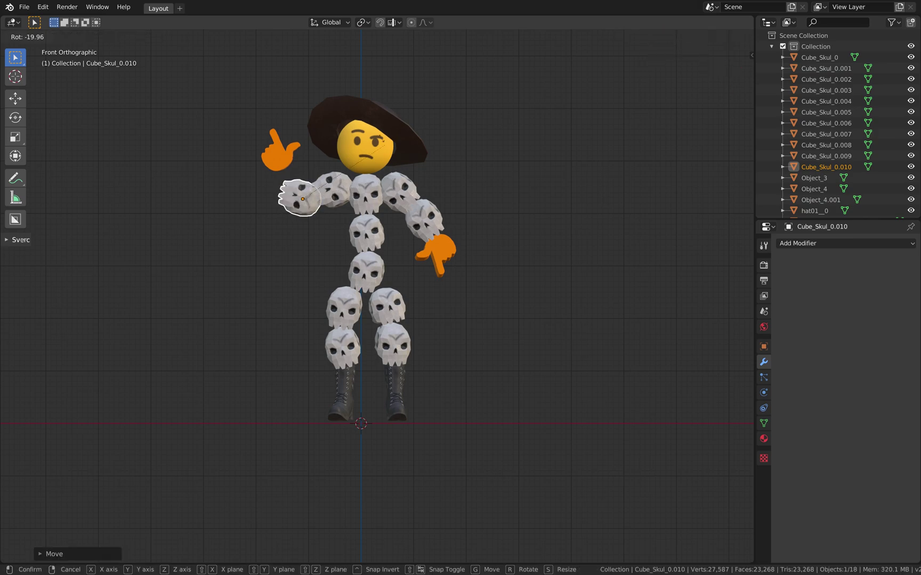
{"action": "left_click", "coordinate": [289, 106]}
{"action": "key", "text": "g"}
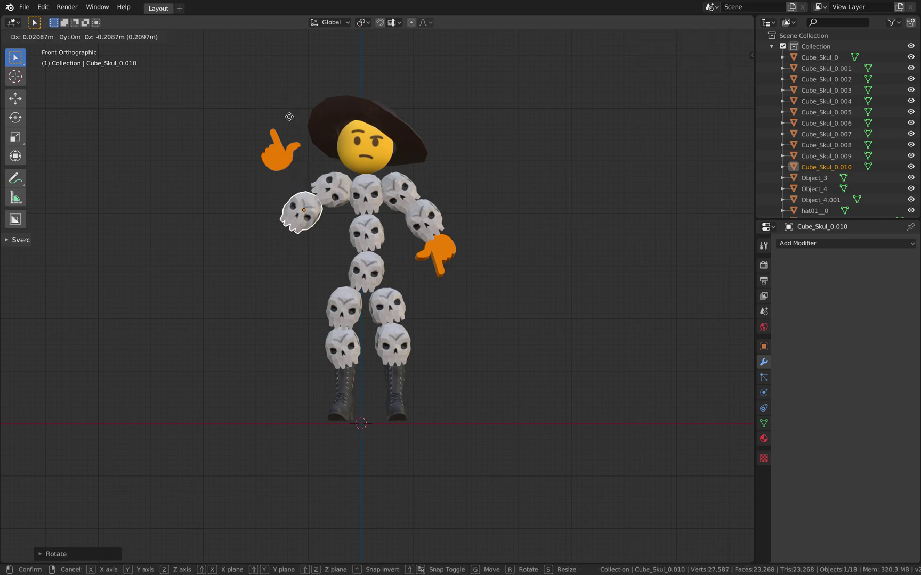
{"action": "left_click", "coordinate": [302, 120]}
{"action": "key", "text": "r"}
{"action": "left_click", "coordinate": [393, 147]}
Rotate the raised pointing hand and move it down beneath the lowered forearm skull.
{"action": "left_click", "coordinate": [278, 151]}
{"action": "key", "text": "r"}
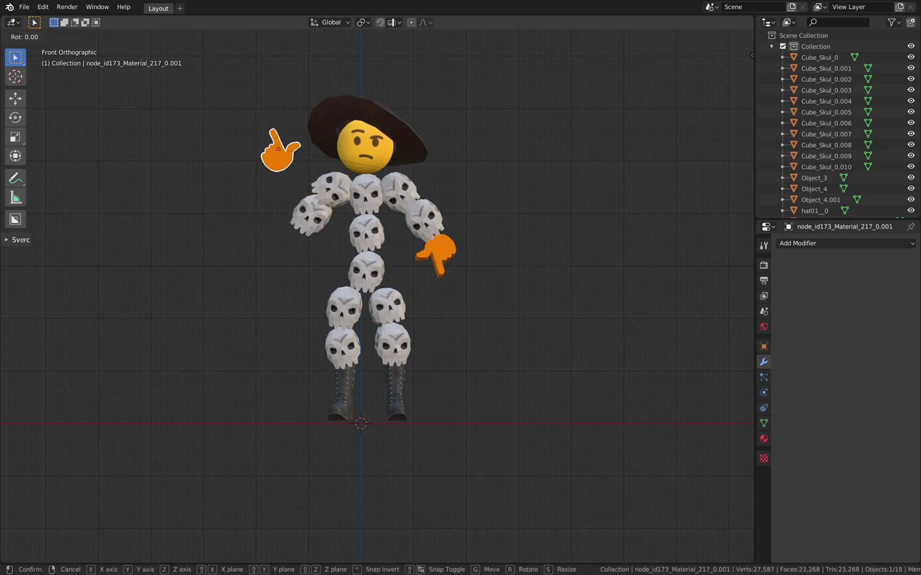
{"action": "left_click", "coordinate": [269, 111]}
{"action": "key", "text": "g"}
{"action": "left_click", "coordinate": [281, 269]}
Trackball-rotate the raised hand so its finger points down, and fit it beneath the forearm skull with a slight extra rotation.
{"action": "key", "text": "r"}
{"action": "key", "text": "r"}
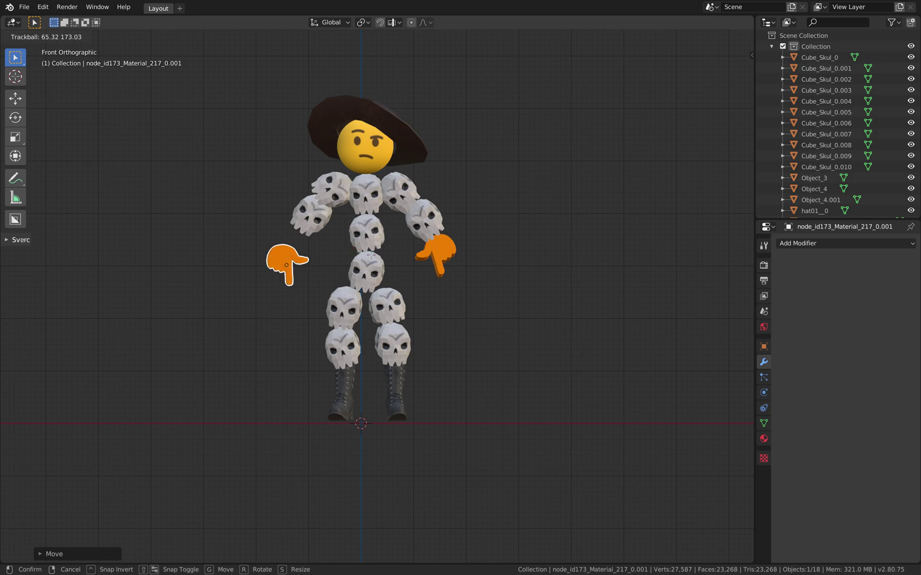
{"action": "left_click", "coordinate": [361, 263]}
{"action": "key", "text": "g"}
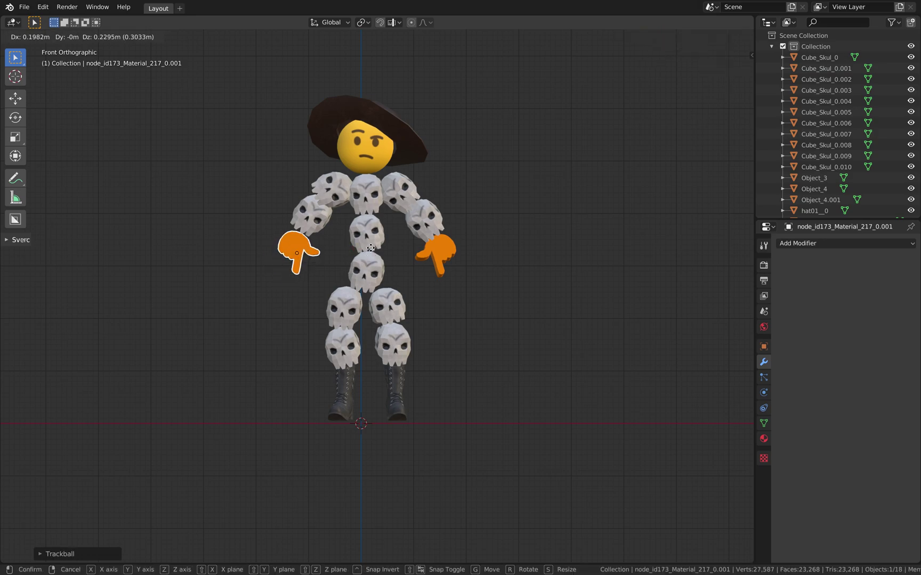
{"action": "left_click", "coordinate": [379, 239]}
{"action": "key", "text": "r"}
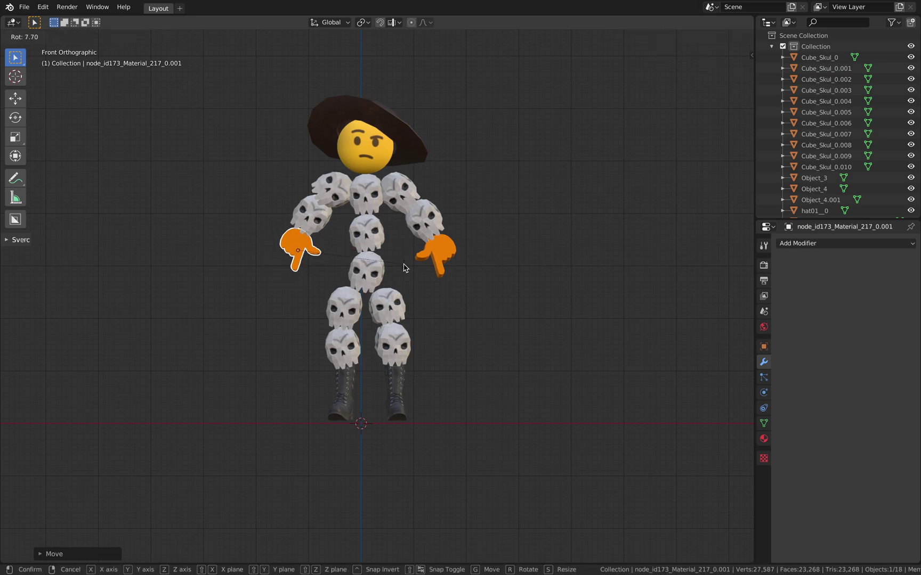
{"action": "left_click", "coordinate": [404, 260]}
Adjust the emoji head's facing slightly with a trackball rotation.
{"action": "left_click", "coordinate": [372, 168]}
{"action": "key", "text": "r"}
{"action": "key", "text": "r"}
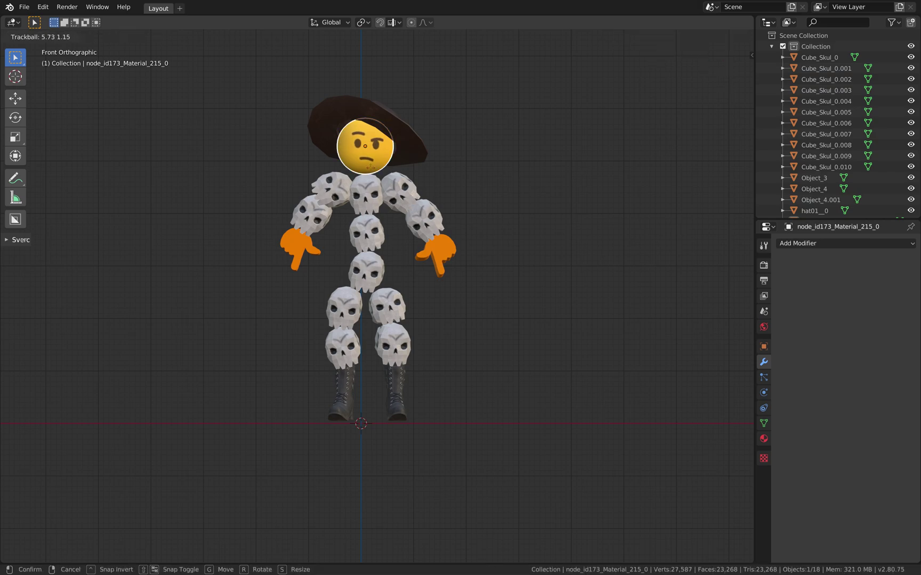
{"action": "left_click", "coordinate": [370, 167]}
Fine-tune the cowboy hat's tilt on the head with small rotations in the front view.
{"action": "left_click", "coordinate": [403, 144]}
{"action": "key", "text": "r"}
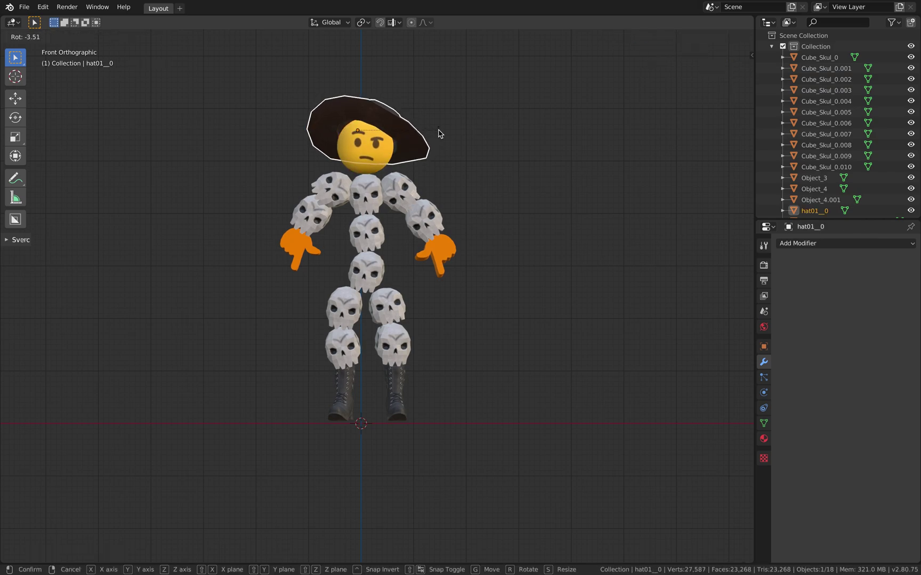
{"action": "left_click", "coordinate": [439, 134]}
{"action": "key", "text": "r"}
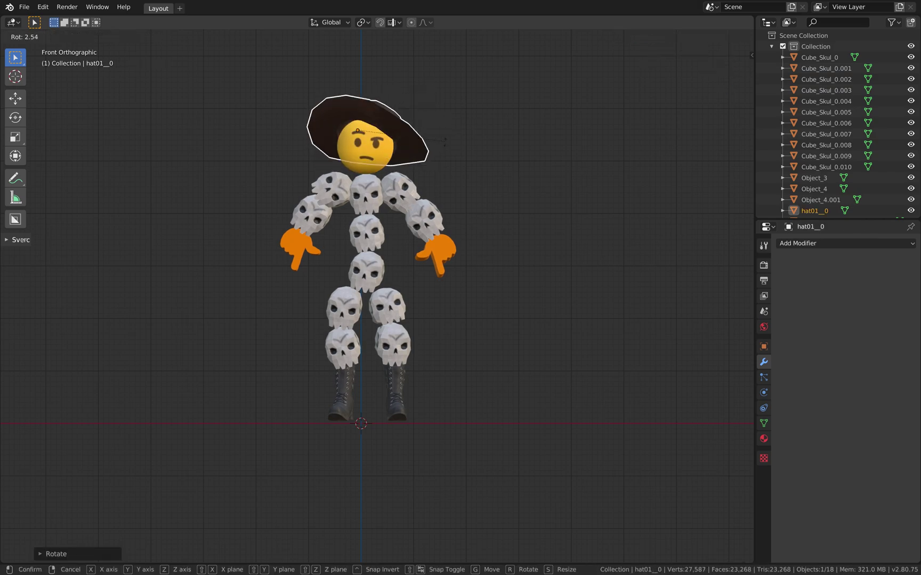
{"action": "left_click", "coordinate": [460, 165]}
{"action": "left_click", "coordinate": [462, 167]}
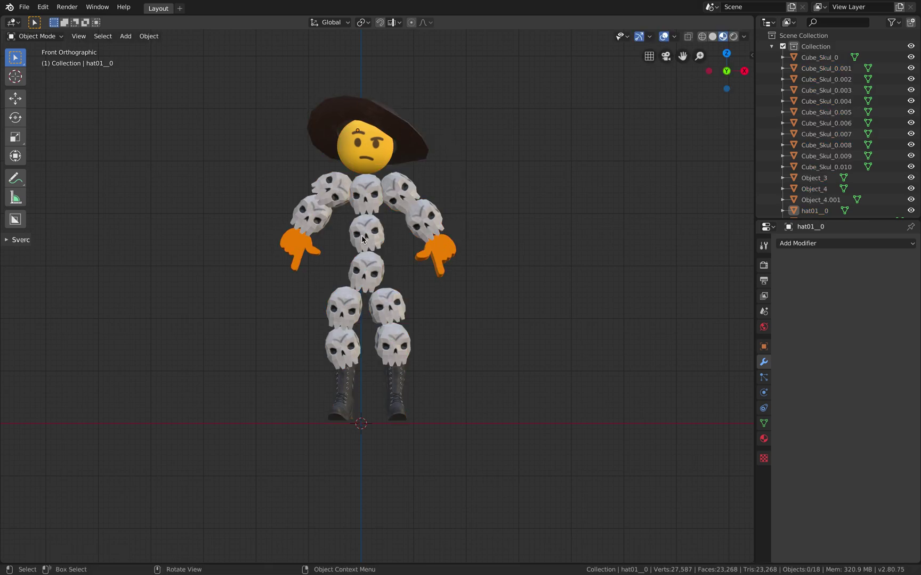
Lower the hand on the figure's right arm slightly and trackball-rotate it to line up with the forearm.
{"action": "left_click", "coordinate": [320, 228]}
{"action": "left_click", "coordinate": [310, 255]}
{"action": "key", "text": "g"}
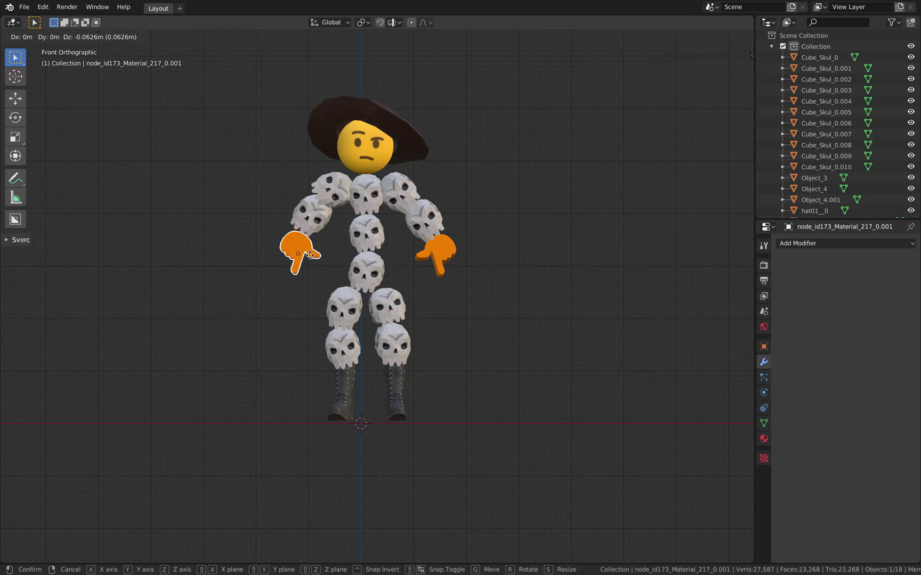
{"action": "left_click", "coordinate": [311, 260]}
{"action": "key", "text": "r"}
{"action": "key", "text": "r"}
{"action": "left_click", "coordinate": [303, 230]}
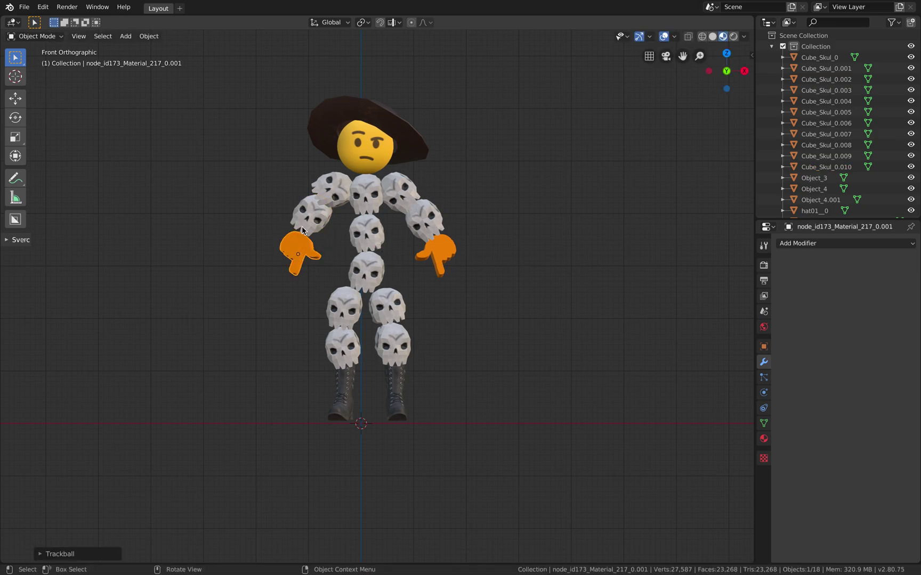
{"action": "key", "text": "r"}
{"action": "key", "text": "r"}
{"action": "left_click", "coordinate": [310, 231]}
Trackball-rotate the upper-arm skull on the figure's right and fine-tune its angle so it follows the arm.
{"action": "left_click", "coordinate": [341, 204]}
{"action": "key", "text": "r"}
{"action": "key", "text": "r"}
{"action": "left_click", "coordinate": [437, 180]}
{"action": "key", "text": "r"}
{"action": "left_click", "coordinate": [438, 169]}
{"action": "key", "text": "r"}
{"action": "left_click", "coordinate": [435, 178]}
Nudge the forearm skull on the figure's right into place between upper arm and hand, and save the file.
{"action": "left_click", "coordinate": [317, 224]}
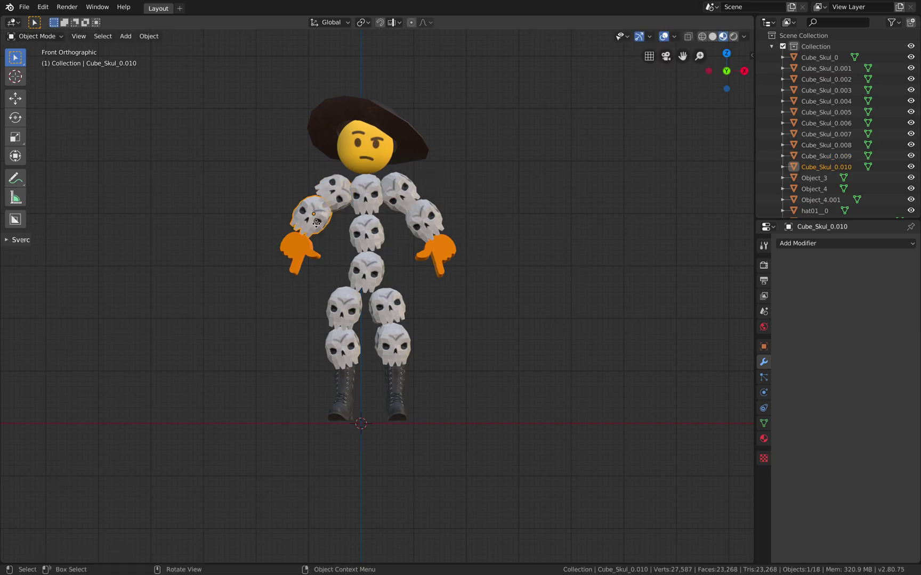
{"action": "key", "text": "g"}
{"action": "left_click", "coordinate": [312, 241]}
{"action": "left_click", "coordinate": [314, 244]}
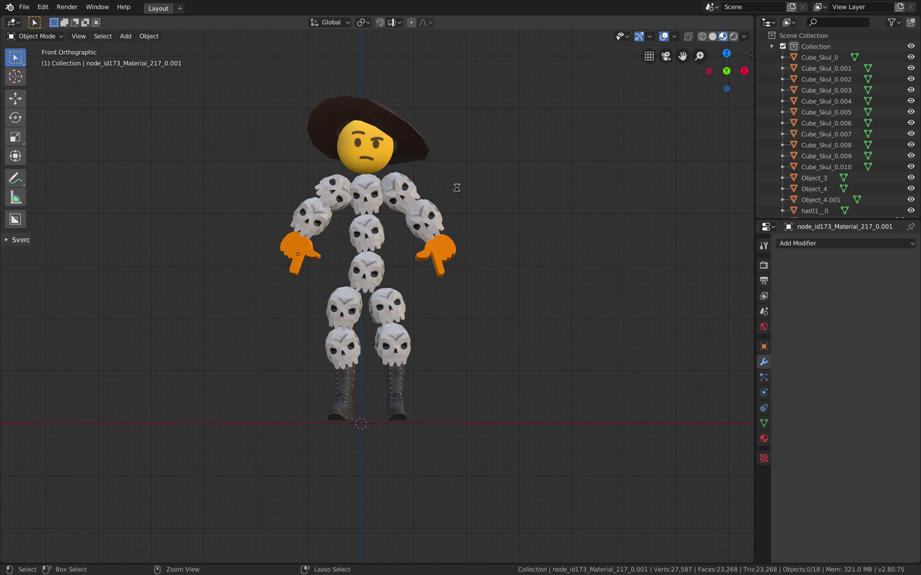
{"action": "key", "text": "ctrl+s"}
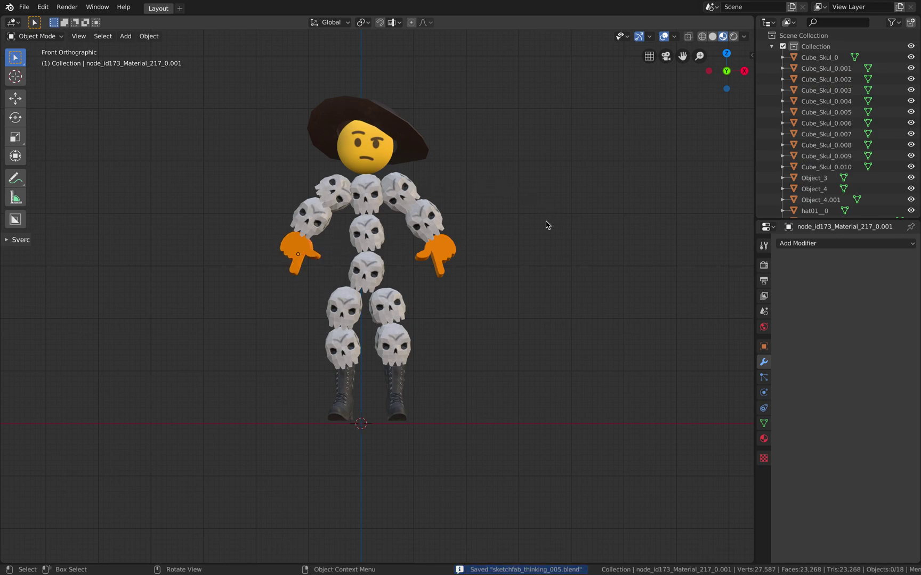
{"action": "key", "text": "shift+a"}
{"action": "mouse_move", "coordinate": [550, 223]}
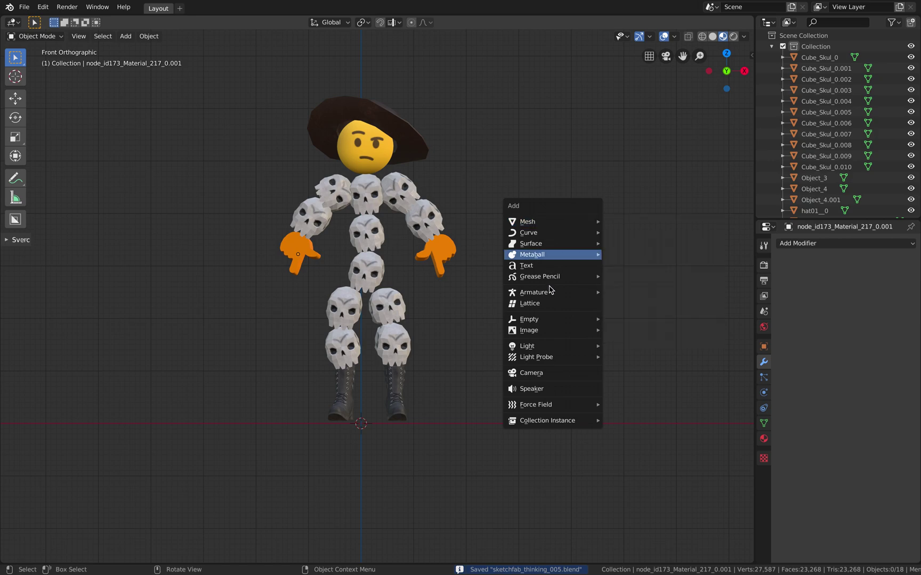
{"action": "mouse_move", "coordinate": [551, 290]}
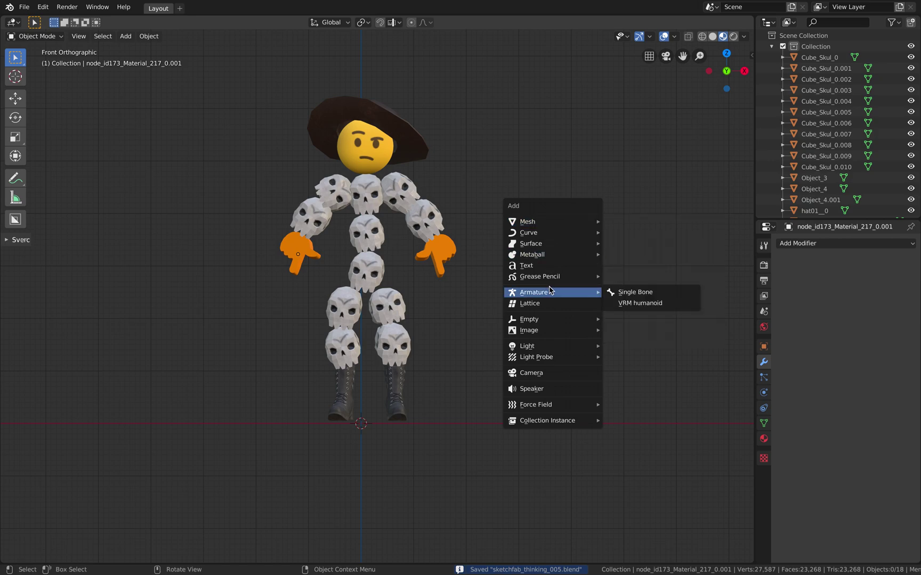
Switch the viewport to solid shading, and slightly rotate and reposition the lowest torso skull.
{"action": "left_click", "coordinate": [713, 36]}
{"action": "middle_click_drag", "start_coordinate": [577, 146], "coordinate": [609, 165], "text": "shift"}
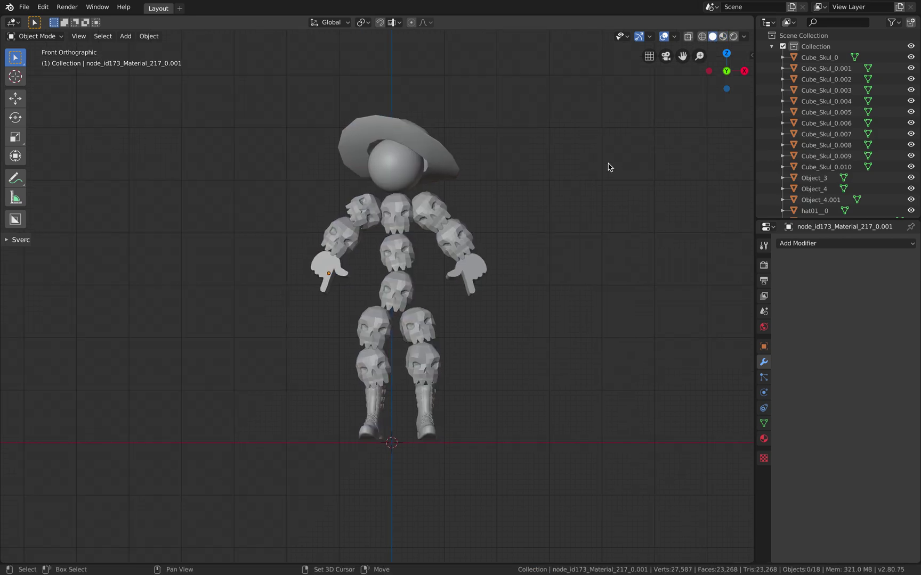
{"action": "scroll", "coordinate": [569, 189], "scroll_direction": "up", "scroll_amount": 2}
{"action": "left_click", "coordinate": [432, 281]}
{"action": "key", "text": "r"}
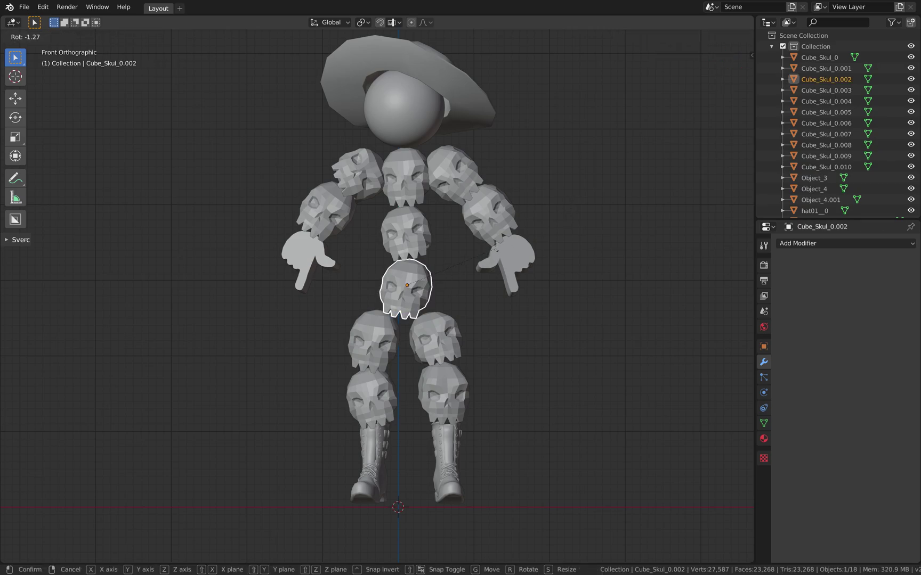
{"action": "left_click", "coordinate": [498, 251]}
{"action": "key", "text": "g"}
{"action": "left_click", "coordinate": [497, 248]}
Trackball-rotate the thigh skull of the figure's right leg and adjust the shin skull below it.
{"action": "left_click", "coordinate": [388, 338]}
{"action": "key", "text": "r"}
{"action": "key", "text": "r"}
{"action": "left_click", "coordinate": [392, 394]}
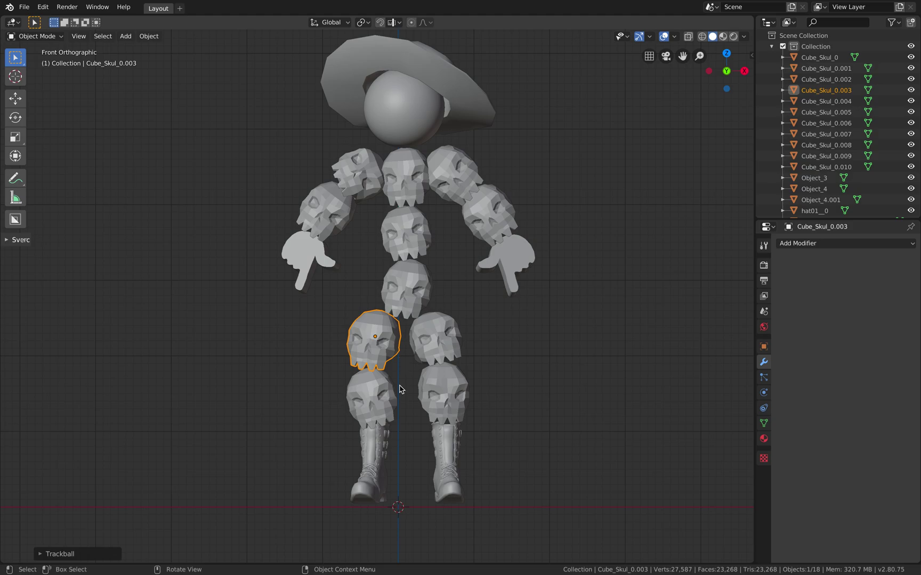
{"action": "left_click", "coordinate": [392, 389]}
{"action": "key", "text": "g"}
{"action": "left_click", "coordinate": [447, 400]}
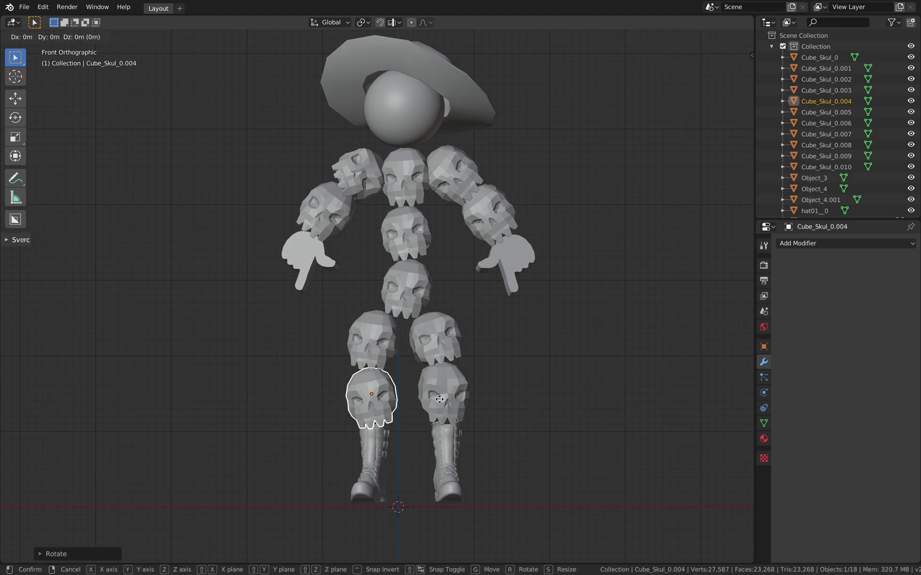
Trackball-rotate the shin skull of the figure's left leg and nudge it into place above the boot.
{"action": "left_click", "coordinate": [471, 396]}
{"action": "key", "text": "r"}
{"action": "key", "text": "r"}
{"action": "left_click", "coordinate": [475, 398]}
{"action": "key", "text": "g"}
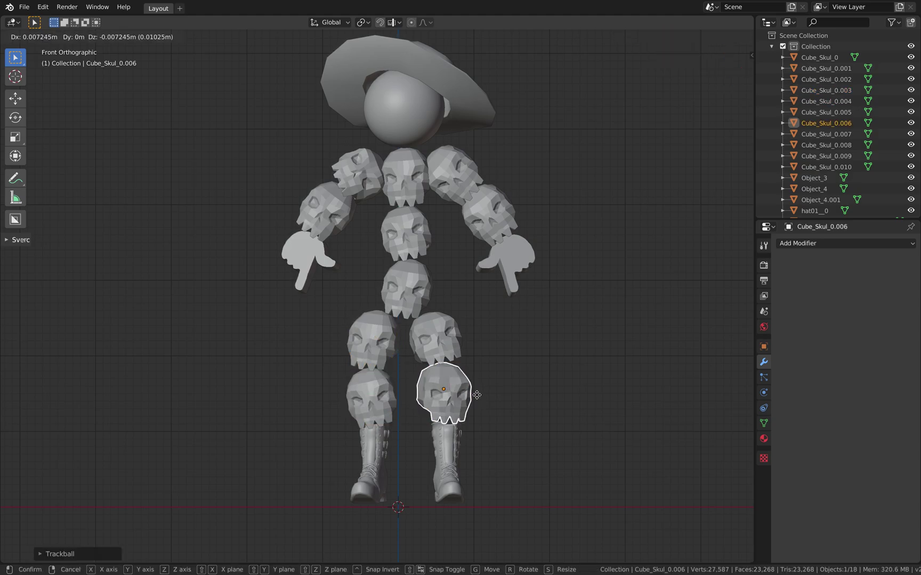
{"action": "left_click", "coordinate": [475, 395]}
Scale the lowest torso skull up slightly and resize the top torso skull beneath the head.
{"action": "left_click", "coordinate": [424, 297]}
{"action": "key", "text": "s"}
{"action": "left_click", "coordinate": [438, 299]}
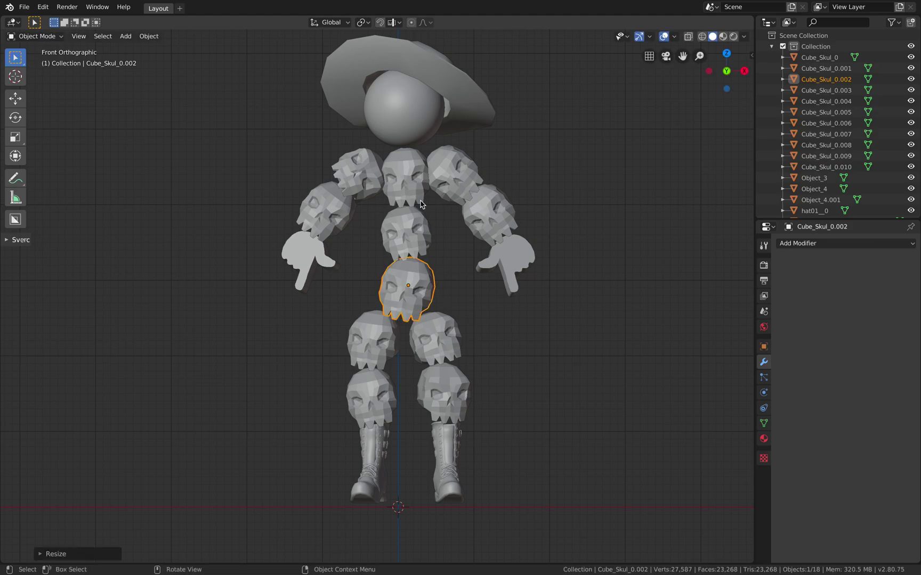
{"action": "left_click", "coordinate": [410, 184]}
{"action": "key", "text": "s"}
{"action": "left_click", "coordinate": [441, 195]}
Resize both upper-arm skulls and trackball-rotate the one on the figure's right.
{"action": "left_click", "coordinate": [464, 181]}
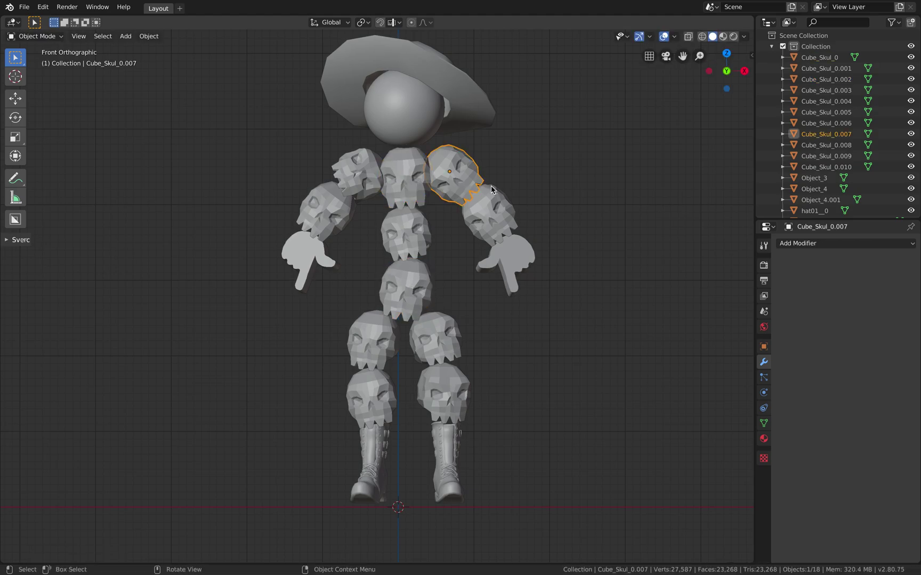
{"action": "key", "text": "s"}
{"action": "left_click", "coordinate": [489, 186]}
{"action": "left_click", "coordinate": [377, 180]}
{"action": "key", "text": "s"}
{"action": "left_click", "coordinate": [417, 197]}
{"action": "key", "text": "r"}
{"action": "key", "text": "r"}
{"action": "left_click", "coordinate": [423, 202]}
Deselect all objects and add a single-bone armature at the origin between the boots.
{"action": "key", "text": "a"}
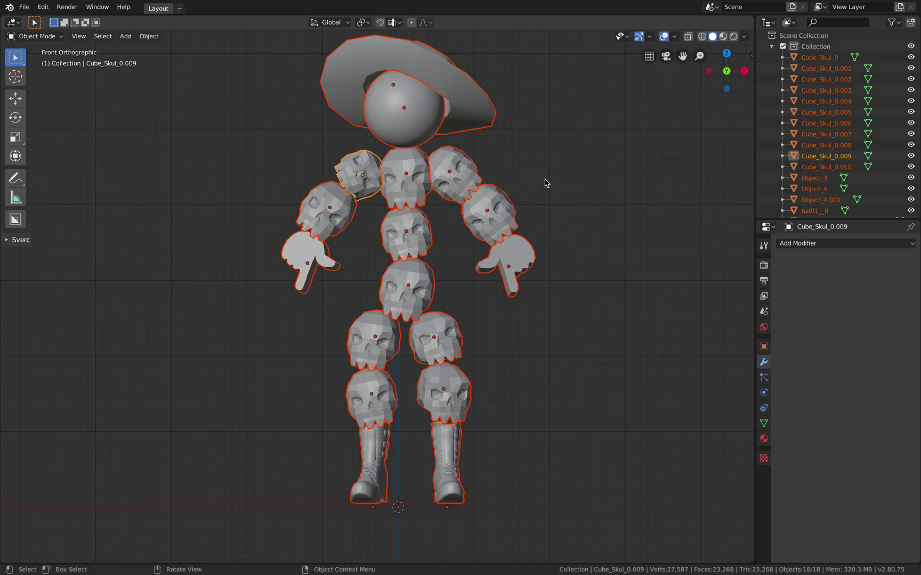
{"action": "key", "text": "alt+a"}
{"action": "key", "text": "Home"}
{"action": "key", "text": "shift+a"}
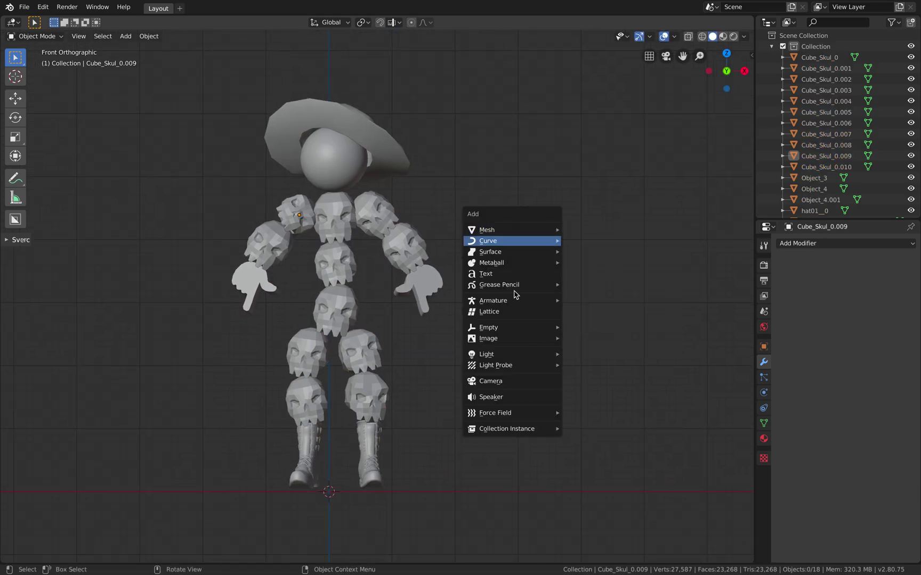
{"action": "mouse_move", "coordinate": [532, 302]}
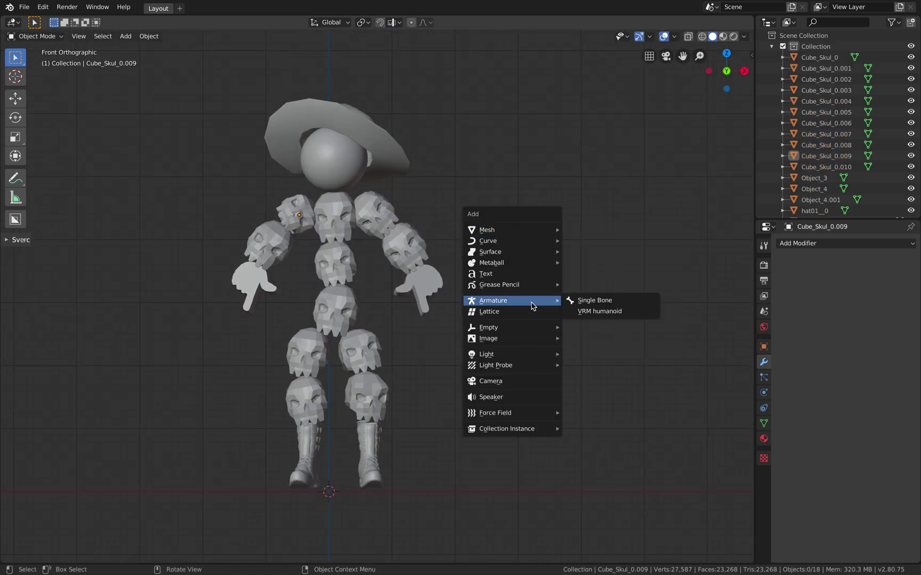
{"action": "left_click", "coordinate": [582, 300]}
{"action": "middle_click_drag", "start_coordinate": [445, 369], "coordinate": [505, 371], "text": "shift"}
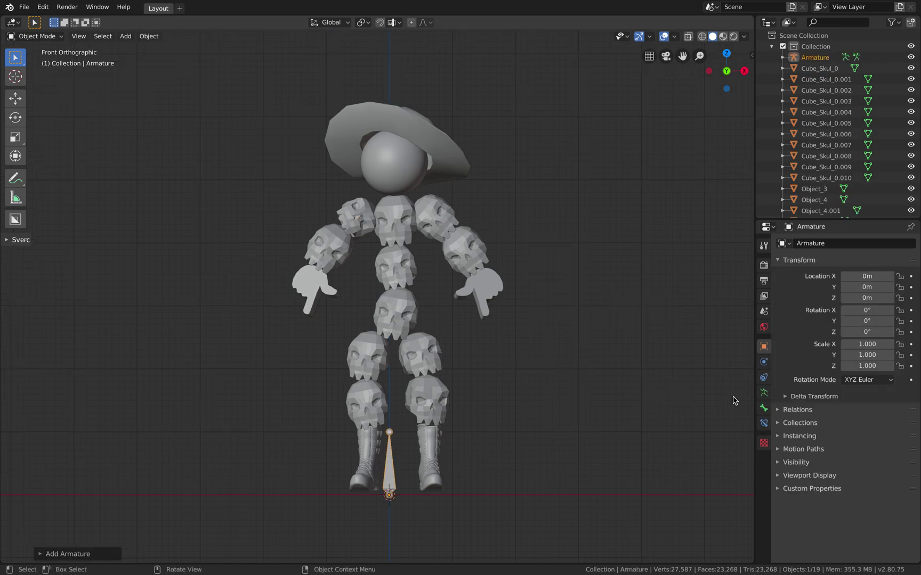
Raise the armature to the lowest torso skull and make its bones display In Front of the meshes.
{"action": "left_click", "coordinate": [765, 394]}
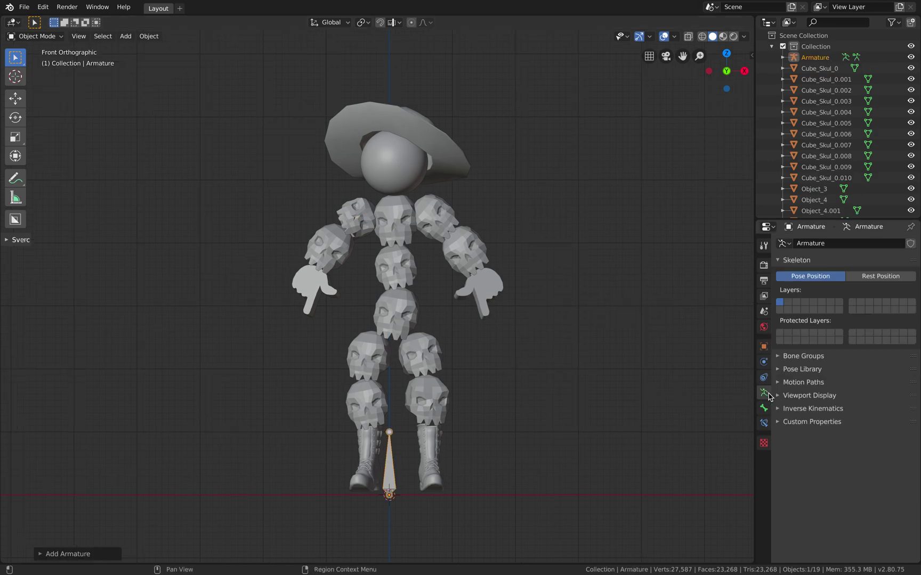
{"action": "left_click", "coordinate": [796, 397]}
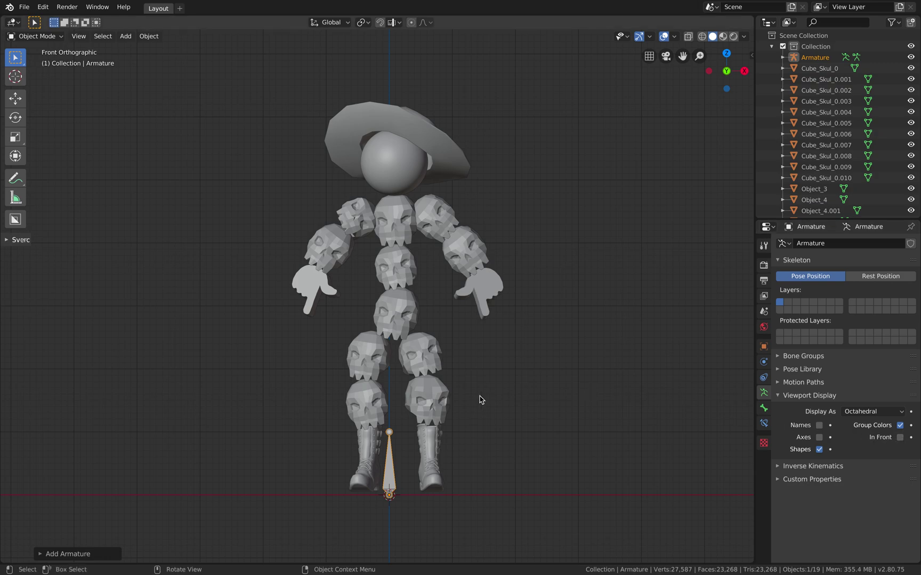
{"action": "left_click", "coordinate": [900, 438]}
{"action": "key", "text": "g"}
{"action": "left_click", "coordinate": [490, 297]}
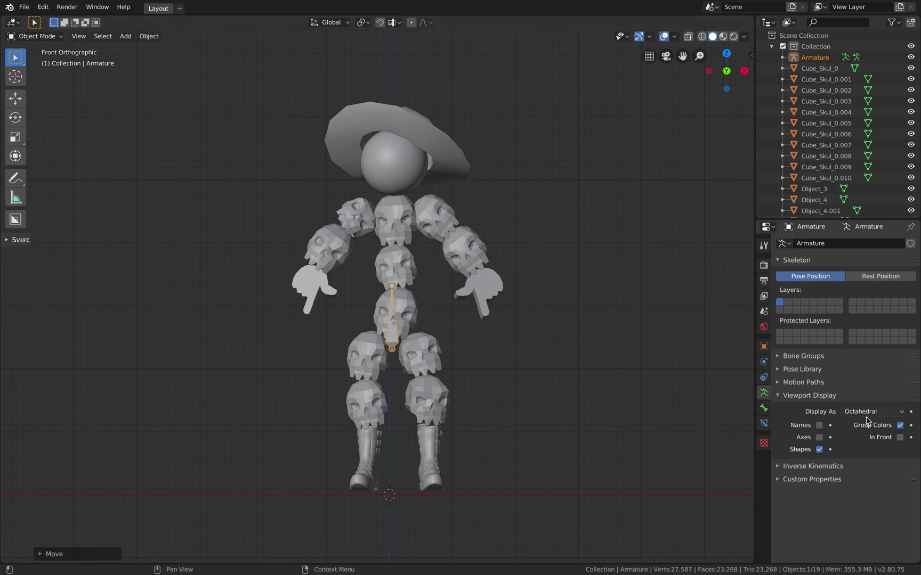
{"action": "left_click", "coordinate": [901, 437]}
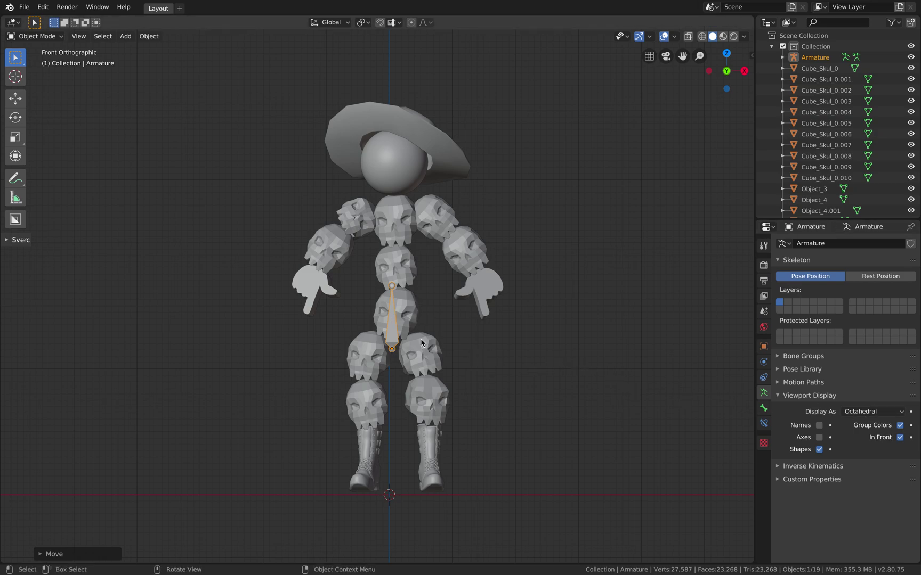
Fine-tune the armature's position so the bone is centred on the lowest torso skull.
{"action": "scroll", "coordinate": [421, 342], "scroll_direction": "up", "scroll_amount": 1}
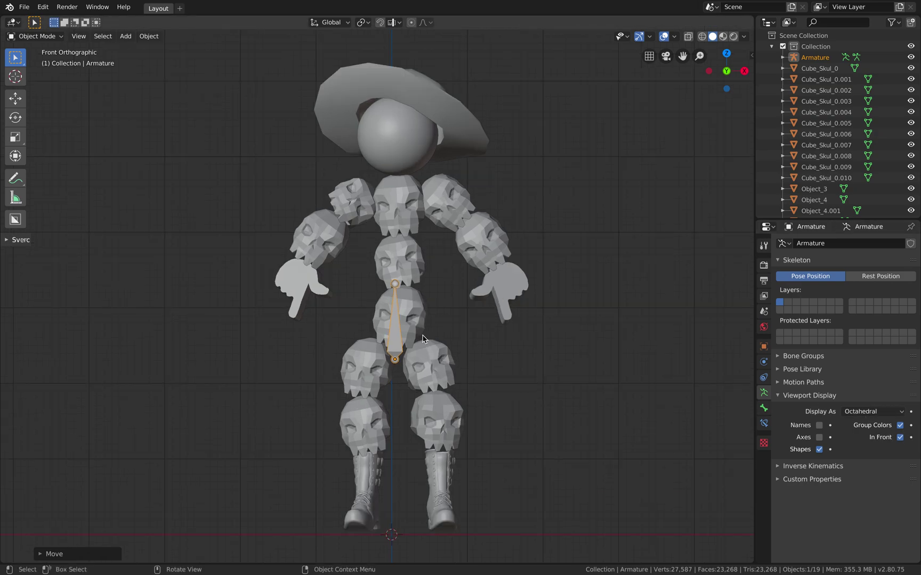
{"action": "key", "text": "g"}
{"action": "left_click", "coordinate": [440, 286]}
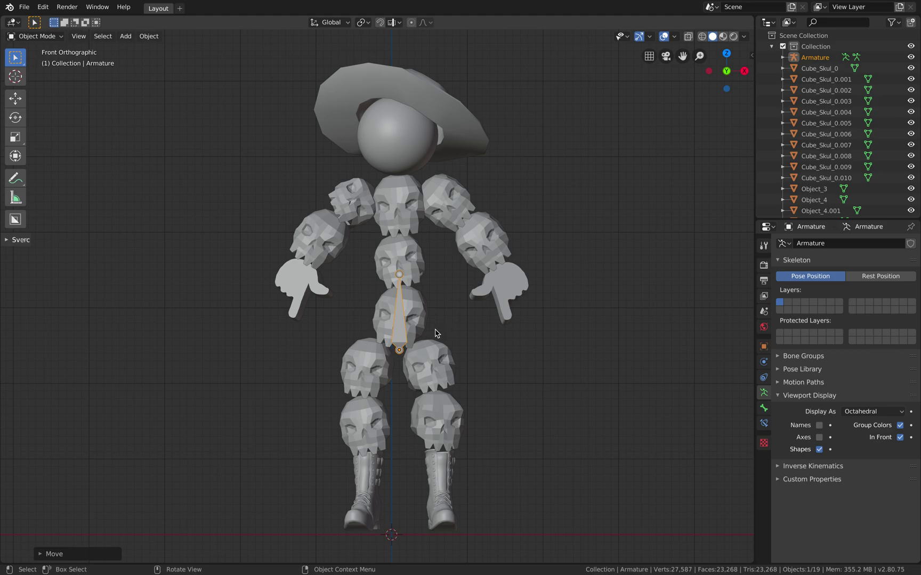
{"action": "key", "text": "g"}
{"action": "left_click", "coordinate": [416, 334]}
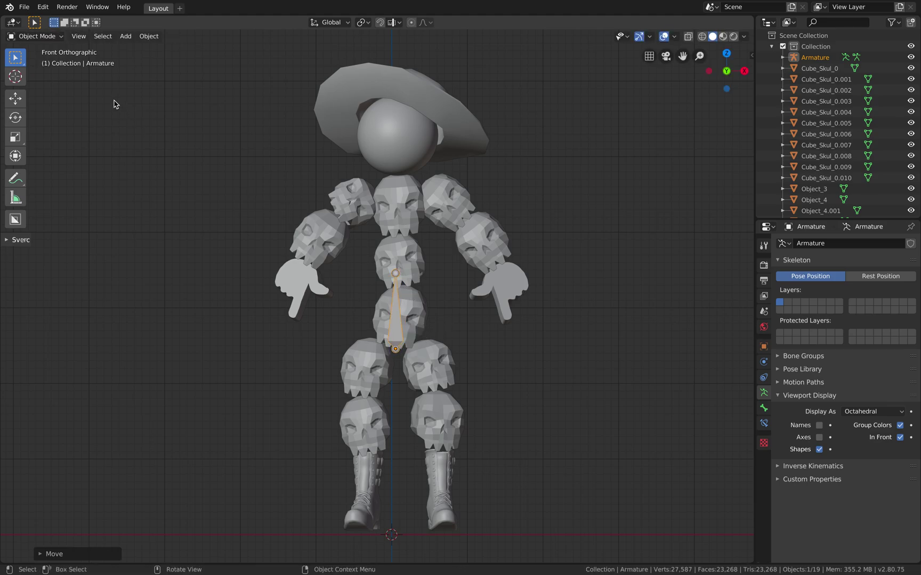
Enter Edit Mode on the armature and lower the bone's tip to the joint between the two lowest torso skulls.
{"action": "left_click", "coordinate": [48, 37]}
{"action": "left_click", "coordinate": [47, 63]}
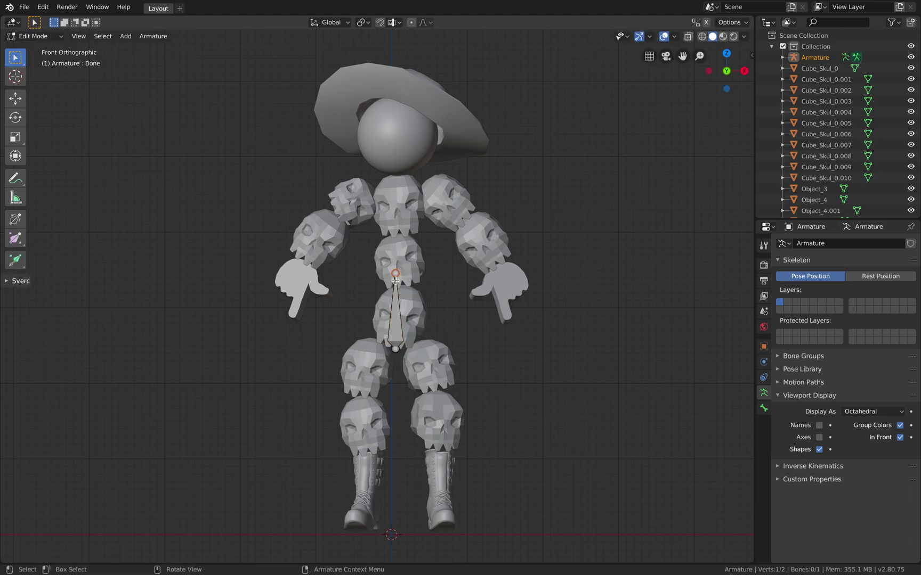
{"action": "key", "text": "e"}
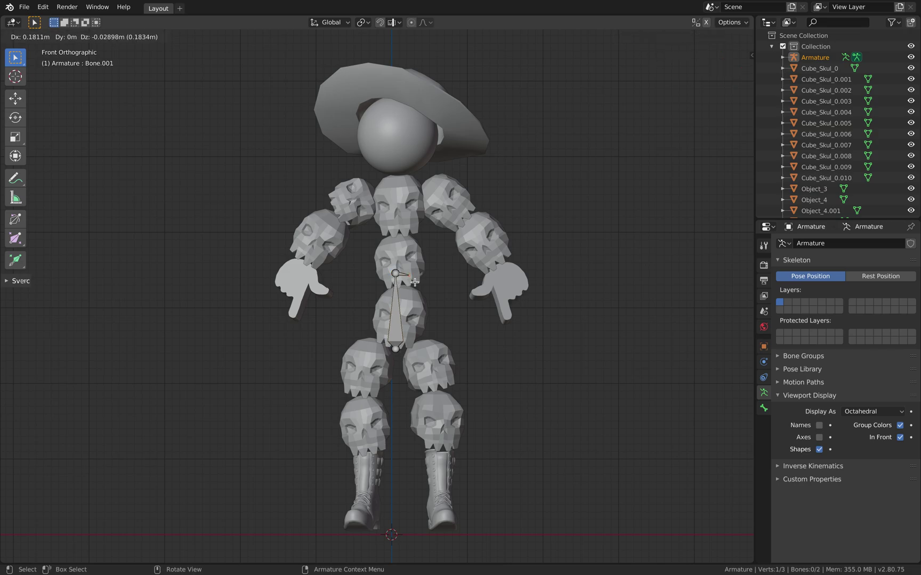
{"action": "key", "text": "Escape"}
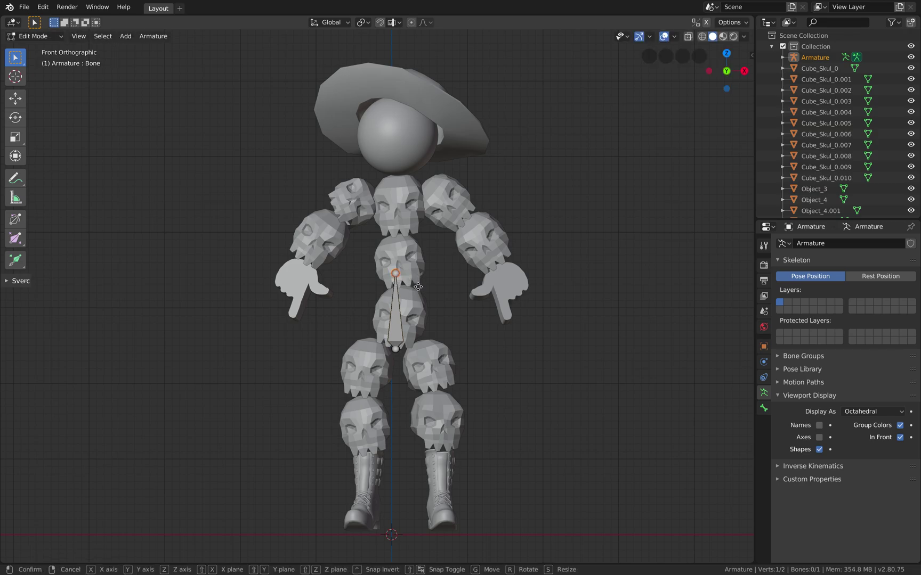
{"action": "key", "text": "g"}
{"action": "left_click", "coordinate": [418, 302]}
Extrude two more spine bones upward through the middle torso skull and into the top torso skull.
{"action": "key", "text": "e"}
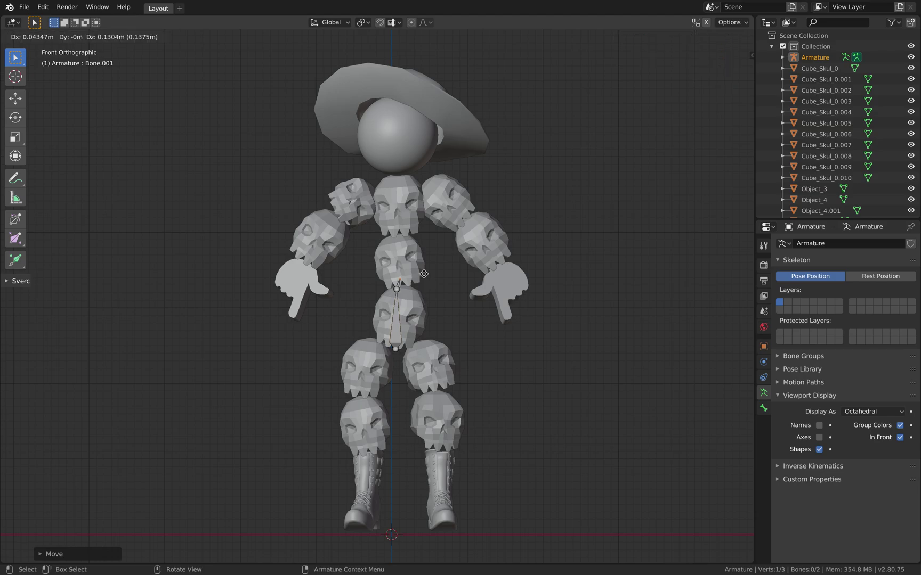
{"action": "left_click", "coordinate": [423, 255]}
{"action": "key", "text": "e"}
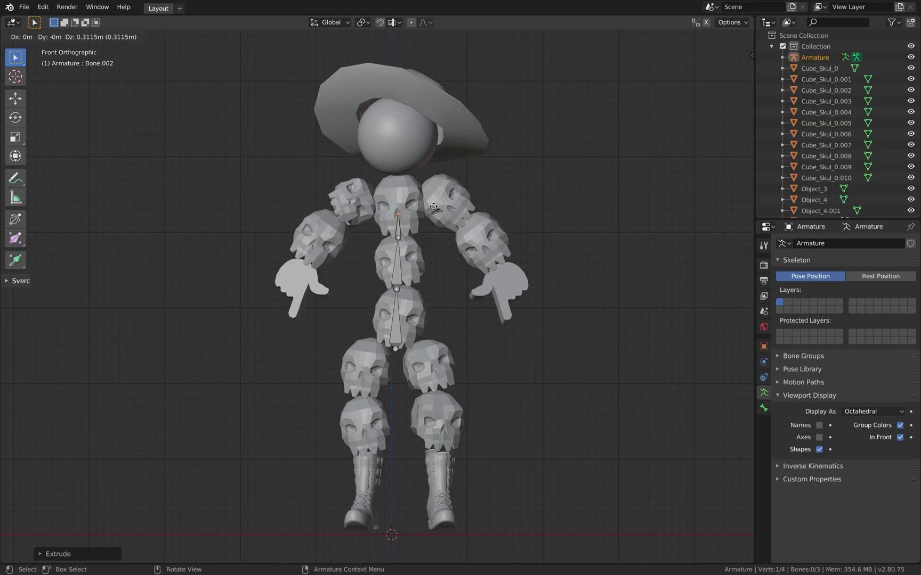
{"action": "left_click", "coordinate": [429, 211]}
{"action": "key", "text": "e"}
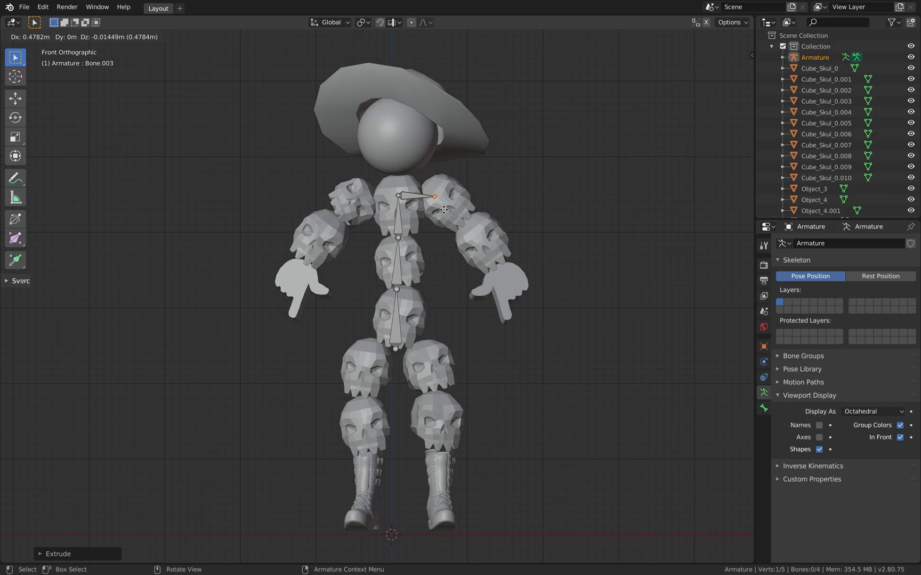
{"action": "left_click", "coordinate": [447, 211]}
{"action": "key", "text": "ctrl+z"}
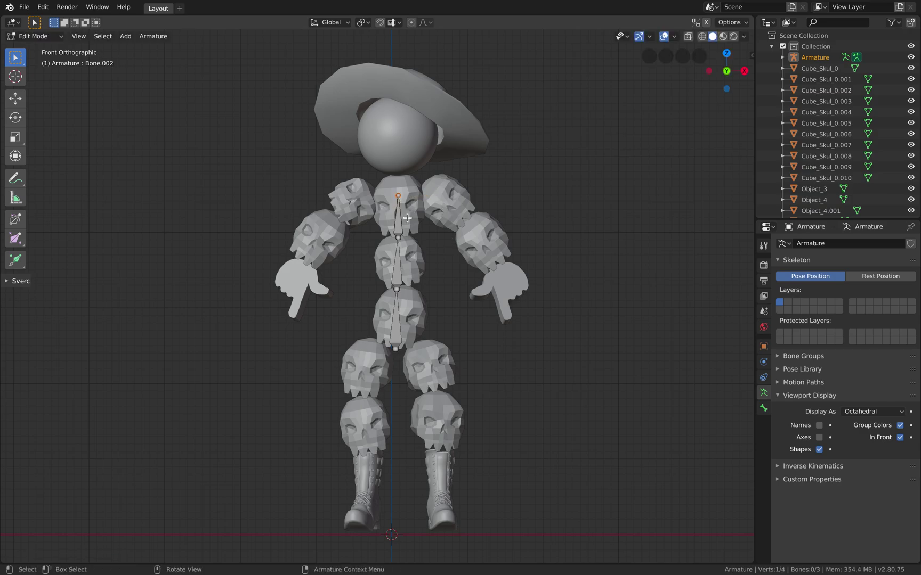
{"action": "key", "text": "g"}
{"action": "right_click", "coordinate": [440, 209]}
Extrude a shoulder bone from the top of the spine to the figure's left upper-arm skull and adjust its tip.
{"action": "key", "text": "e"}
{"action": "left_click", "coordinate": [461, 214]}
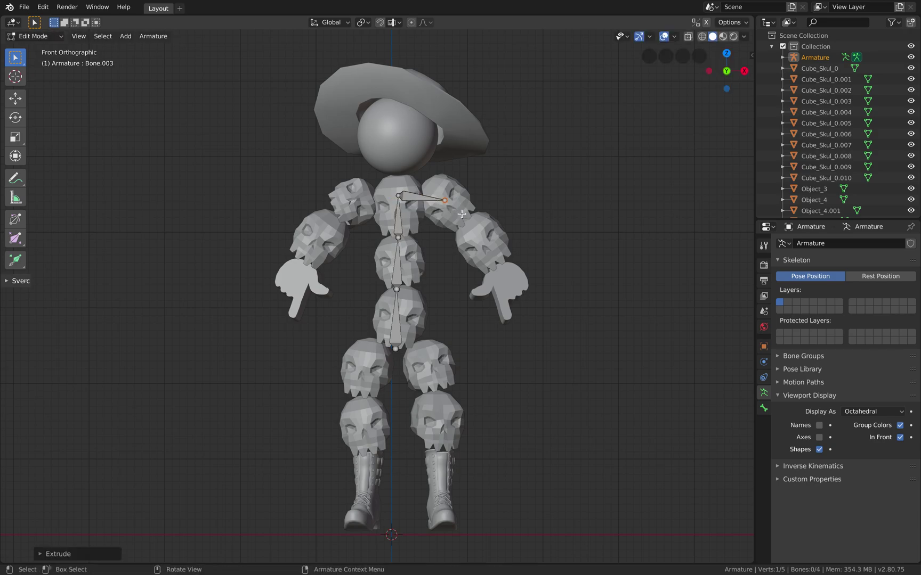
{"action": "key", "text": "g"}
{"action": "left_click", "coordinate": [451, 208]}
Extrude upper-arm, lower-arm and hand bones down the figure's left arm, ending at the pointing fingertip.
{"action": "key", "text": "e"}
{"action": "left_click", "coordinate": [482, 235]}
{"action": "key", "text": "e"}
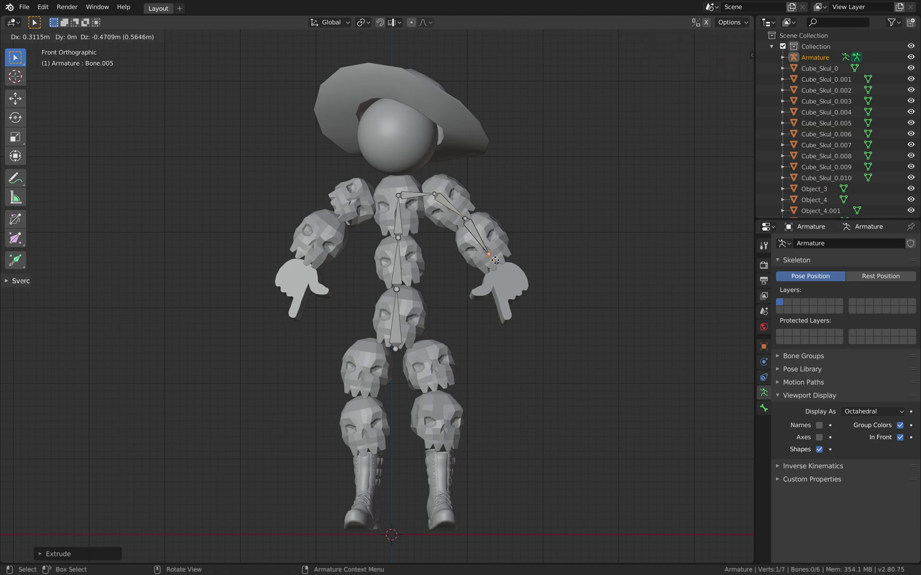
{"action": "left_click", "coordinate": [504, 277]}
{"action": "key", "text": "e"}
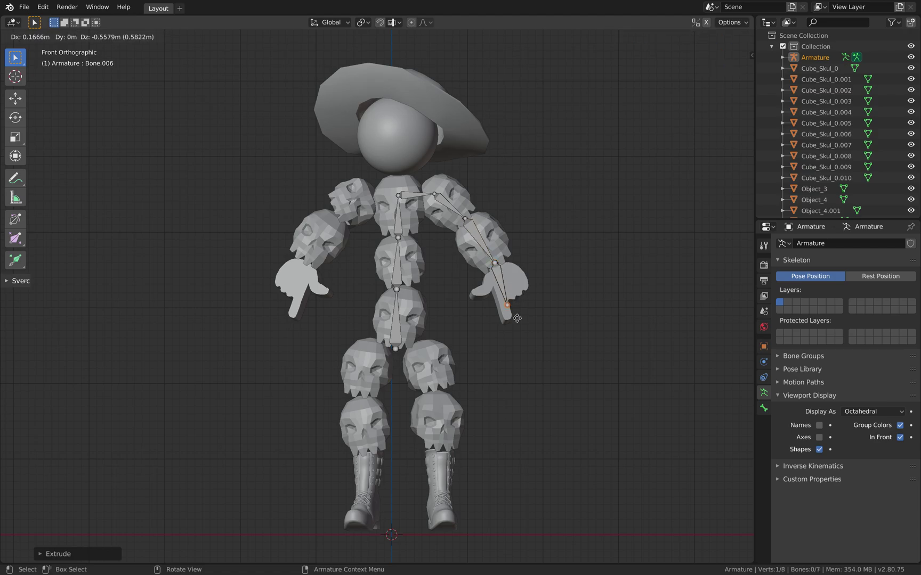
{"action": "left_click", "coordinate": [520, 327]}
Extrude a shoulder bone, an arm bone and a hand bone from the top of the spine along the figure's right arm.
{"action": "left_click", "coordinate": [399, 196]}
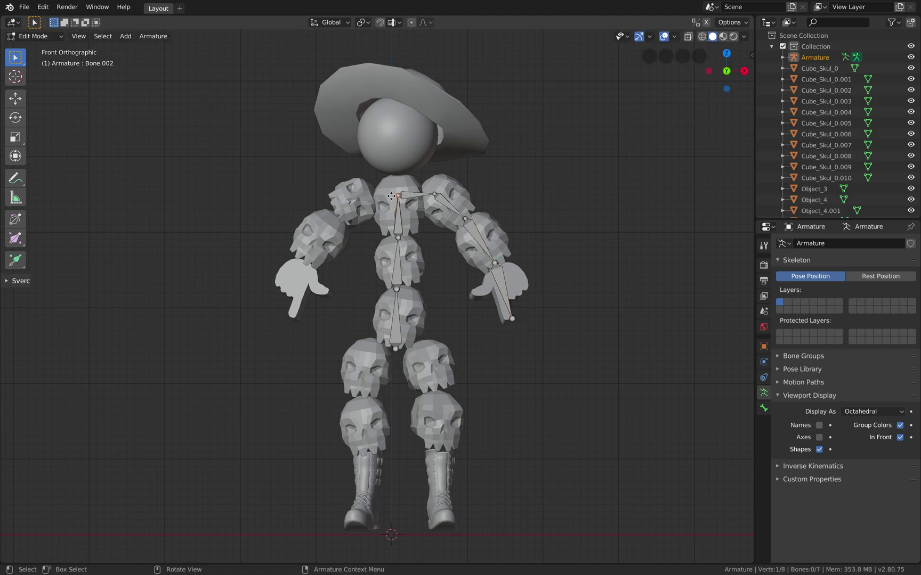
{"action": "key", "text": "e"}
{"action": "left_click", "coordinate": [346, 201]}
{"action": "key", "text": "e"}
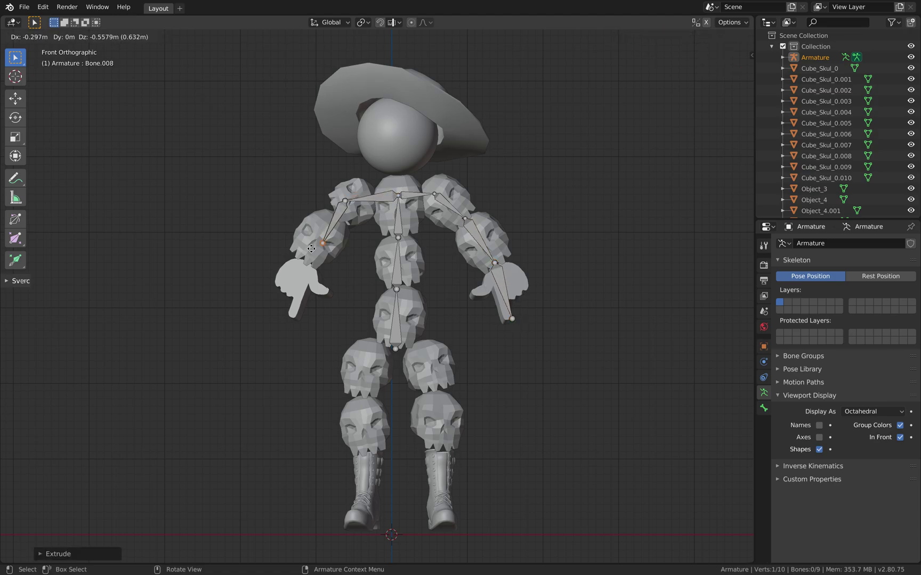
{"action": "left_click", "coordinate": [293, 271]}
{"action": "key", "text": "e"}
{"action": "left_click", "coordinate": [279, 315]}
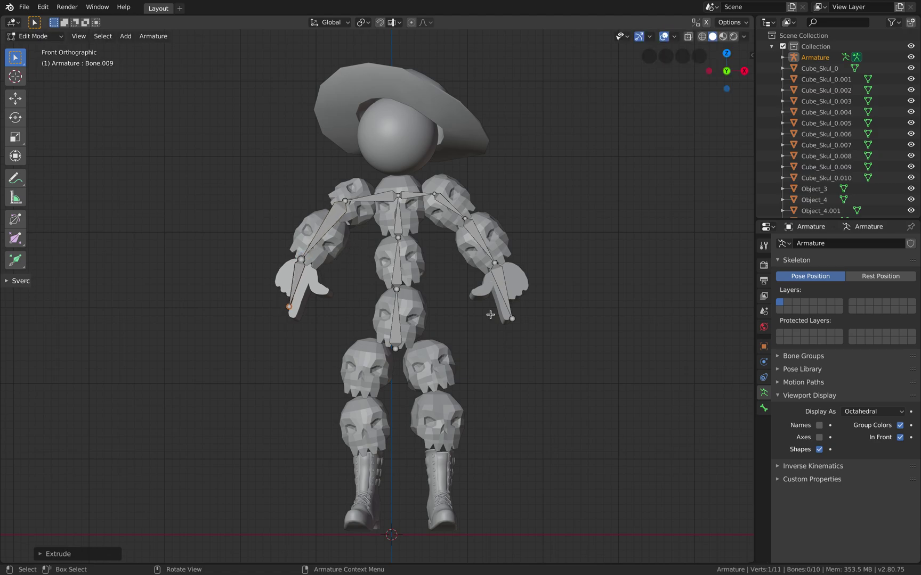
Extrude hip, thigh, shin and boot bones from the base of the spine down the figure's left leg.
{"action": "left_click", "coordinate": [396, 349]}
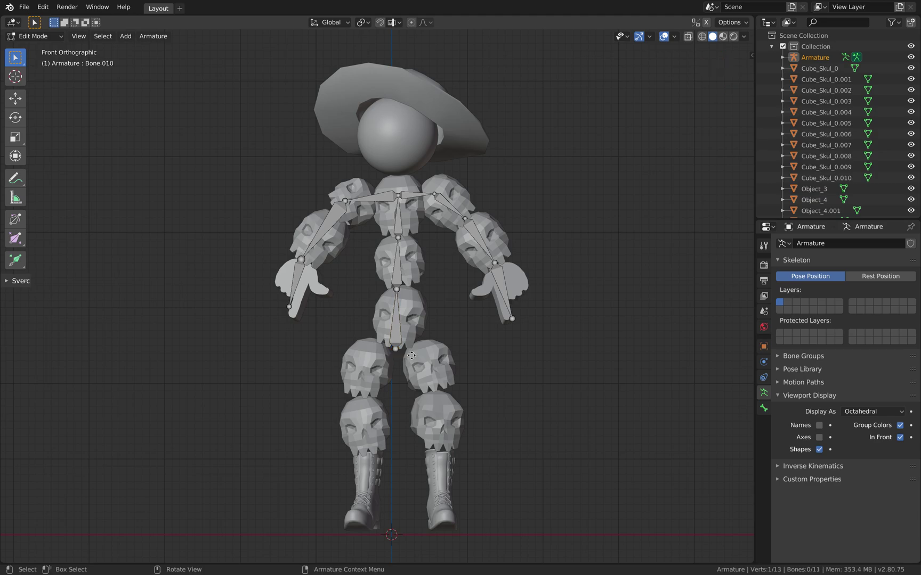
{"action": "key", "text": "e"}
{"action": "left_click", "coordinate": [439, 358]}
{"action": "key", "text": "e"}
{"action": "left_click", "coordinate": [446, 403]}
{"action": "key", "text": "e"}
{"action": "left_click", "coordinate": [450, 461]}
{"action": "key", "text": "e"}
{"action": "left_click", "coordinate": [462, 542]}
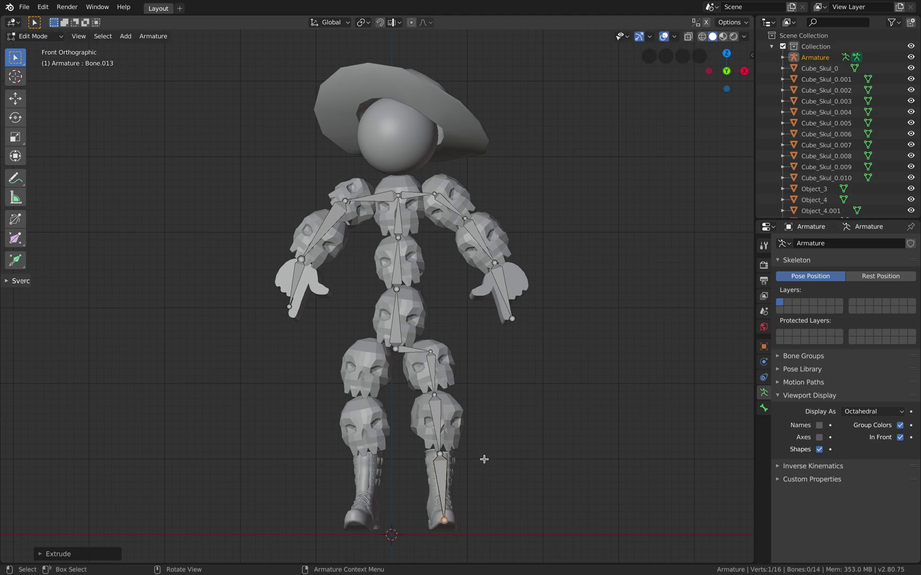
Turn on volume snapping and move the left hip joint into the centre of the left thigh skull.
{"action": "middle_click_drag", "start_coordinate": [481, 460], "coordinate": [451, 353]}
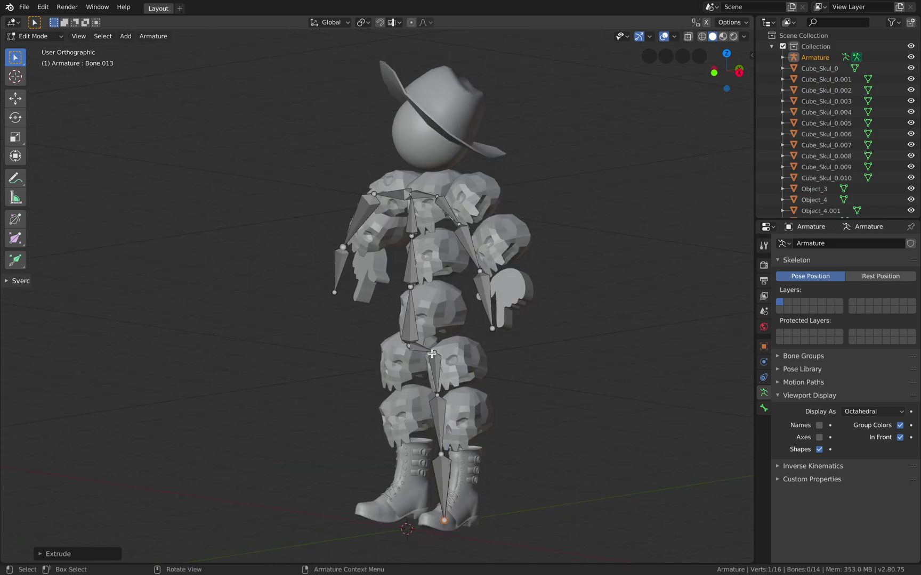
{"action": "left_click", "coordinate": [432, 352]}
{"action": "middle_click_drag", "start_coordinate": [432, 354], "coordinate": [410, 351], "text": "shift"}
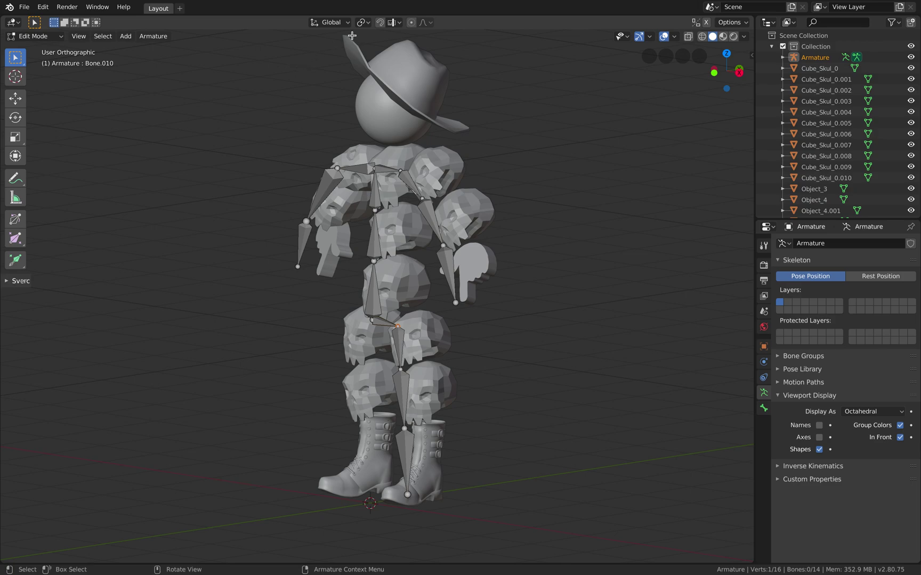
{"action": "left_click", "coordinate": [381, 22]}
{"action": "left_click", "coordinate": [392, 22]}
{"action": "left_click", "coordinate": [374, 99]}
{"action": "mouse_move", "coordinate": [408, 307]}
{"action": "middle_mouse_down"}
{"action": "mouse_move", "coordinate": [388, 307]}
{"action": "mouse_move", "coordinate": [411, 318]}
{"action": "mouse_move", "coordinate": [402, 319]}
{"action": "middle_mouse_up"}
{"action": "key", "text": "g"}
{"action": "left_click", "coordinate": [436, 337]}
Move the left knee joint into the lower leg skull and the ankle joint down into the boot's heel.
{"action": "middle_click_drag", "start_coordinate": [407, 370], "coordinate": [359, 312], "text": "shift"}
{"action": "left_click", "coordinate": [376, 308]}
{"action": "key", "text": "g"}
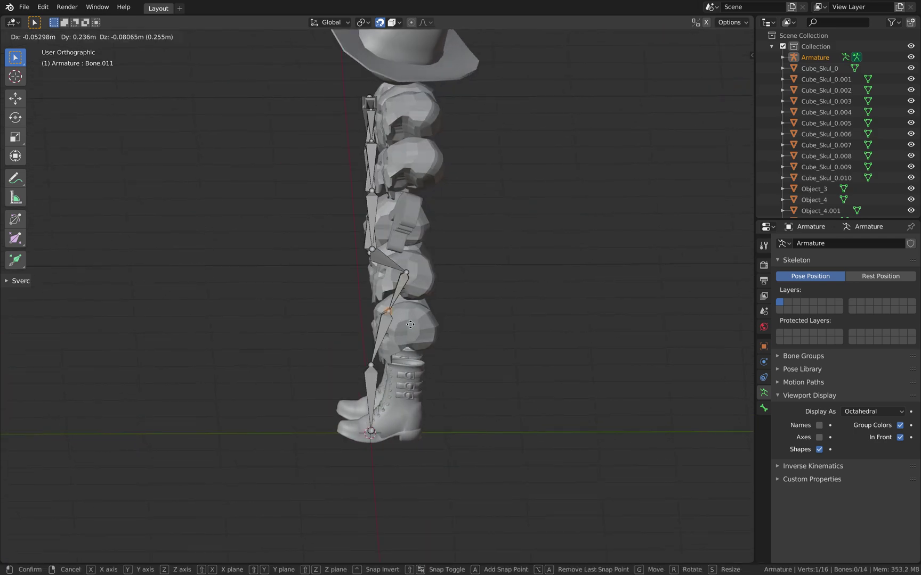
{"action": "left_click", "coordinate": [400, 329]}
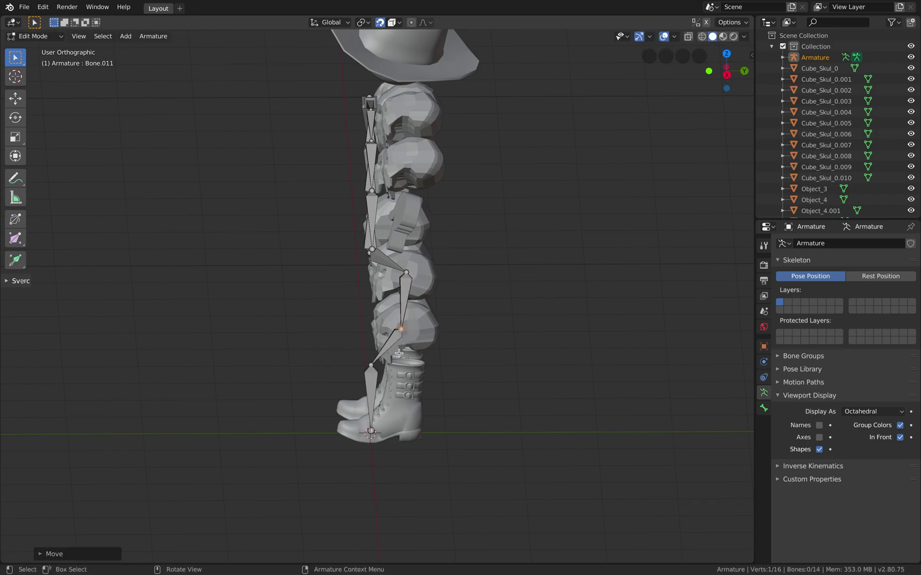
{"action": "left_click", "coordinate": [372, 366]}
{"action": "key", "text": "g"}
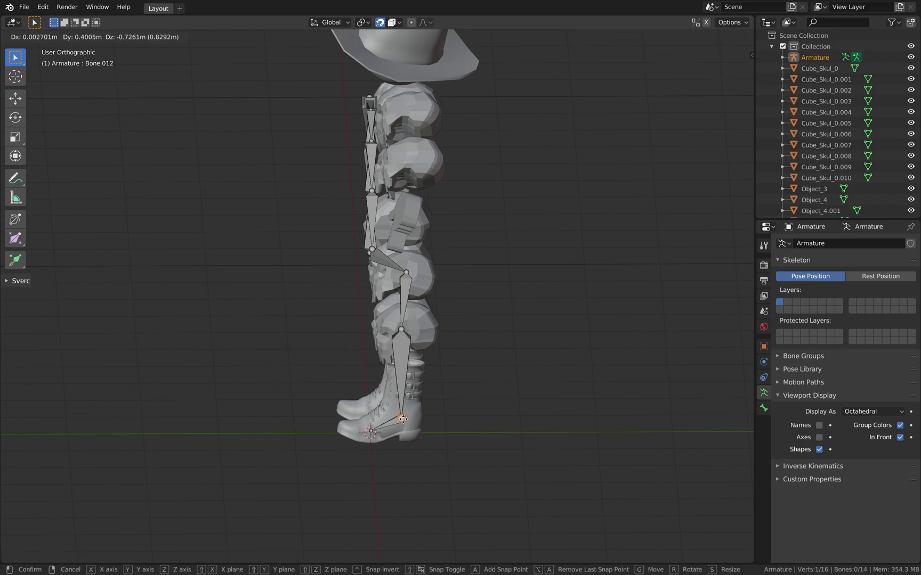
{"action": "left_click", "coordinate": [406, 424]}
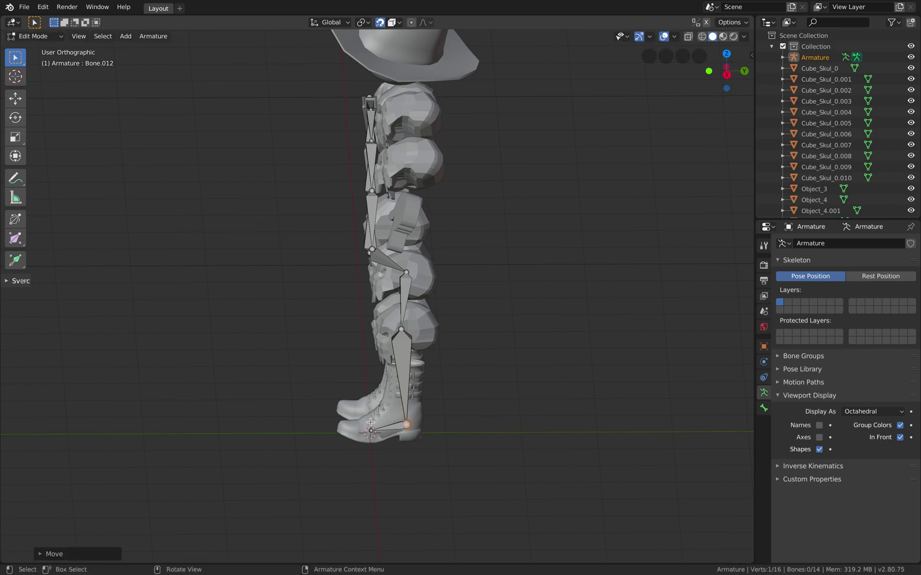
Place the left foot bone's tip in the boot's toe and readjust the knee joint above the ankle.
{"action": "key", "text": "e"}
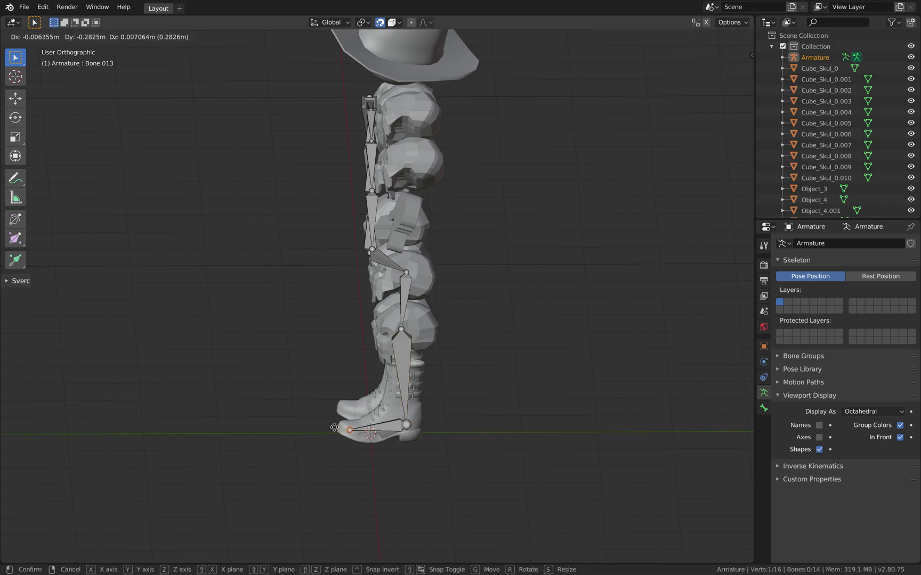
{"action": "left_click", "coordinate": [304, 436]}
{"action": "left_click", "coordinate": [402, 330]}
{"action": "key", "text": "g"}
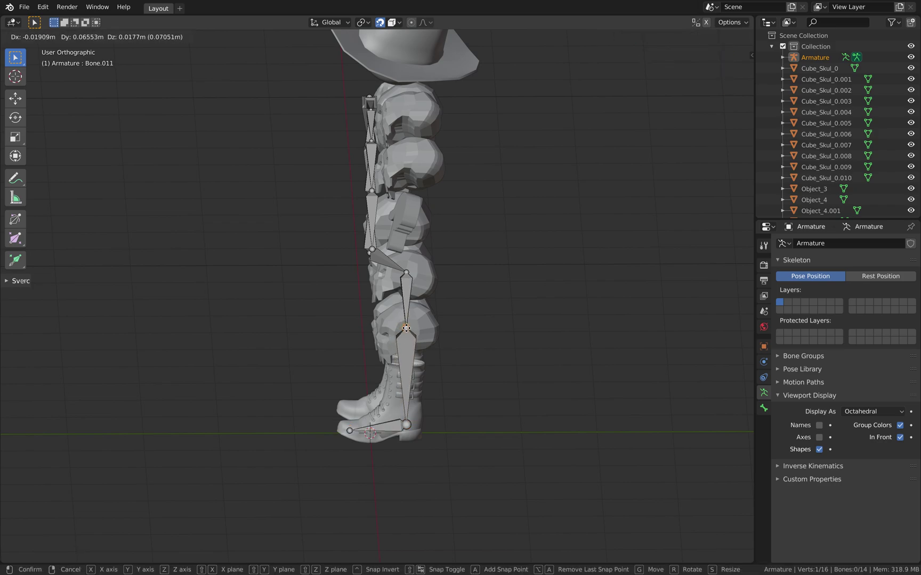
{"action": "left_click", "coordinate": [406, 330]}
Extrude a hip bone from the base of the spine into the figure's right thigh skull and adjust its tip.
{"action": "middle_click_drag", "start_coordinate": [347, 323], "coordinate": [371, 279]}
{"action": "left_click", "coordinate": [362, 265]}
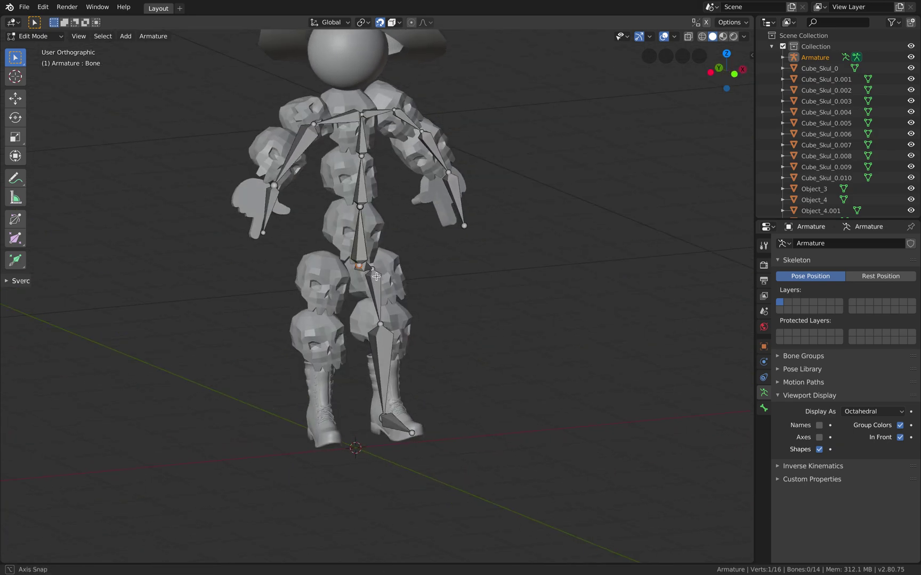
{"action": "key", "text": "e"}
{"action": "left_click", "coordinate": [324, 287]}
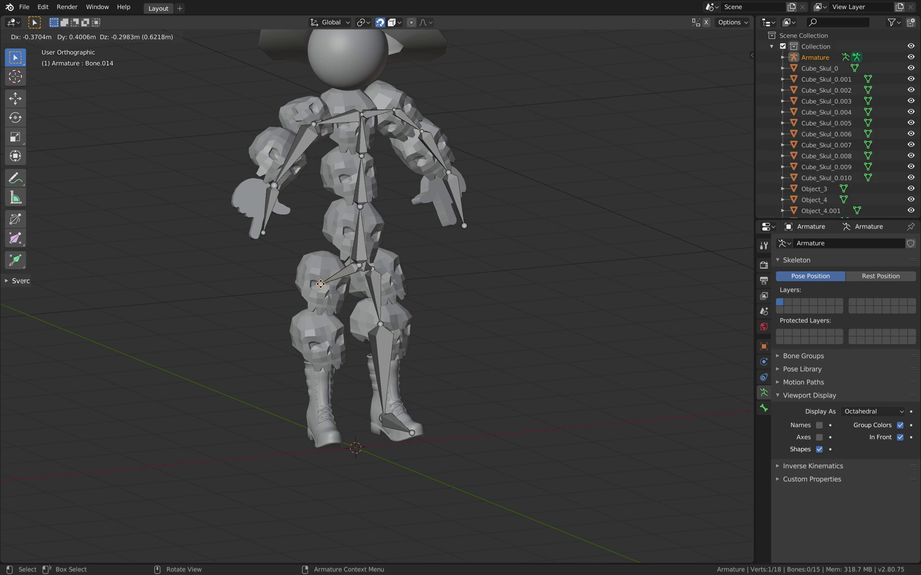
{"action": "middle_click_drag", "start_coordinate": [323, 287], "coordinate": [335, 301]}
{"action": "key", "text": "g"}
{"action": "left_click", "coordinate": [315, 279]}
Extrude thigh, shin and foot bones down the figure's right leg, ending in the boot's toe.
{"action": "key", "text": "e"}
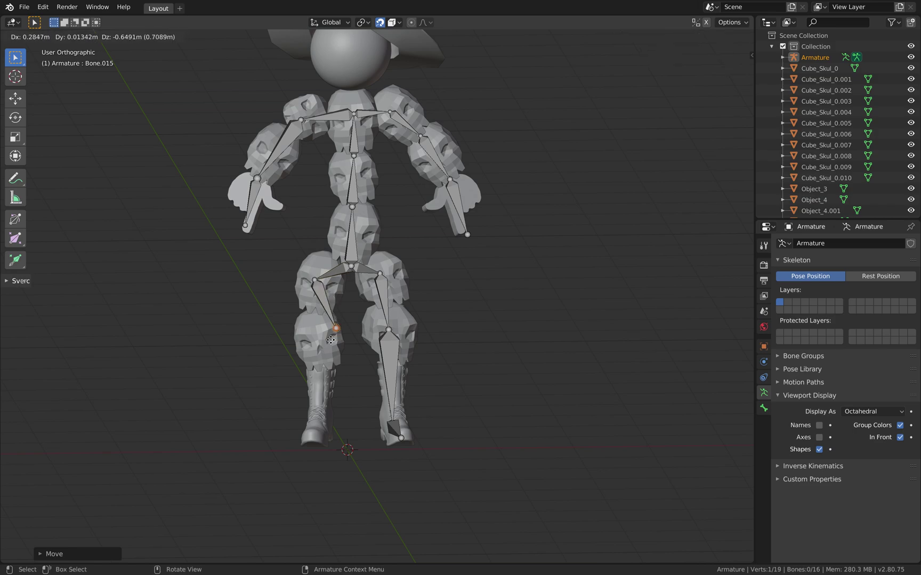
{"action": "left_click", "coordinate": [328, 348]}
{"action": "middle_click_drag", "start_coordinate": [328, 347], "coordinate": [386, 345]}
{"action": "key", "text": "e"}
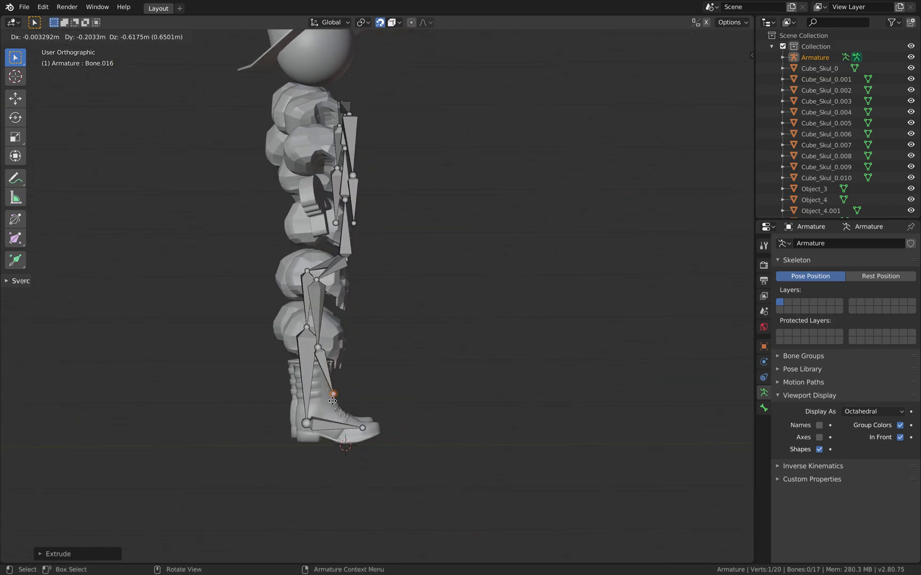
{"action": "left_click", "coordinate": [319, 430]}
{"action": "middle_click_drag", "start_coordinate": [319, 429], "coordinate": [349, 441]}
{"action": "key", "text": "e"}
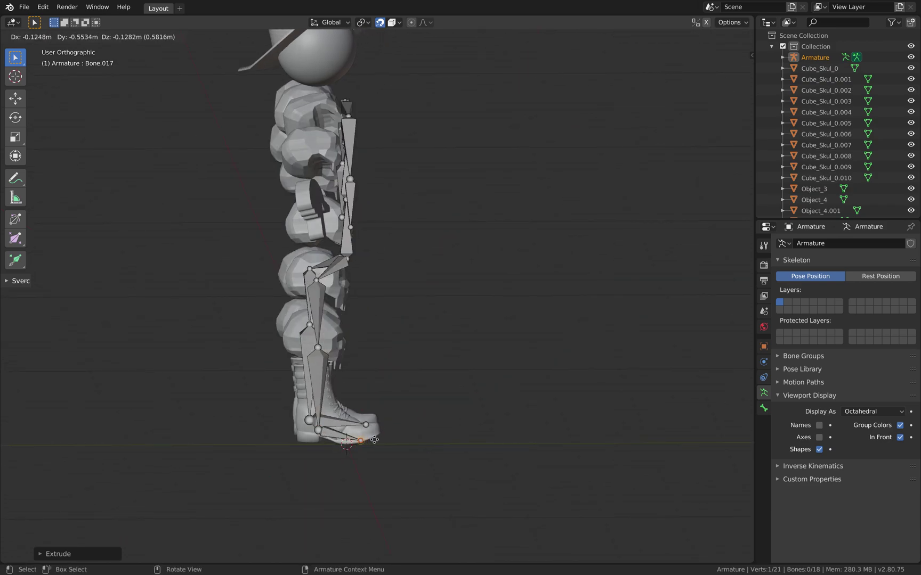
{"action": "left_click", "coordinate": [364, 433]}
Move the right arm's shoulder joint into the upper-arm skull and its next joint into the lower-arm skull.
{"action": "middle_click_drag", "start_coordinate": [391, 271], "coordinate": [348, 294]}
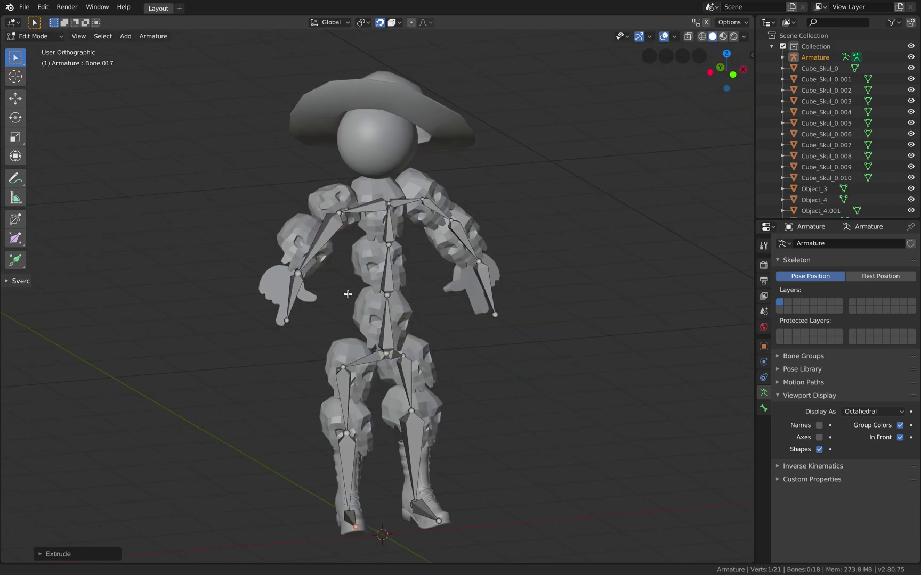
{"action": "left_click", "coordinate": [341, 210]}
{"action": "middle_click_drag", "start_coordinate": [341, 209], "coordinate": [397, 263]}
{"action": "key", "text": "g"}
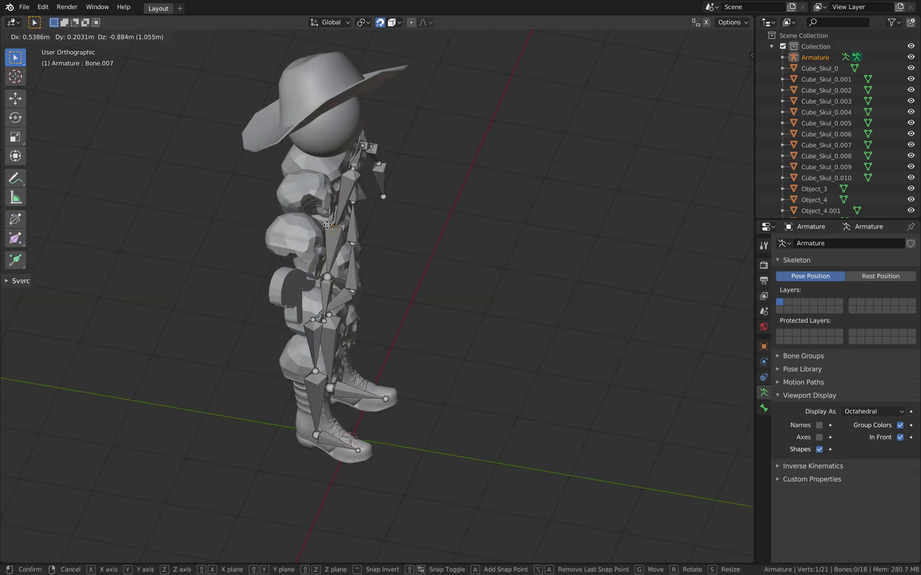
{"action": "left_click", "coordinate": [310, 192]}
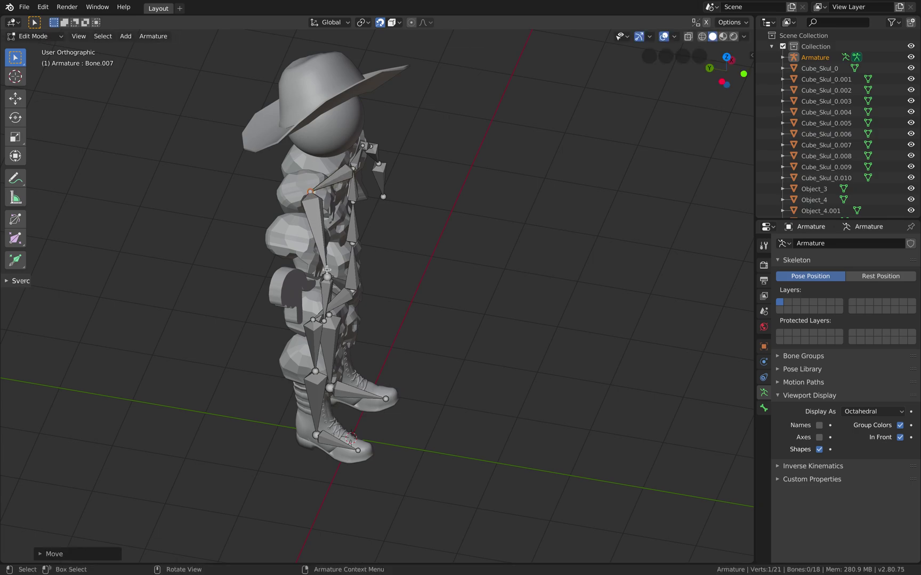
{"action": "key", "text": "e"}
{"action": "left_click", "coordinate": [323, 320]}
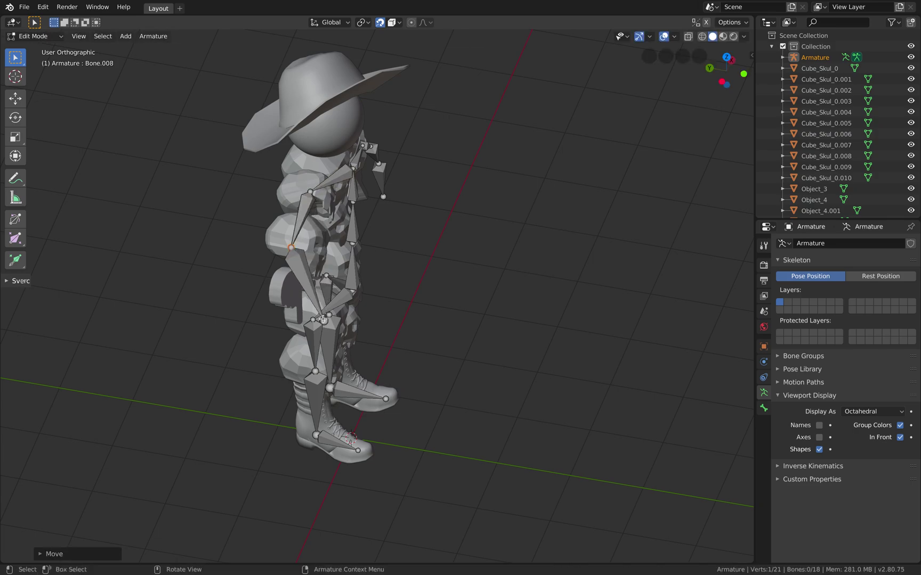
Move the tip of the right arm's last bone onto the right hand.
{"action": "key", "text": "e"}
{"action": "left_click", "coordinate": [292, 303]}
{"action": "middle_click_drag", "start_coordinate": [353, 296], "coordinate": [267, 264]}
{"action": "key", "text": "g"}
{"action": "left_click", "coordinate": [303, 280]}
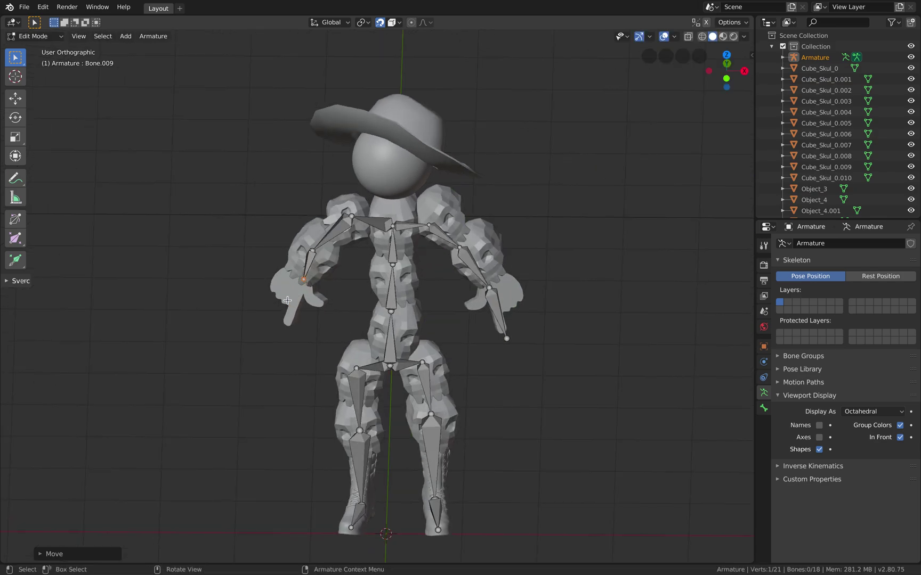
{"action": "key", "text": "g"}
{"action": "left_click", "coordinate": [275, 313]}
Move the left arm's shoulder, elbow and wrist joints to sit within the upper-arm skull, lower-arm skull and hand.
{"action": "left_click", "coordinate": [431, 226]}
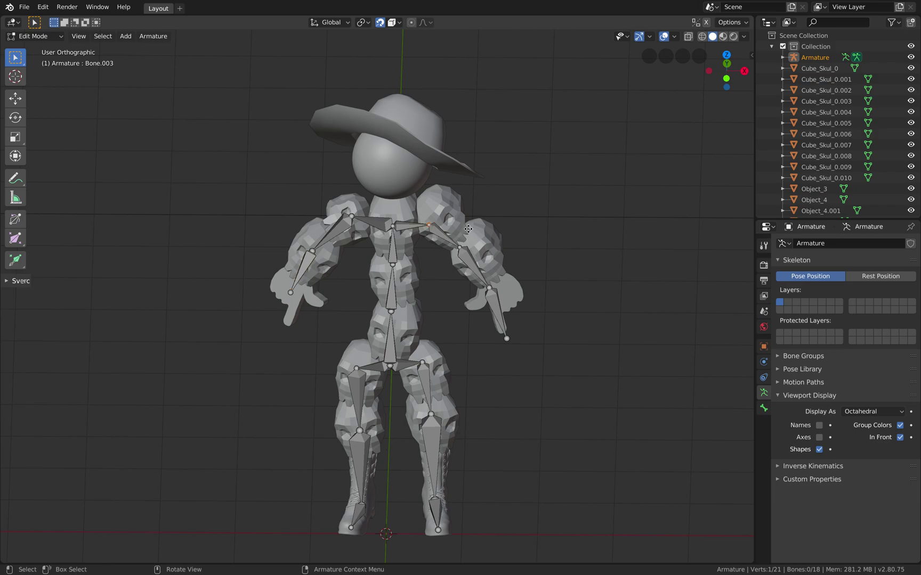
{"action": "key", "text": "g"}
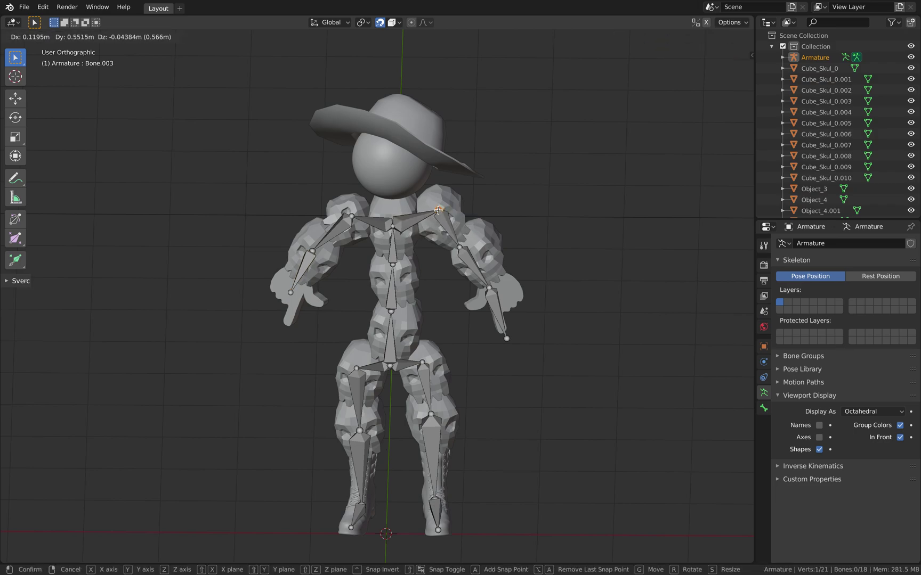
{"action": "left_click", "coordinate": [440, 210]}
{"action": "left_click", "coordinate": [460, 247]}
{"action": "key", "text": "g"}
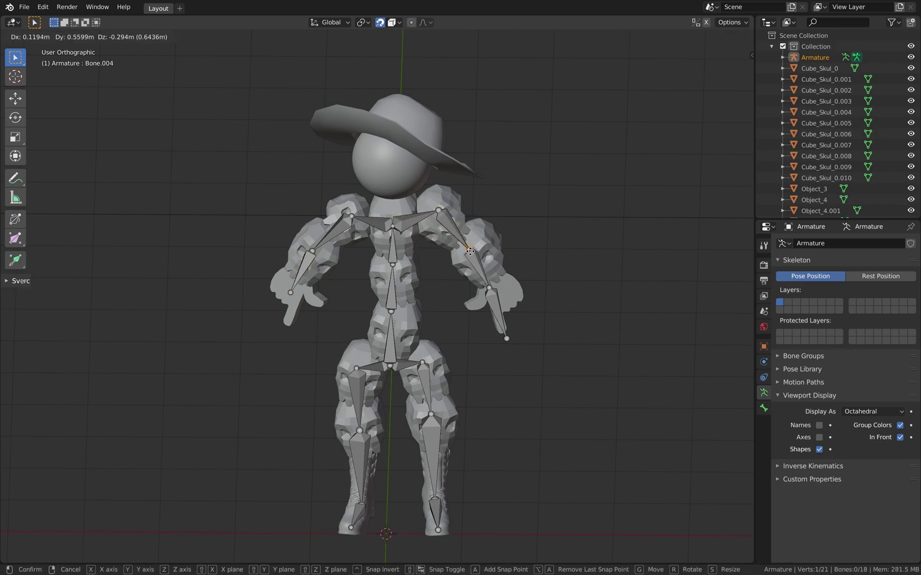
{"action": "left_click", "coordinate": [470, 253]}
{"action": "left_click", "coordinate": [490, 287]}
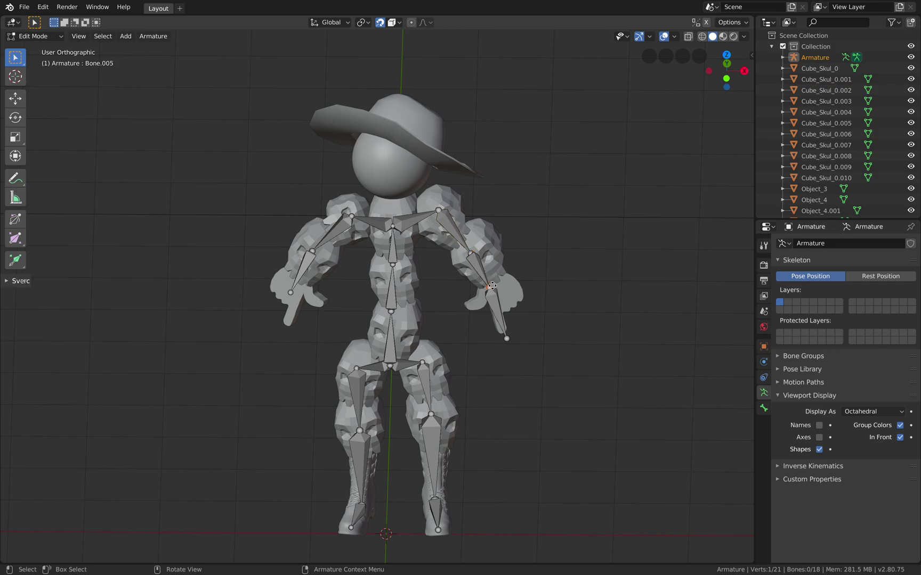
{"action": "key", "text": "g"}
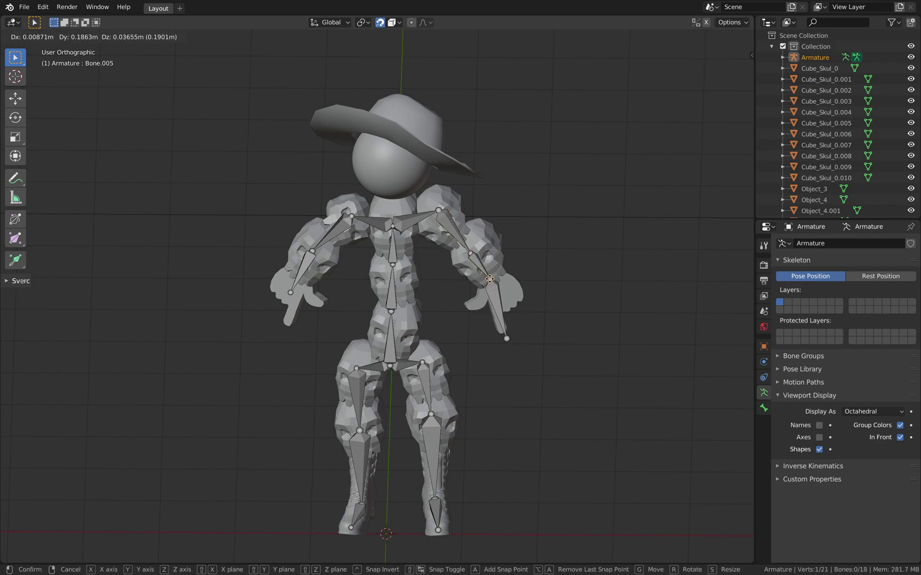
{"action": "left_click", "coordinate": [491, 281]}
Fine-tune the left arm's elbow and wrist joints and place the hand bone's tip at the end of the pointing finger.
{"action": "middle_click_drag", "start_coordinate": [447, 285], "coordinate": [421, 273]}
{"action": "scroll", "coordinate": [422, 276], "scroll_direction": "up", "scroll_amount": 2}
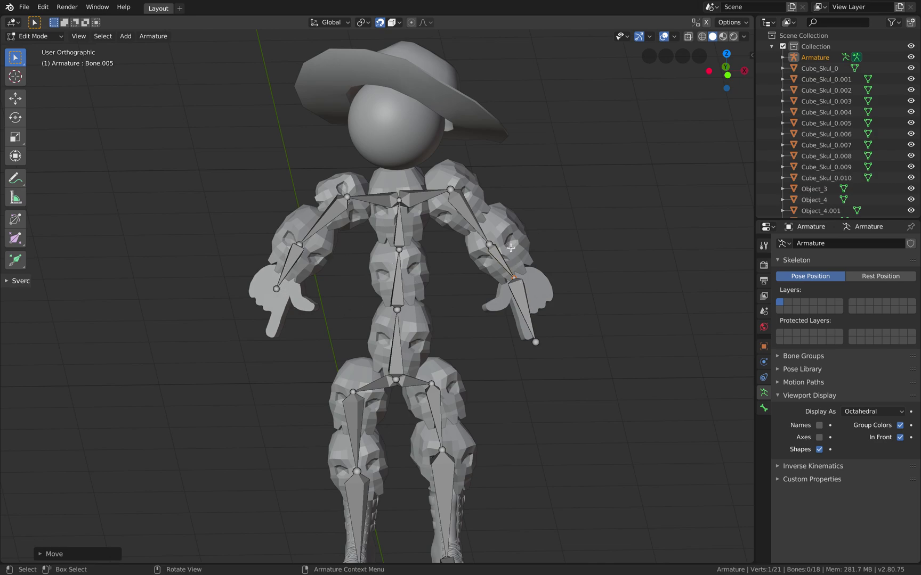
{"action": "left_click", "coordinate": [491, 243]}
{"action": "key", "text": "g"}
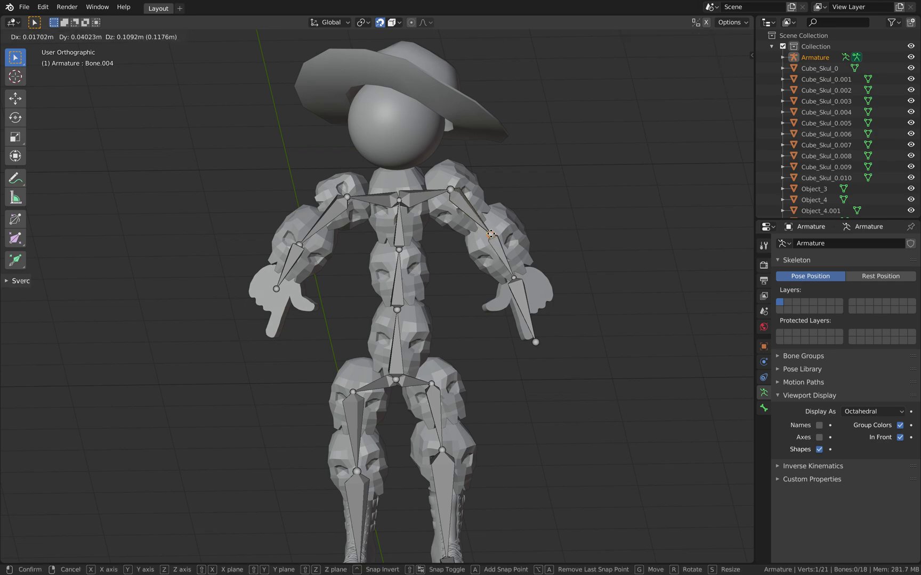
{"action": "left_click", "coordinate": [520, 281]}
{"action": "left_click", "coordinate": [514, 278]}
{"action": "key", "text": "g"}
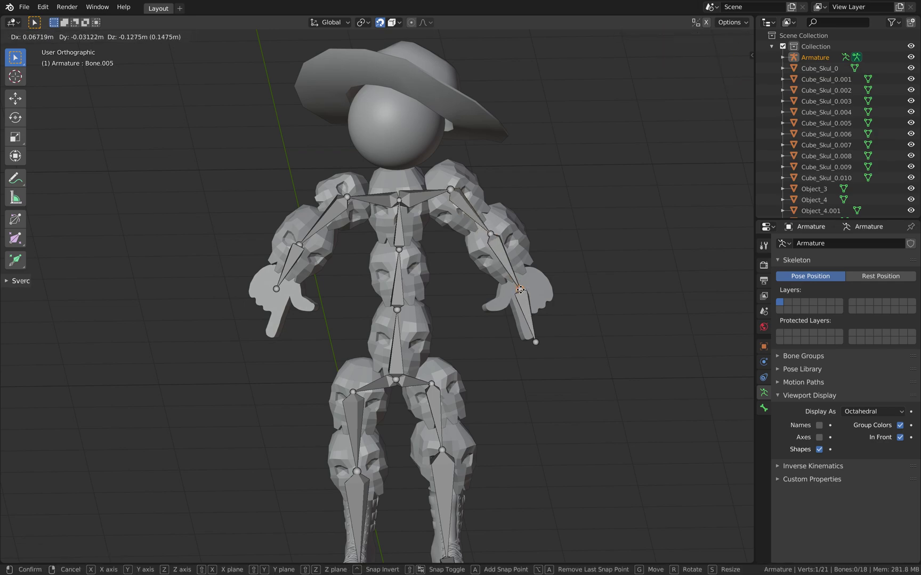
{"action": "left_click", "coordinate": [518, 286]}
{"action": "left_click", "coordinate": [535, 341]}
{"action": "key", "text": "g"}
{"action": "left_click", "coordinate": [530, 334]}
Extrude a hand bone to the right hand's pointing fingertip and move the right wrist joint back in line with the arm.
{"action": "left_click", "coordinate": [276, 290]}
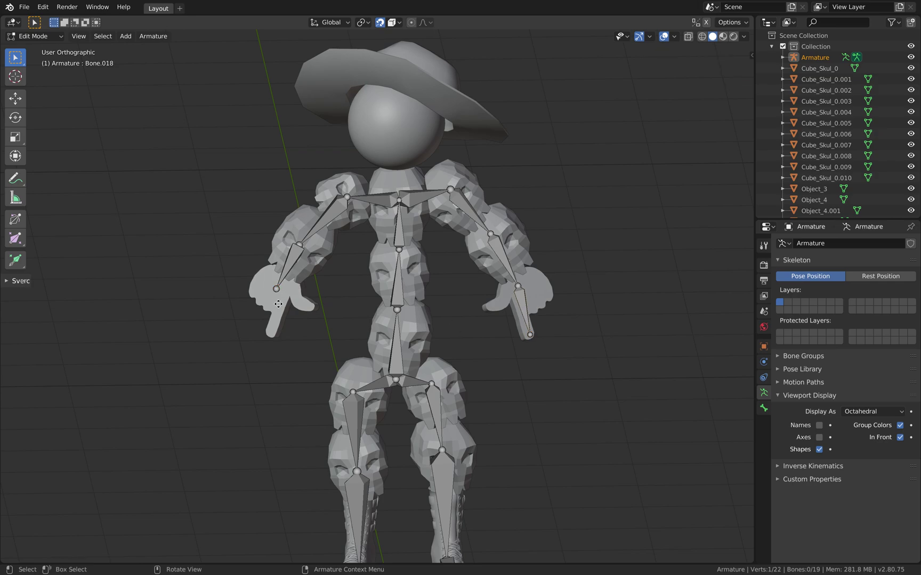
{"action": "key", "text": "e"}
{"action": "left_click", "coordinate": [271, 333]}
{"action": "middle_click_drag", "start_coordinate": [356, 315], "coordinate": [412, 311]}
{"action": "left_click", "coordinate": [305, 280]}
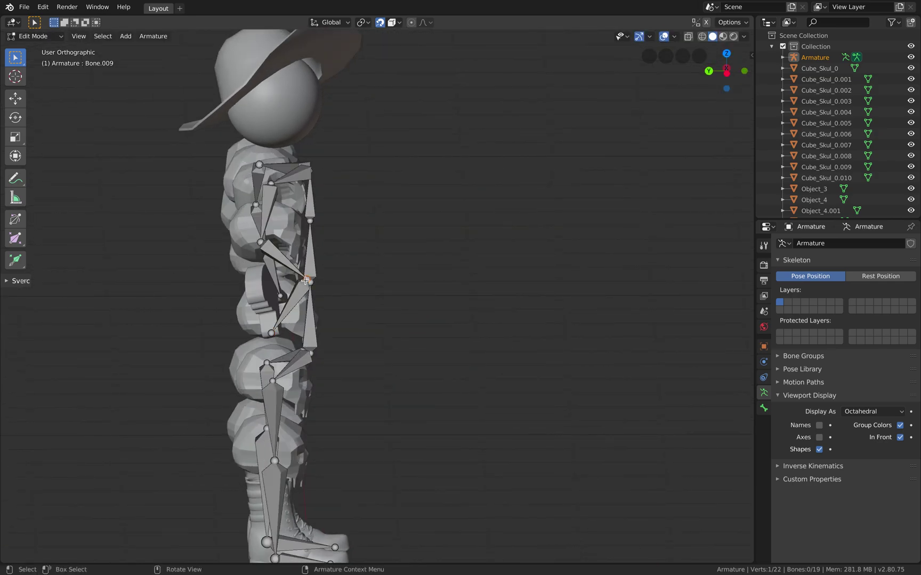
{"action": "key", "text": "g"}
{"action": "left_click", "coordinate": [269, 282]}
Select the three spine bones and move them along the global Y axis into the middle of the torso skulls.
{"action": "middle_click_drag", "start_coordinate": [309, 280], "coordinate": [288, 253]}
{"action": "left_click", "coordinate": [281, 232]}
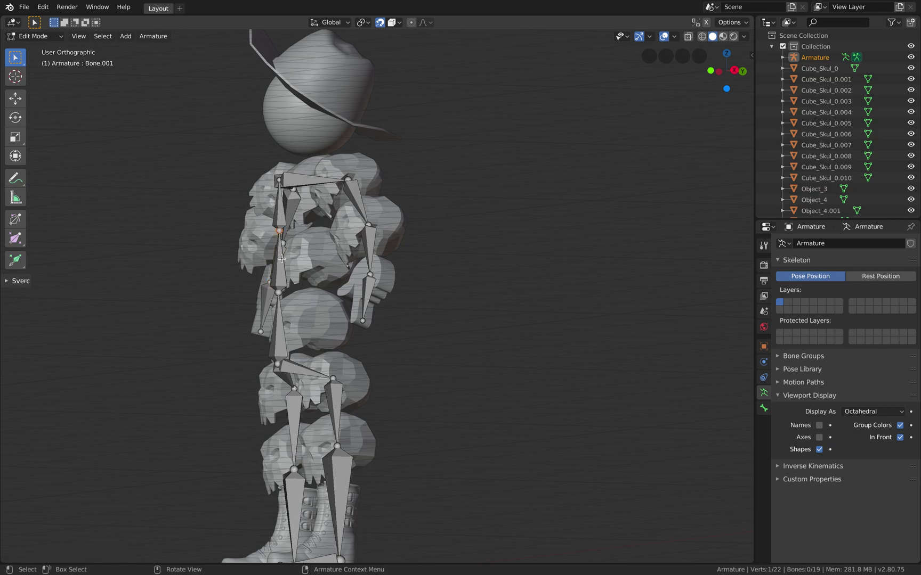
{"action": "middle_click_drag", "start_coordinate": [300, 274], "coordinate": [318, 134]}
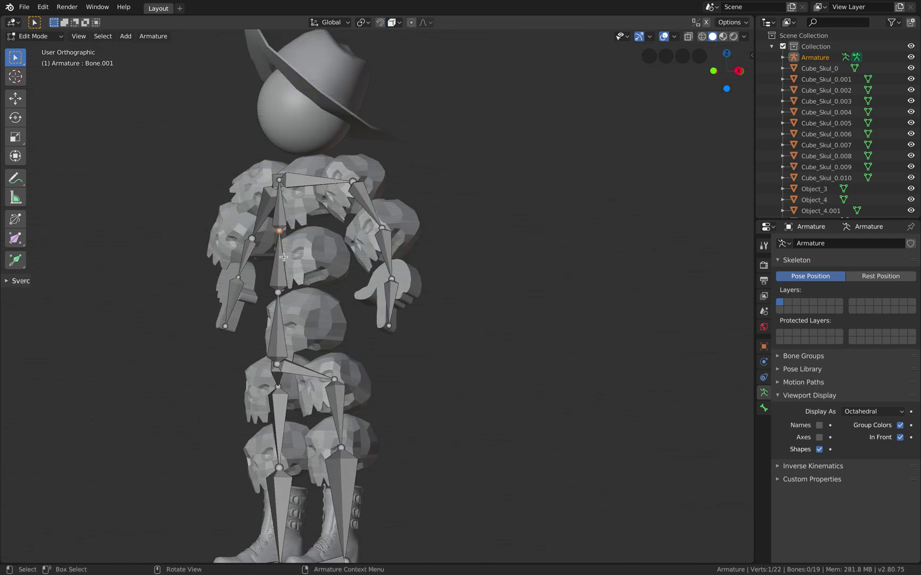
{"action": "left_click", "coordinate": [281, 212]}
{"action": "left_click", "coordinate": [278, 263], "text": "shift"}
{"action": "left_click", "coordinate": [275, 330], "text": "shift"}
{"action": "middle_click_drag", "start_coordinate": [332, 309], "coordinate": [302, 339]}
{"action": "key", "text": "g"}
{"action": "key", "text": "y"}
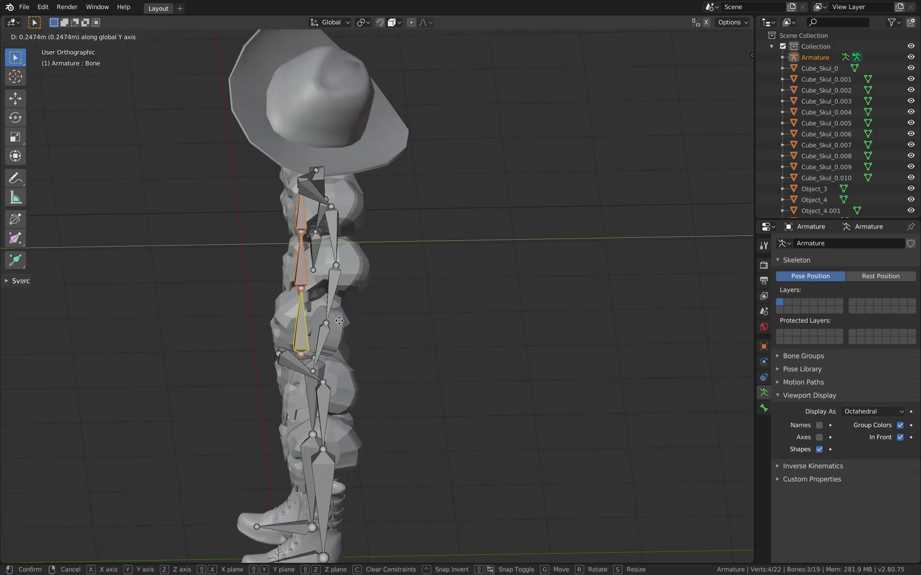
{"action": "left_click", "coordinate": [344, 317]}
Extrude a neck bone and a head bone straight up along Z from the top of the spine.
{"action": "middle_click_drag", "start_coordinate": [271, 205], "coordinate": [323, 185]}
{"action": "left_click", "coordinate": [314, 180]}
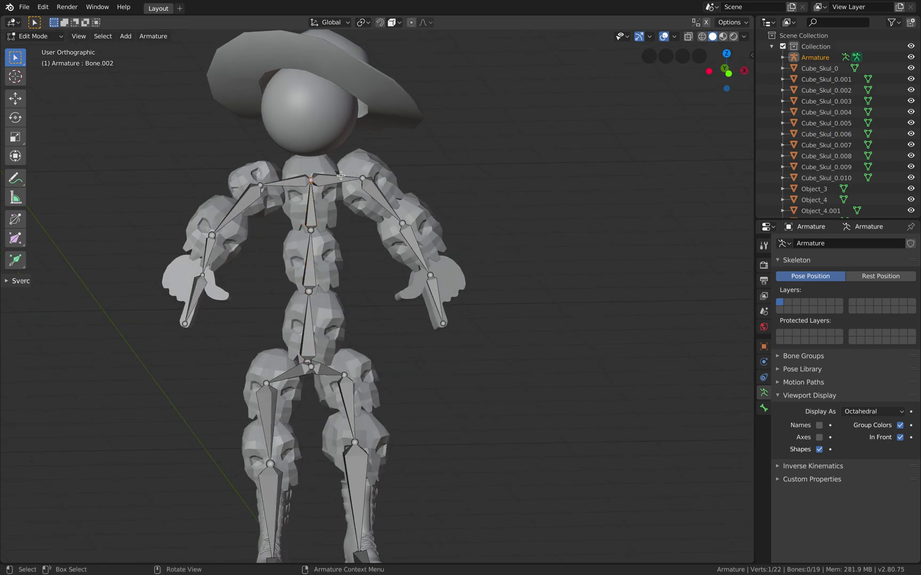
{"action": "key", "text": "e"}
{"action": "key", "text": "z"}
{"action": "left_click", "coordinate": [339, 144]}
{"action": "middle_click_drag", "start_coordinate": [338, 144], "coordinate": [359, 174]}
{"action": "key", "text": "e"}
{"action": "key", "text": "z"}
{"action": "left_click", "coordinate": [385, 136]}
Extrude a hat bone from the tip of the head bone diagonally back to the hat's crown.
{"action": "middle_click_drag", "start_coordinate": [385, 136], "coordinate": [314, 151]}
{"action": "key", "text": "e"}
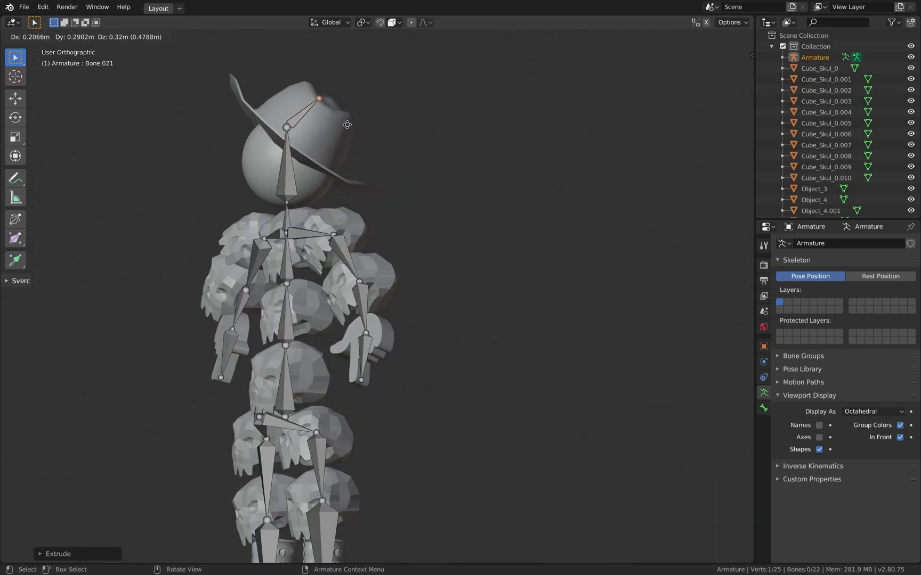
{"action": "left_click", "coordinate": [305, 116]}
Try to extrude a connecting bone along the Y axis from the hip joint towards the base of the spine.
{"action": "middle_click_drag", "start_coordinate": [347, 196], "coordinate": [403, 202]}
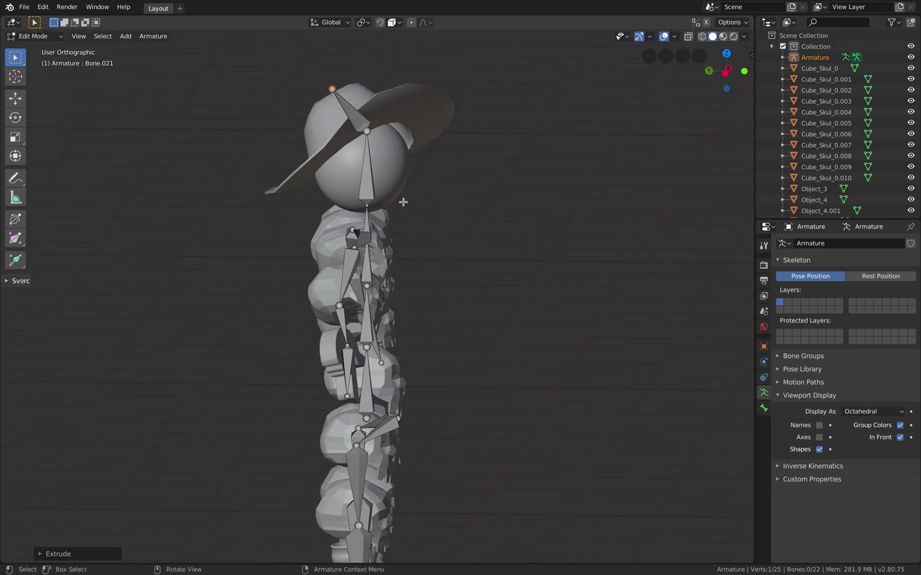
{"action": "left_click", "coordinate": [413, 420]}
{"action": "key", "text": "e"}
{"action": "key", "text": "y"}
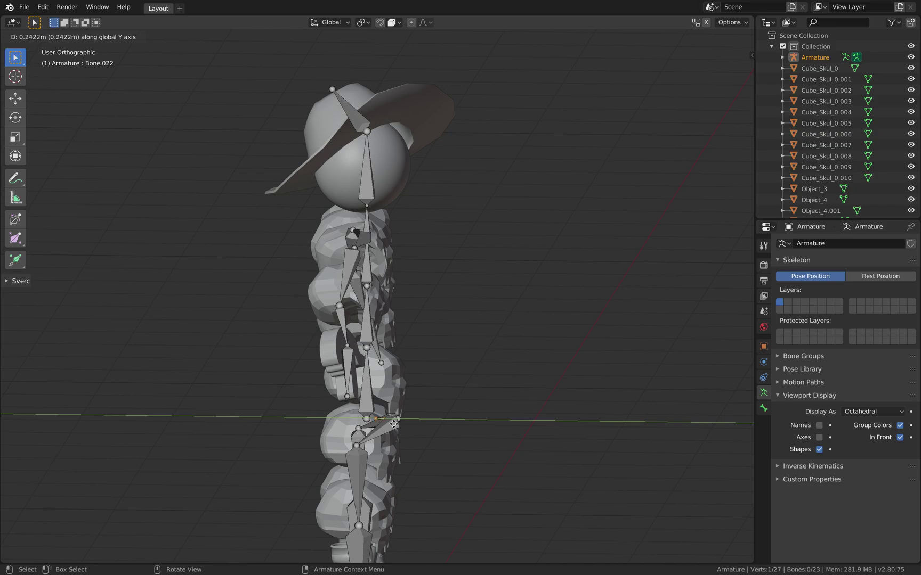
{"action": "left_click", "coordinate": [389, 420]}
{"action": "middle_click_drag", "start_coordinate": [458, 420], "coordinate": [382, 397]}
{"action": "key", "text": "ctrl+z"}
{"action": "key", "text": "e"}
{"action": "key", "text": "y"}
{"action": "left_click", "coordinate": [394, 432]}
Select the shared root joint of both hip bones and move it beneath the base of the spine.
{"action": "scroll", "coordinate": [387, 426], "scroll_direction": "up", "scroll_amount": 2}
{"action": "scroll", "coordinate": [379, 330], "scroll_direction": "down", "scroll_amount": 3}
{"action": "left_click", "coordinate": [376, 383]}
{"action": "left_click", "coordinate": [373, 378]}
{"action": "scroll", "coordinate": [381, 396], "scroll_direction": "up", "scroll_amount": 4}
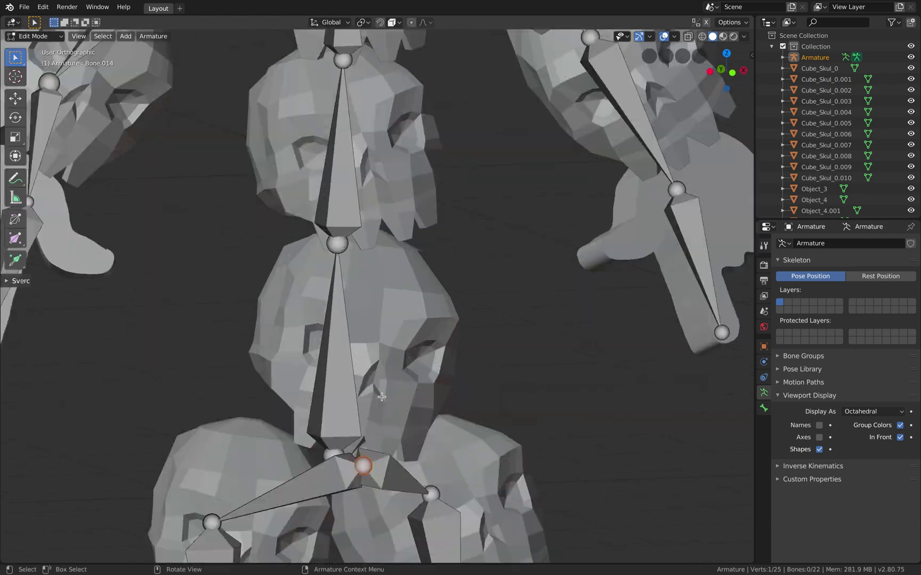
{"action": "left_click", "coordinate": [364, 466], "text": "shift"}
{"action": "middle_click_drag", "start_coordinate": [363, 459], "coordinate": [376, 464]}
{"action": "left_click_drag", "start_coordinate": [397, 488], "coordinate": [403, 492]}
{"action": "middle_click_drag", "start_coordinate": [391, 473], "coordinate": [361, 474]}
{"action": "key", "text": "g"}
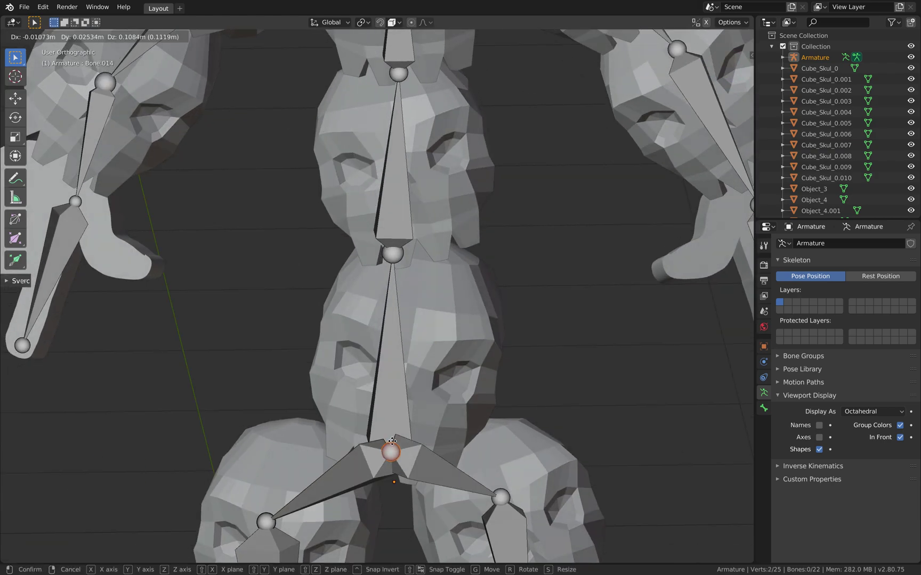
{"action": "left_click", "coordinate": [416, 485]}
Move the hip bones' shared root joint along the global Y axis until it meets the spine's base.
{"action": "mouse_move", "coordinate": [471, 497]}
{"action": "middle_mouse_down"}
{"action": "mouse_move", "coordinate": [486, 497]}
{"action": "mouse_move", "coordinate": [463, 497]}
{"action": "middle_mouse_up"}
{"action": "key", "text": "g"}
{"action": "key", "text": "y"}
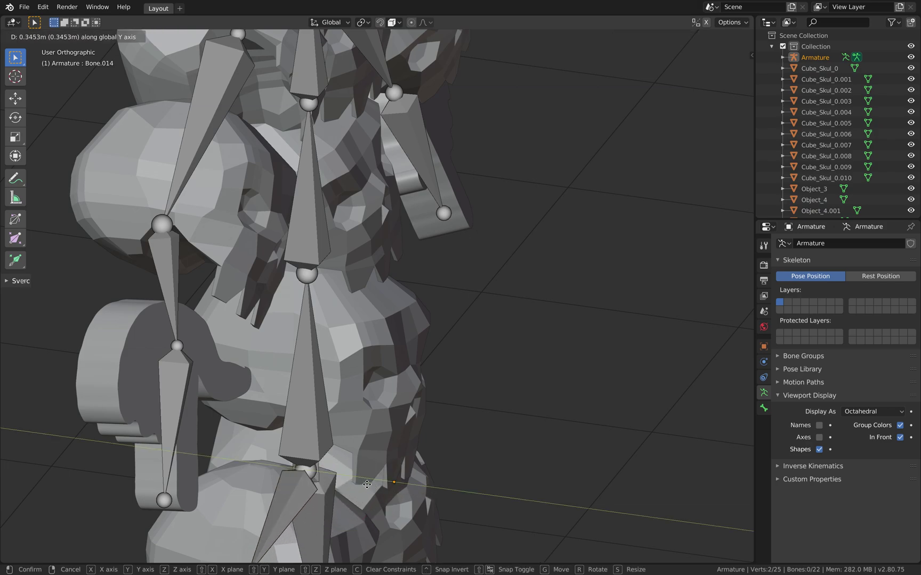
{"action": "left_click", "coordinate": [365, 484]}
{"action": "middle_click_drag", "start_coordinate": [365, 483], "coordinate": [364, 463]}
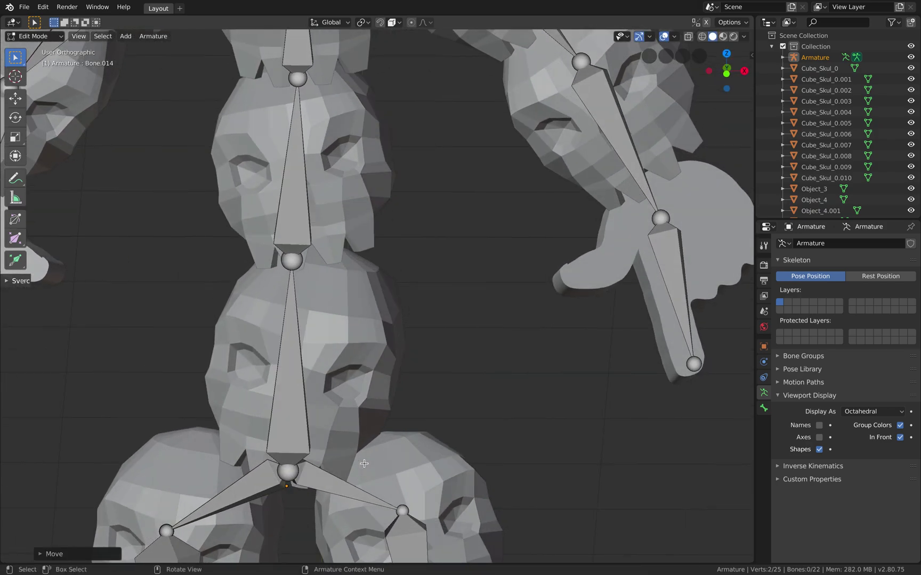
{"action": "scroll", "coordinate": [363, 463], "scroll_direction": "down", "scroll_amount": 6}
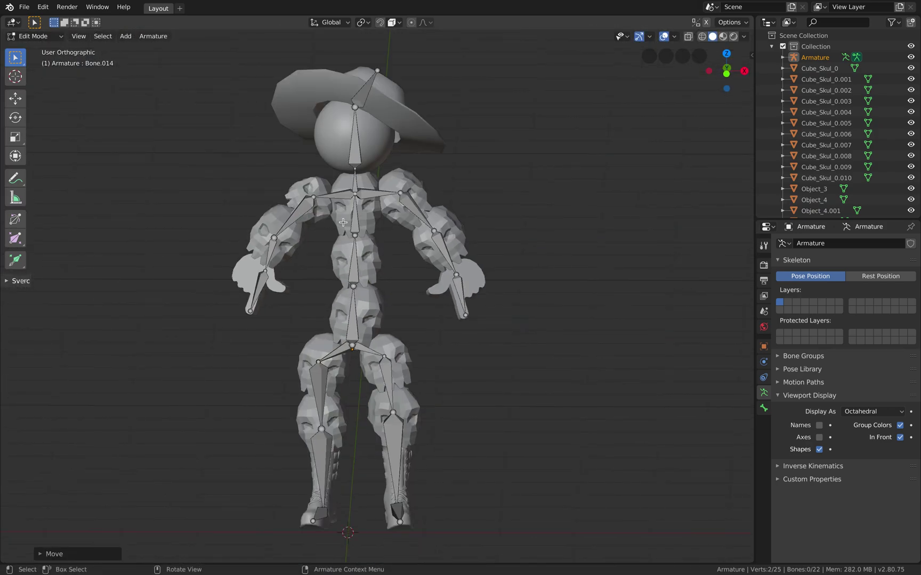
Save the file and switch the armature to Object Mode.
{"action": "key", "text": "ctrl+s"}
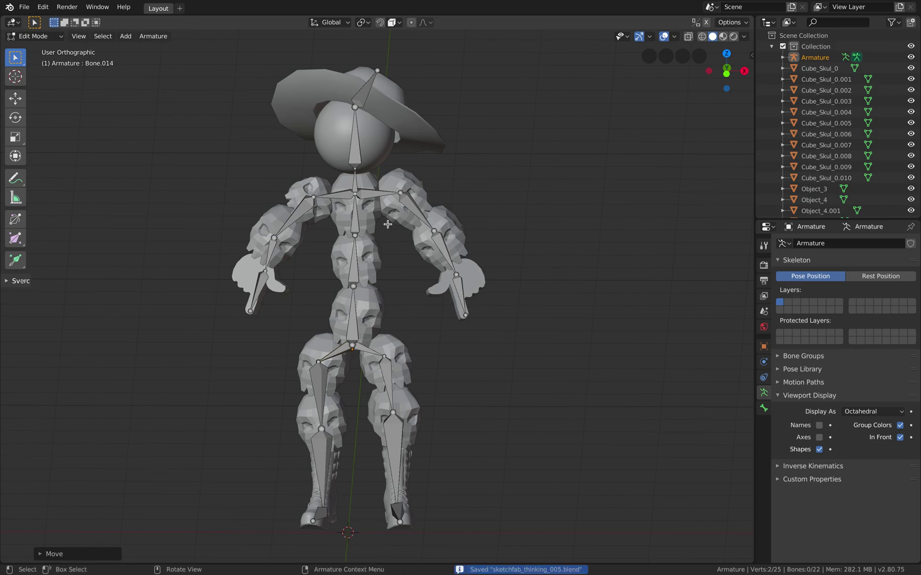
{"action": "left_click", "coordinate": [53, 37]}
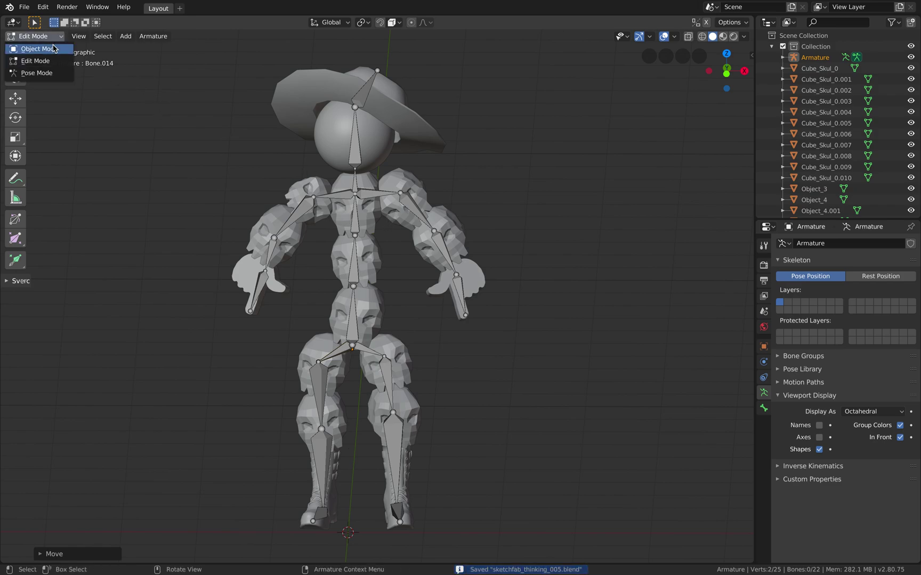
{"action": "left_click", "coordinate": [53, 46]}
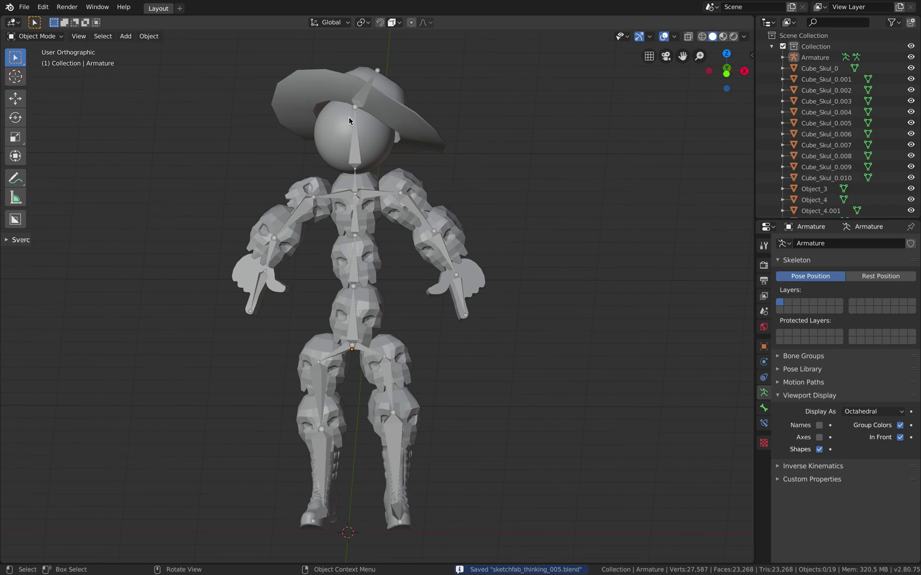
Select the cowboy hat and rename its mesh data "hat".
{"action": "scroll", "coordinate": [917, 100], "scroll_direction": "down", "scroll_amount": 2}
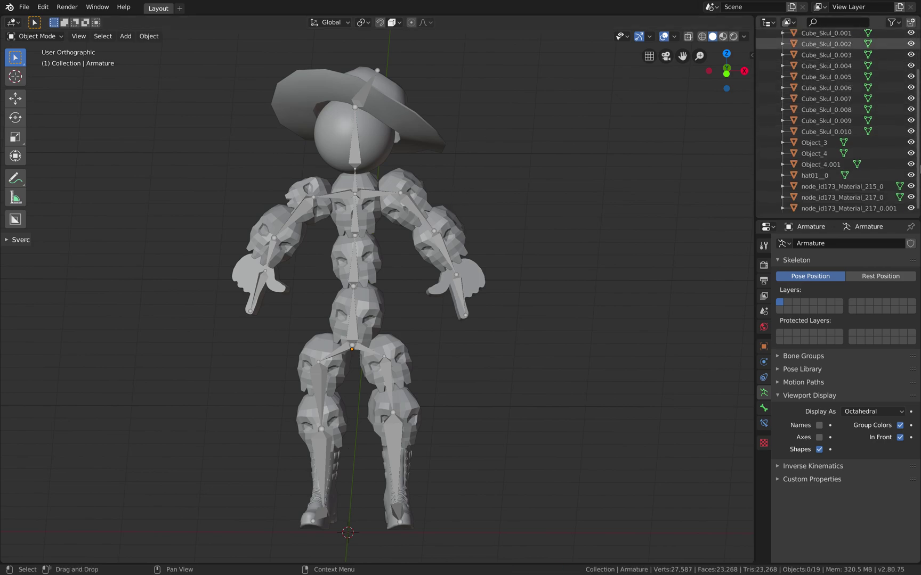
{"action": "left_click", "coordinate": [356, 84]}
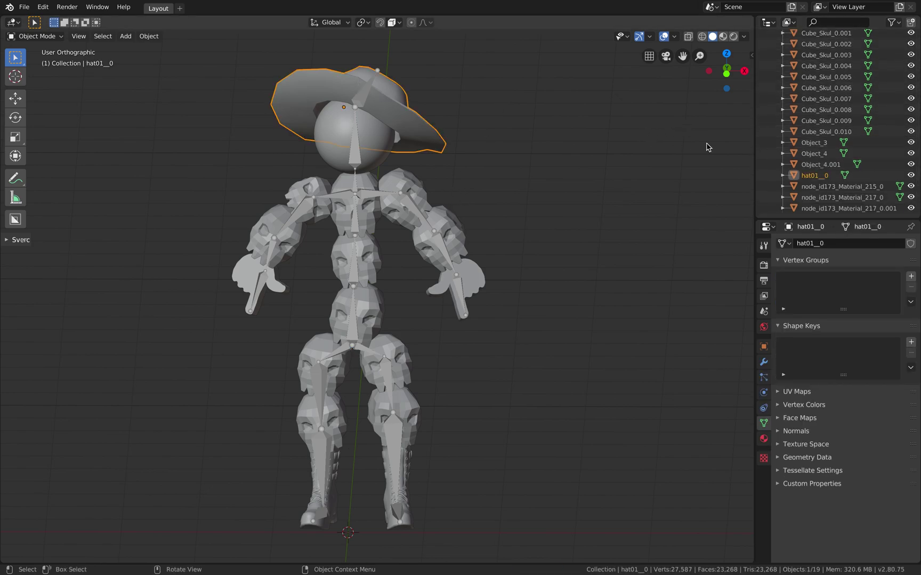
{"action": "left_click", "coordinate": [824, 244]}
{"action": "type", "text": "hat"}
{"action": "key", "text": "Return"}
Select all mesh objects by type, add the armature as the active object, and parent the meshes to it with automatic weights.
{"action": "left_click", "coordinate": [431, 199]}
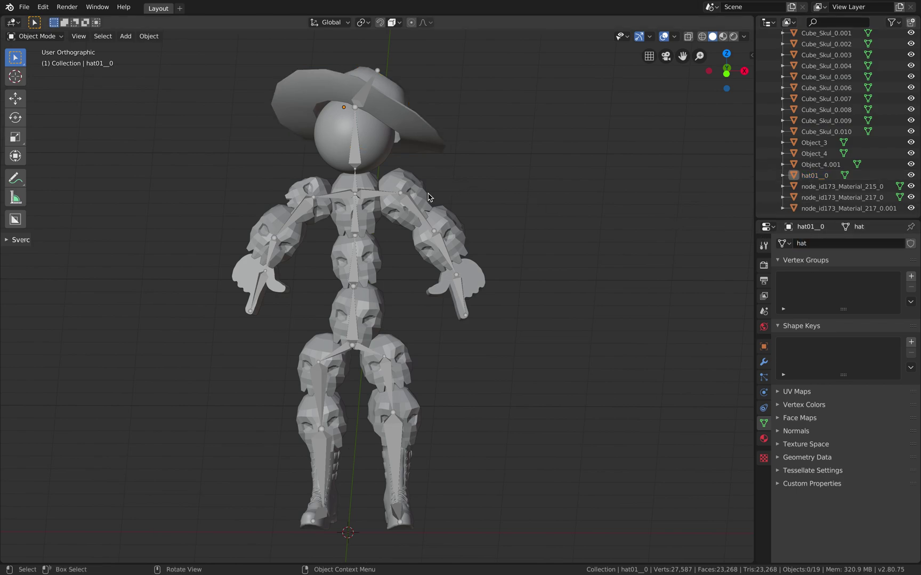
{"action": "left_click", "coordinate": [454, 233]}
{"action": "mouse_move", "coordinate": [481, 252]}
{"action": "middle_mouse_down"}
{"action": "mouse_move", "coordinate": [481, 281]}
{"action": "mouse_move", "coordinate": [469, 267]}
{"action": "middle_mouse_up"}
{"action": "left_click", "coordinate": [110, 37]}
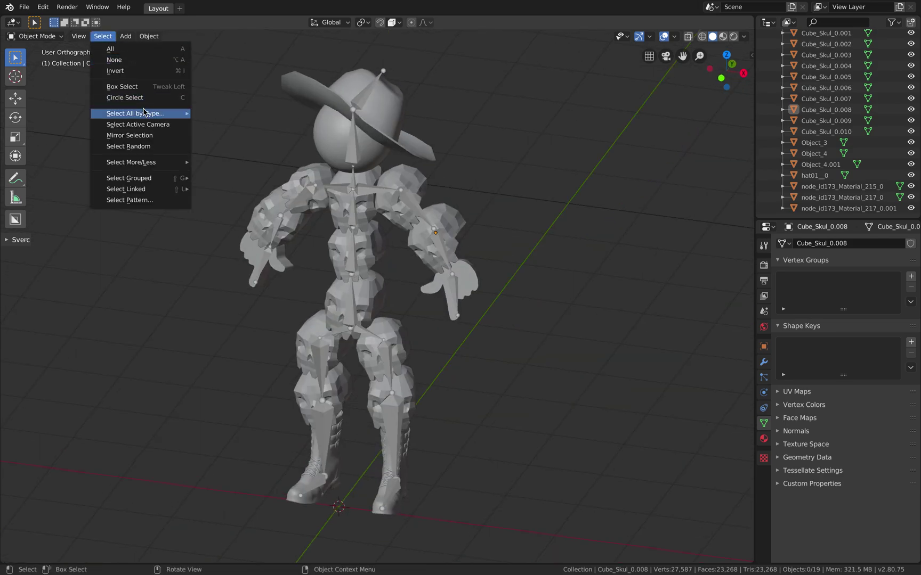
{"action": "mouse_move", "coordinate": [144, 113]}
{"action": "left_click", "coordinate": [241, 113]}
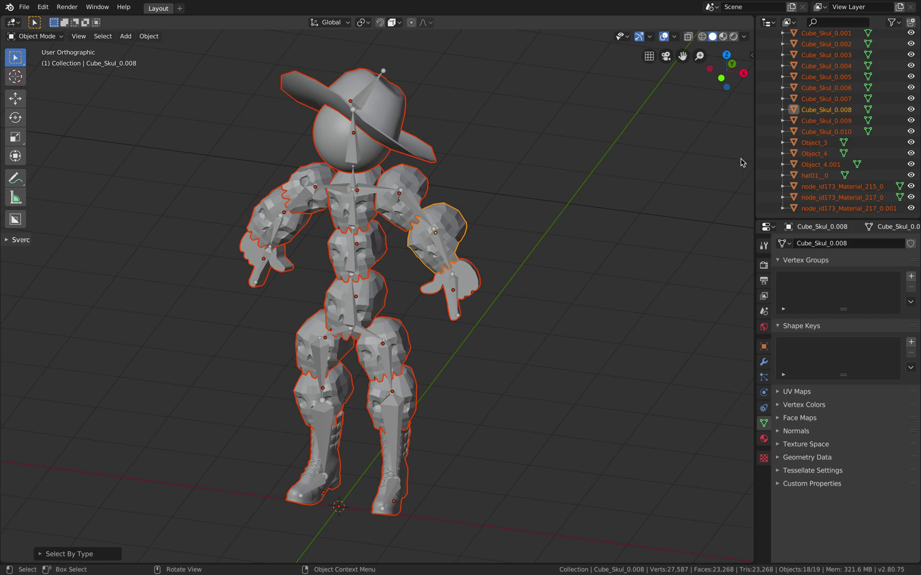
{"action": "scroll", "coordinate": [831, 122], "scroll_direction": "up", "scroll_amount": 4}
{"action": "middle_click_drag", "start_coordinate": [462, 219], "coordinate": [386, 166]}
{"action": "left_click", "coordinate": [357, 155], "text": "shift"}
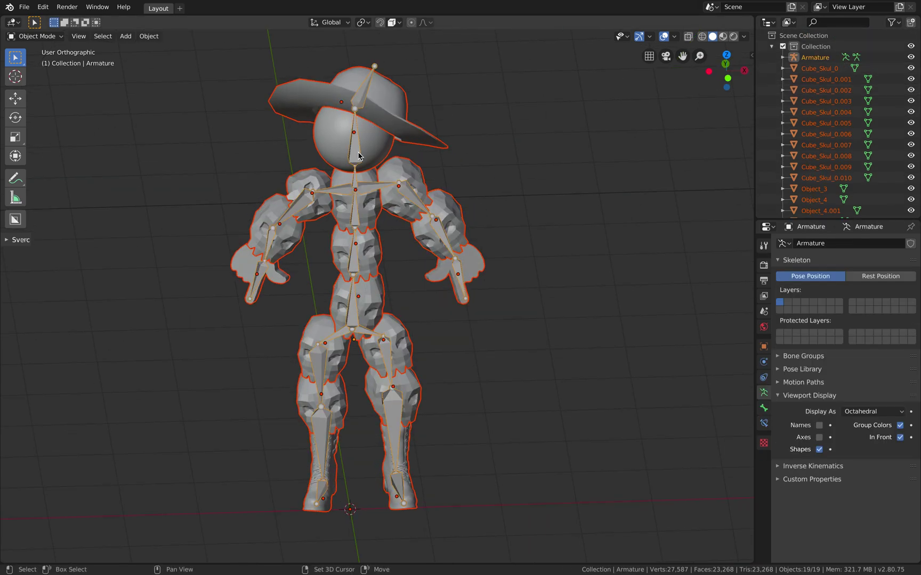
{"action": "key", "text": "super+p"}
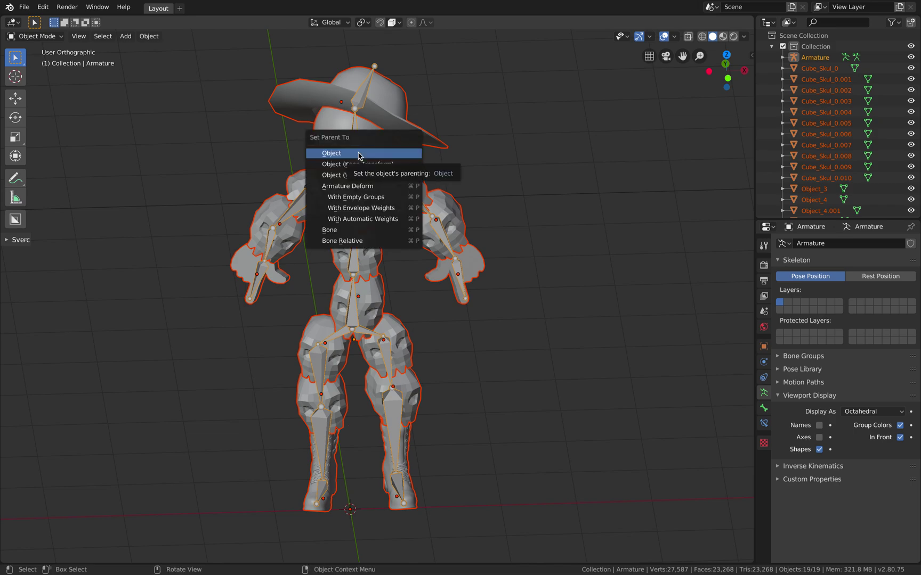
{"action": "left_click", "coordinate": [380, 220]}
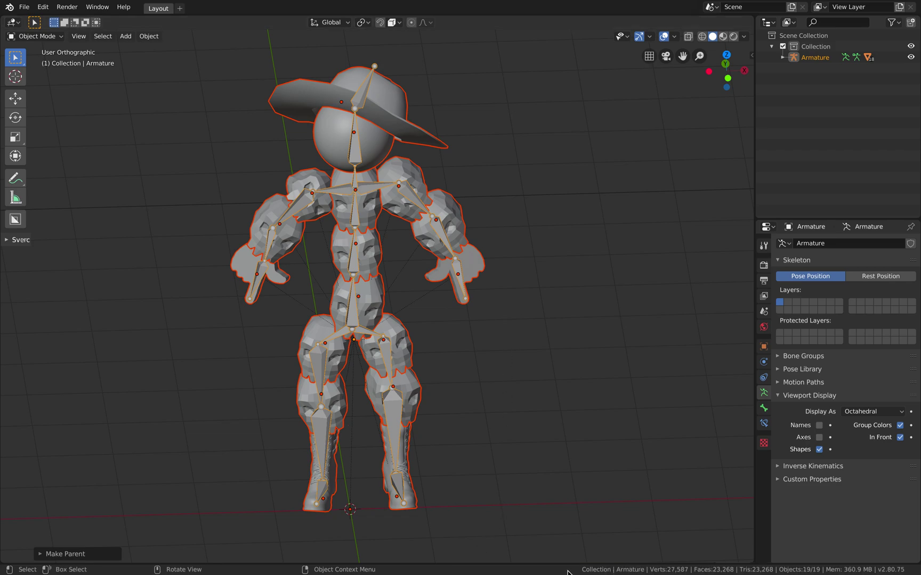
Select only the armature and switch it to Pose Mode.
{"action": "mouse_move", "coordinate": [463, 416]}
{"action": "middle_mouse_down"}
{"action": "mouse_move", "coordinate": [451, 410]}
{"action": "mouse_move", "coordinate": [460, 406]}
{"action": "middle_mouse_up"}
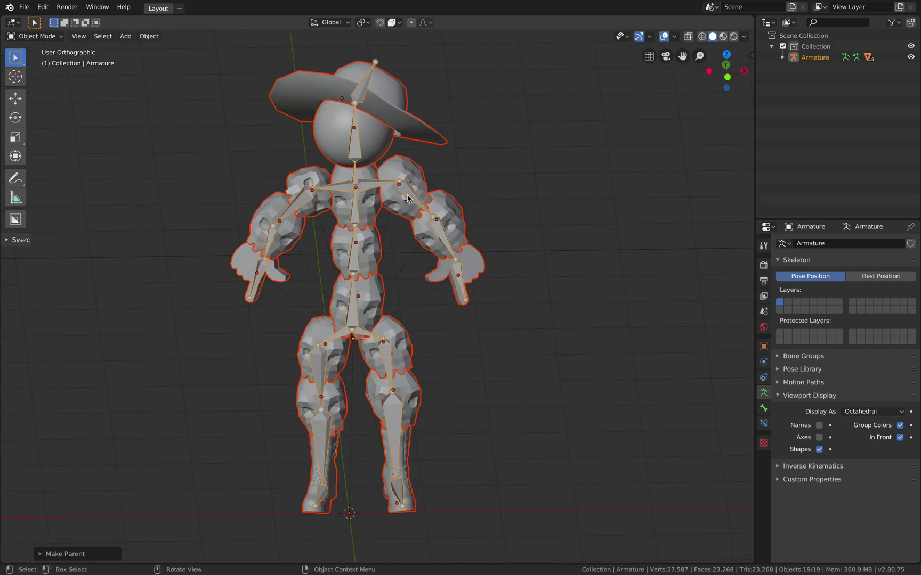
{"action": "left_click", "coordinate": [407, 198]}
{"action": "left_click", "coordinate": [51, 35]}
{"action": "left_click", "coordinate": [31, 70]}
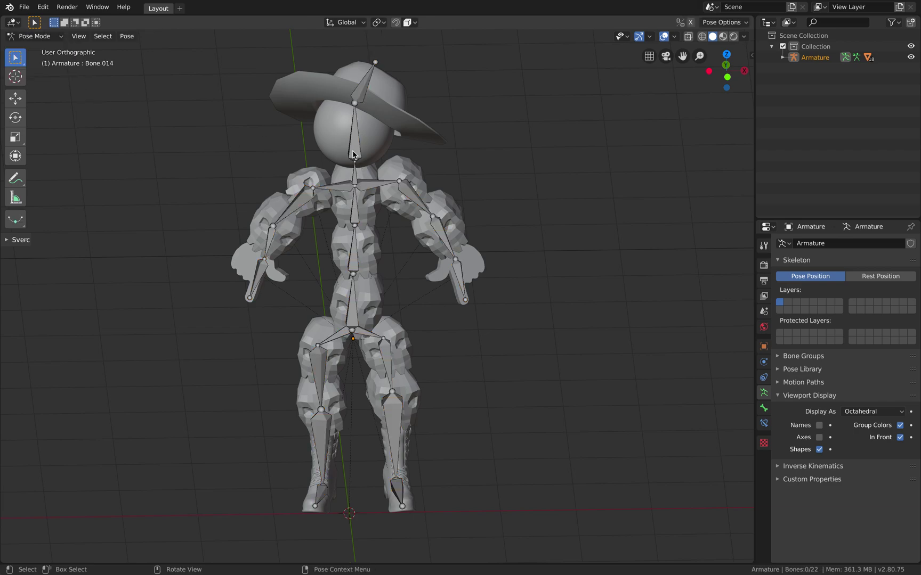
Test the rig by freely rotating one upper arm bone in Pose Mode, cancel the rotation, and toggle between Object and Pose Mode.
{"action": "key", "text": "r"}
{"action": "key", "text": "r"}
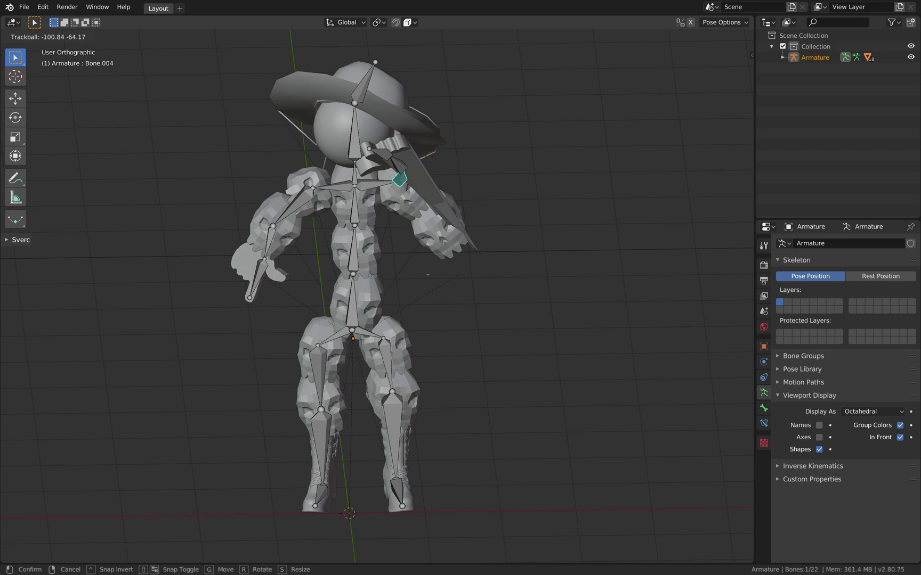
{"action": "right_click", "coordinate": [431, 160]}
{"action": "key", "text": "ctrl+Tab"}
{"action": "left_click", "coordinate": [267, 178]}
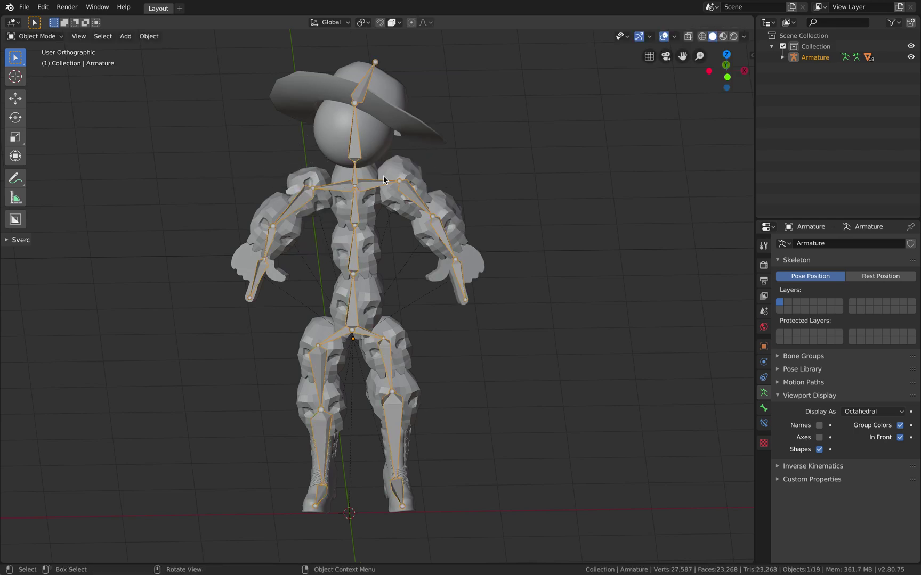
{"action": "key", "text": "ctrl+Tab"}
{"action": "left_click", "coordinate": [455, 164]}
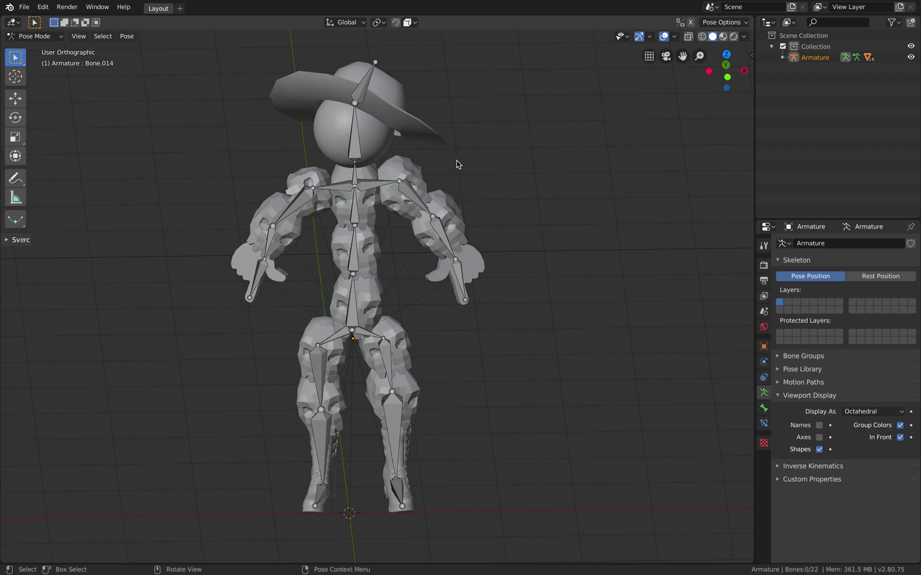
Return the armature to Object Mode and undo the automatic-weights parenting of all meshes.
{"action": "key", "text": "ctrl+Tab"}
{"action": "key", "text": "a"}
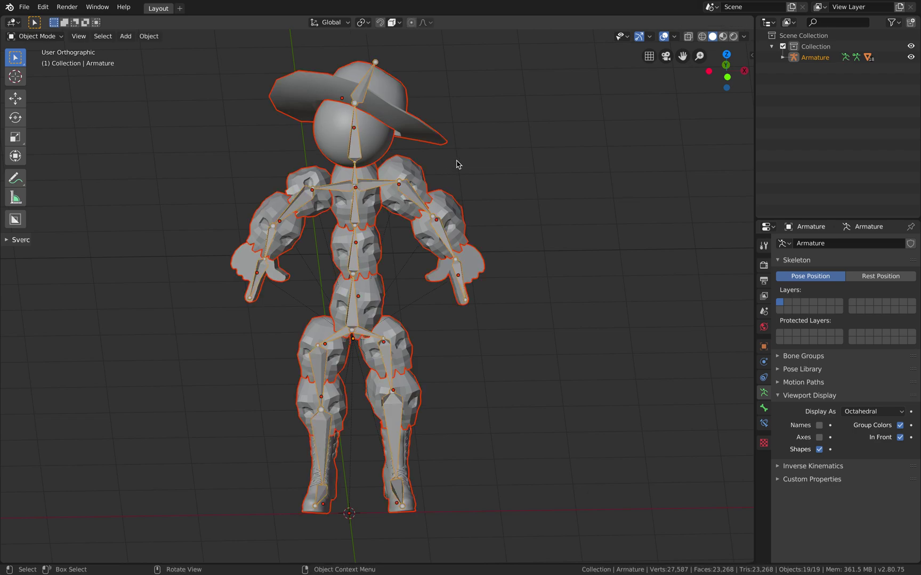
{"action": "key", "text": "ctrl+z"}
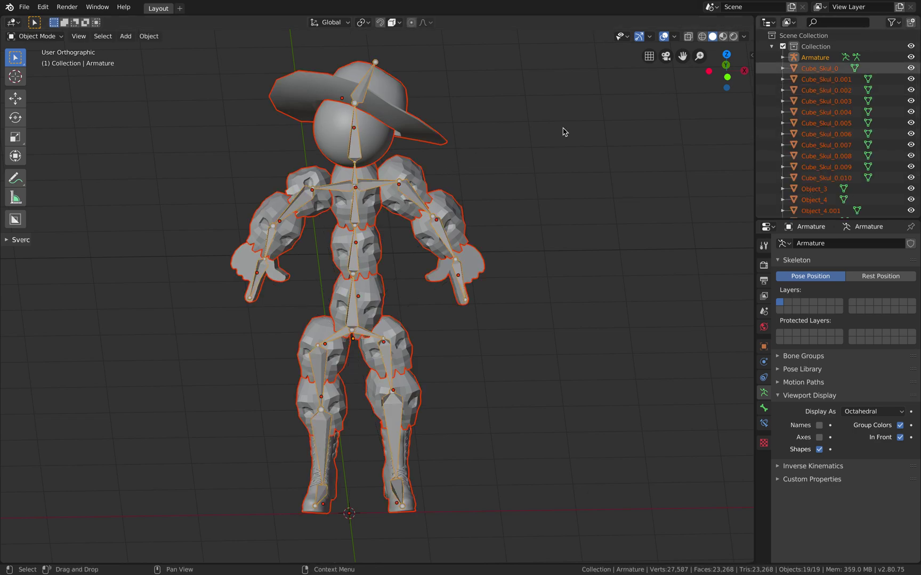
Select all mesh objects by type, make the cowboy hat active, and join them into a single mesh.
{"action": "left_click", "coordinate": [381, 190], "text": "shift"}
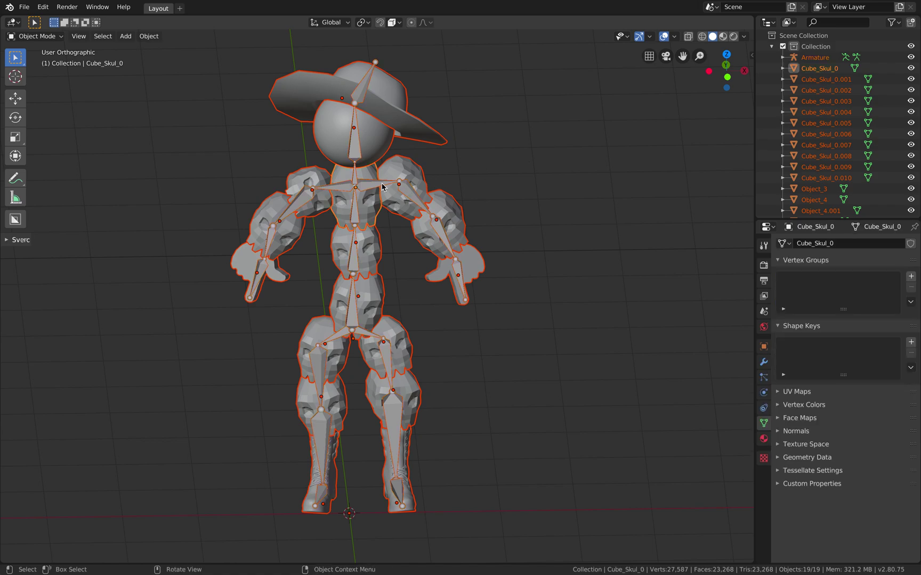
{"action": "key", "text": "alt+a"}
{"action": "left_click", "coordinate": [103, 36]}
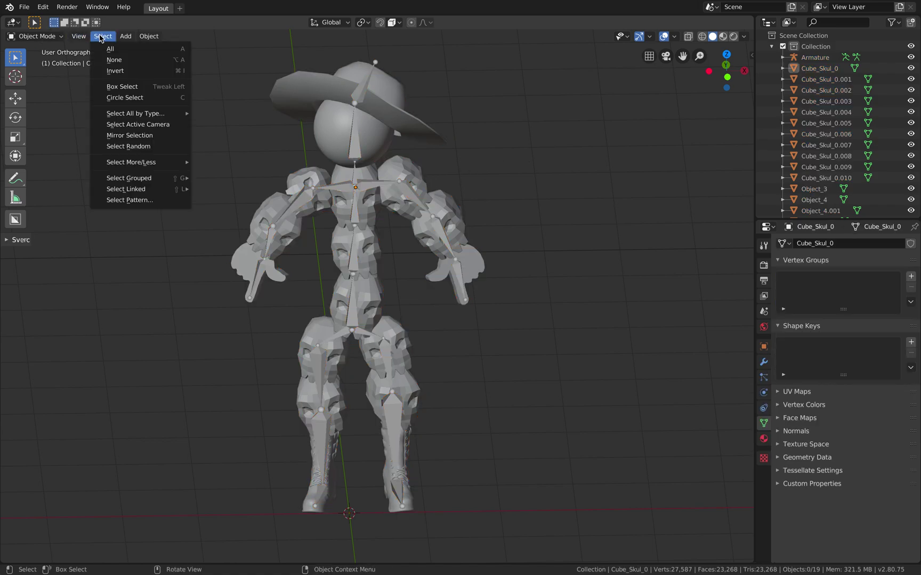
{"action": "mouse_move", "coordinate": [154, 114]}
{"action": "left_click", "coordinate": [223, 116]}
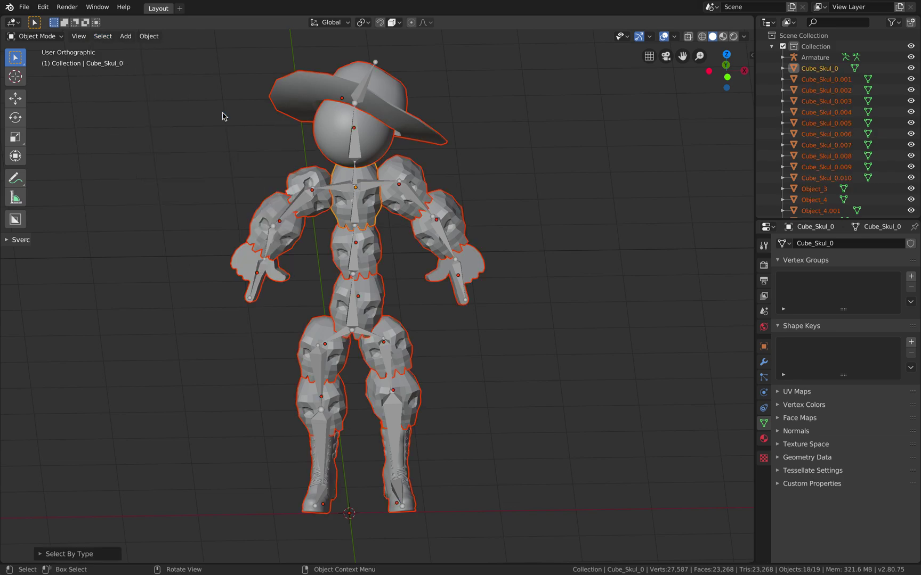
{"action": "left_click", "coordinate": [410, 128], "text": "shift"}
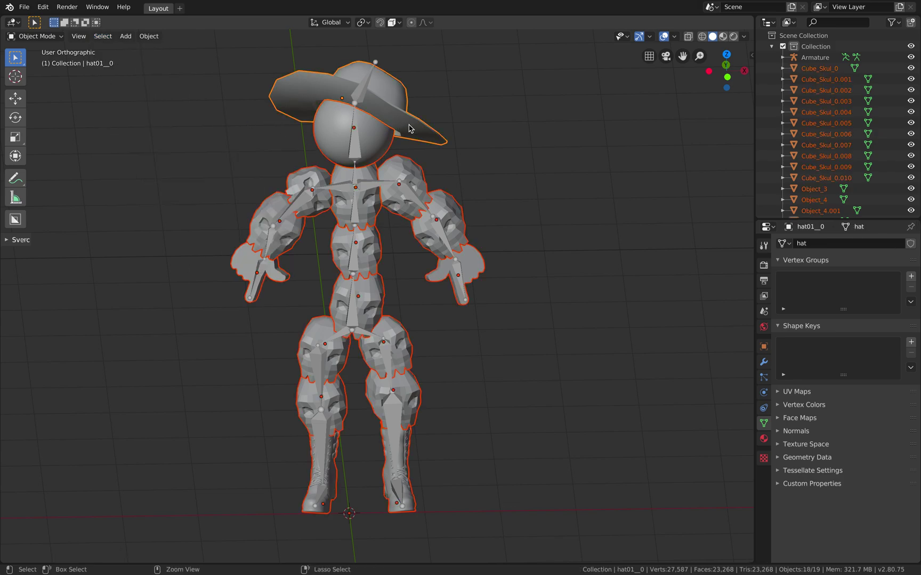
{"action": "key", "text": "ctrl+j"}
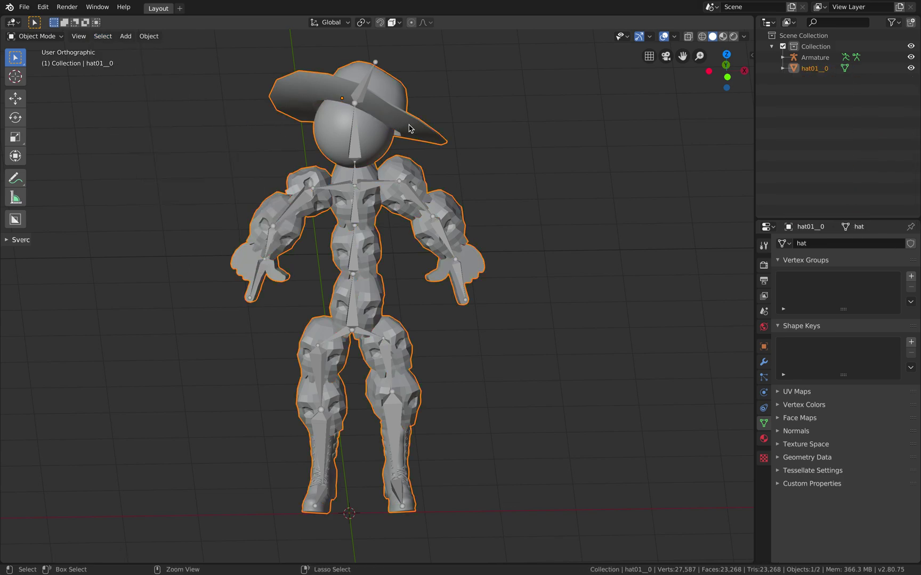
Try to parent the joined mesh to the armature with automatic weights, and undo the parenting.
{"action": "left_click", "coordinate": [358, 149], "text": "shift"}
{"action": "key", "text": "ctrl+p"}
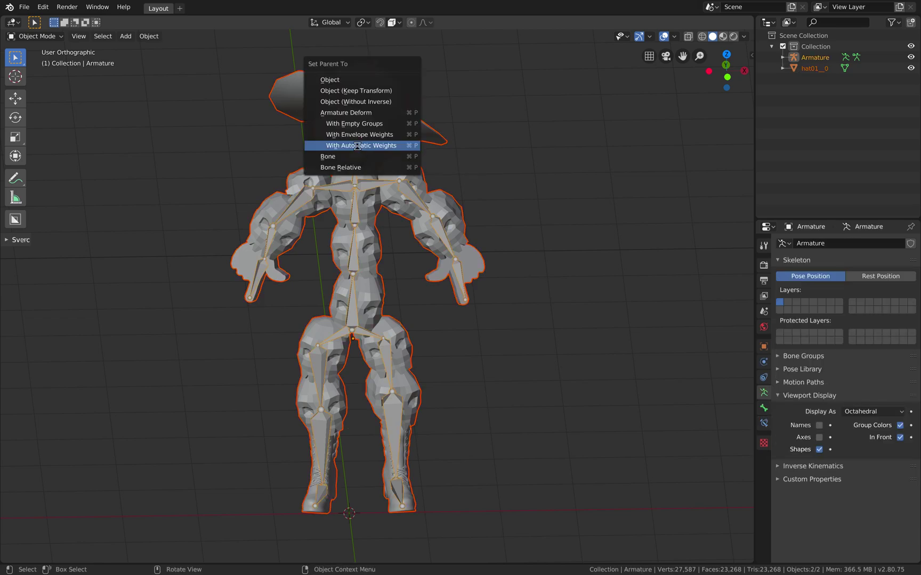
{"action": "left_click", "coordinate": [358, 147]}
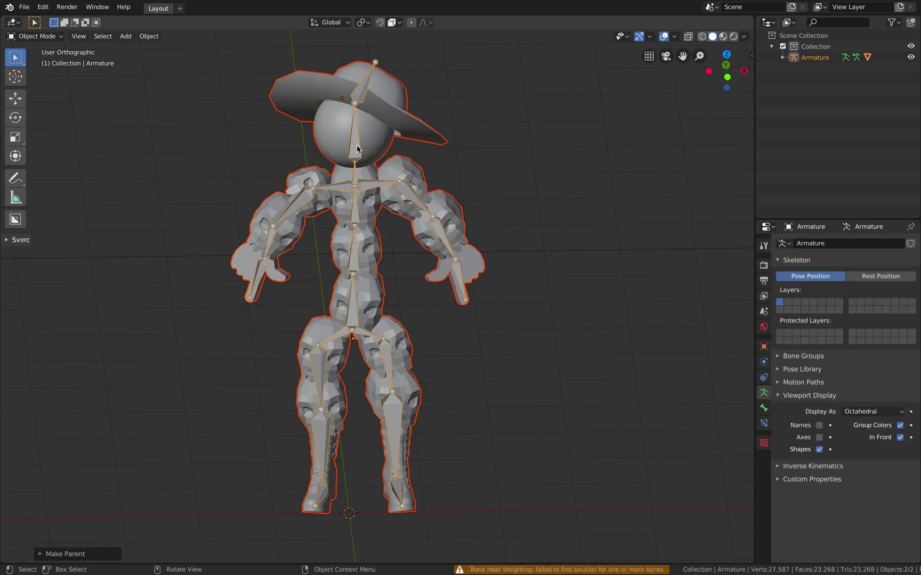
{"action": "key", "text": "ctrl+z"}
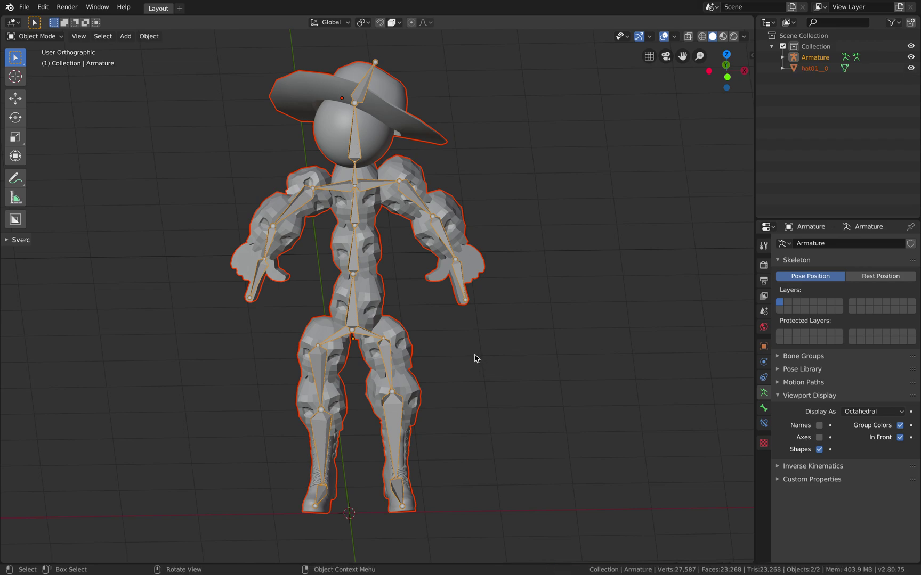
Select only the armature and set its bones to display as Envelope.
{"action": "left_click", "coordinate": [415, 202]}
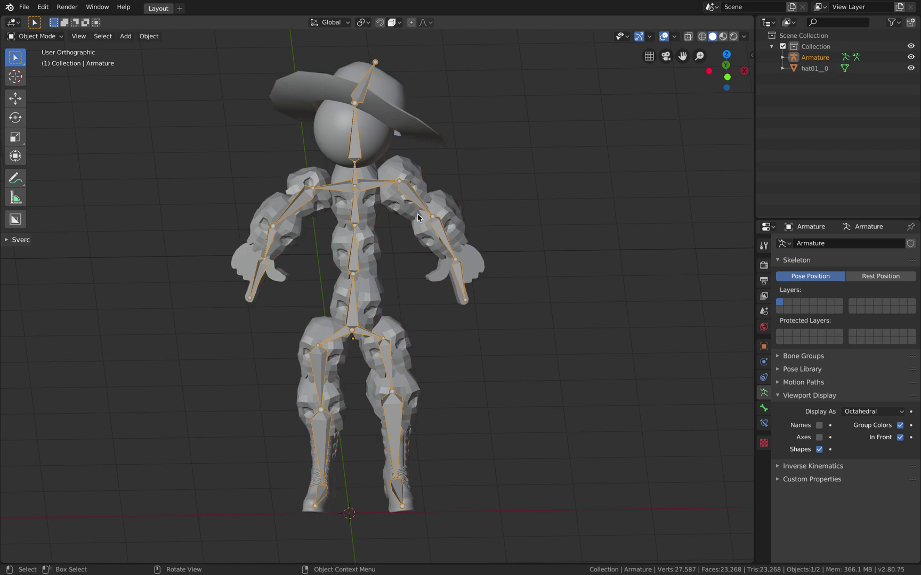
{"action": "left_click", "coordinate": [764, 409]}
{"action": "left_click", "coordinate": [763, 392]}
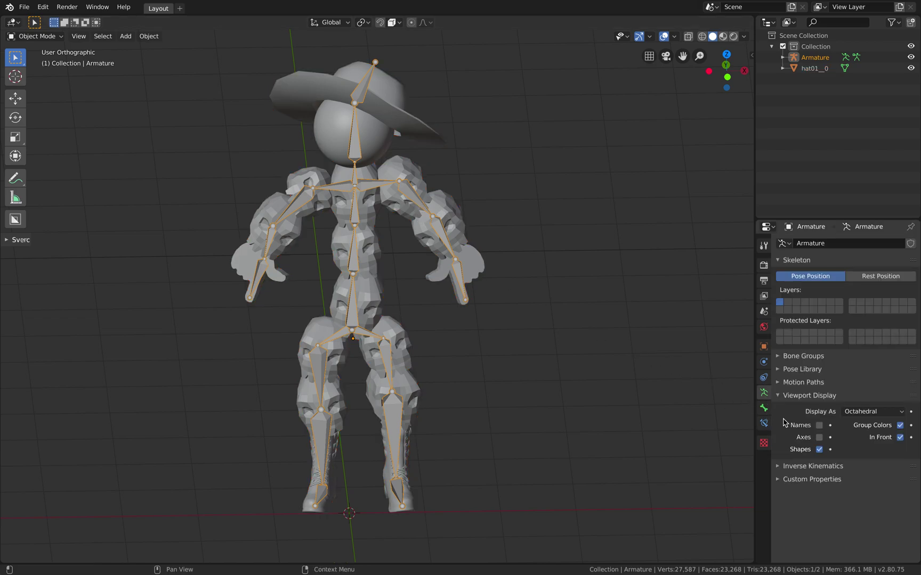
{"action": "left_click", "coordinate": [872, 411]}
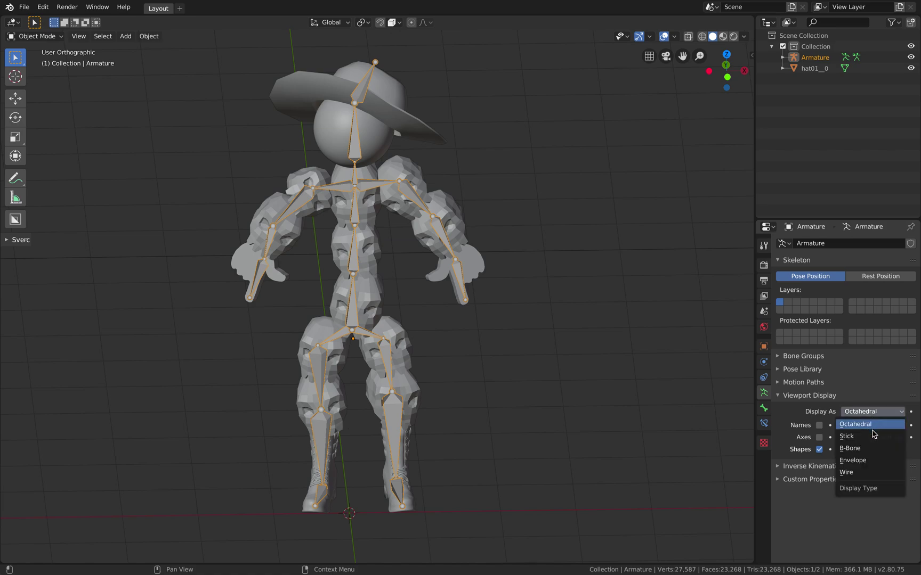
{"action": "left_click", "coordinate": [865, 461]}
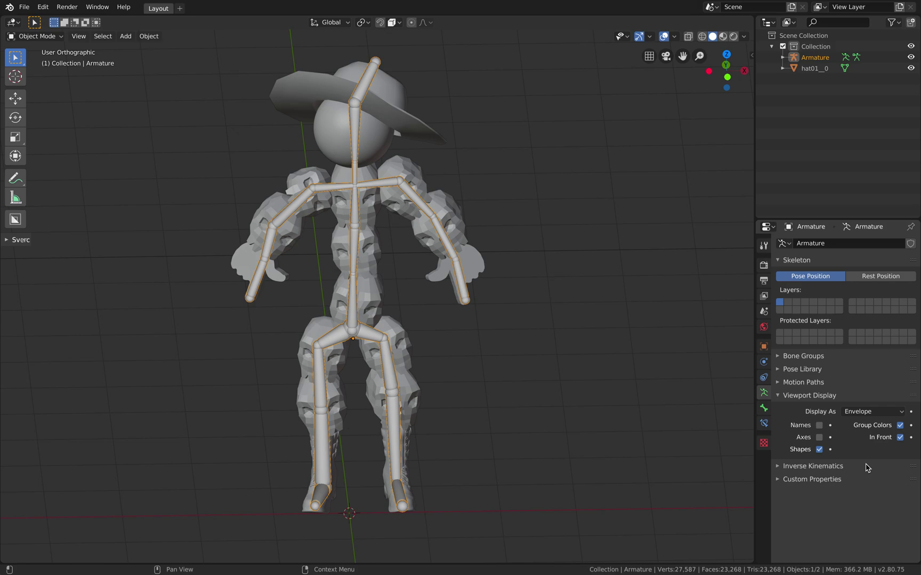
{"action": "left_click", "coordinate": [423, 212]}
{"action": "left_click", "coordinate": [422, 211]}
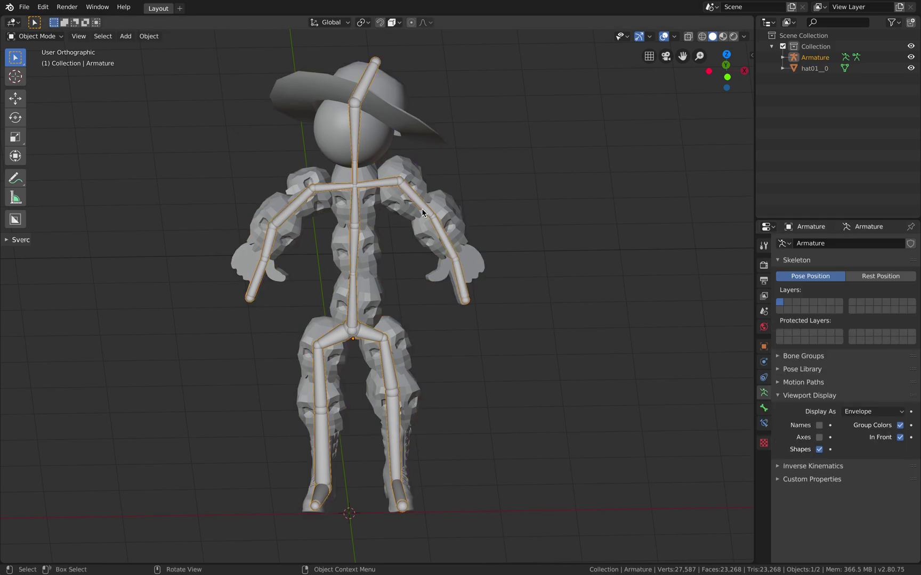
{"action": "middle_click_drag", "start_coordinate": [415, 209], "coordinate": [403, 210]}
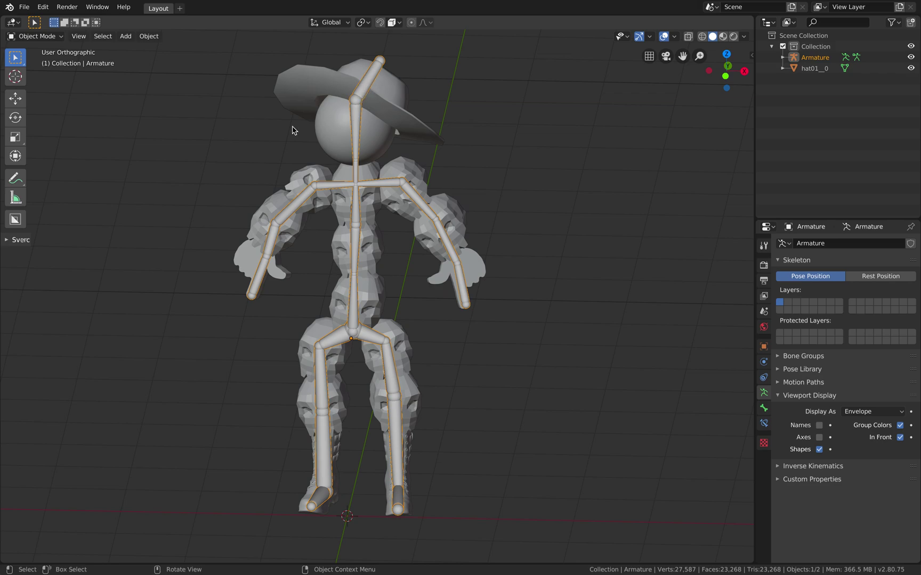
Undo the envelope display and the mesh join, back to the separate mesh objects.
{"action": "left_click", "coordinate": [276, 132]}
{"action": "left_click", "coordinate": [276, 132]}
{"action": "key", "text": "ctrl+z"}
{"action": "key", "text": "ctrl+z"}
{"action": "key", "text": "ctrl+z"}
{"action": "key", "text": "ctrl+z"}
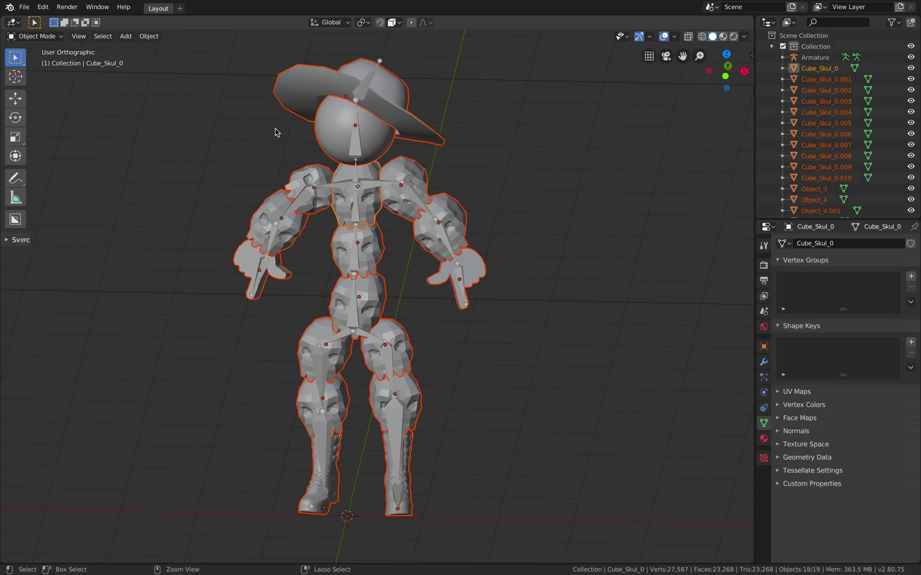
Select all mesh objects by type, and exclude the cowboy hat and both boots from the selection.
{"action": "left_click", "coordinate": [276, 137]}
{"action": "left_click", "coordinate": [362, 141]}
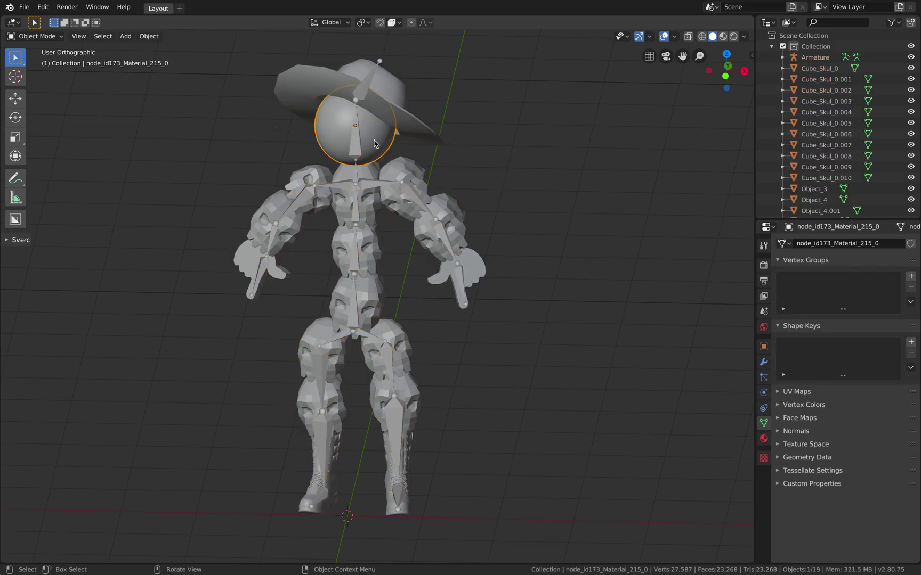
{"action": "middle_click_drag", "start_coordinate": [382, 167], "coordinate": [381, 168]}
{"action": "left_click", "coordinate": [253, 133]}
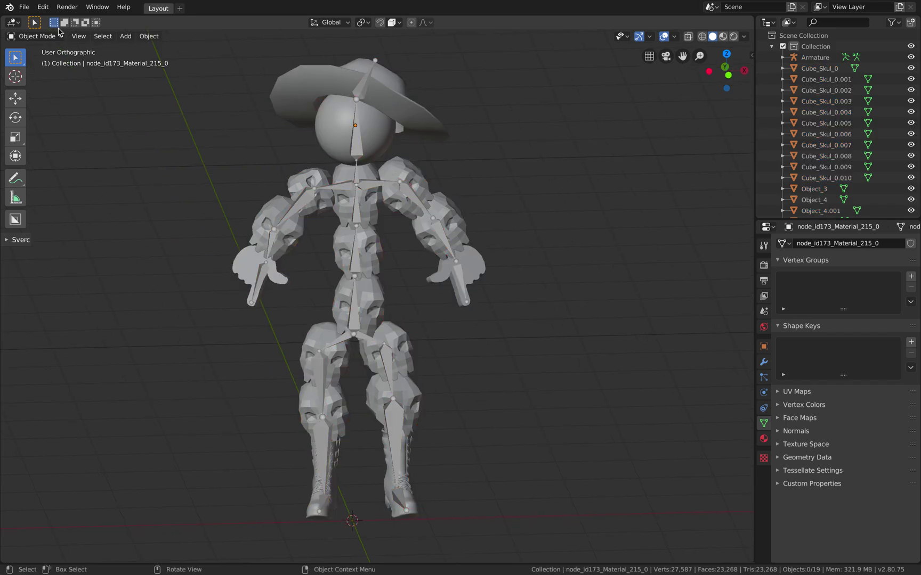
{"action": "left_click", "coordinate": [102, 35]}
{"action": "left_click", "coordinate": [210, 114]}
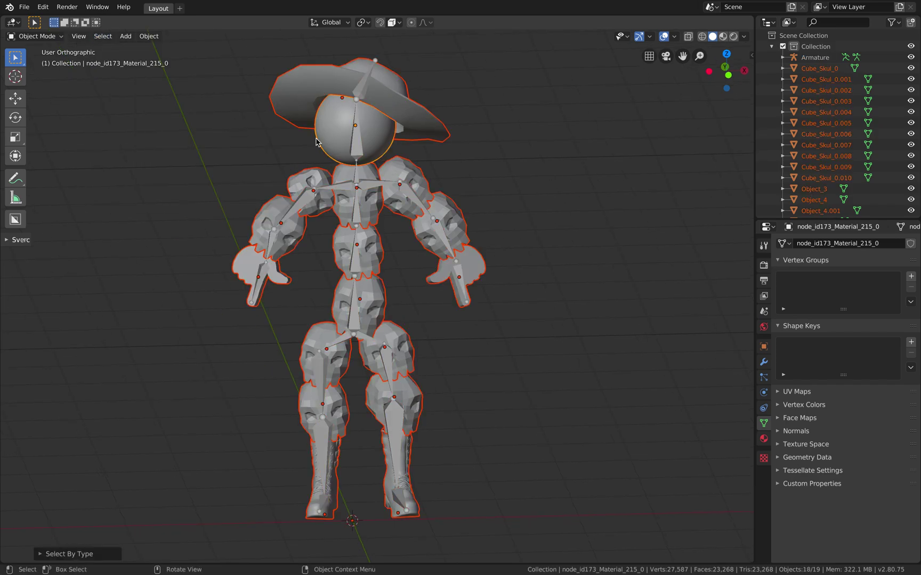
{"action": "left_click", "coordinate": [411, 116], "text": "shift"}
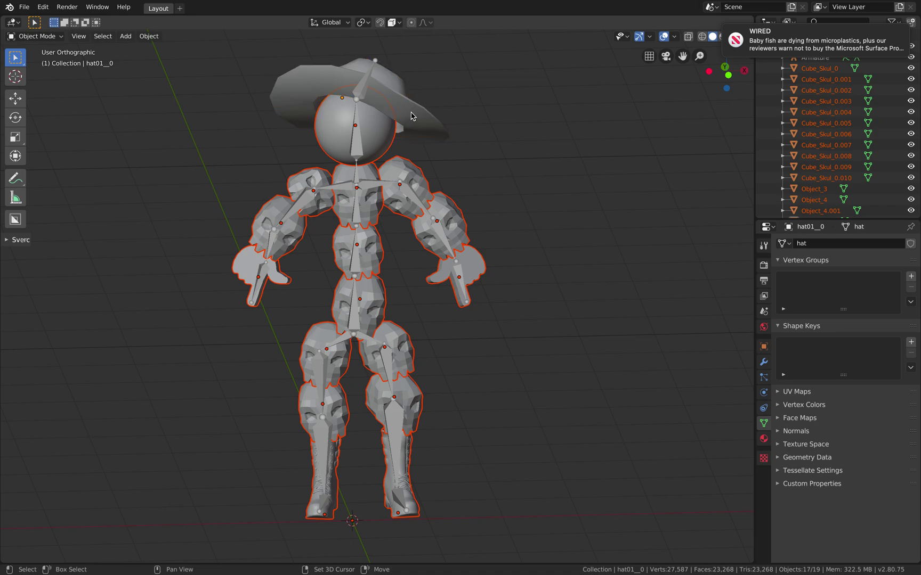
{"action": "left_click", "coordinate": [412, 453], "text": "shift"}
{"action": "left_click", "coordinate": [412, 453], "text": "shift"}
{"action": "left_click", "coordinate": [341, 453], "text": "shift"}
{"action": "left_click", "coordinate": [340, 453], "text": "shift"}
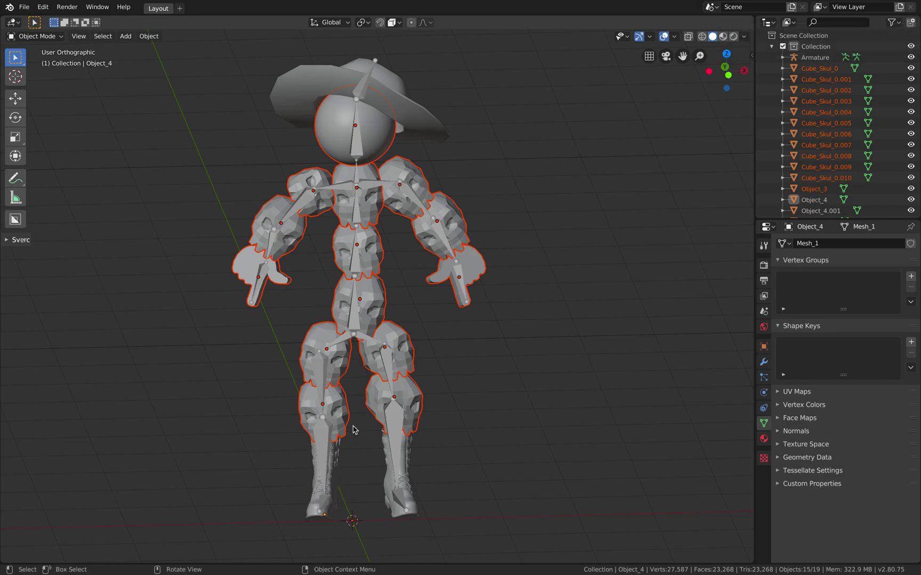
Try to parent the selected skulls, hands and head to the armature with automatic weights, and undo the parenting.
{"action": "left_click", "coordinate": [356, 327], "text": "shift"}
{"action": "key", "text": "ctrl+p"}
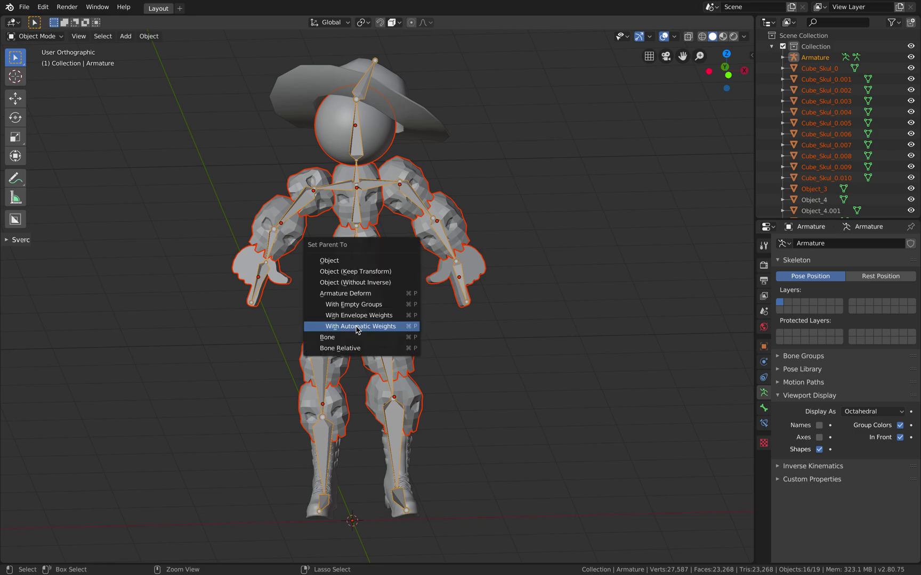
{"action": "left_click", "coordinate": [356, 329]}
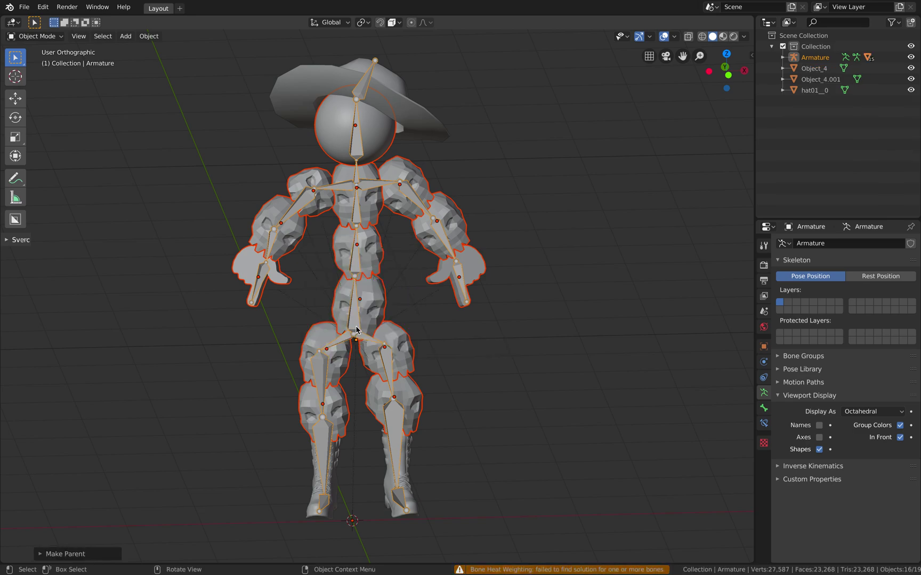
{"action": "key", "text": "ctrl+z"}
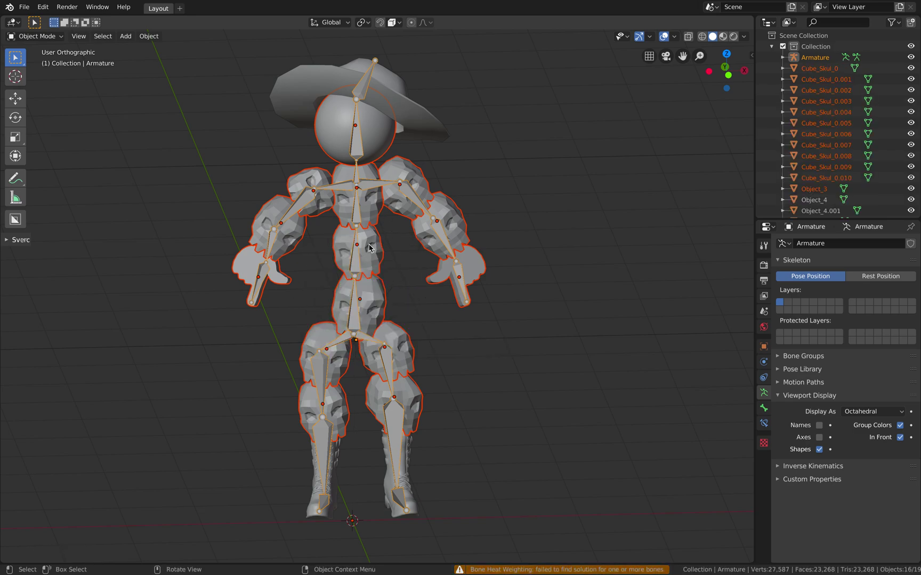
Parent only the hand mesh node_id173_Material_217_0 to the armature with automatic weights.
{"action": "left_click", "coordinate": [401, 266]}
{"action": "left_click", "coordinate": [485, 270]}
{"action": "middle_click_drag", "start_coordinate": [432, 261], "coordinate": [456, 248]}
{"action": "middle_click_drag", "start_coordinate": [334, 260], "coordinate": [317, 265]}
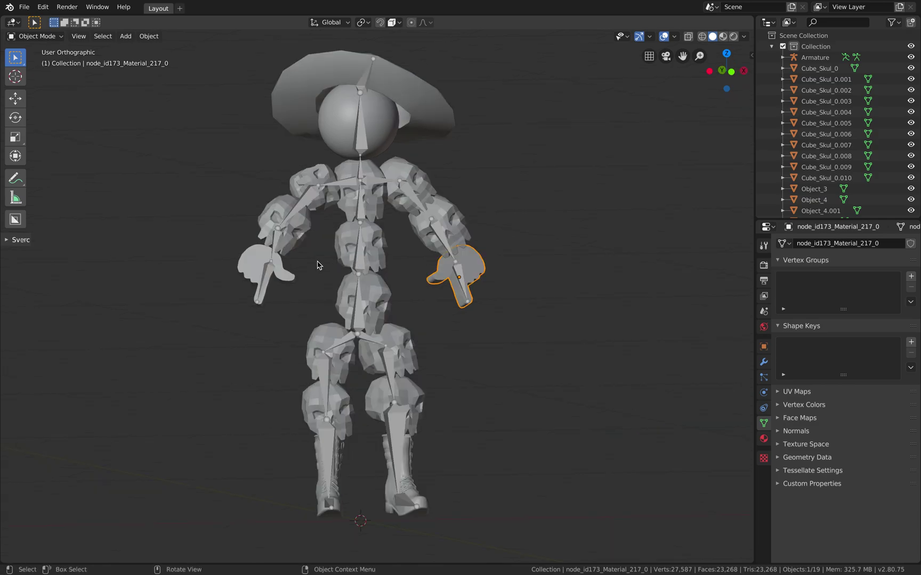
{"action": "left_click", "coordinate": [313, 205], "text": "shift"}
{"action": "key", "text": "ctrl+p"}
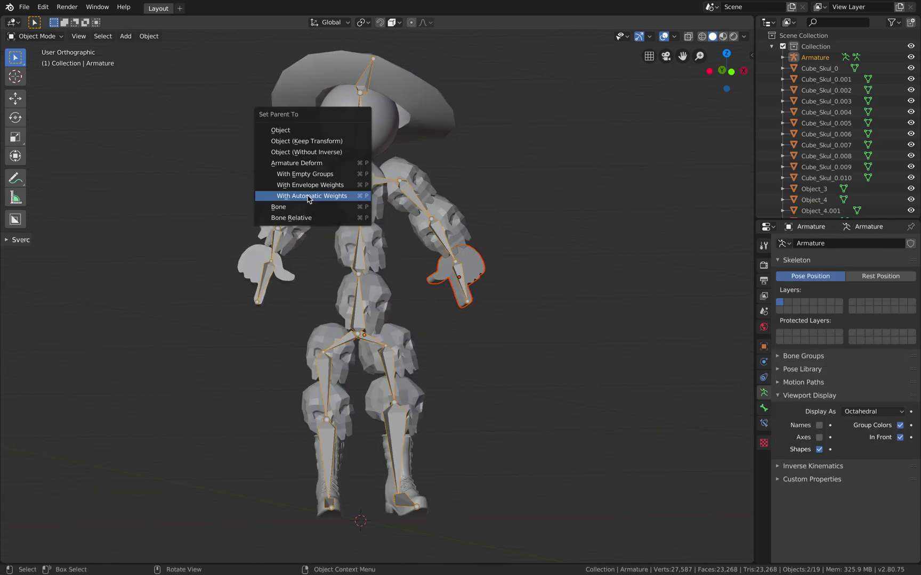
{"action": "left_click", "coordinate": [308, 196]}
Parent the other hand mesh, node_id173_Material_217_0.001, to the armature with automatic weights.
{"action": "left_click", "coordinate": [286, 284]}
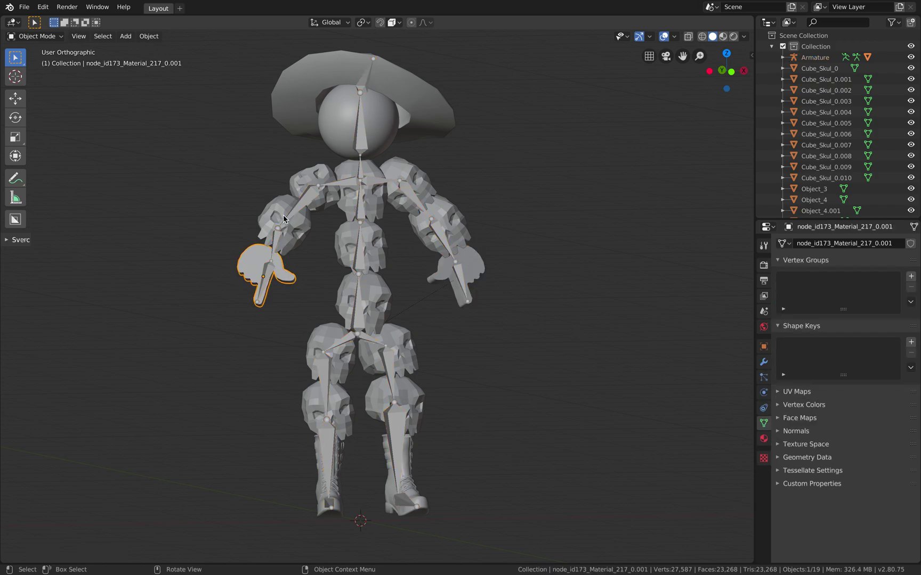
{"action": "left_click", "coordinate": [292, 213], "text": "shift"}
{"action": "key", "text": "ctrl+p"}
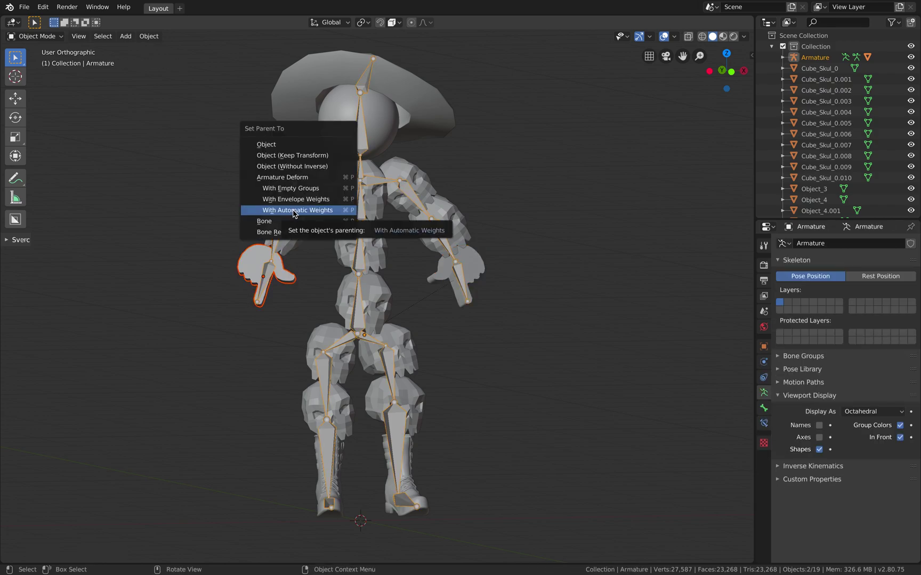
{"action": "left_click", "coordinate": [294, 208]}
Parent the round emoji head to the armature with automatic weights.
{"action": "left_click", "coordinate": [387, 137]}
{"action": "left_click", "coordinate": [366, 142], "text": "shift"}
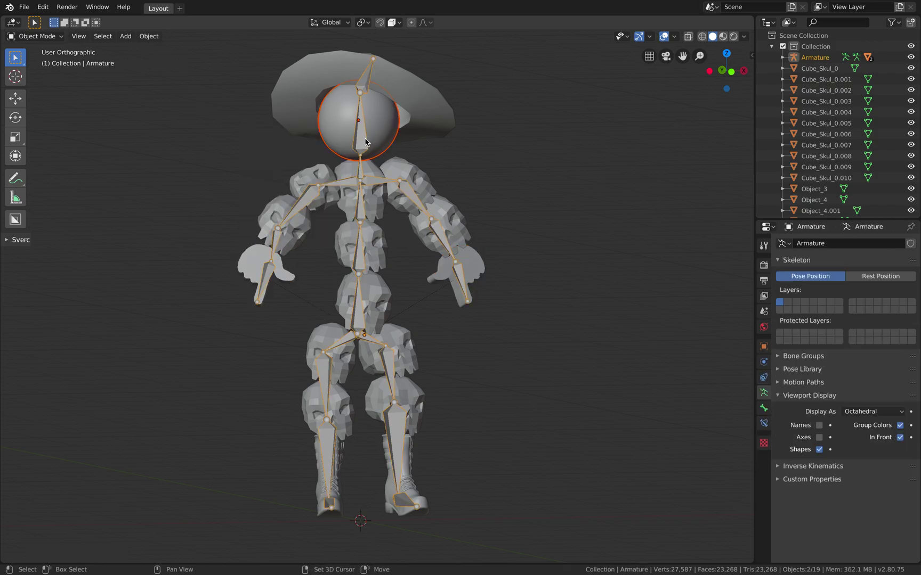
{"action": "key", "text": "ctrl+p"}
{"action": "left_click", "coordinate": [366, 140]}
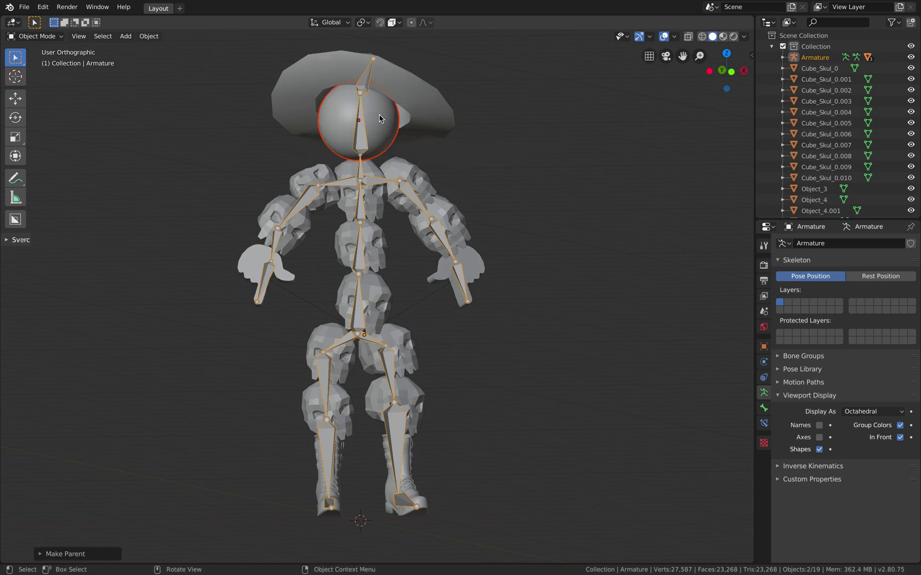
Parent the cowboy hat to the armature with automatic weights.
{"action": "left_click", "coordinate": [406, 94]}
{"action": "left_click", "coordinate": [367, 80], "text": "shift"}
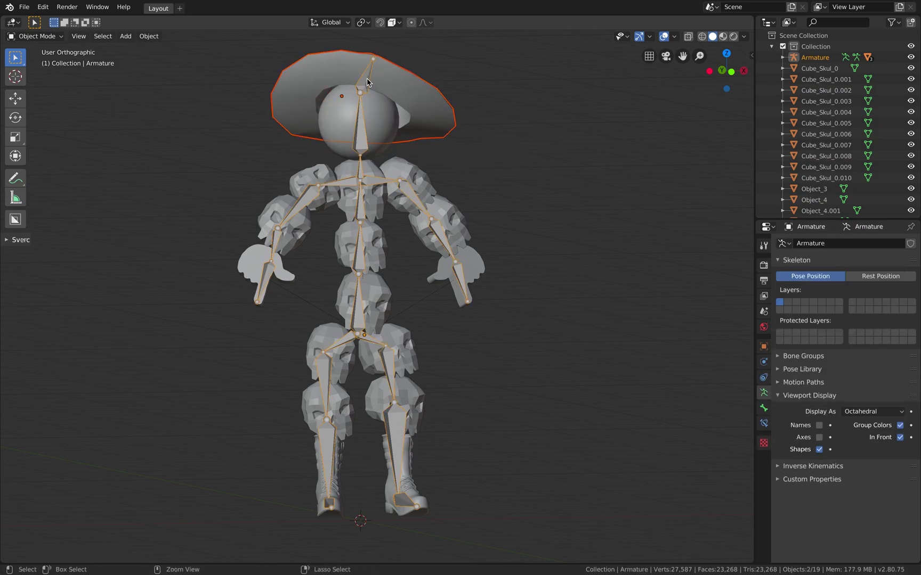
{"action": "key", "text": "ctrl+p"}
{"action": "left_click", "coordinate": [369, 94]}
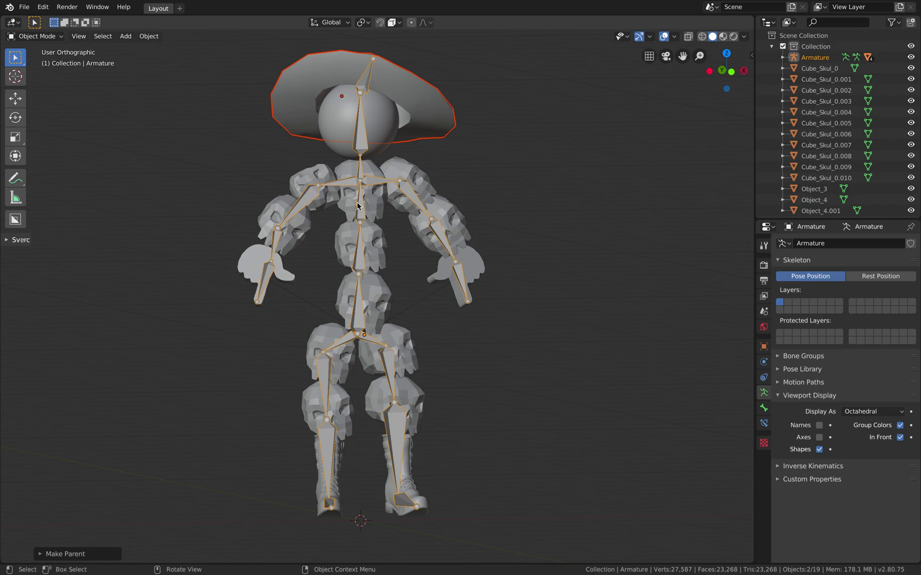
Parent the two boots, Object_4.001 and Object_4, one at a time to the armature with automatic weights.
{"action": "left_click", "coordinate": [409, 457]}
{"action": "left_click", "coordinate": [394, 424], "text": "shift"}
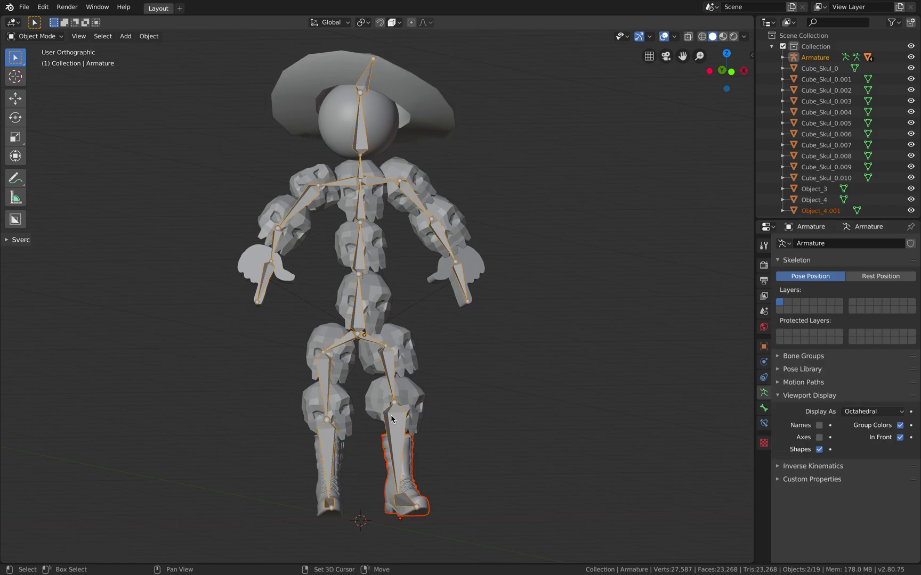
{"action": "key", "text": "ctrl+p"}
{"action": "left_click", "coordinate": [392, 418]}
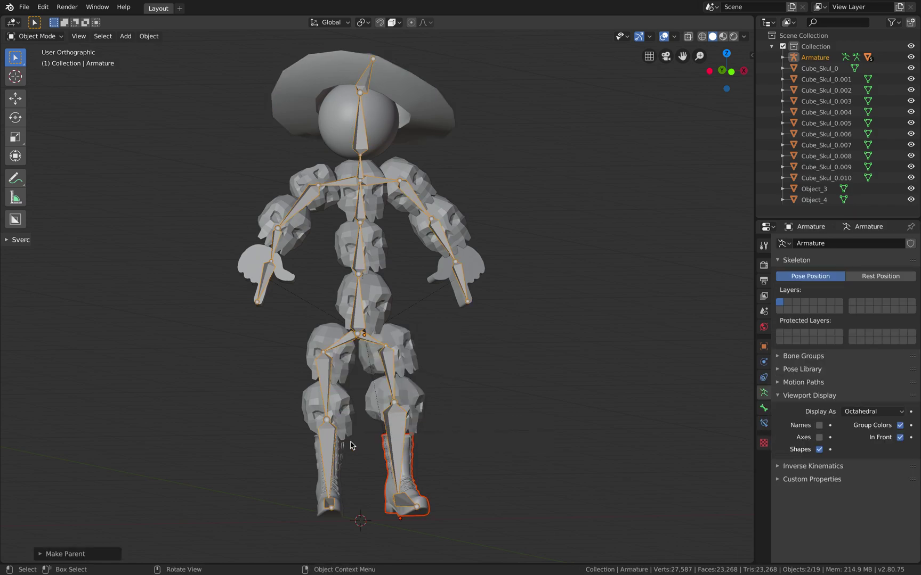
{"action": "left_click", "coordinate": [343, 447]}
{"action": "left_click", "coordinate": [328, 406], "text": "shift"}
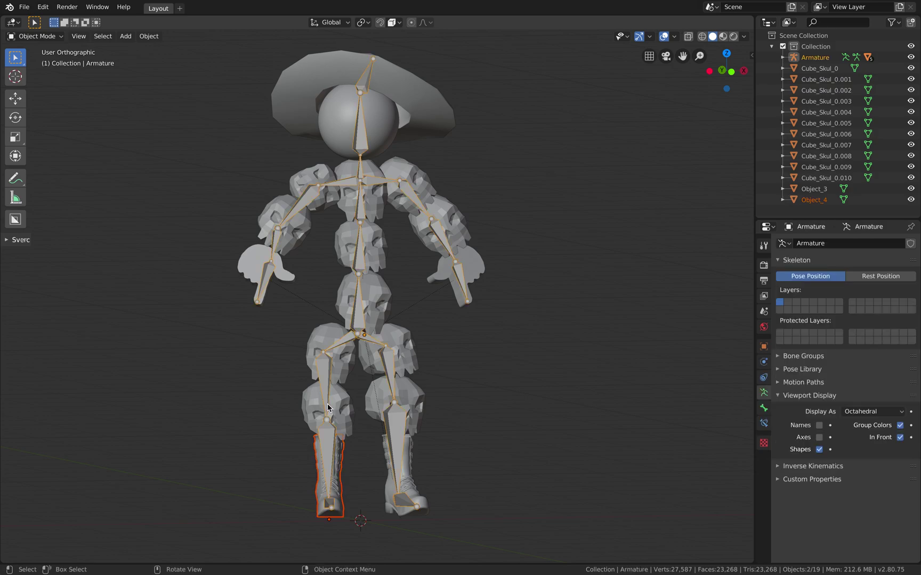
{"action": "key", "text": "ctrl+p"}
{"action": "left_click", "coordinate": [328, 405]}
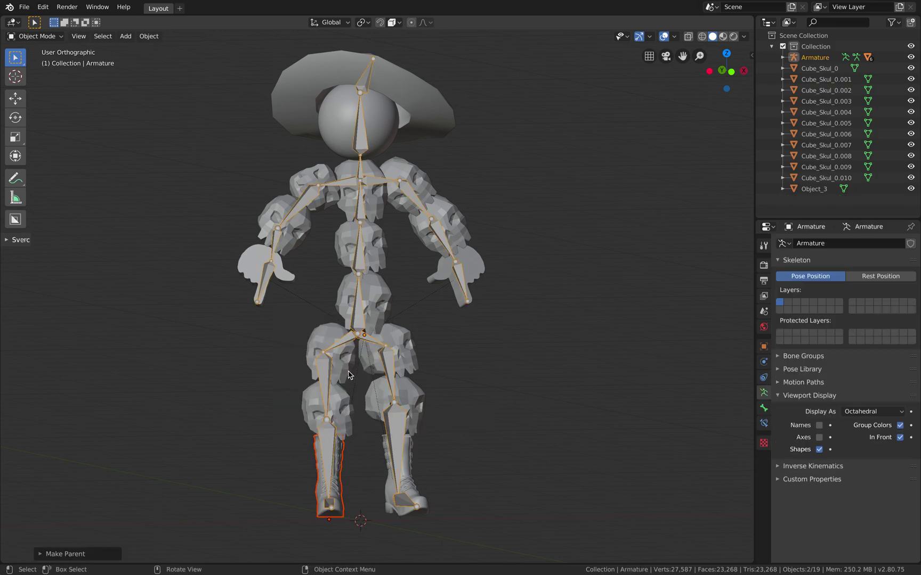
{"action": "left_click", "coordinate": [347, 404]}
{"action": "left_click", "coordinate": [348, 368], "text": "shift"}
{"action": "left_click", "coordinate": [402, 343], "text": "shift"}
{"action": "left_click", "coordinate": [416, 390], "text": "shift"}
{"action": "middle_click_drag", "start_coordinate": [446, 356], "coordinate": [422, 349]}
Try rotating the upper spine bone Bone.002 in Pose Mode, cancel the rotation and return to Object Mode.
{"action": "left_click", "coordinate": [359, 241]}
{"action": "left_click", "coordinate": [367, 252]}
{"action": "left_click", "coordinate": [60, 40]}
{"action": "left_click", "coordinate": [32, 75]}
{"action": "left_click", "coordinate": [359, 205]}
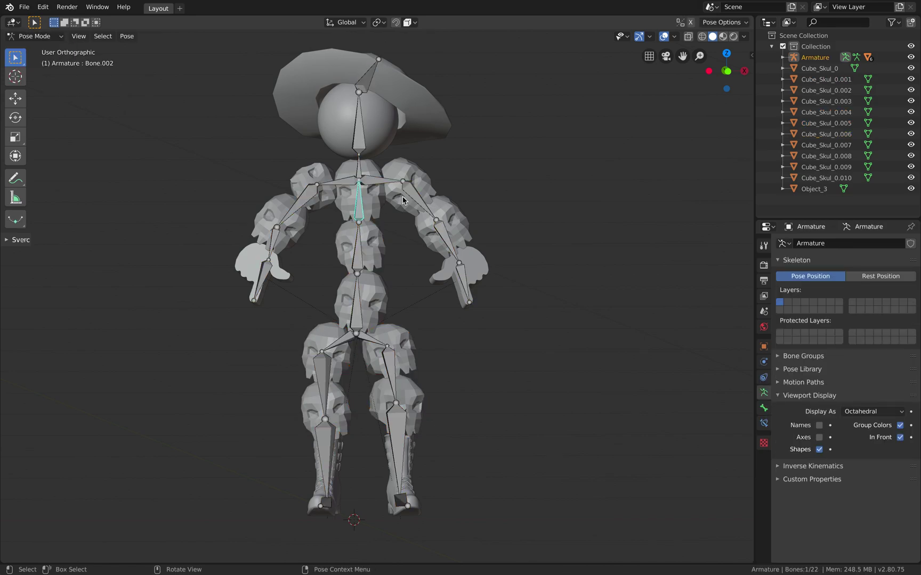
{"action": "key", "text": "r"}
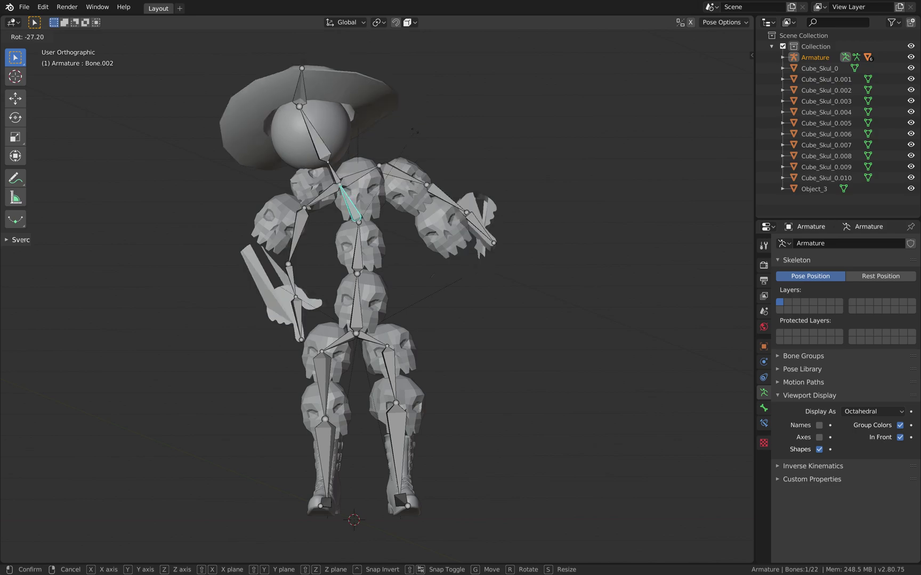
{"action": "right_click", "coordinate": [421, 163]}
{"action": "key", "text": "ctrl+Tab"}
{"action": "left_click", "coordinate": [270, 202]}
Turn on the display of bone names for the armature in the viewport.
{"action": "left_click", "coordinate": [469, 269]}
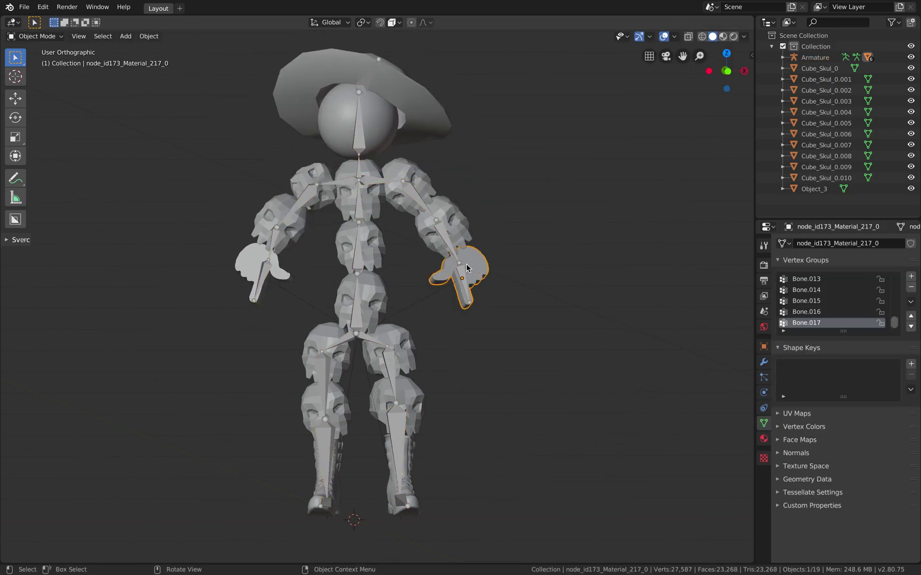
{"action": "scroll", "coordinate": [465, 273], "scroll_direction": "up", "scroll_amount": 3}
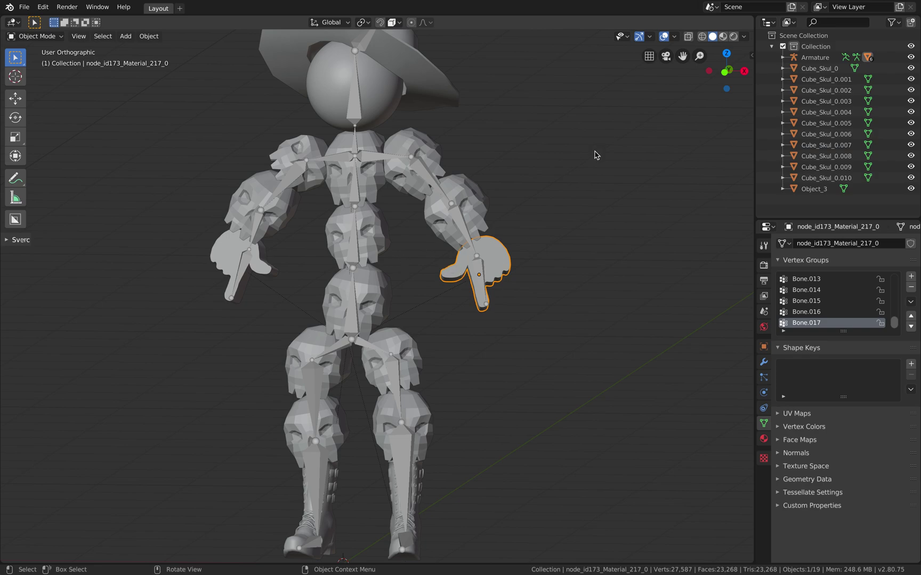
{"action": "scroll", "coordinate": [528, 240], "scroll_direction": "down", "scroll_amount": 1}
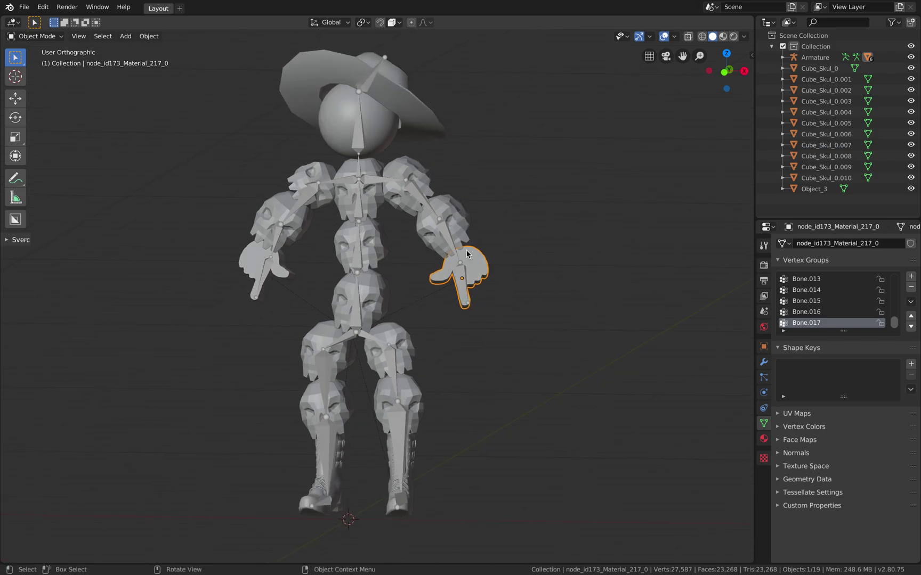
{"action": "left_click", "coordinate": [451, 246]}
{"action": "left_click", "coordinate": [819, 425]}
{"action": "scroll", "coordinate": [521, 279], "scroll_direction": "up", "scroll_amount": 1}
{"action": "left_click", "coordinate": [514, 290]}
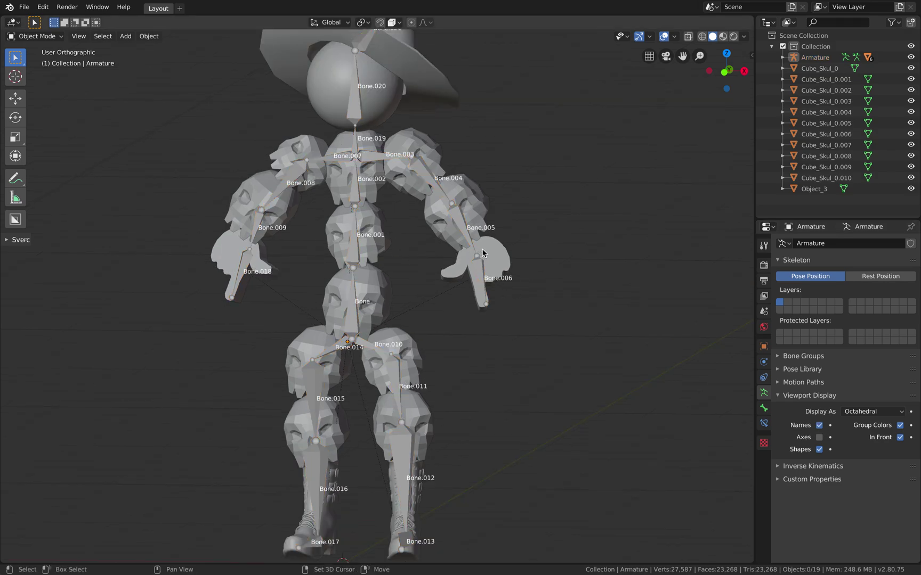
Select the hand mesh node_id173_Material_217_0 beside Bone.006 and go to the start of its vertex group list.
{"action": "middle_click_drag", "start_coordinate": [430, 250], "coordinate": [458, 247], "text": "shift"}
{"action": "left_click", "coordinate": [521, 255]}
{"action": "left_click", "coordinate": [509, 265]}
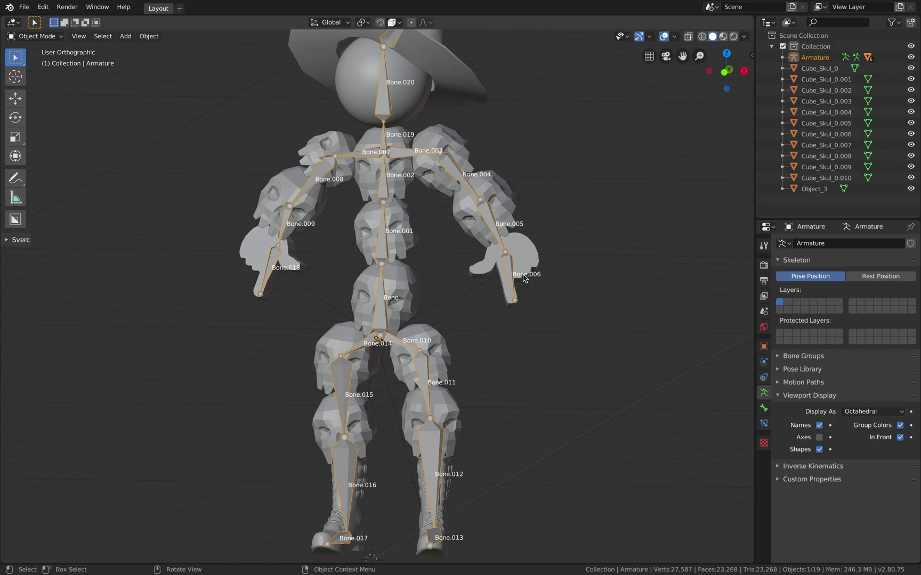
{"action": "left_click", "coordinate": [531, 261]}
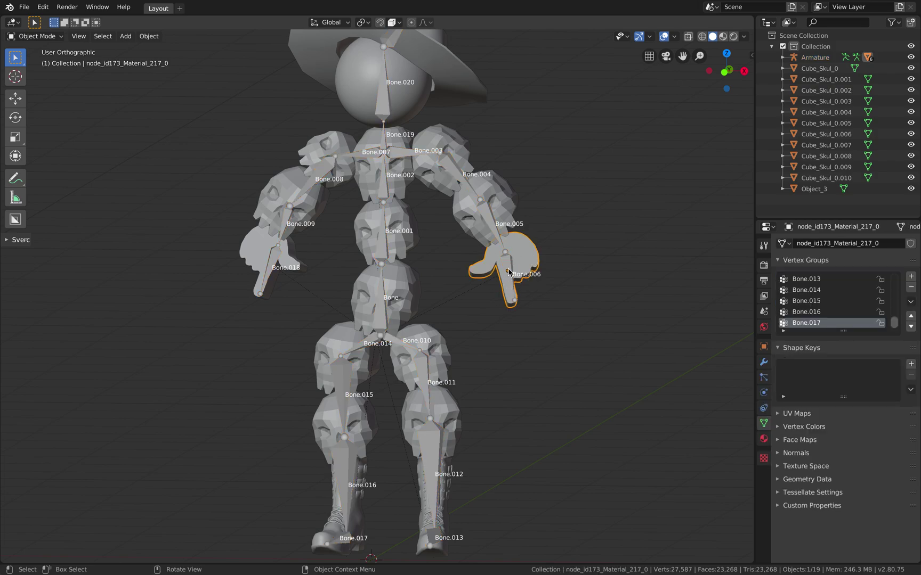
{"action": "left_click", "coordinate": [508, 264]}
{"action": "left_click", "coordinate": [508, 274]}
{"action": "scroll", "coordinate": [517, 272], "scroll_direction": "up", "scroll_amount": 1}
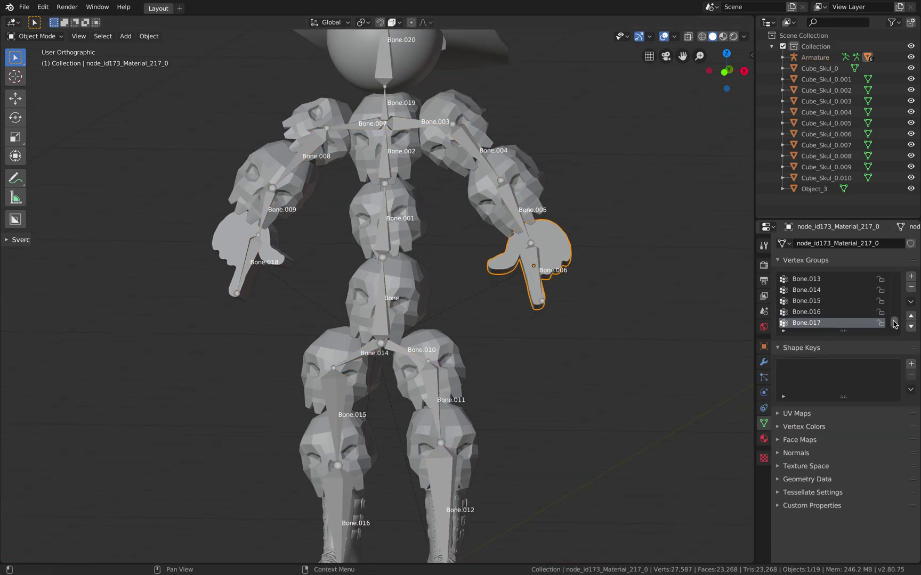
{"action": "left_click_drag", "start_coordinate": [894, 322], "coordinate": [898, 278]}
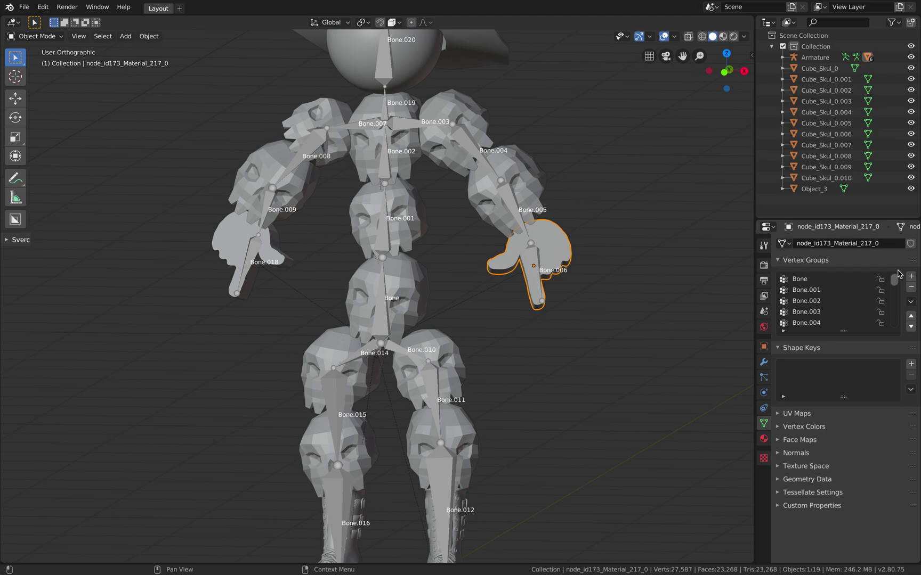
In Edit Mode, assign all vertices of the hand mesh to the Bone.006 vertex group with weight 1.000.
{"action": "key", "text": "ctrl+Tab"}
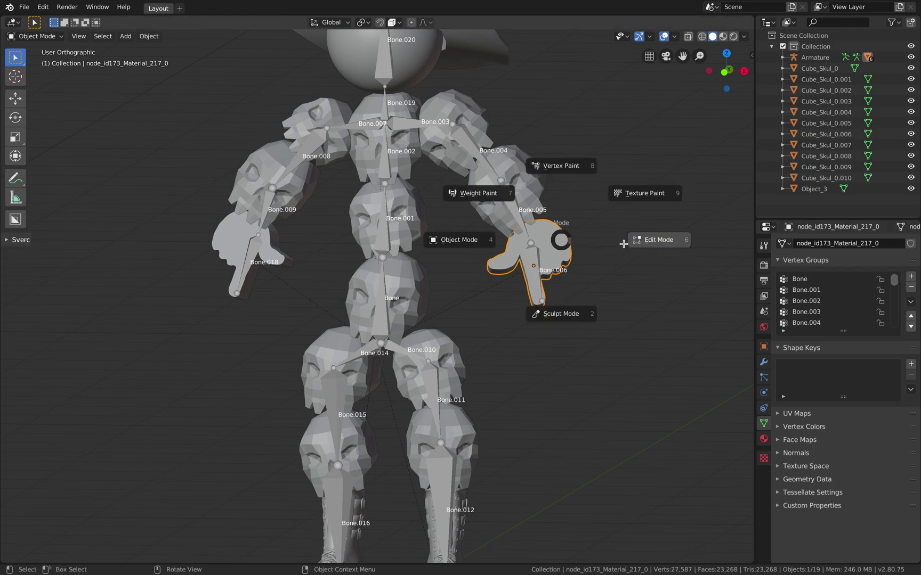
{"action": "left_click", "coordinate": [607, 245]}
{"action": "scroll", "coordinate": [605, 244], "scroll_direction": "up", "scroll_amount": 1}
{"action": "middle_click_drag", "start_coordinate": [604, 244], "coordinate": [602, 244]}
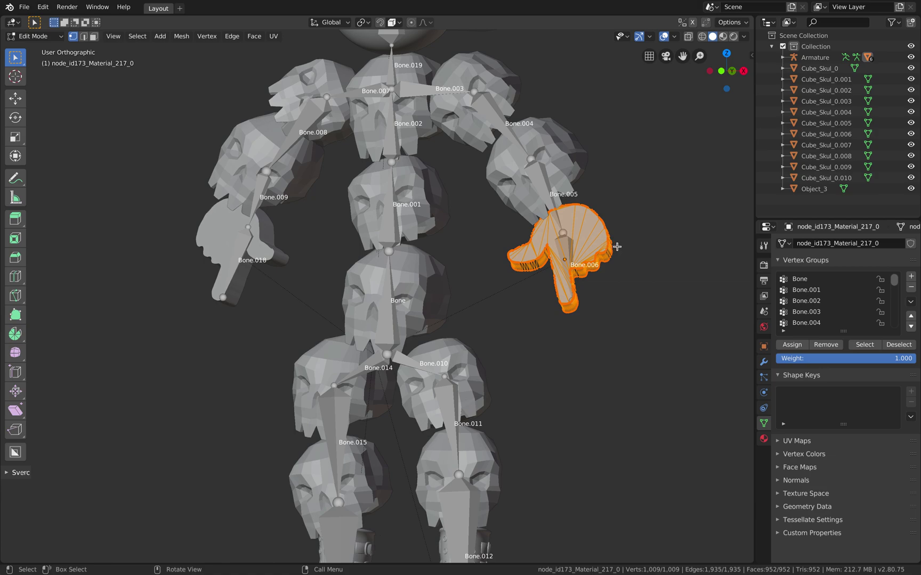
{"action": "key", "text": "alt+a"}
{"action": "key", "text": "a"}
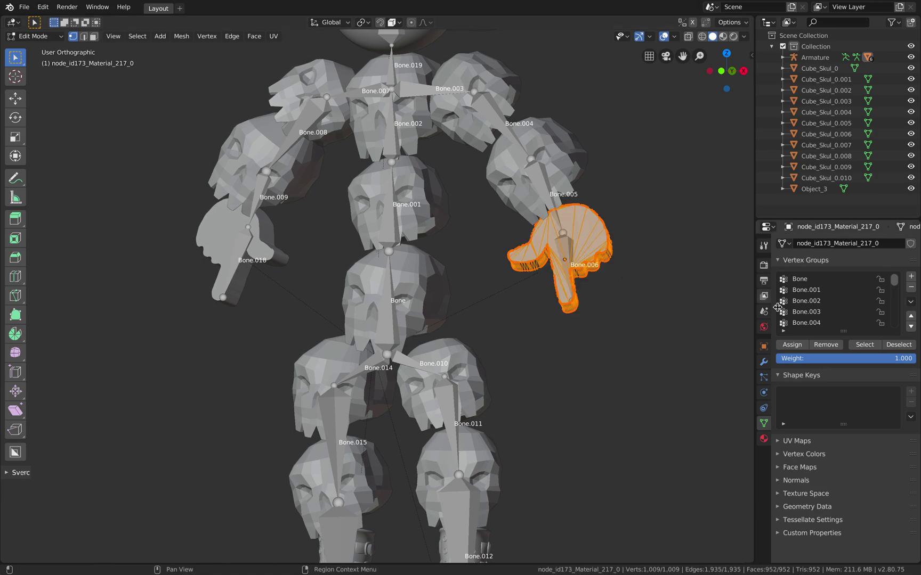
{"action": "left_click_drag", "start_coordinate": [894, 286], "coordinate": [896, 302]}
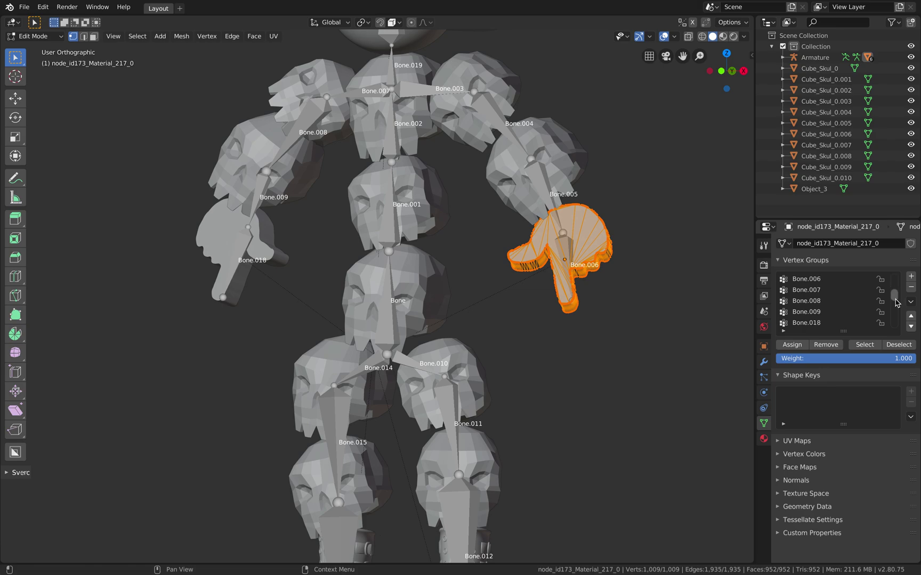
{"action": "left_click", "coordinate": [849, 284]}
{"action": "left_click", "coordinate": [798, 345]}
Remove every vertex group except Bone.006 from the hand mesh and return to Object Mode.
{"action": "left_click_drag", "start_coordinate": [894, 293], "coordinate": [900, 344]}
{"action": "left_click", "coordinate": [864, 323]}
{"action": "left_click", "coordinate": [911, 288]}
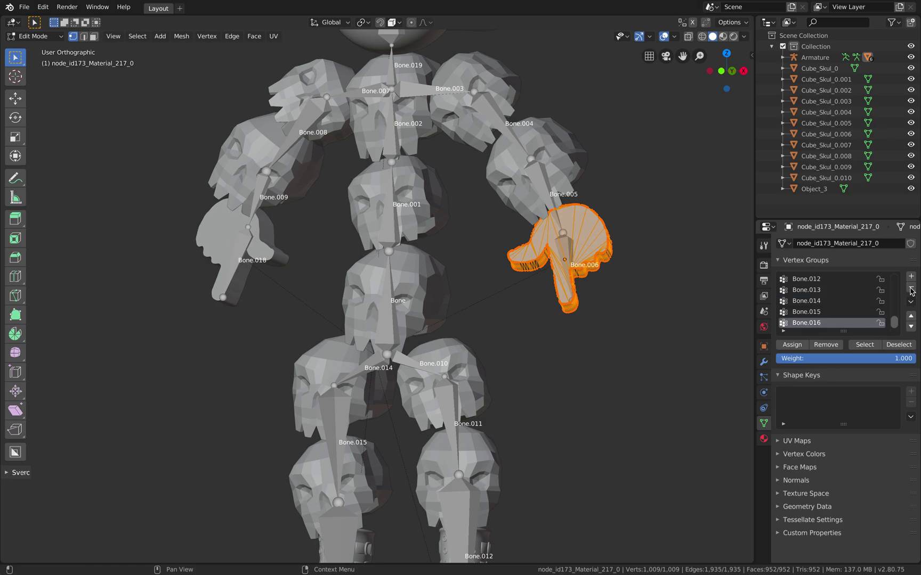
{"action": "left_click", "coordinate": [911, 290]}
{"action": "left_click", "coordinate": [911, 290]}
{"action": "left_click", "coordinate": [911, 289]}
{"action": "left_click", "coordinate": [912, 289]}
{"action": "left_click", "coordinate": [911, 290]}
{"action": "left_click", "coordinate": [912, 289]}
{"action": "left_click", "coordinate": [911, 289]}
{"action": "left_click", "coordinate": [911, 289]}
{"action": "left_click", "coordinate": [911, 290]}
{"action": "left_click", "coordinate": [911, 289]}
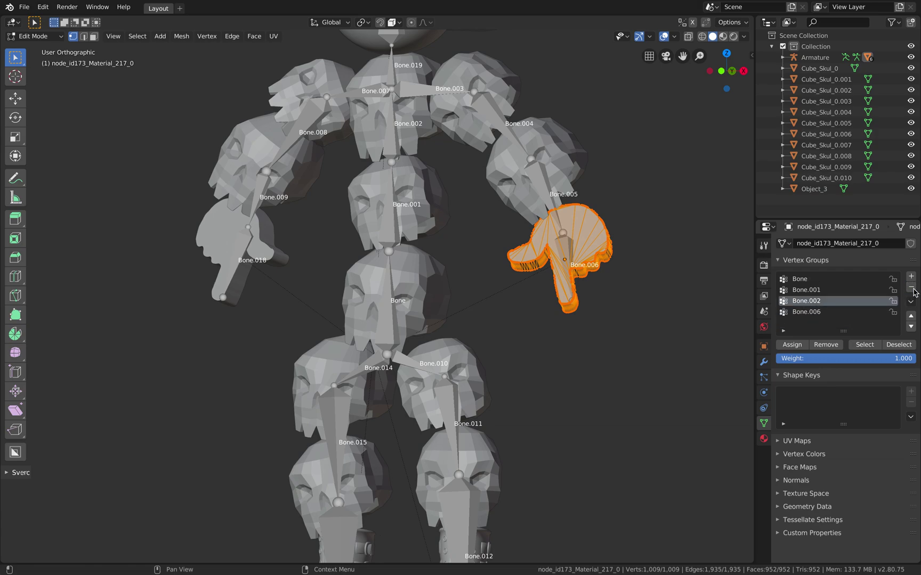
{"action": "left_click", "coordinate": [911, 289]}
{"action": "left_click", "coordinate": [911, 289]}
{"action": "left_click", "coordinate": [911, 290]}
{"action": "key", "text": "ctrl+Tab"}
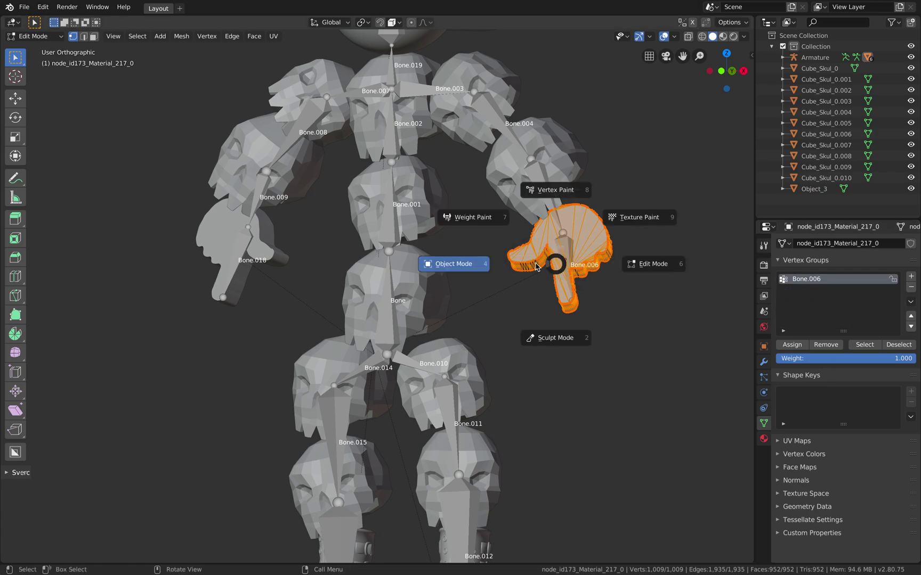
{"action": "left_click", "coordinate": [488, 262]}
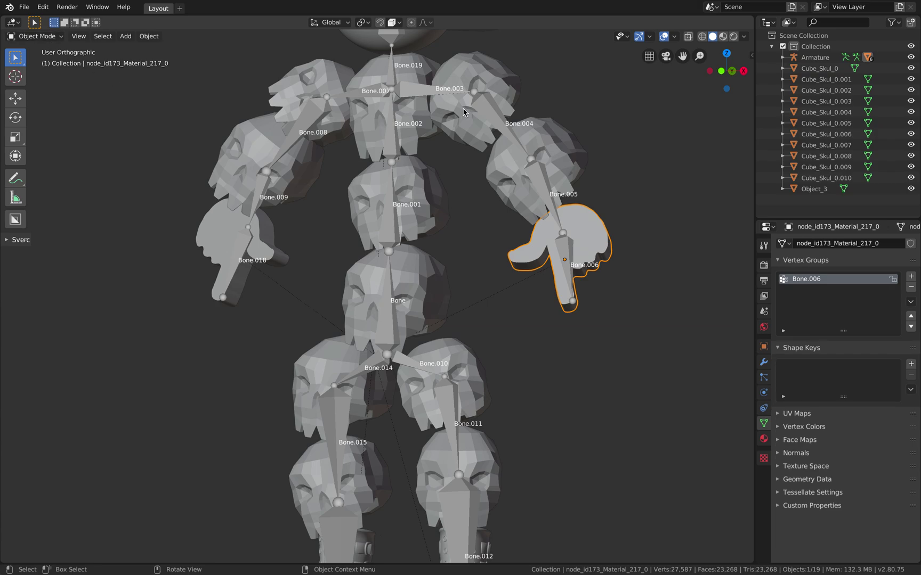
Put the armature in Pose Mode and try rotating the hand bone Bone.006 freely.
{"action": "left_click", "coordinate": [395, 112]}
{"action": "left_click", "coordinate": [35, 35]}
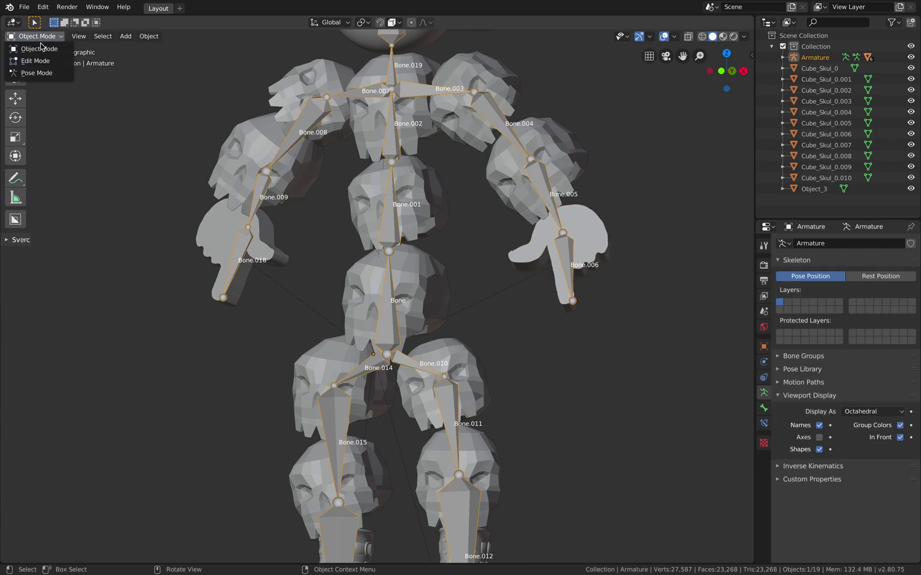
{"action": "left_click", "coordinate": [37, 75]}
{"action": "left_click", "coordinate": [587, 251]}
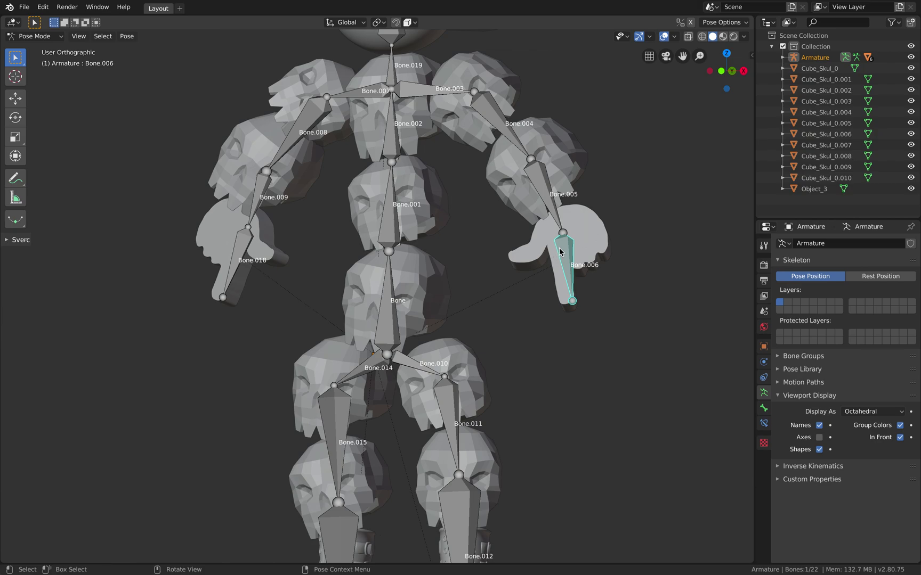
{"action": "key", "text": "r"}
{"action": "key", "text": "r"}
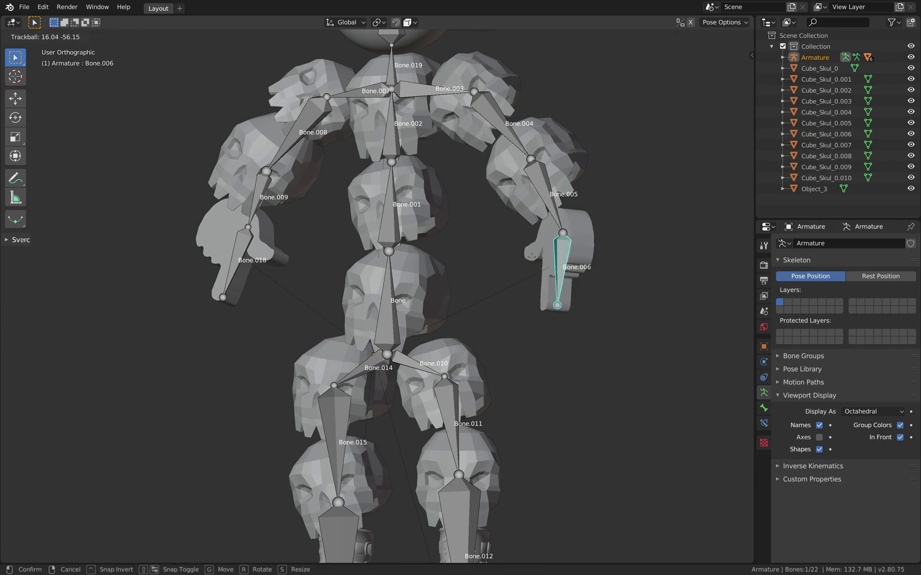
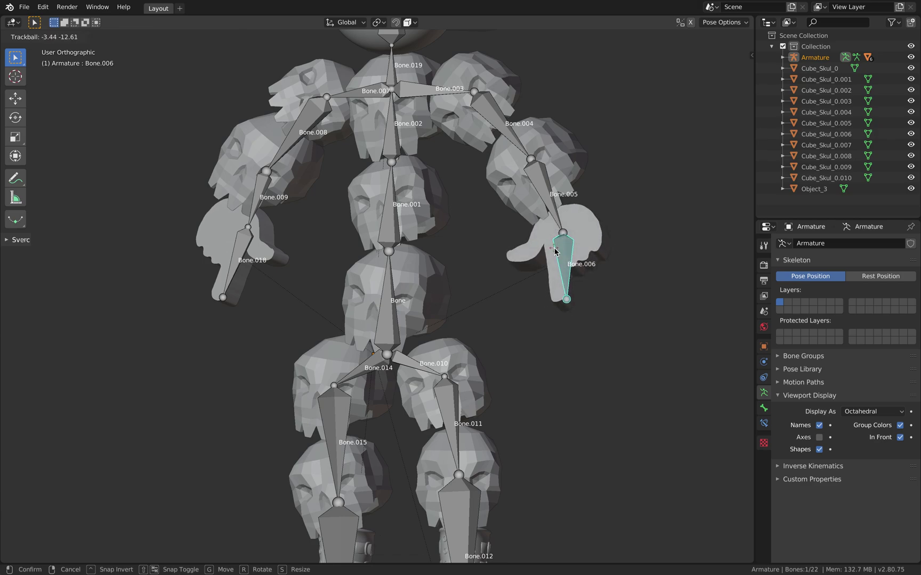
{"action": "left_click", "coordinate": [506, 249]}
{"action": "middle_click_drag", "start_coordinate": [507, 250], "coordinate": [546, 226]}
In the armature's Edit Mode, move the wrist joint between Bone.005 and Bone.006 up about 0.16 m, and return to Object Mode.
{"action": "left_click", "coordinate": [35, 37]}
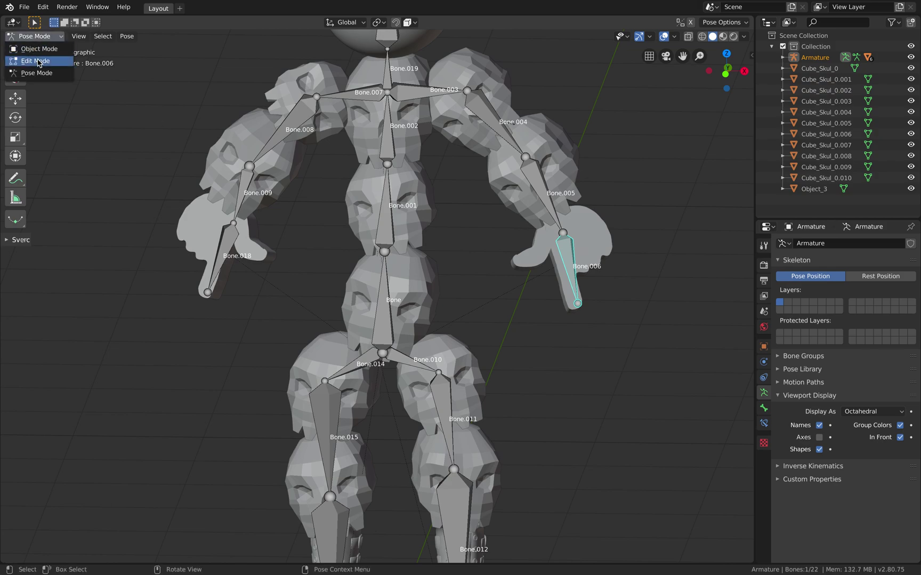
{"action": "left_click", "coordinate": [38, 62]}
{"action": "left_click", "coordinate": [566, 234]}
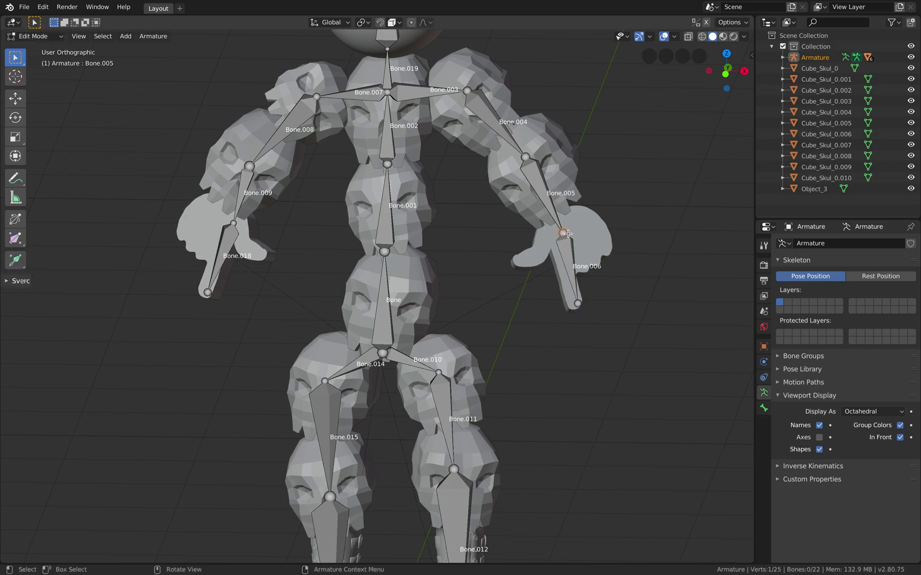
{"action": "key", "text": "g"}
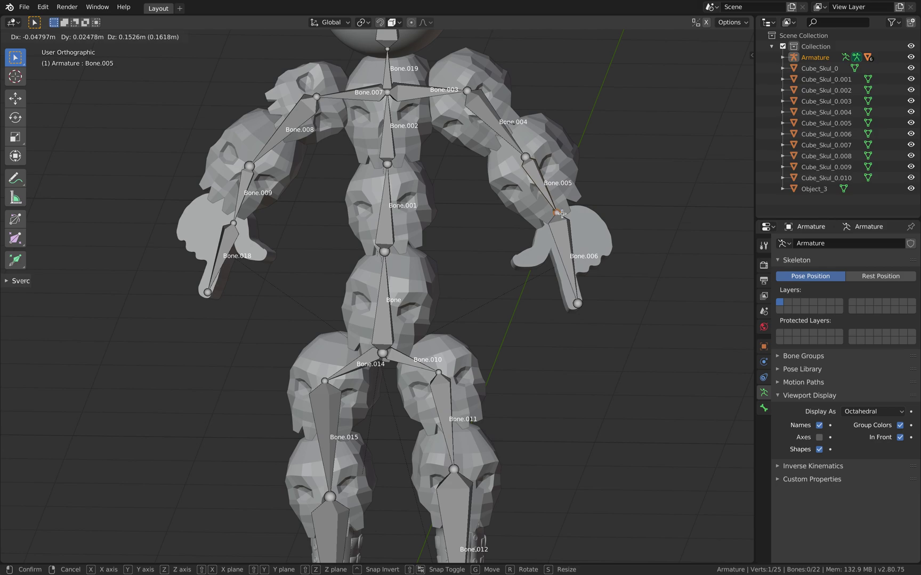
{"action": "left_click", "coordinate": [561, 214]}
{"action": "mouse_move", "coordinate": [559, 232]}
{"action": "middle_mouse_down"}
{"action": "mouse_move", "coordinate": [526, 230]}
{"action": "mouse_move", "coordinate": [562, 228]}
{"action": "middle_mouse_up"}
{"action": "key", "text": "g"}
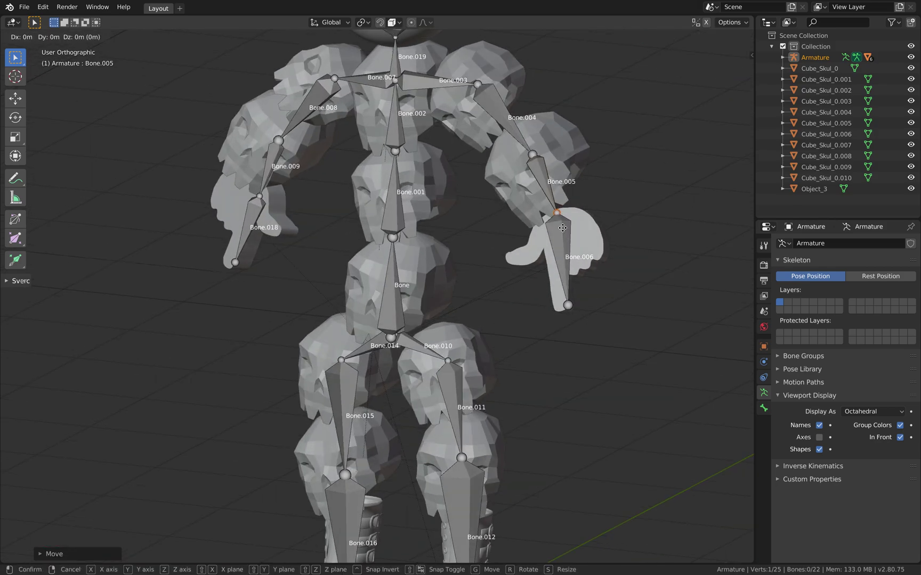
{"action": "left_click", "coordinate": [563, 228]}
{"action": "key", "text": "ctrl+Tab"}
{"action": "left_click", "coordinate": [510, 240]}
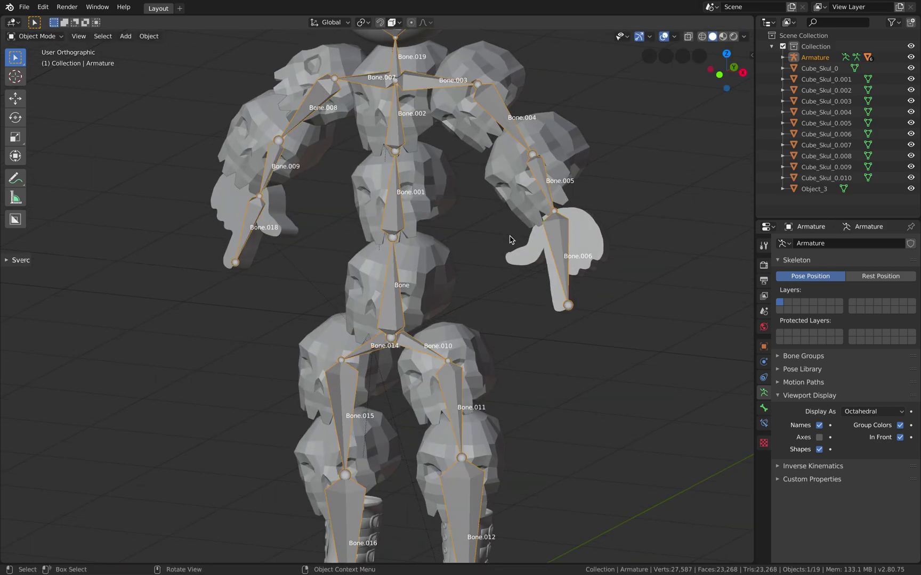
Put the armature in Pose Mode, test a free rotation of the hand bone Bone.006, cancel it and return to Object Mode.
{"action": "scroll", "coordinate": [520, 240], "scroll_direction": "down", "scroll_amount": 2}
{"action": "middle_click_drag", "start_coordinate": [498, 240], "coordinate": [530, 242]}
{"action": "left_click", "coordinate": [51, 38]}
{"action": "left_click", "coordinate": [38, 73]}
{"action": "left_click", "coordinate": [500, 238]}
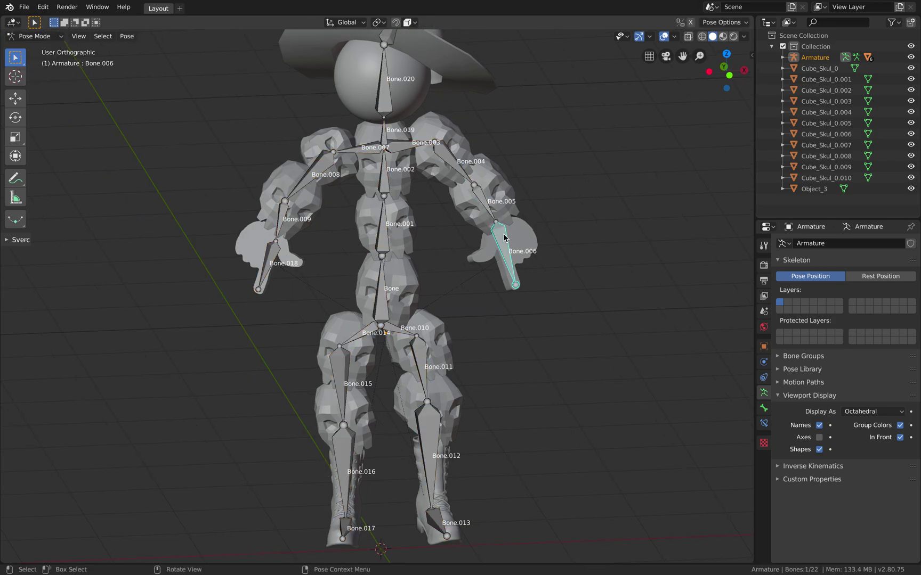
{"action": "key", "text": "r"}
{"action": "key", "text": "r"}
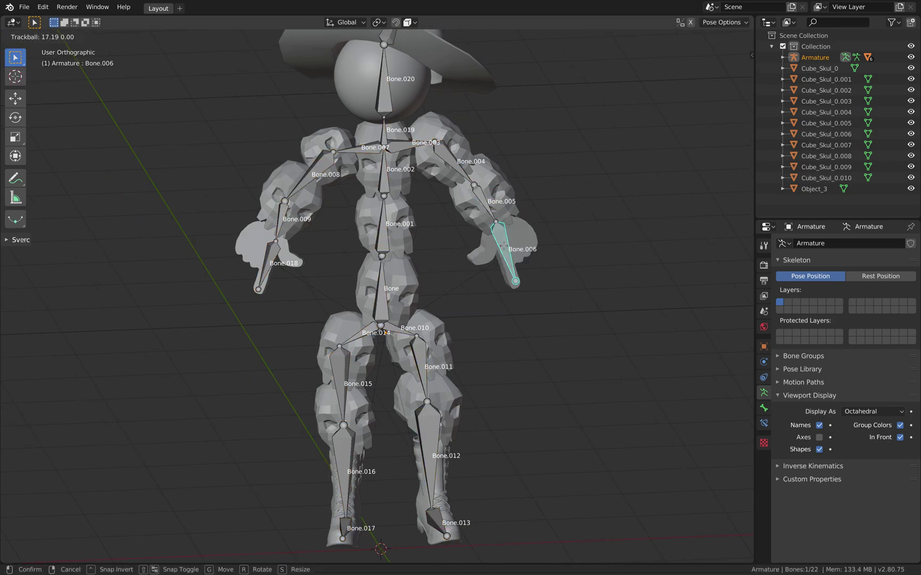
{"action": "key", "text": "Escape"}
{"action": "key", "text": "ctrl+Tab"}
Deselect all objects in the scene and save the Blender file.
{"action": "left_click", "coordinate": [415, 236]}
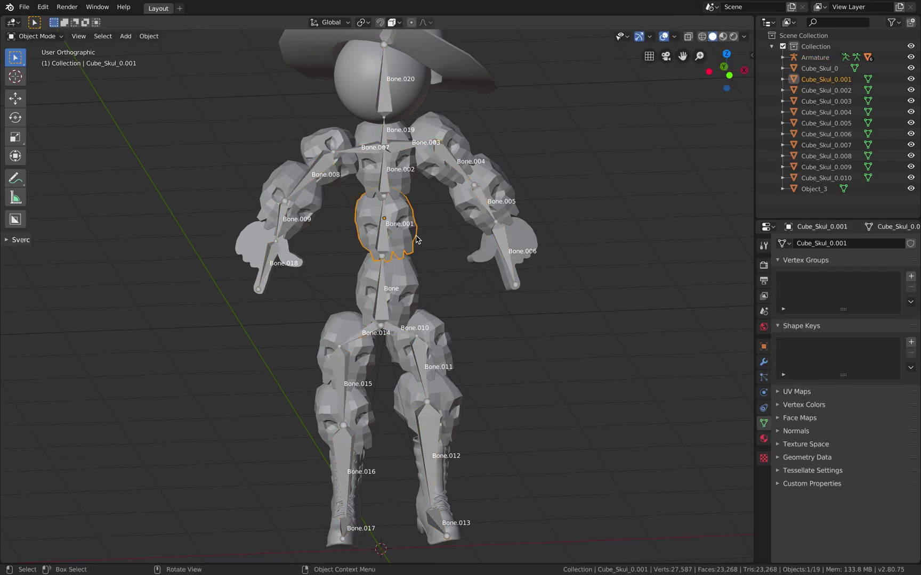
{"action": "scroll", "coordinate": [433, 240], "scroll_direction": "down", "scroll_amount": 1}
{"action": "key", "text": "a"}
{"action": "key", "text": "a"}
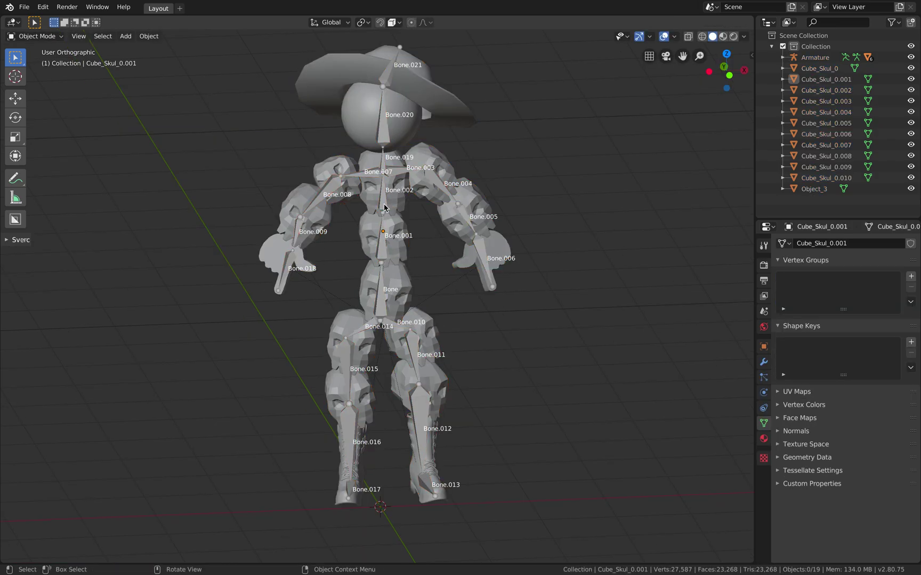
{"action": "key", "text": "ctrl+s"}
Select the armature and set its bones' viewport display type to Envelope.
{"action": "left_click", "coordinate": [431, 164]}
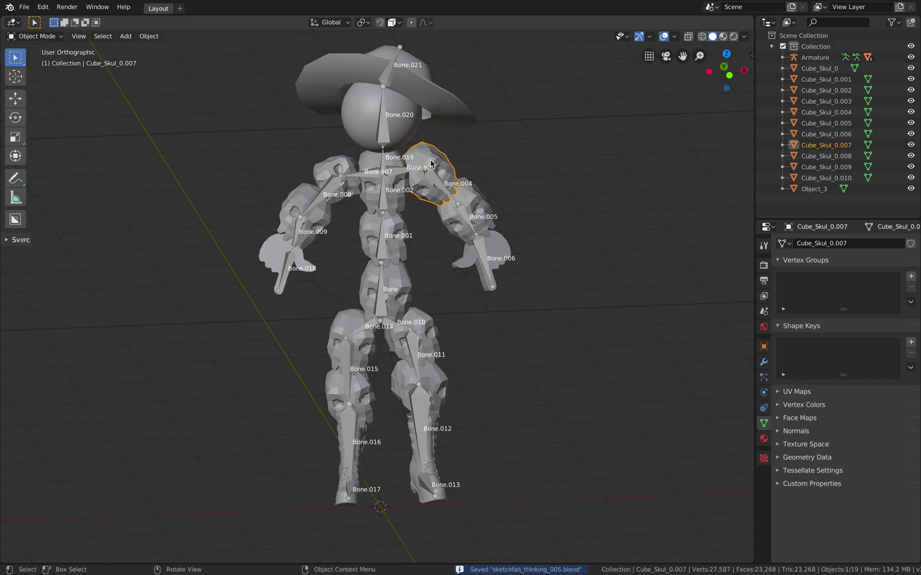
{"action": "left_click", "coordinate": [387, 166]}
{"action": "left_click", "coordinate": [372, 165]}
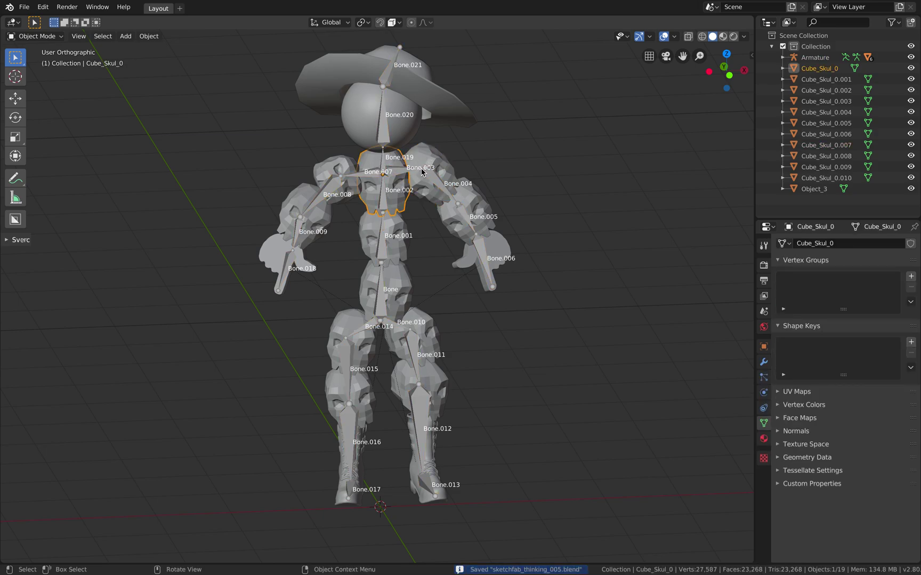
{"action": "left_click", "coordinate": [445, 192]}
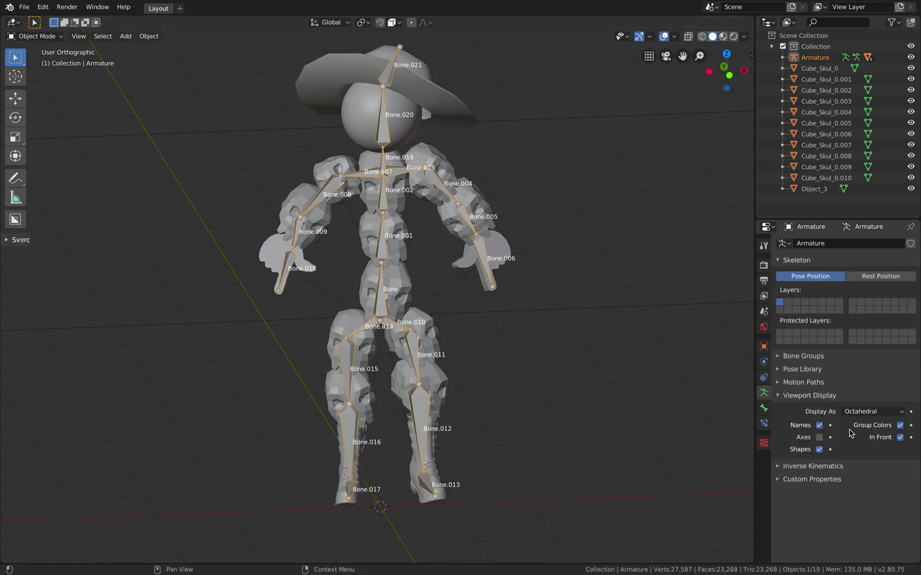
{"action": "left_click", "coordinate": [763, 408]}
{"action": "left_click", "coordinate": [763, 393]}
{"action": "left_click", "coordinate": [852, 412]}
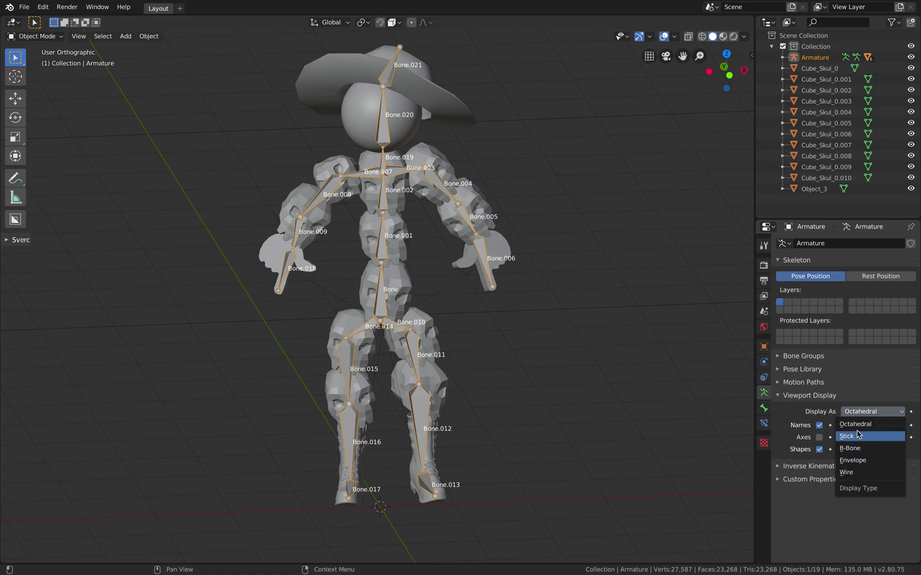
{"action": "left_click", "coordinate": [858, 460]}
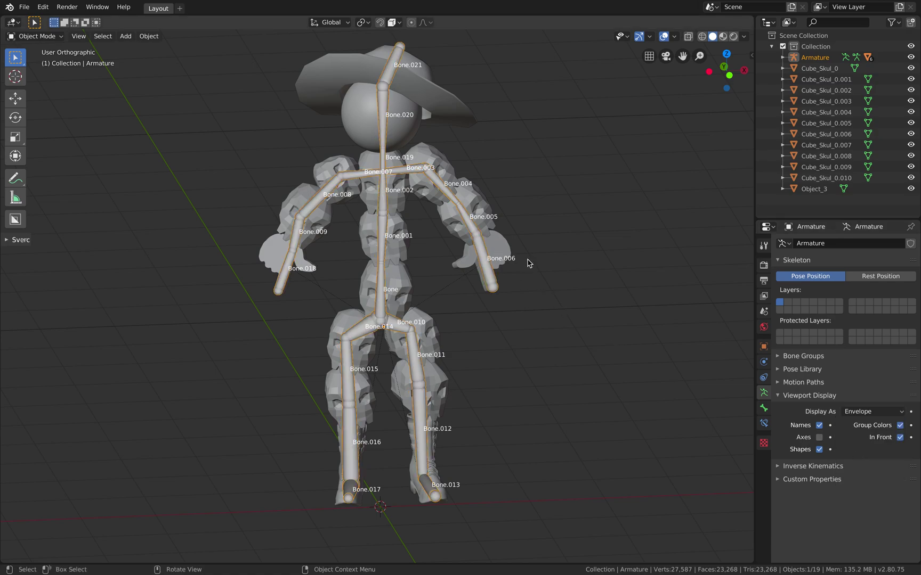
Show the bone properties, put the armature in Edit Mode and select all of its bones.
{"action": "left_click", "coordinate": [763, 409]}
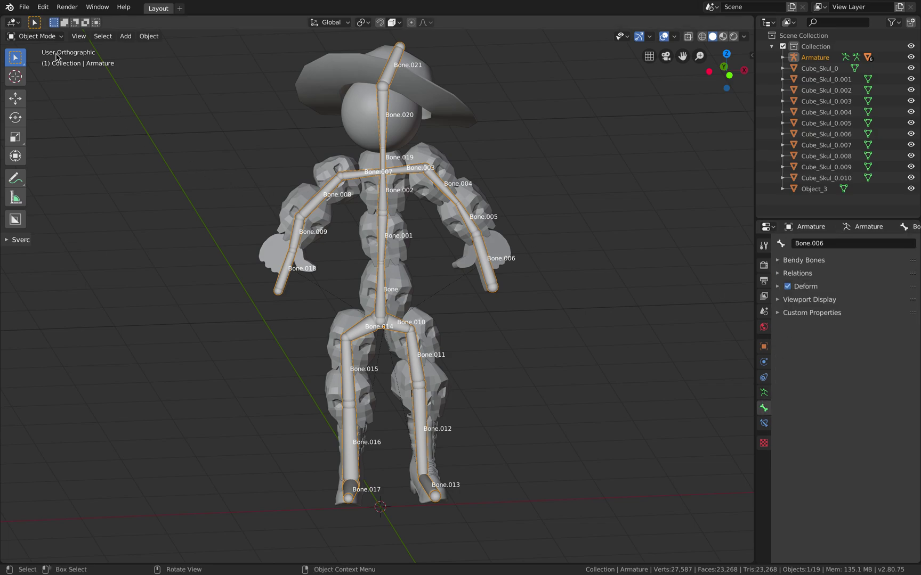
{"action": "left_click", "coordinate": [36, 36]}
{"action": "left_click", "coordinate": [47, 60]}
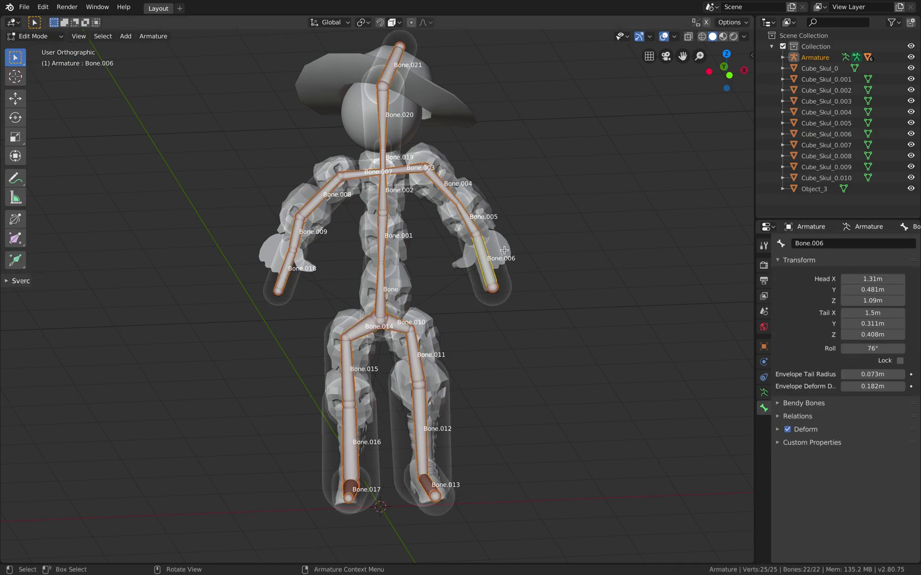
{"action": "key", "text": "alt+a"}
{"action": "key", "text": "a"}
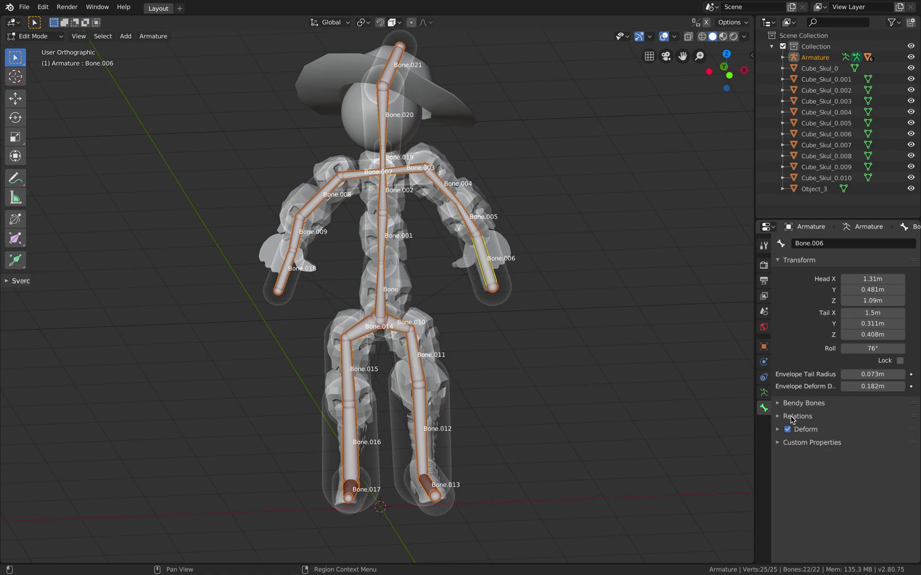
Look through the armature data settings and the active bone's Relations, Custom Properties and Bendy Bones sections.
{"action": "left_click", "coordinate": [763, 393]}
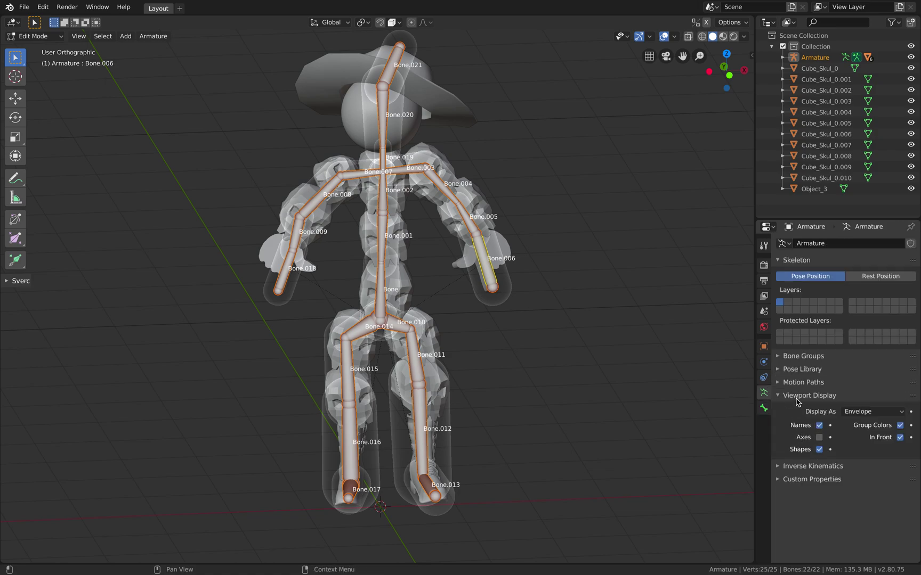
{"action": "left_click", "coordinate": [764, 408]}
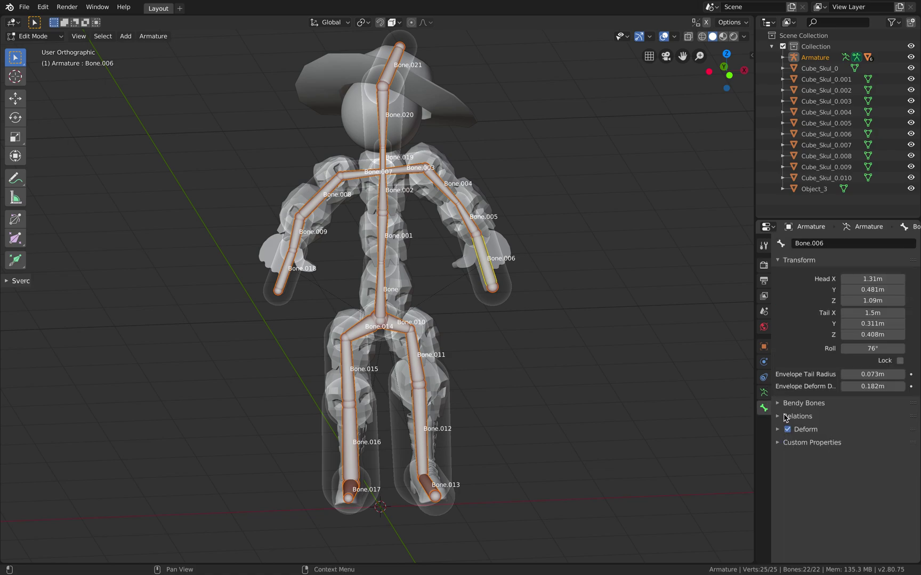
{"action": "left_click", "coordinate": [786, 416]}
{"action": "left_click", "coordinate": [787, 416]}
{"action": "left_click", "coordinate": [797, 443]}
{"action": "left_click", "coordinate": [798, 443]}
{"action": "left_click", "coordinate": [798, 404]}
{"action": "left_click", "coordinate": [798, 403]}
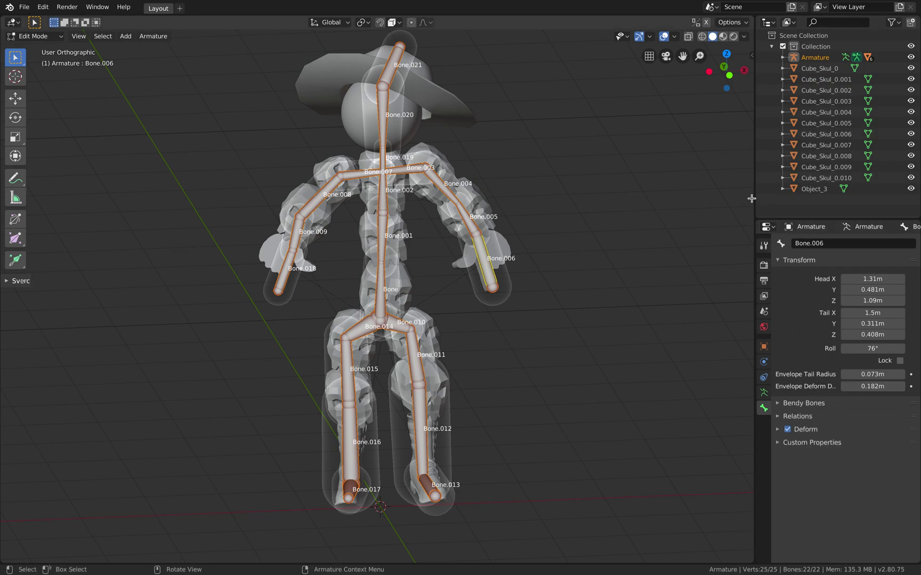
Widen the properties area and raise the envelope deform distance of all selected bones to 0.362 m.
{"action": "left_click_drag", "start_coordinate": [752, 198], "coordinate": [699, 198]}
{"action": "mouse_move", "coordinate": [843, 386]}
{"action": "left_mouse_down"}
{"action": "mouse_move", "coordinate": [896, 387]}
{"action": "mouse_move", "coordinate": [843, 387]}
{"action": "left_mouse_up"}
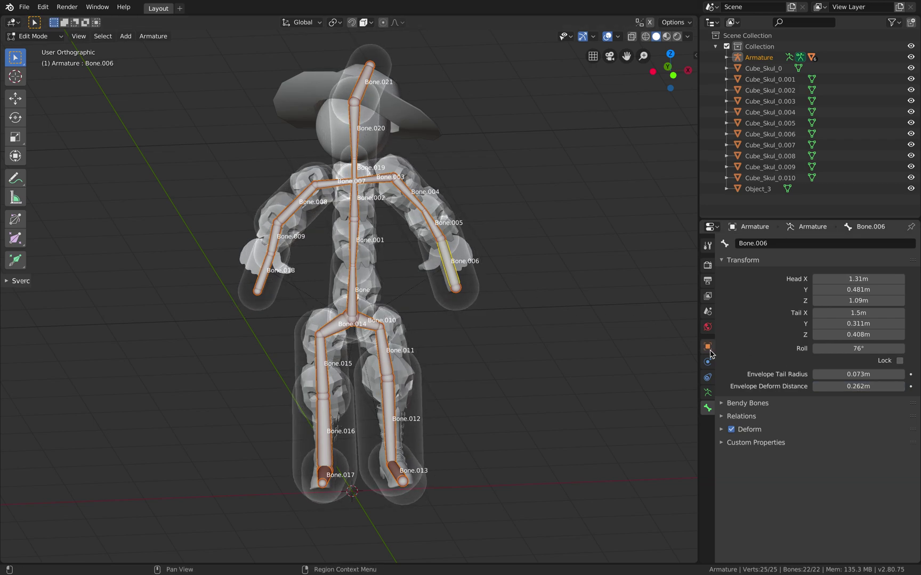
{"action": "left_click_drag", "start_coordinate": [858, 387], "coordinate": [878, 387]}
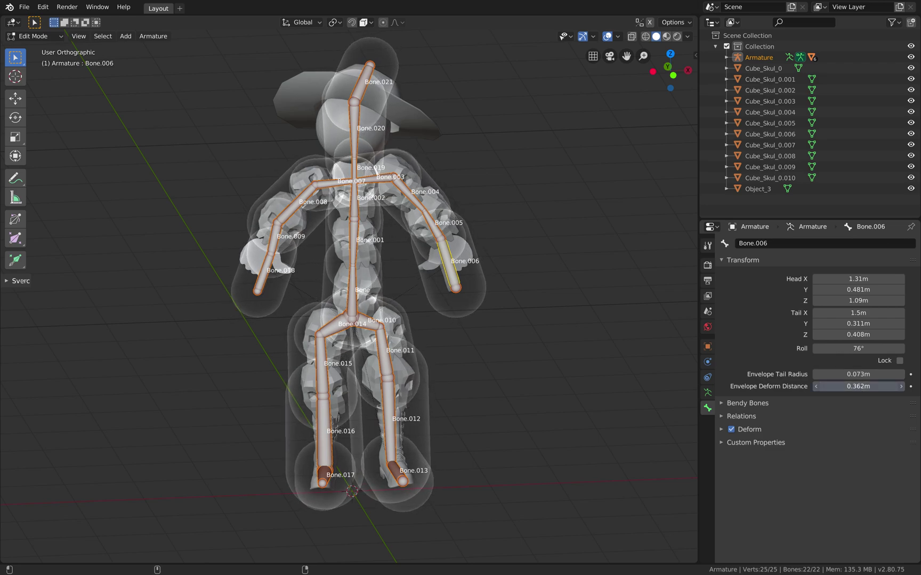
Switch the armature from Edit Mode to Object Mode and select all objects in the scene.
{"action": "middle_click_drag", "start_coordinate": [390, 377], "coordinate": [340, 288]}
{"action": "left_click", "coordinate": [23, 38]}
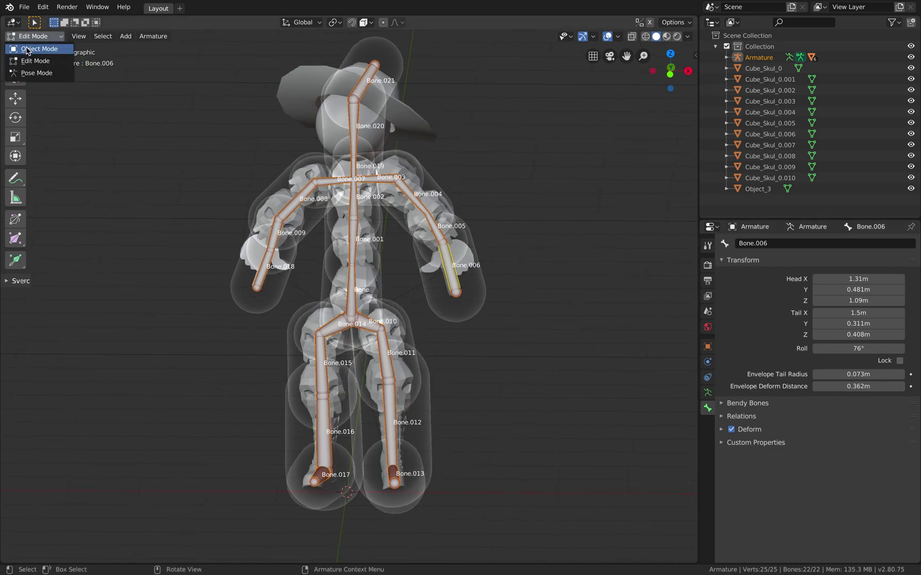
{"action": "left_click", "coordinate": [27, 48]}
{"action": "key", "text": "a"}
{"action": "key", "text": "a"}
{"action": "key", "text": "a"}
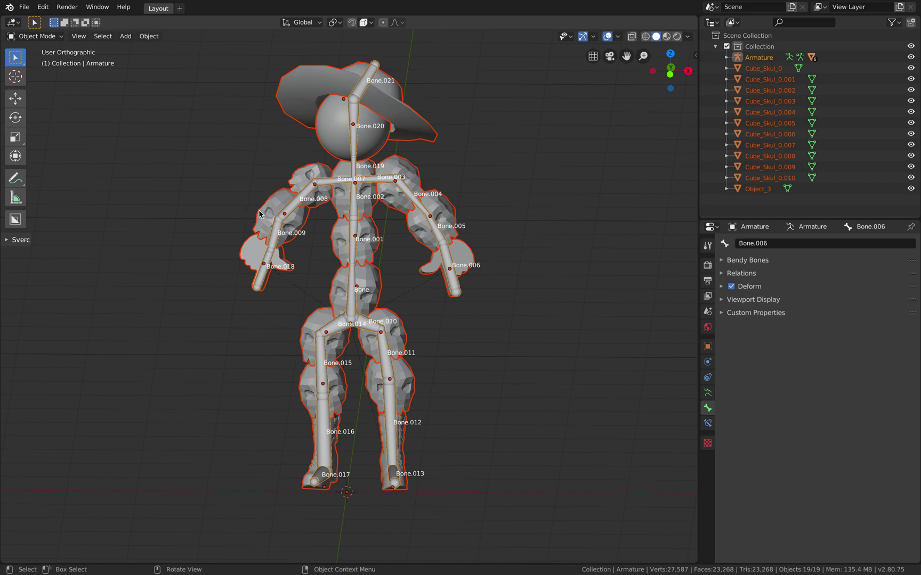
Select only the eleven Cube_Skul body pieces on the arms, torso and legs, adding the armature last as the active object.
{"action": "left_click", "coordinate": [261, 214]}
{"action": "left_click", "coordinate": [293, 180], "text": "shift"}
{"action": "left_click", "coordinate": [377, 171], "text": "shift"}
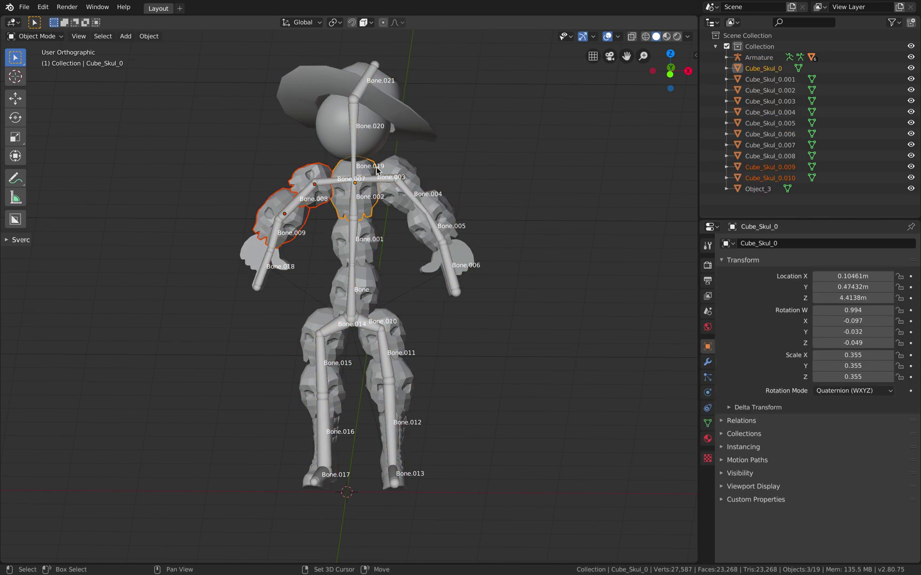
{"action": "left_click", "coordinate": [402, 165], "text": "shift"}
{"action": "left_click", "coordinate": [450, 219], "text": "shift"}
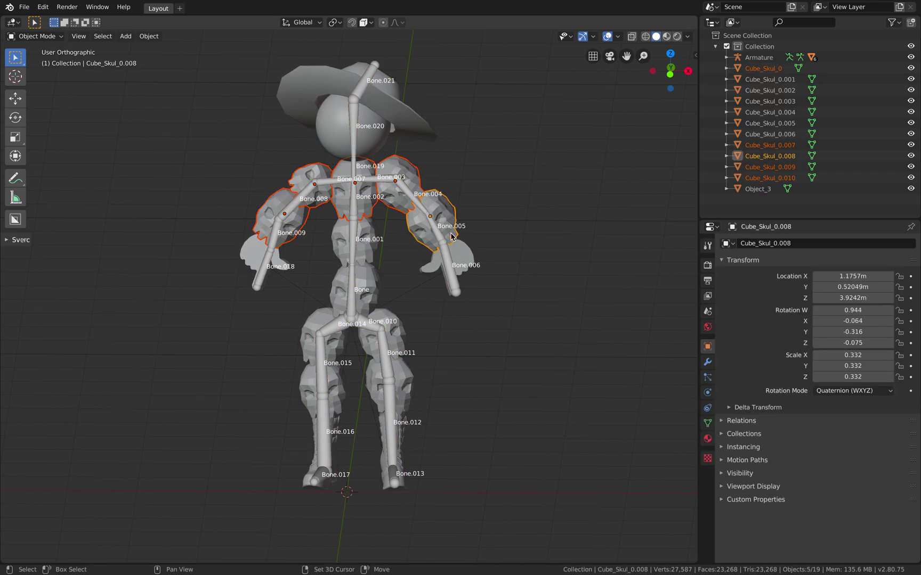
{"action": "left_click", "coordinate": [377, 240], "text": "shift"}
{"action": "left_click", "coordinate": [374, 274], "text": "shift"}
{"action": "left_click", "coordinate": [404, 364], "text": "shift"}
{"action": "left_click", "coordinate": [406, 373], "text": "shift"}
{"action": "left_click", "coordinate": [313, 361], "text": "shift"}
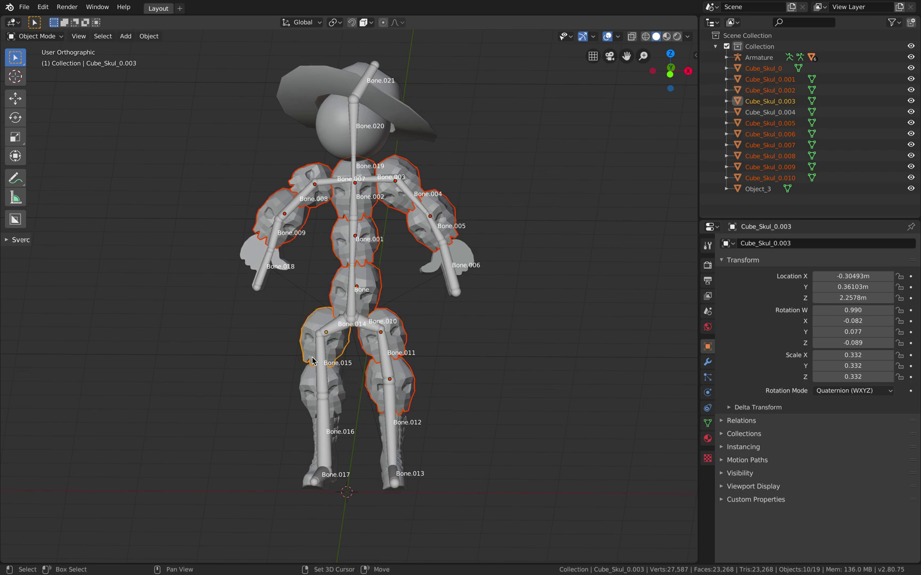
{"action": "left_click", "coordinate": [307, 377], "text": "shift"}
{"action": "left_click", "coordinate": [320, 385], "text": "shift"}
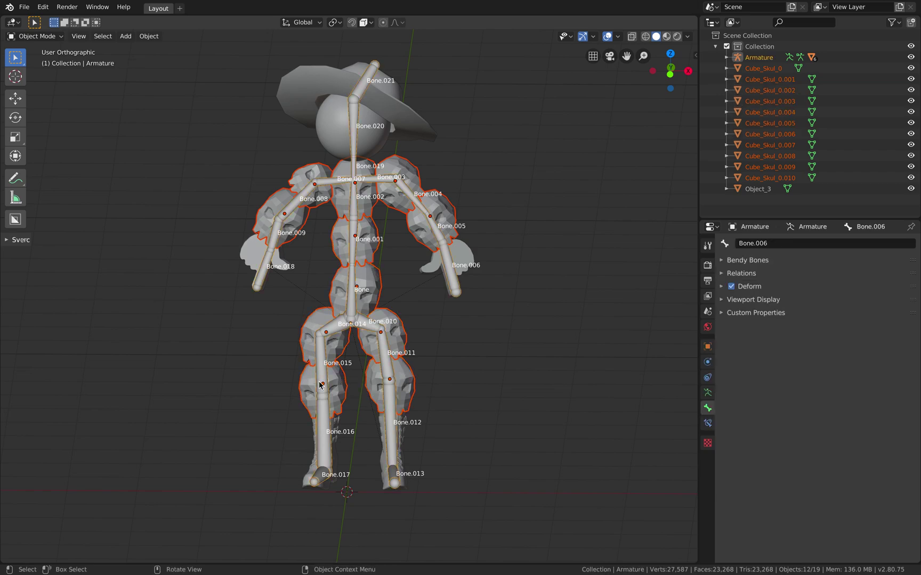
Undo a trial parenting with automatic weights and parent the selected body pieces to the armature with envelope weights.
{"action": "key", "text": "ctrl+p"}
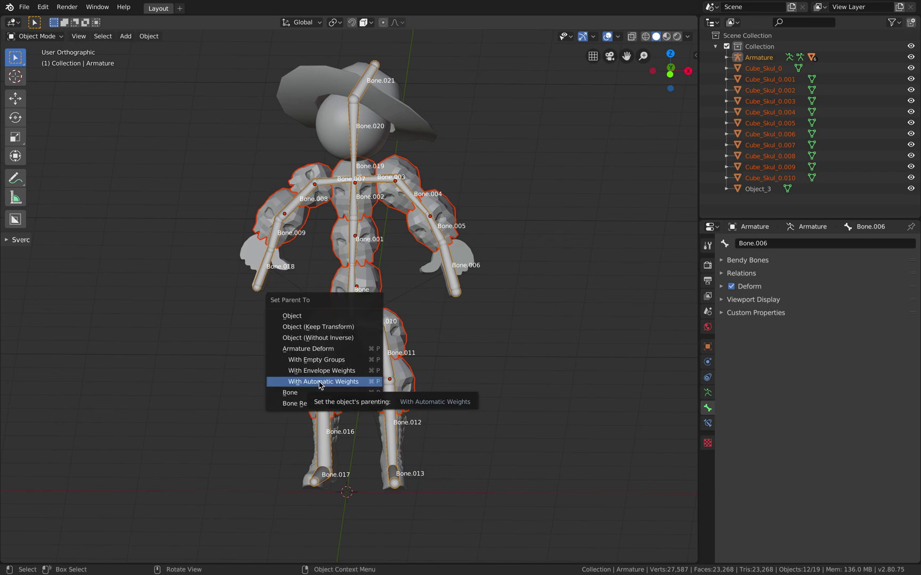
{"action": "left_click", "coordinate": [321, 385]}
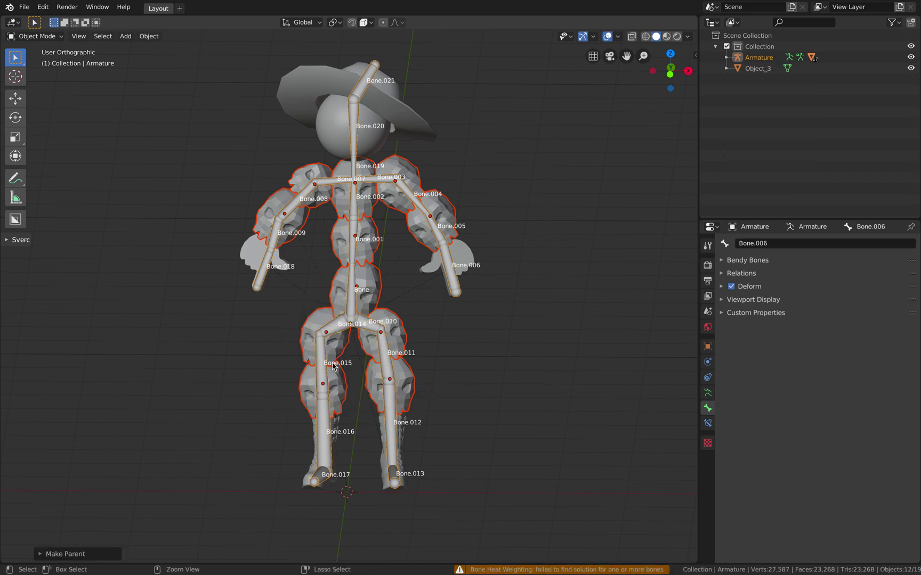
{"action": "key", "text": "ctrl+p"}
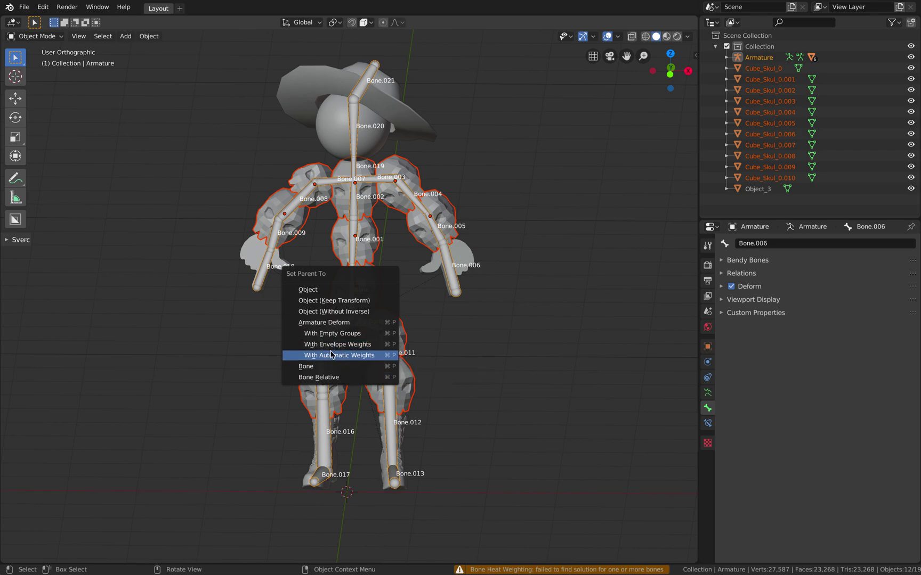
{"action": "left_click", "coordinate": [332, 354]}
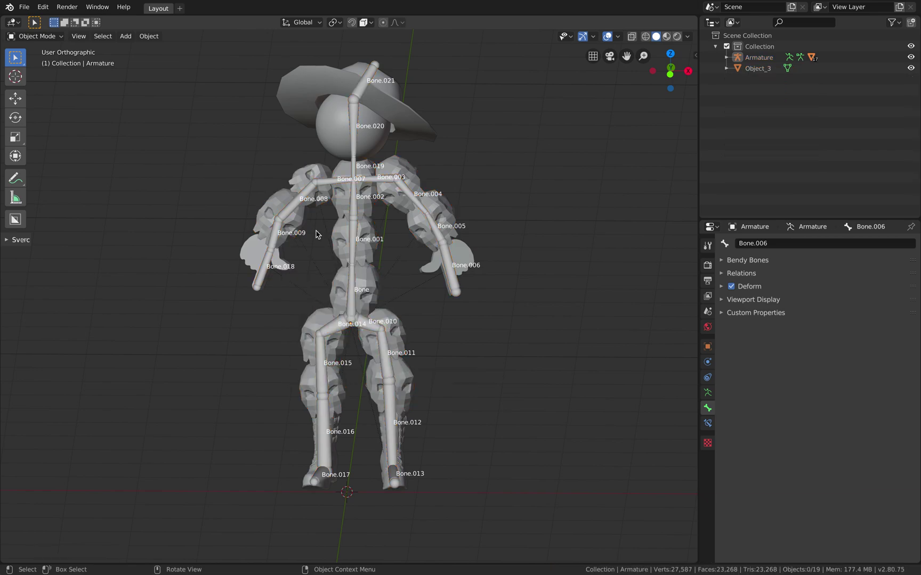
In Pose Mode, try rotating the arm bones Bone.004 and Bone.005 to test the deformation, cancelling each rotation.
{"action": "left_click", "coordinate": [49, 37]}
{"action": "left_click", "coordinate": [53, 73]}
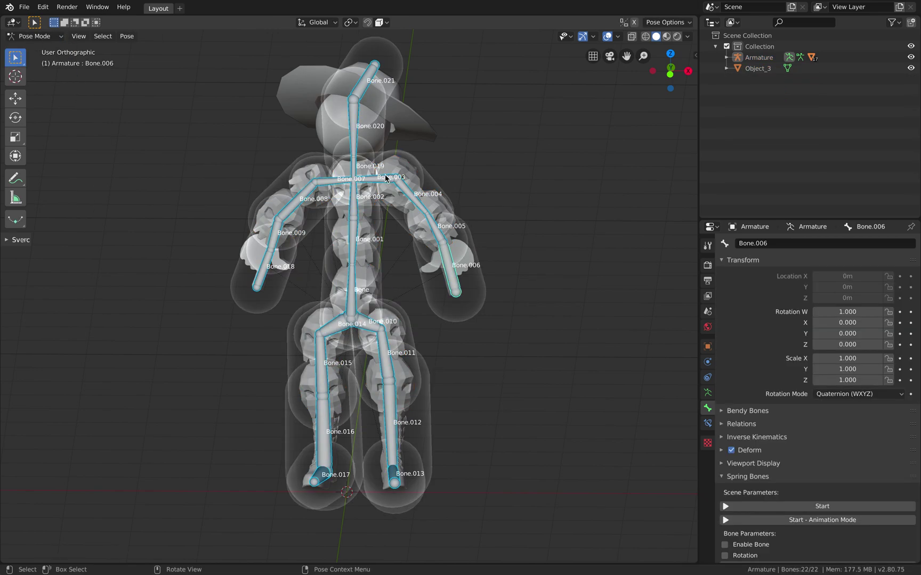
{"action": "left_click", "coordinate": [408, 202]}
{"action": "key", "text": "r"}
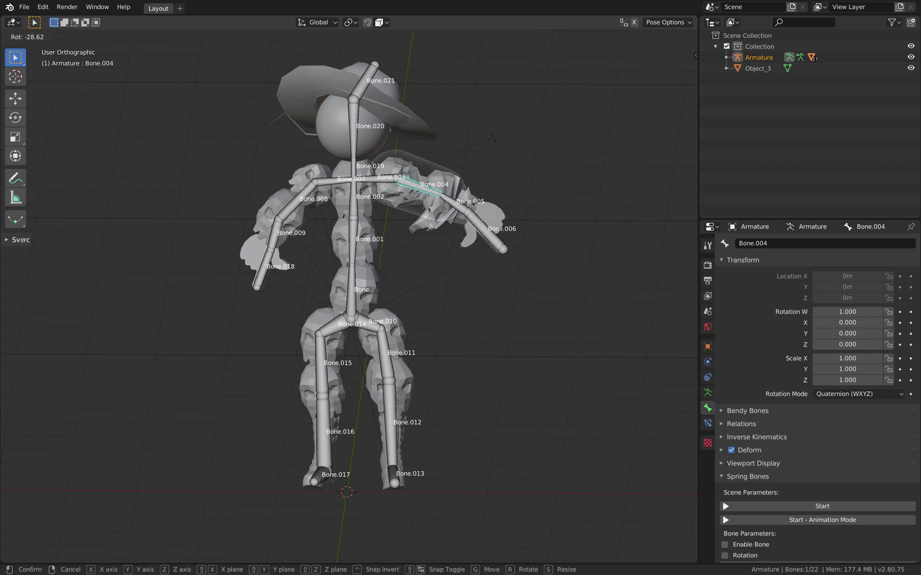
{"action": "left_click", "coordinate": [465, 210]}
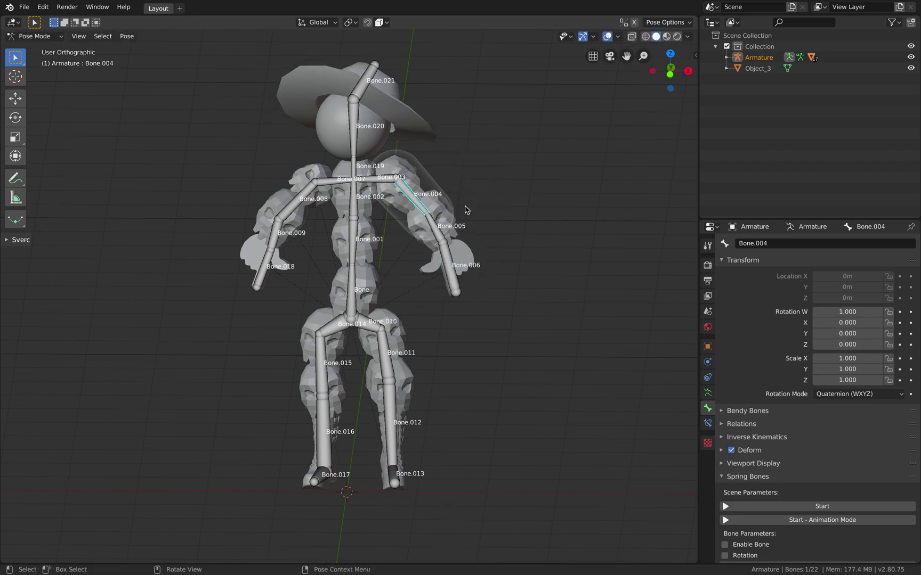
{"action": "left_click", "coordinate": [442, 230]}
{"action": "key", "text": "r"}
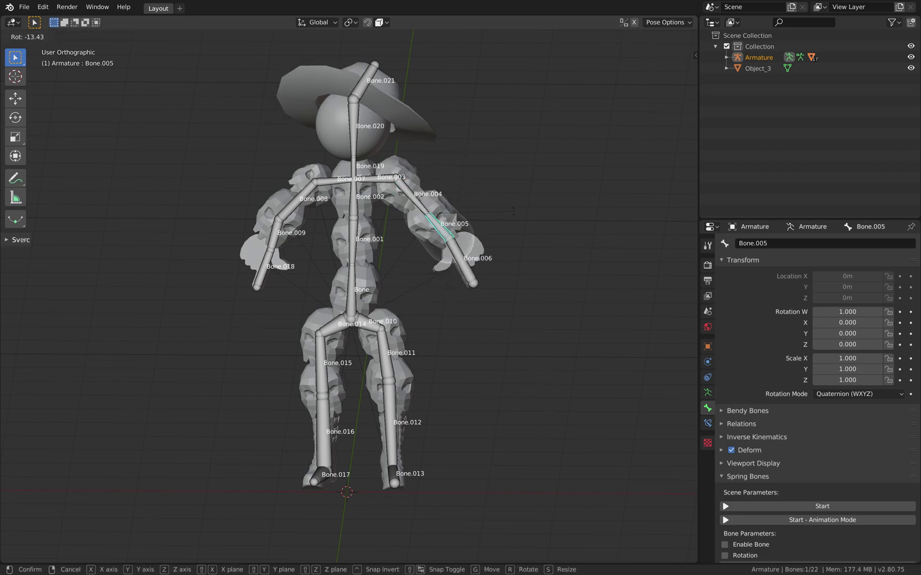
{"action": "left_click", "coordinate": [488, 223]}
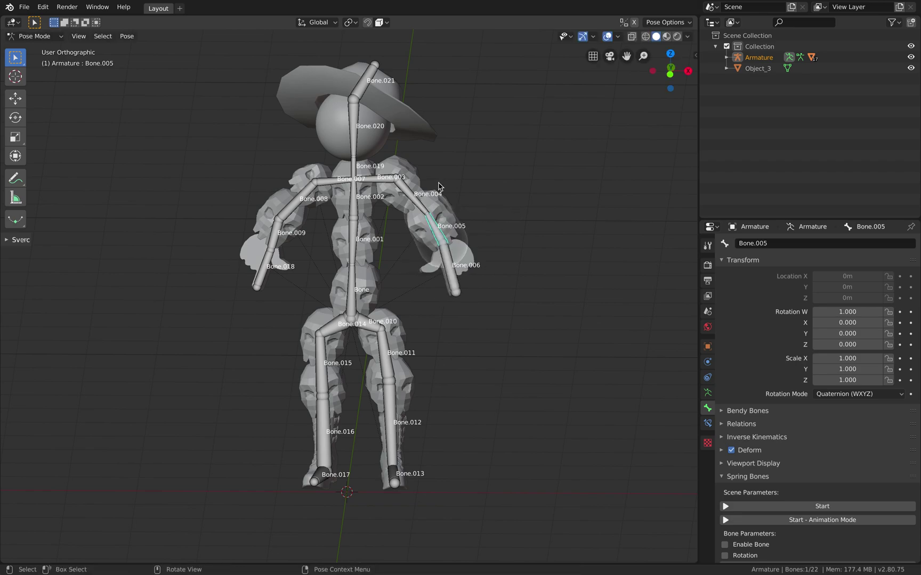
Try rotating the spine bones Bone.001 and Bone.002 to test the torso deformation, cancelling each rotation.
{"action": "left_click", "coordinate": [352, 234]}
{"action": "key", "text": "r"}
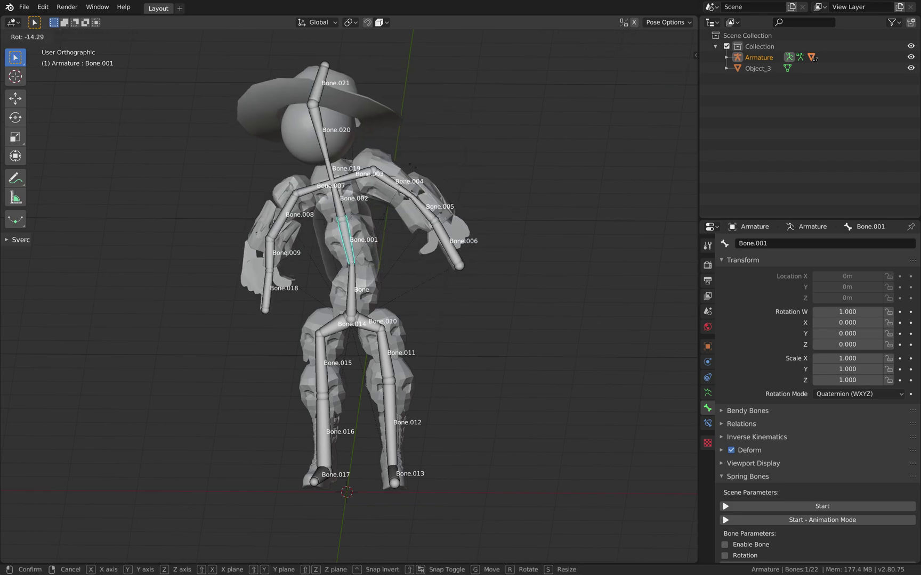
{"action": "right_click", "coordinate": [412, 165]}
{"action": "left_click", "coordinate": [360, 205]}
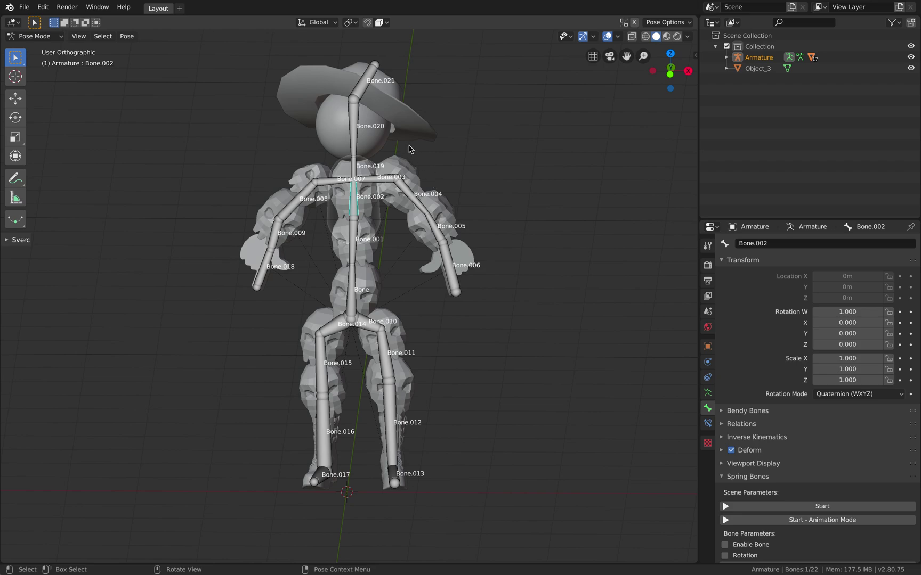
{"action": "key", "text": "r"}
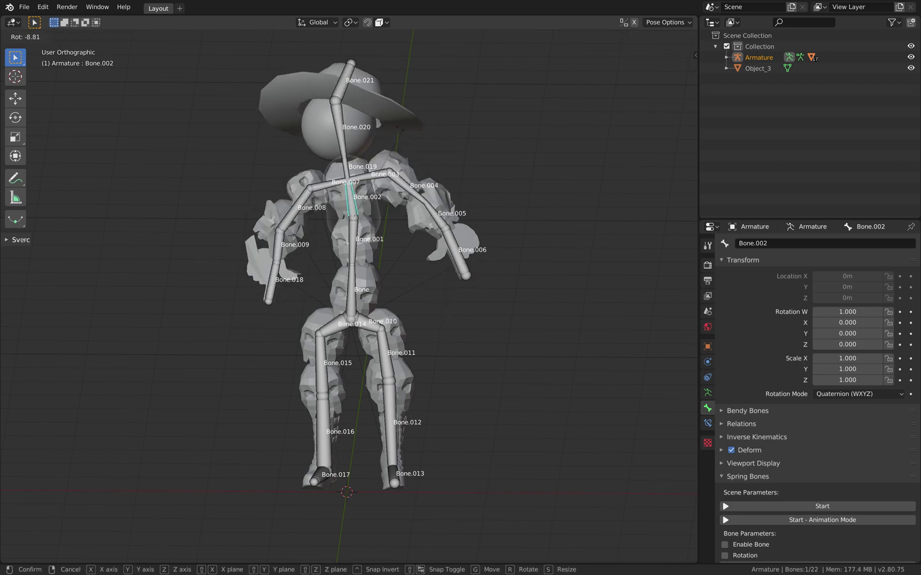
{"action": "right_click", "coordinate": [416, 147]}
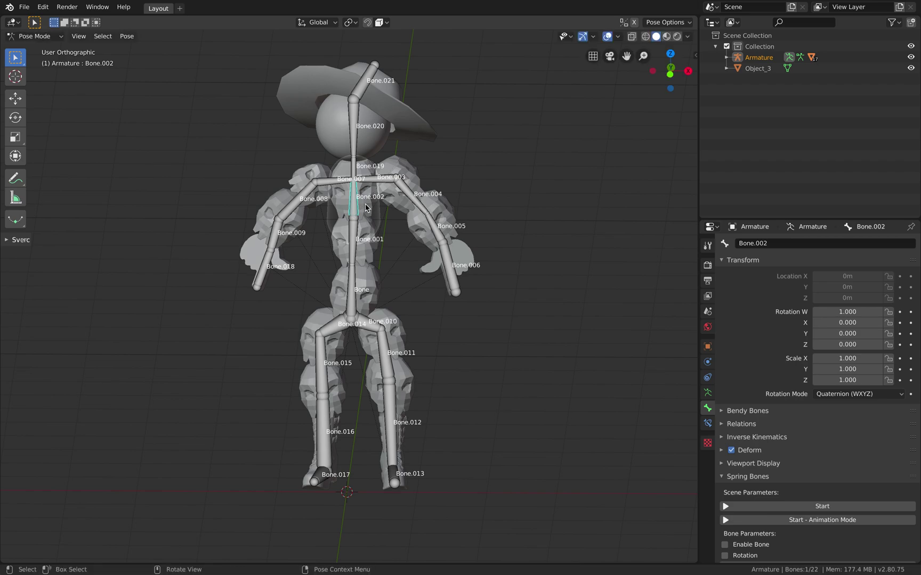
{"action": "key", "text": "a"}
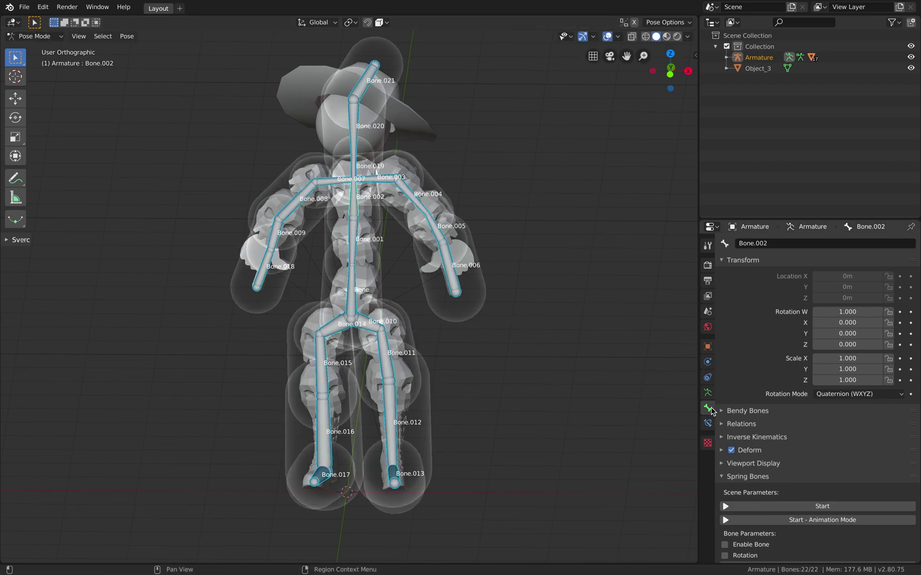
{"action": "key", "text": "alt+a"}
{"action": "left_click", "coordinate": [47, 36]}
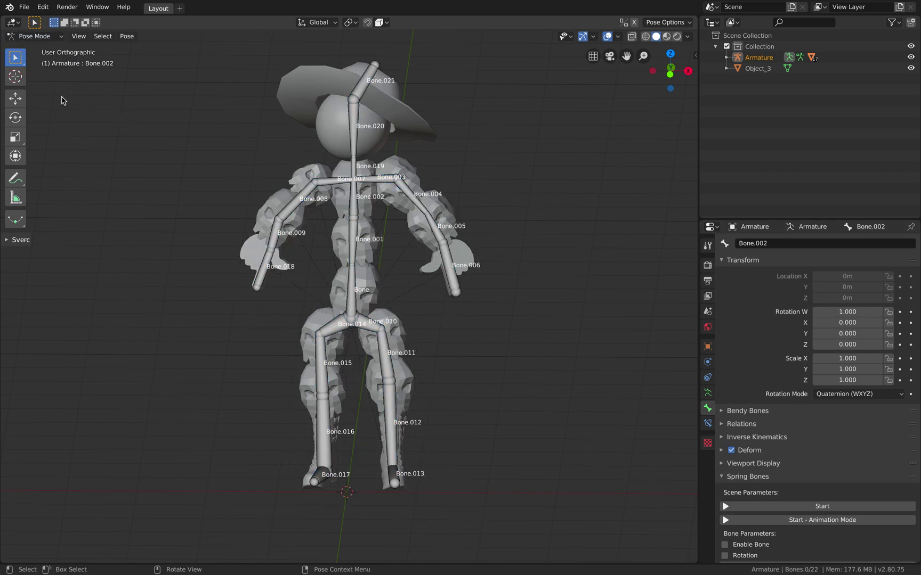
{"action": "left_click", "coordinate": [330, 189]}
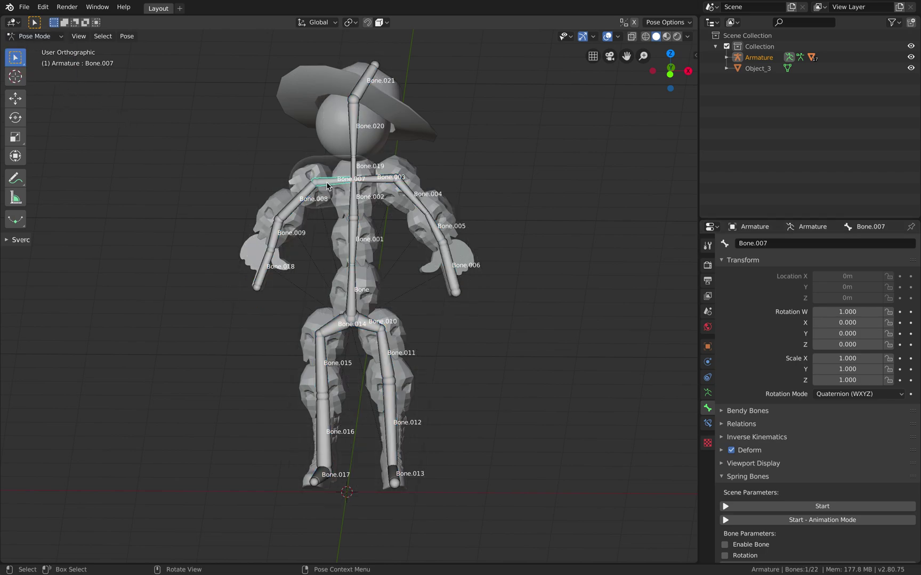
{"action": "left_click", "coordinate": [40, 36]}
{"action": "left_click", "coordinate": [42, 48]}
{"action": "left_click", "coordinate": [240, 136]}
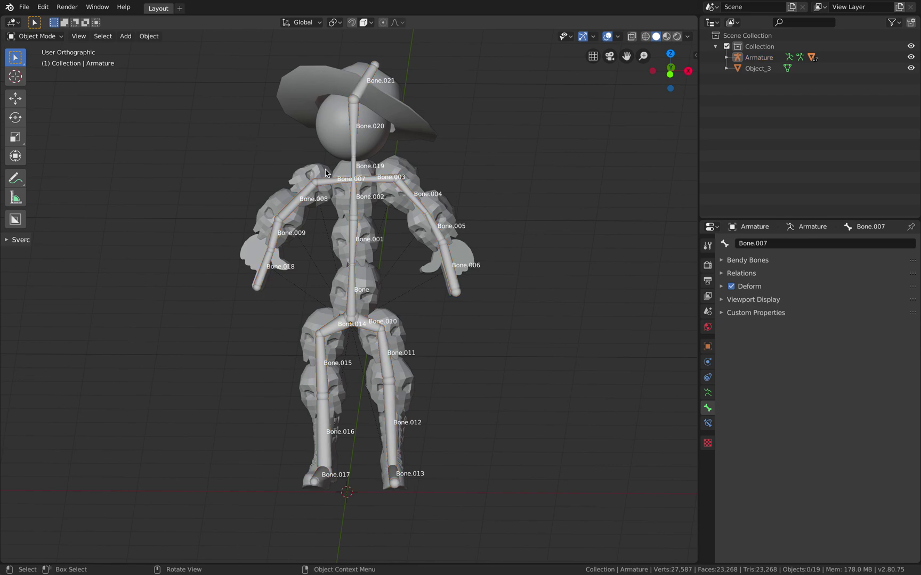
Enter Pose Mode and rotate Bone.004 and Bone.005 to raise the arm outward to roughly horizontal.
{"action": "left_click", "coordinate": [53, 35]}
{"action": "left_click", "coordinate": [41, 73]}
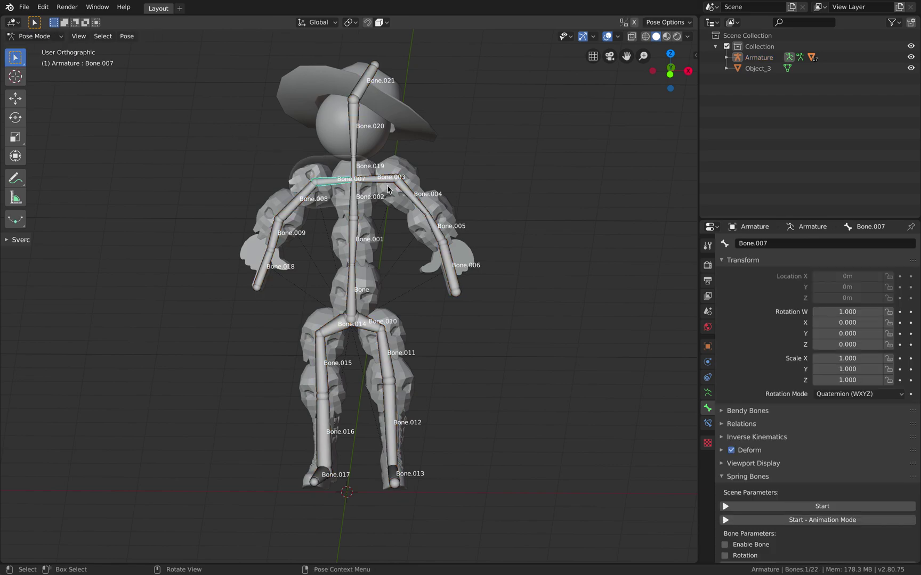
{"action": "left_click", "coordinate": [449, 198]}
{"action": "key", "text": "r"}
{"action": "left_click", "coordinate": [459, 197]}
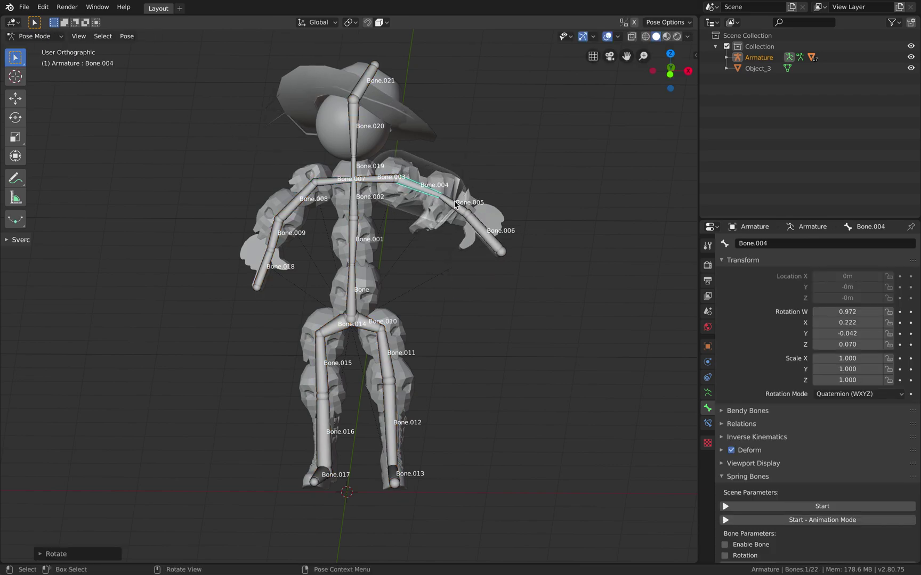
{"action": "left_click", "coordinate": [469, 210]}
{"action": "key", "text": "r"}
{"action": "left_click", "coordinate": [483, 148]}
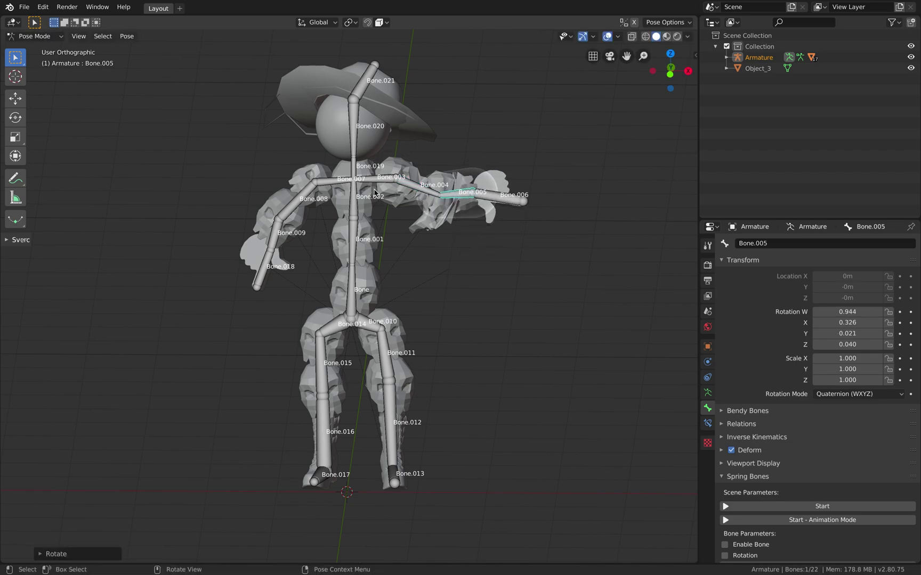
Rotate the spine bones Bone.002 and Bone.001 so the upper body leans toward the raised arm.
{"action": "left_click", "coordinate": [355, 189]}
{"action": "key", "text": "r"}
{"action": "left_click", "coordinate": [366, 194]}
{"action": "left_click", "coordinate": [351, 230]}
{"action": "key", "text": "r"}
{"action": "left_click", "coordinate": [357, 267]}
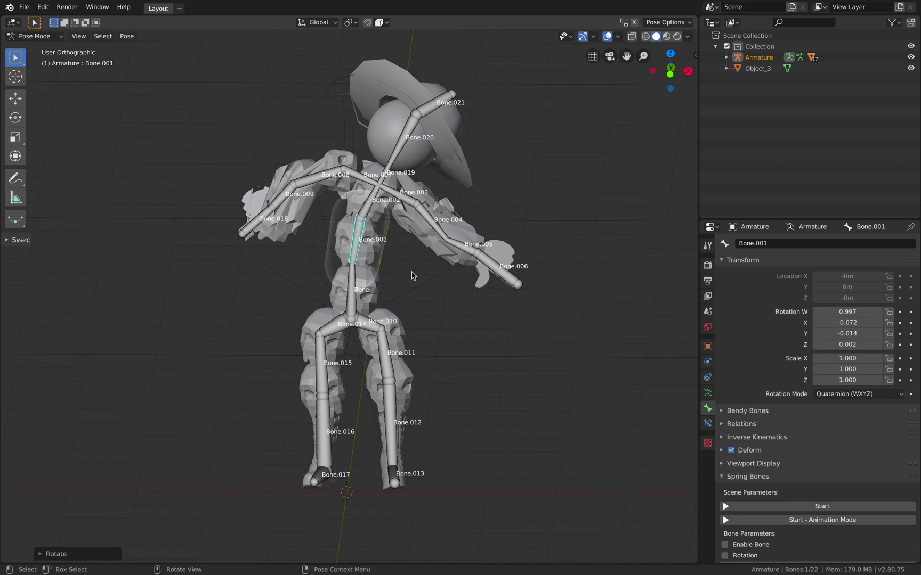
Try rotating the lowest spine bone, clear that rotation, and return the armature to Object Mode.
{"action": "left_click", "coordinate": [352, 290]}
{"action": "key", "text": "r"}
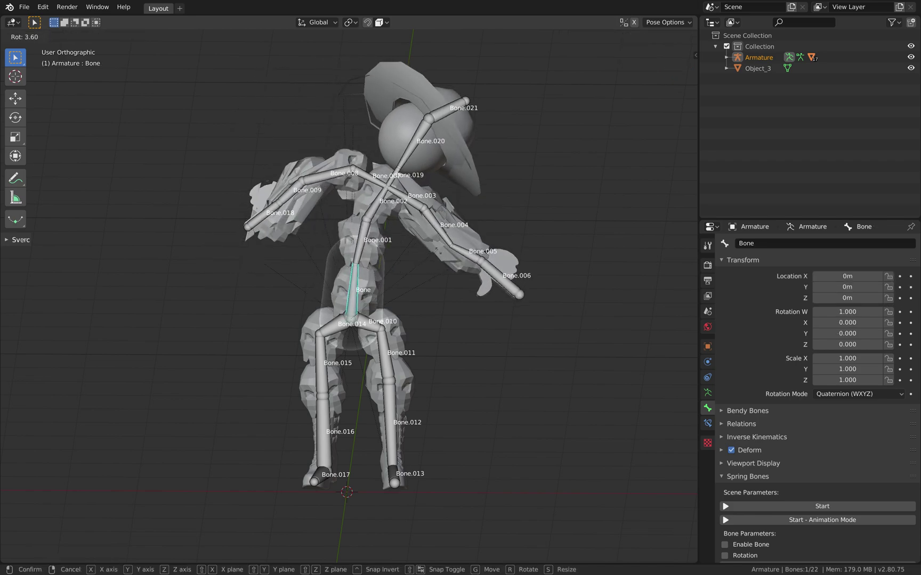
{"action": "left_click", "coordinate": [421, 229]}
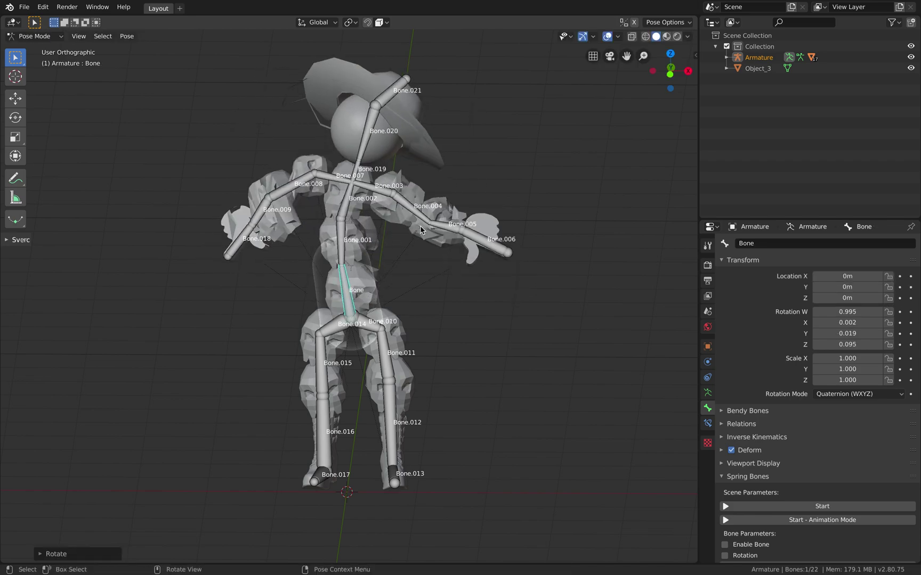
{"action": "key", "text": "alt+r"}
{"action": "key", "text": "ctrl+Tab"}
{"action": "left_click", "coordinate": [381, 242]}
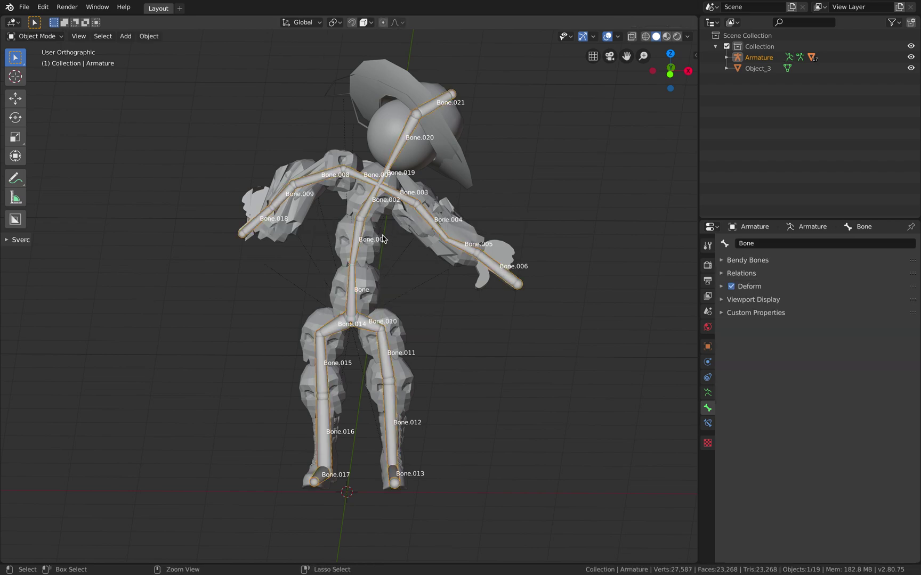
Enter Pose Mode on the armature and clear the rotations of spine bones Bone.001 and Bone.002.
{"action": "key", "text": "ctrl+Tab"}
{"action": "left_click", "coordinate": [371, 250]}
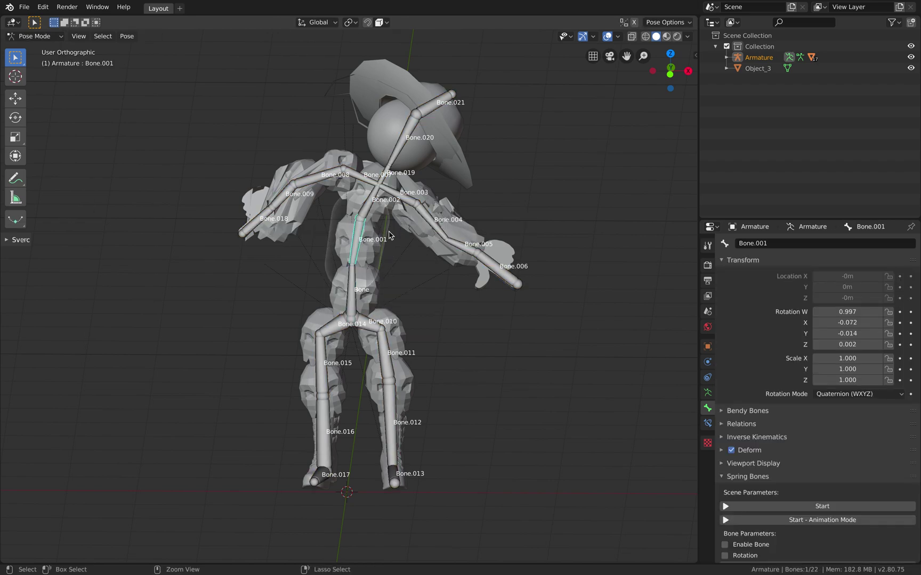
{"action": "key", "text": "alt+r"}
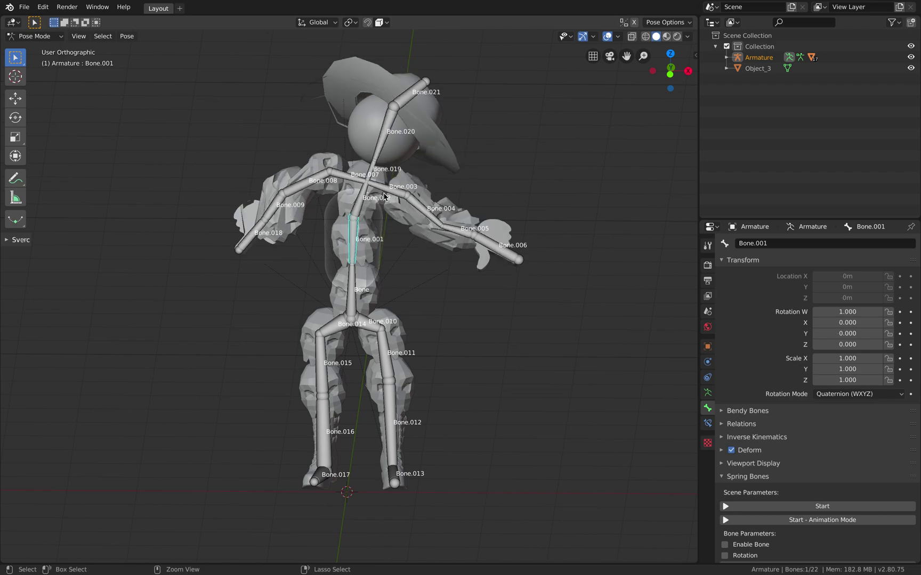
{"action": "left_click", "coordinate": [382, 206]}
{"action": "key", "text": "alt+r"}
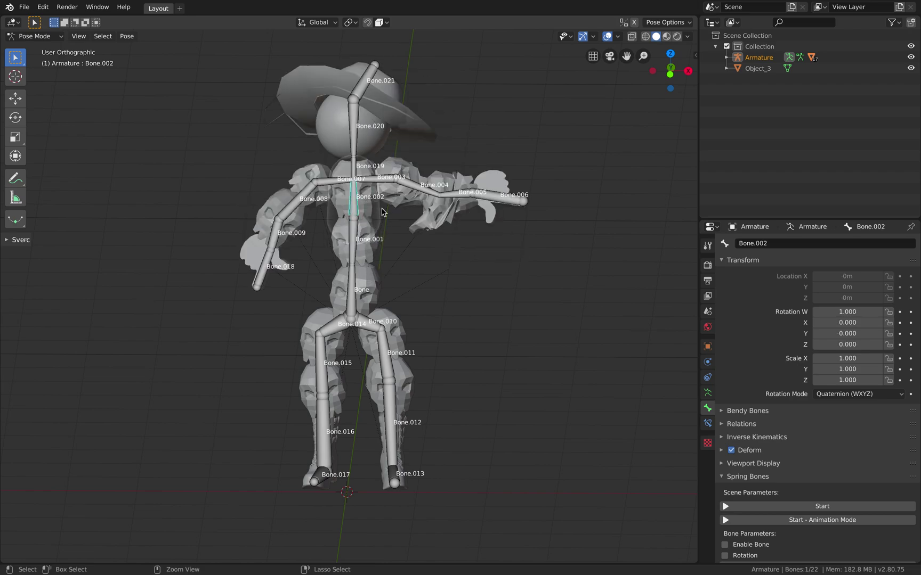
{"action": "key", "text": "alt+a"}
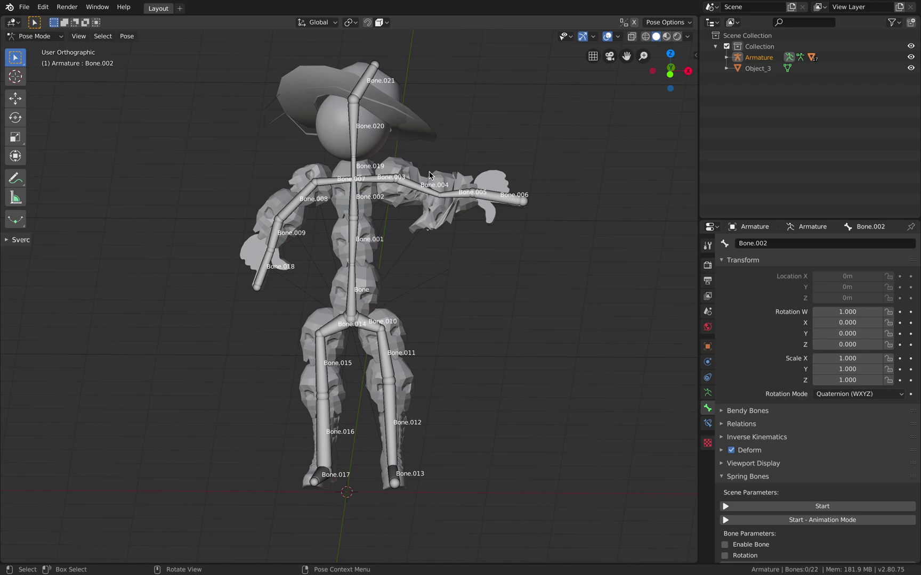
Clear the rotations of the raised arm's bones Bone.005 and Bone.004, and return the armature to Object Mode.
{"action": "key", "text": "ctrl+z"}
{"action": "left_click", "coordinate": [460, 193]}
{"action": "key", "text": "alt+r"}
{"action": "left_click", "coordinate": [427, 189]}
{"action": "key", "text": "alt+r"}
{"action": "key", "text": "ctrl+z"}
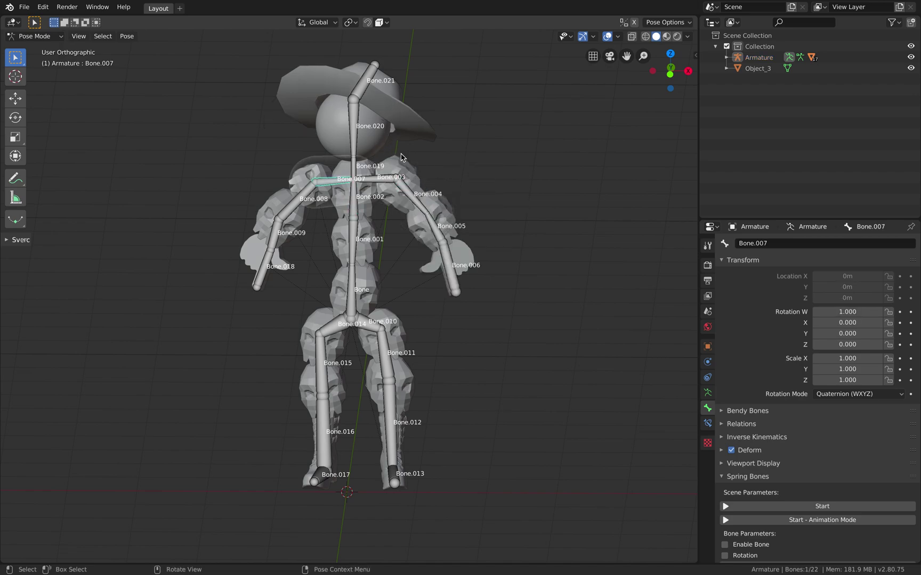
{"action": "left_click", "coordinate": [418, 139]}
{"action": "middle_click_drag", "start_coordinate": [245, 106], "coordinate": [253, 105]}
{"action": "left_click", "coordinate": [54, 37]}
{"action": "left_click", "coordinate": [33, 50]}
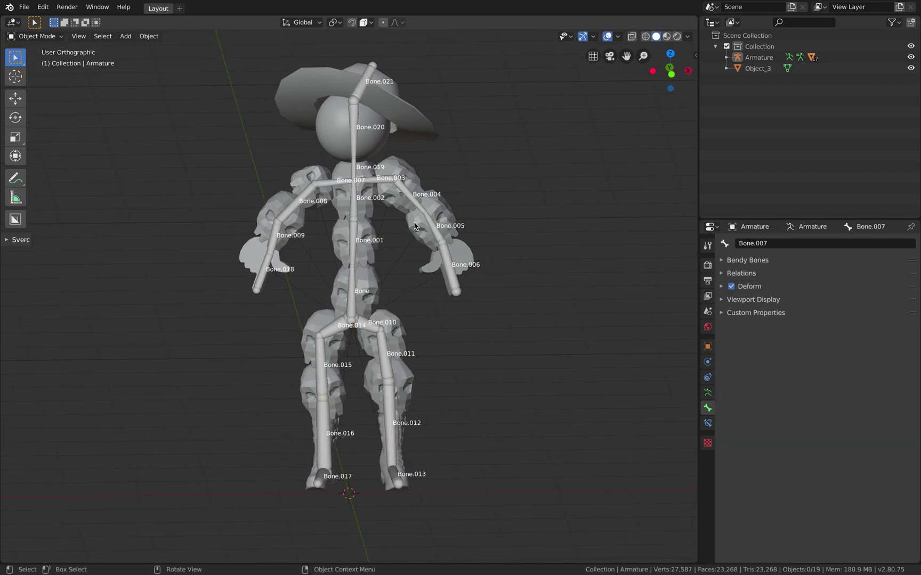
Select the head sphere and show its Armature modifier settings.
{"action": "left_click", "coordinate": [381, 211]}
{"action": "left_click", "coordinate": [372, 157]}
{"action": "left_click", "coordinate": [708, 363]}
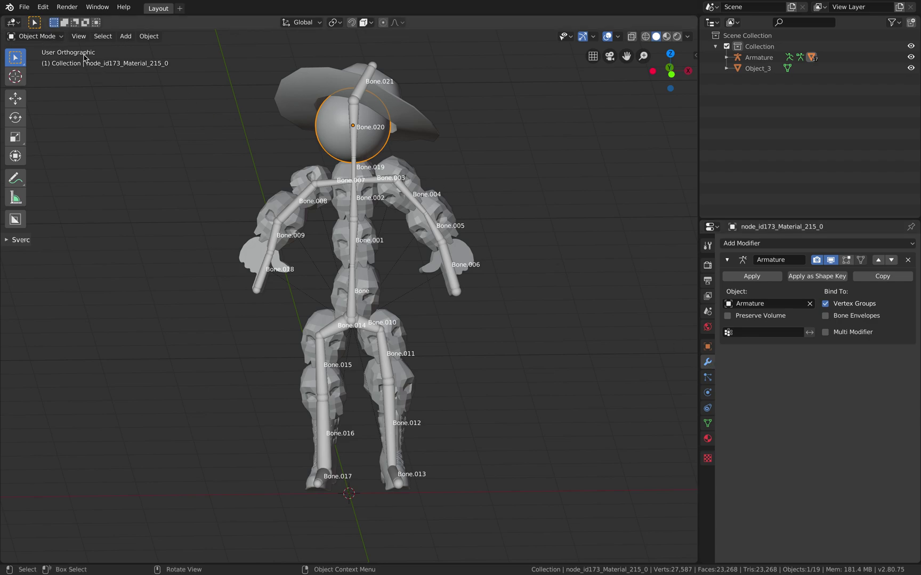
Try rotating the head bone Bone.020 in Pose Mode to test the head and hat, cancel it and return to Object Mode.
{"action": "left_click", "coordinate": [354, 144]}
{"action": "left_click", "coordinate": [59, 36]}
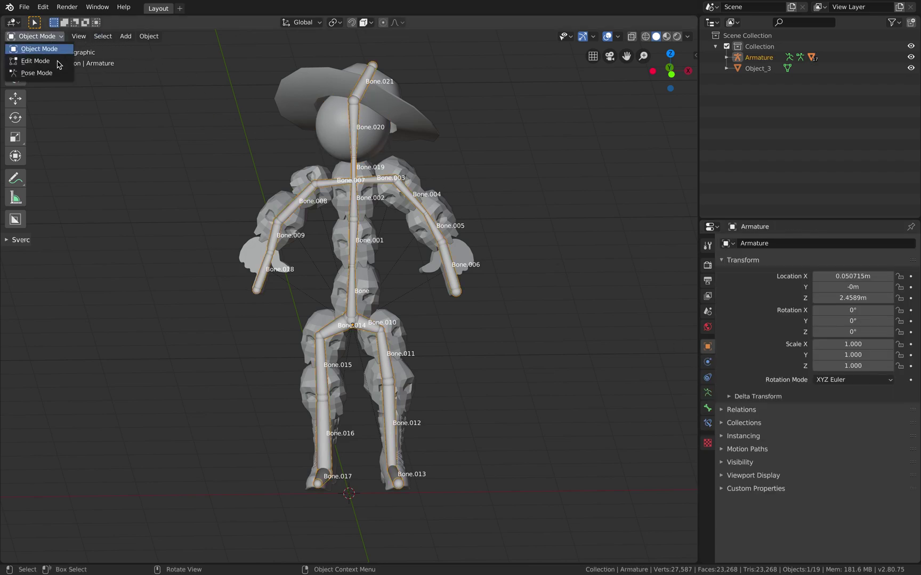
{"action": "left_click", "coordinate": [53, 71]}
{"action": "left_click", "coordinate": [353, 133]}
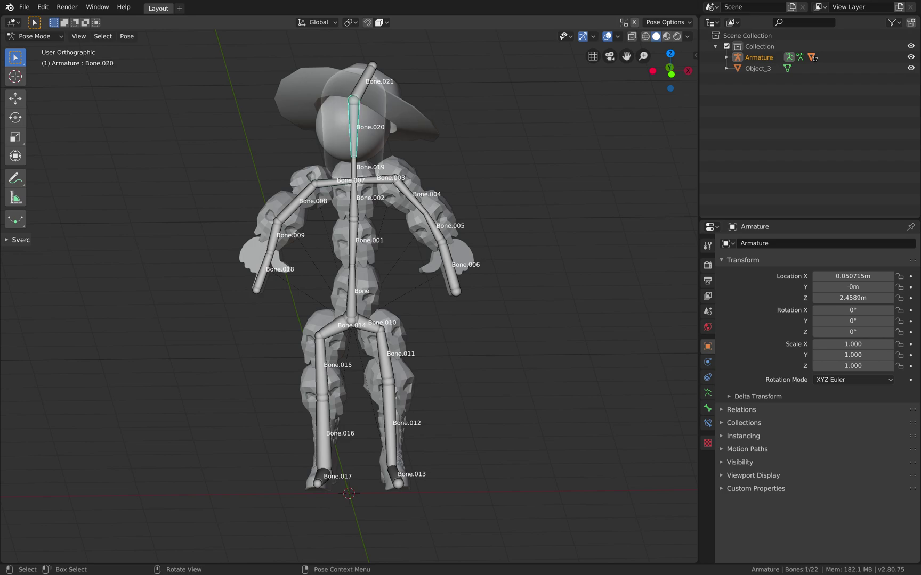
{"action": "key", "text": "r"}
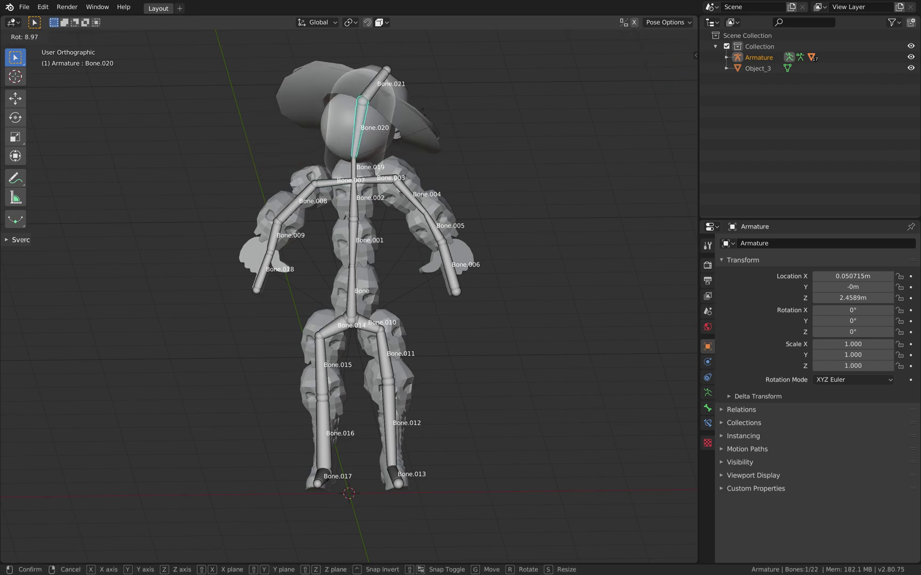
{"action": "left_click", "coordinate": [425, 116]}
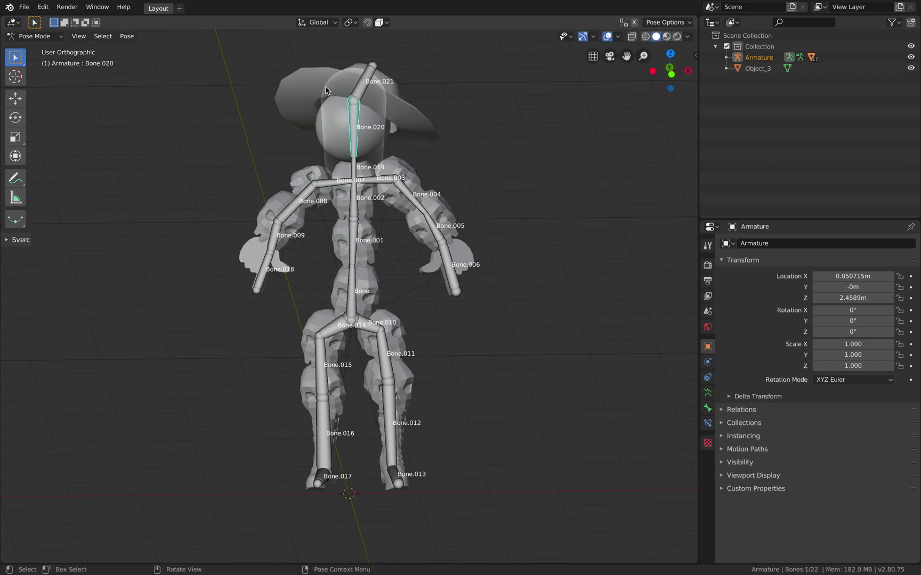
{"action": "key", "text": "ctrl+Tab"}
{"action": "left_click", "coordinate": [240, 152]}
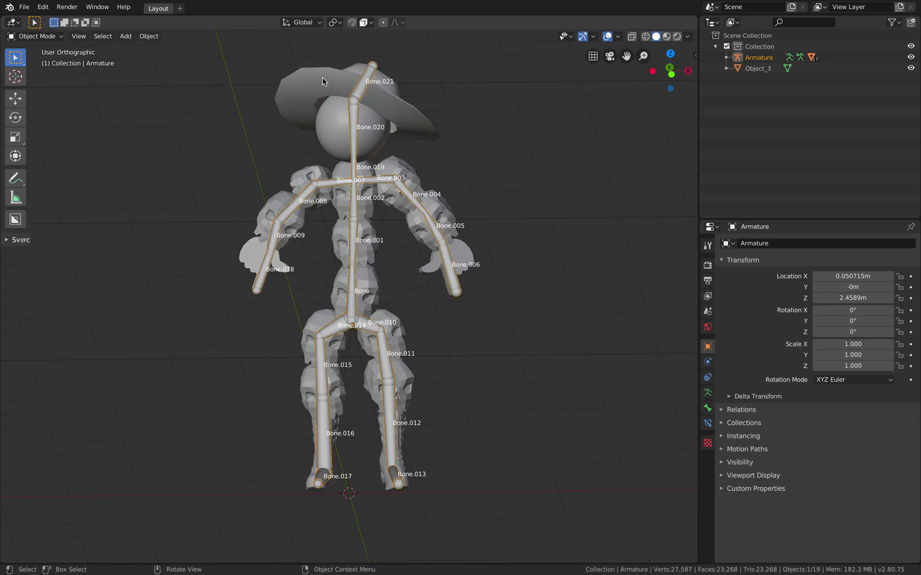
Select the hat mesh and enter Edit Mode with all of its vertices selected.
{"action": "left_click", "coordinate": [390, 126]}
{"action": "middle_click_drag", "start_coordinate": [509, 196], "coordinate": [505, 210], "text": "shift"}
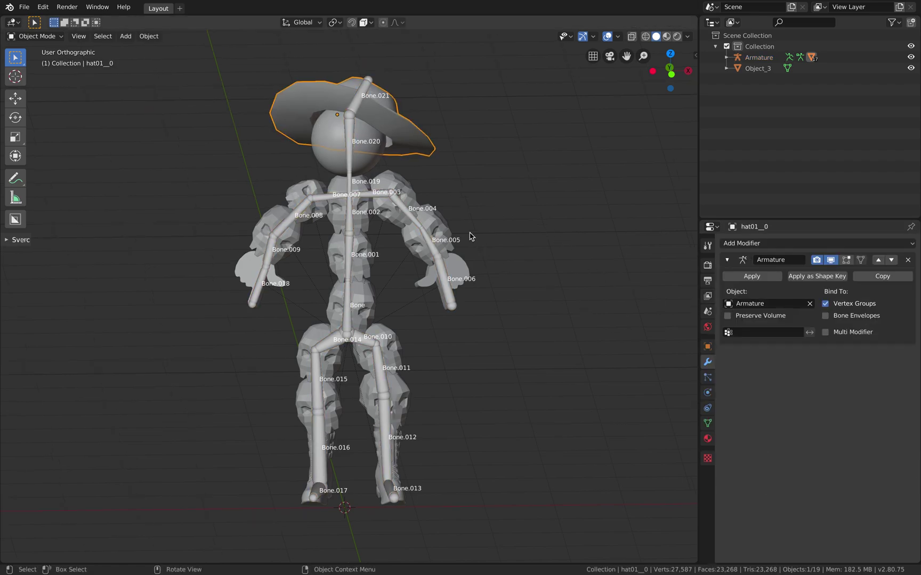
{"action": "scroll", "coordinate": [359, 133], "scroll_direction": "up", "scroll_amount": 3}
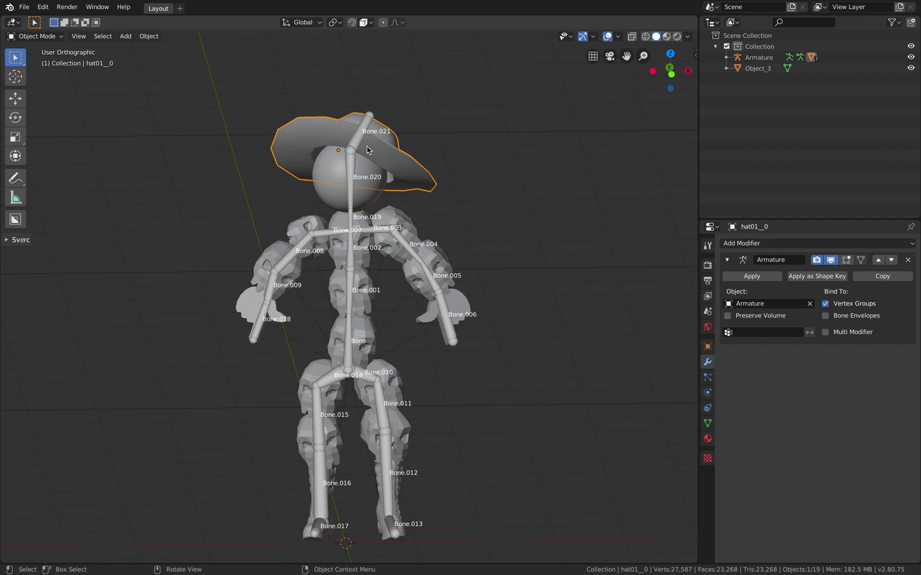
{"action": "middle_click_drag", "start_coordinate": [423, 112], "coordinate": [418, 113]}
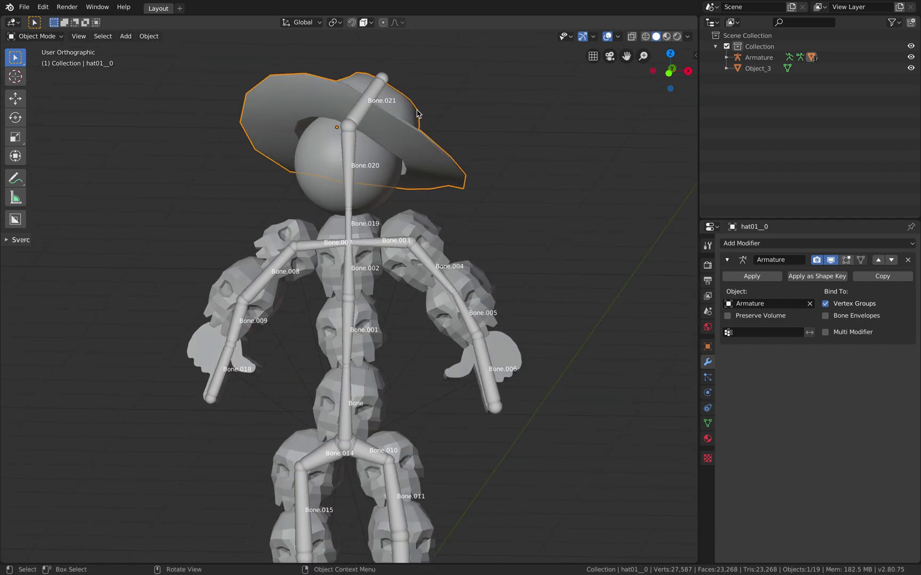
{"action": "key", "text": "ctrl+Tab"}
{"action": "left_click", "coordinate": [466, 111]}
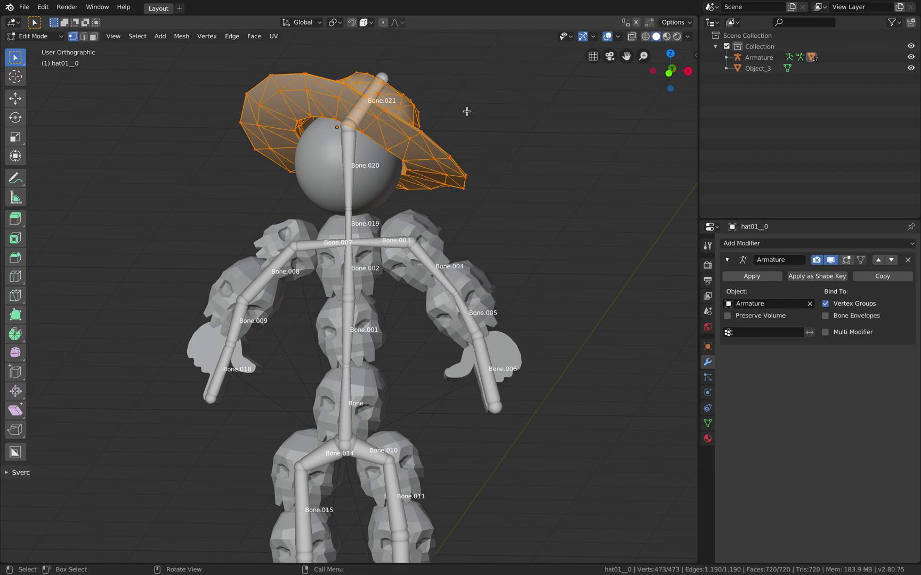
{"action": "key", "text": "alt+a"}
{"action": "key", "text": "a"}
Assign all hat vertices to the Bone.021 vertex group with a weight of 1.000.
{"action": "left_click", "coordinate": [708, 423]}
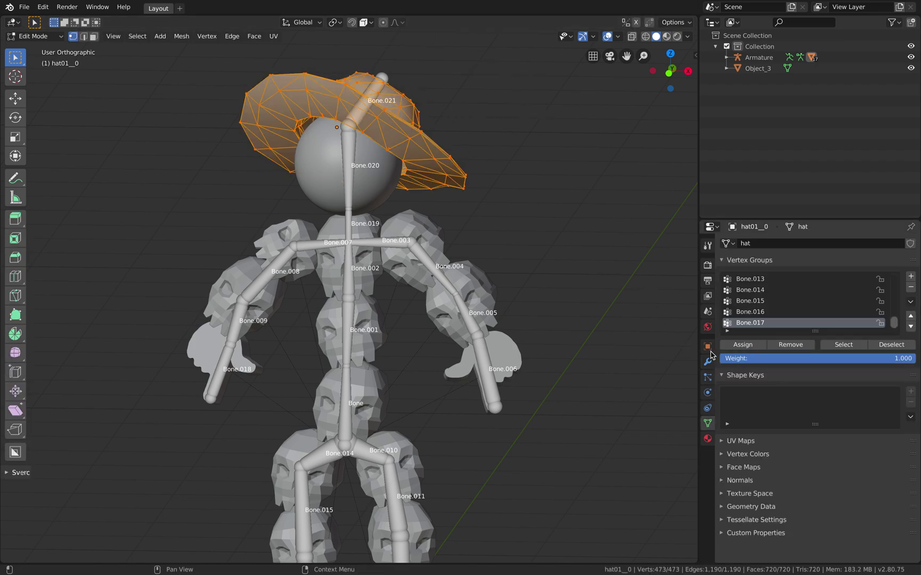
{"action": "mouse_move", "coordinate": [895, 324]}
{"action": "left_mouse_down"}
{"action": "mouse_move", "coordinate": [898, 341]}
{"action": "mouse_move", "coordinate": [896, 280]}
{"action": "mouse_move", "coordinate": [899, 308]}
{"action": "left_mouse_up"}
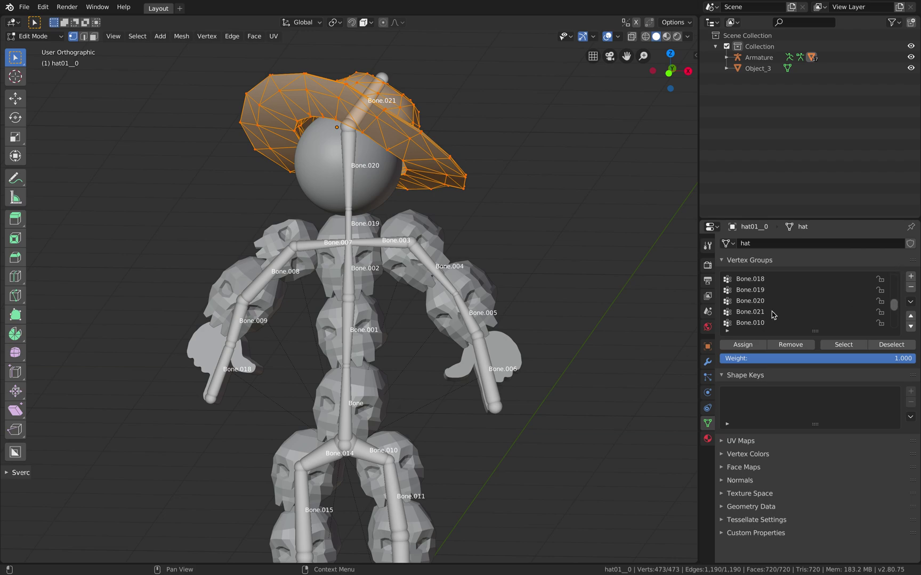
{"action": "left_click", "coordinate": [750, 314]}
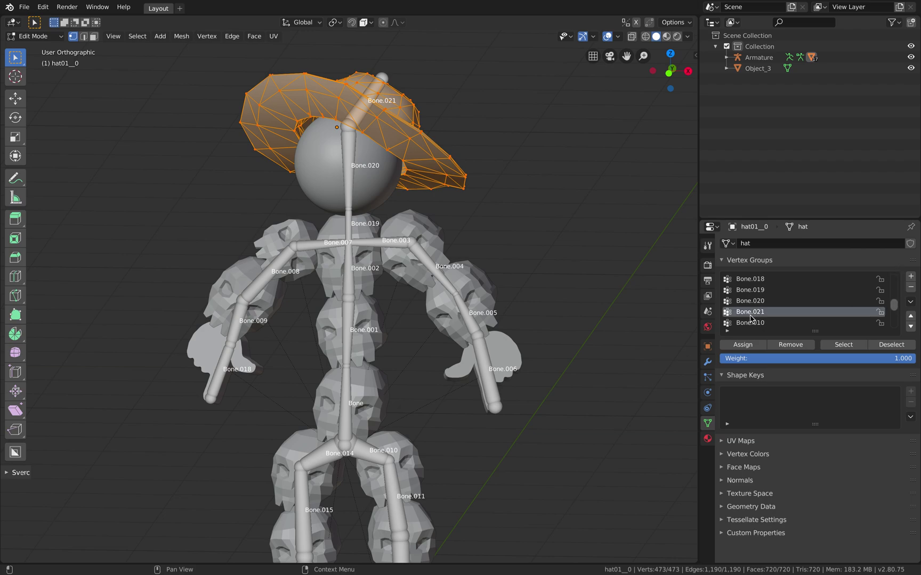
{"action": "left_click", "coordinate": [753, 345]}
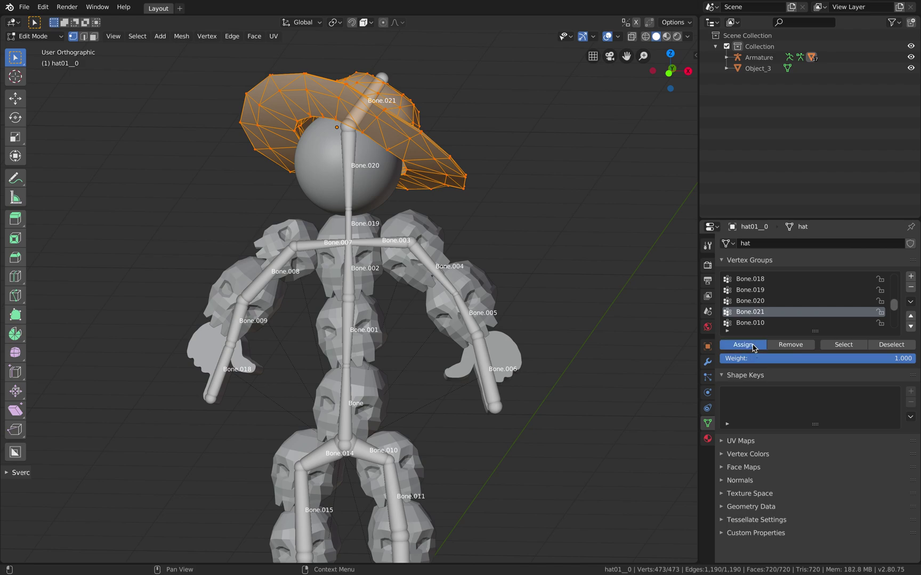
Delete every hat vertex group except Bone.021 and return to Object Mode.
{"action": "left_click_drag", "start_coordinate": [898, 304], "coordinate": [899, 334]}
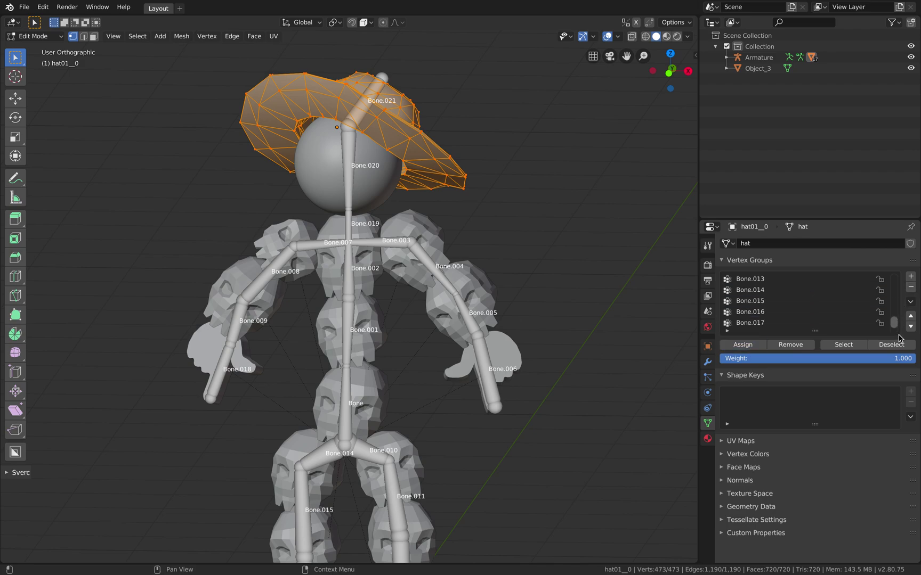
{"action": "left_click", "coordinate": [826, 326]}
{"action": "left_click", "coordinate": [911, 288]}
{"action": "left_click", "coordinate": [910, 288]}
{"action": "left_click", "coordinate": [910, 288]}
{"action": "left_click", "coordinate": [910, 288]}
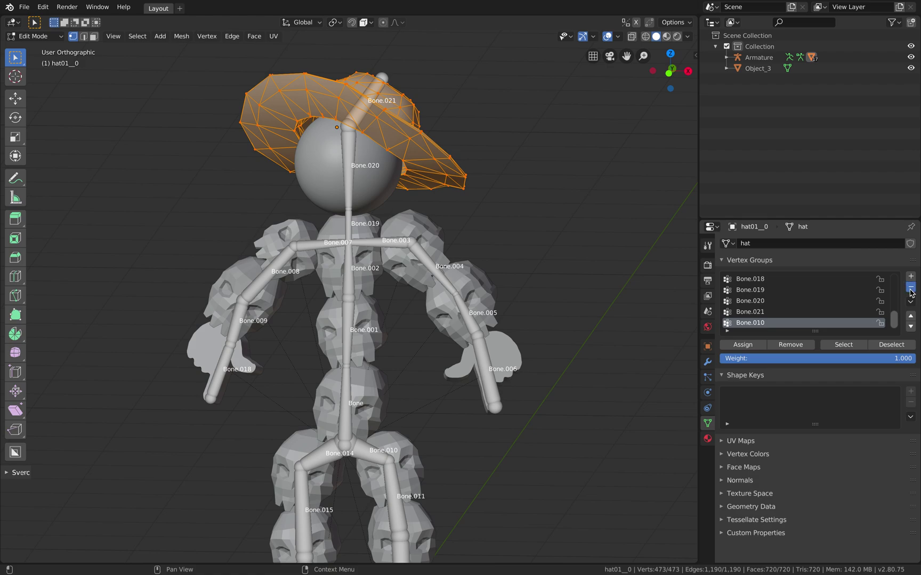
{"action": "left_click", "coordinate": [910, 288]}
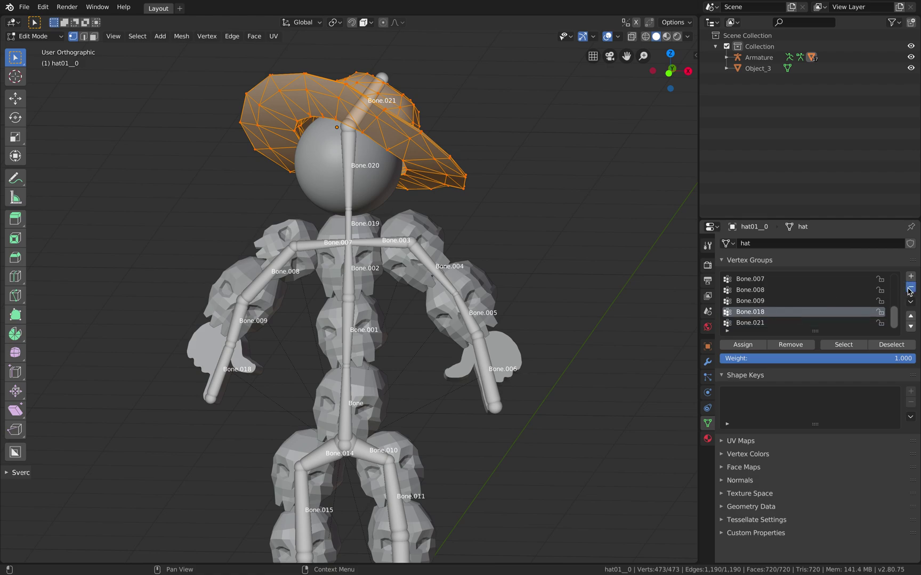
{"action": "left_click", "coordinate": [911, 290]}
{"action": "left_click", "coordinate": [910, 290]}
{"action": "left_click", "coordinate": [910, 290]}
{"action": "left_click", "coordinate": [910, 290]}
{"action": "left_click", "coordinate": [910, 291]}
{"action": "left_click", "coordinate": [911, 291]}
{"action": "left_click", "coordinate": [910, 291]}
{"action": "left_click", "coordinate": [911, 291]}
{"action": "key", "text": "ctrl+Tab"}
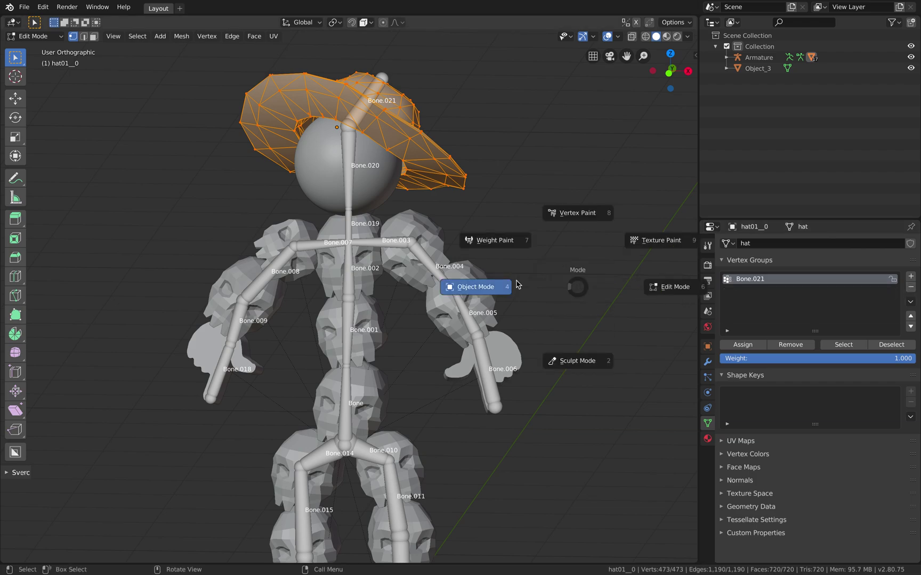
{"action": "left_click", "coordinate": [516, 281]}
Select the armature, enter Pose Mode and set its bones to display as Stick.
{"action": "left_click", "coordinate": [352, 115]}
{"action": "left_click", "coordinate": [35, 36]}
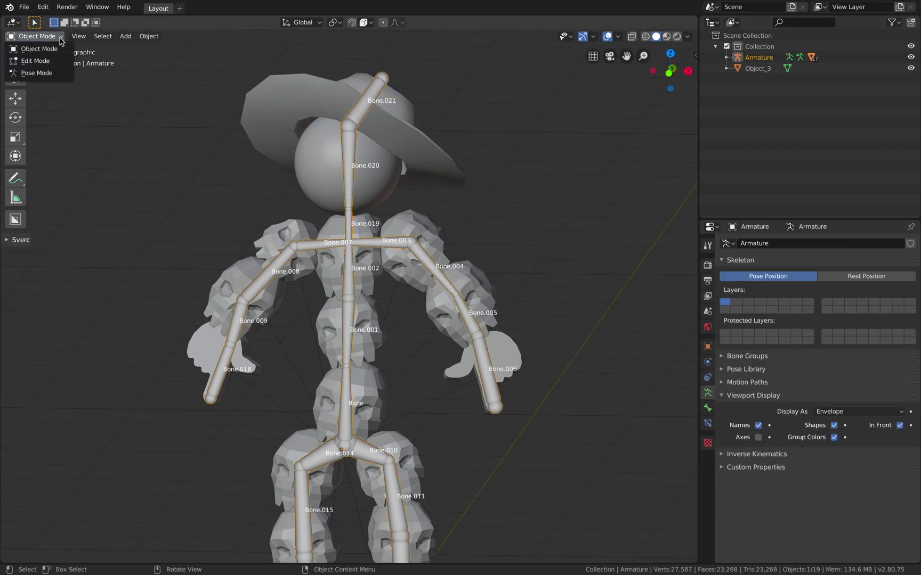
{"action": "left_click", "coordinate": [53, 74]}
{"action": "left_click", "coordinate": [365, 108]}
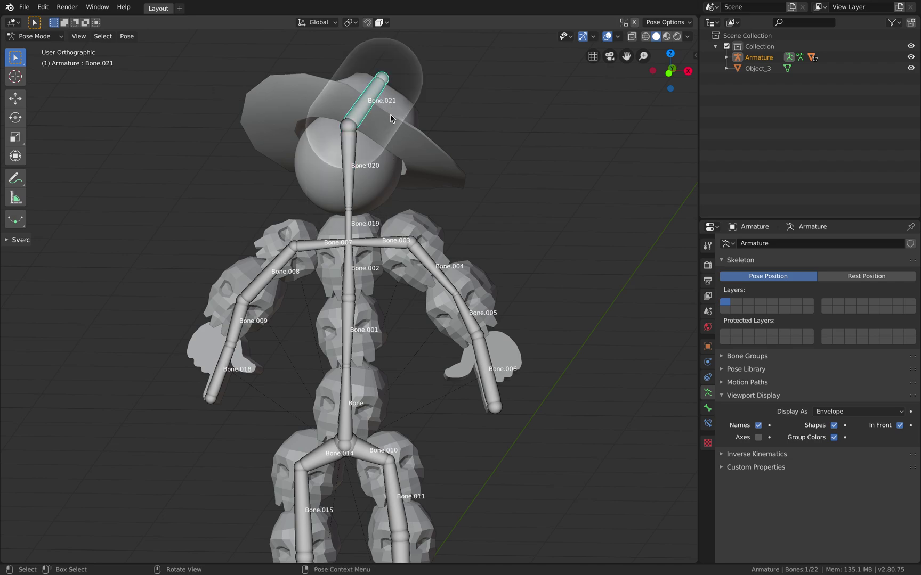
{"action": "key", "text": "a"}
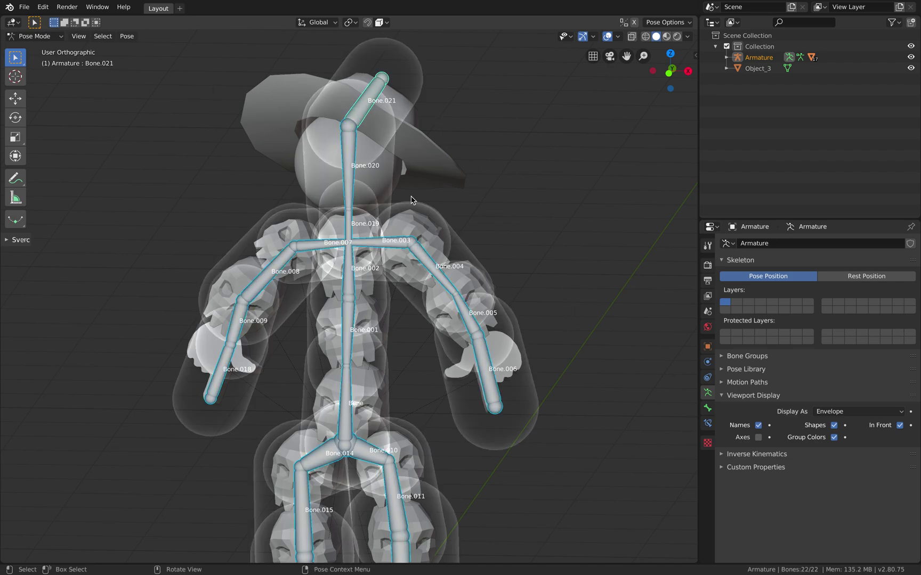
{"action": "left_click", "coordinate": [832, 412]}
{"action": "left_click", "coordinate": [823, 436]}
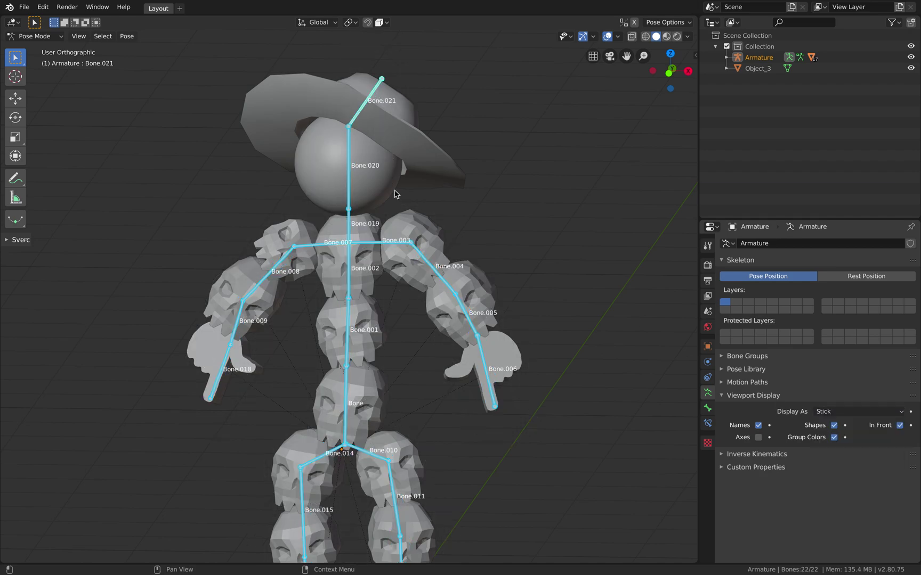
Try rotating Bone.021 to test the hat, cancel the rotation, and return to Object Mode with nothing selected.
{"action": "left_click", "coordinate": [364, 109]}
{"action": "key", "text": "r"}
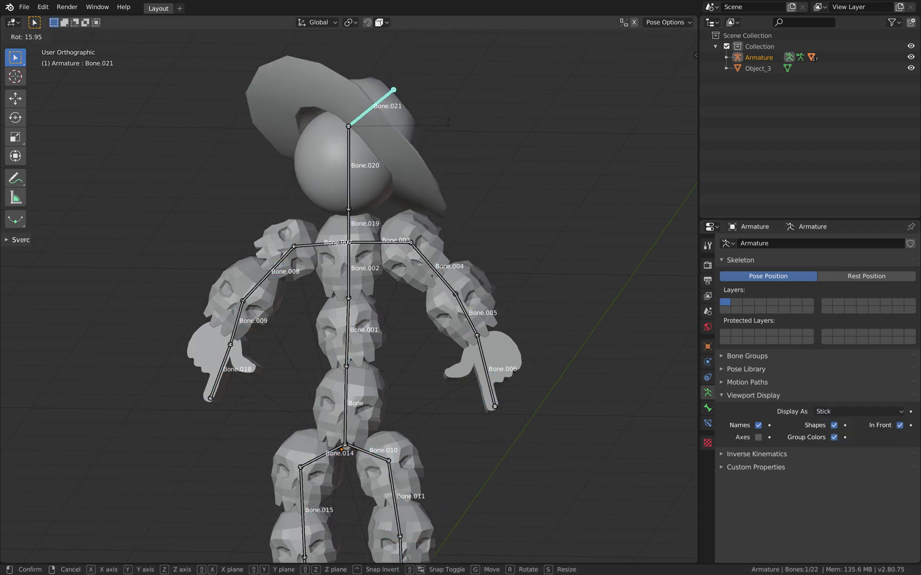
{"action": "left_click", "coordinate": [430, 86]}
{"action": "key", "text": "ctrl+Tab"}
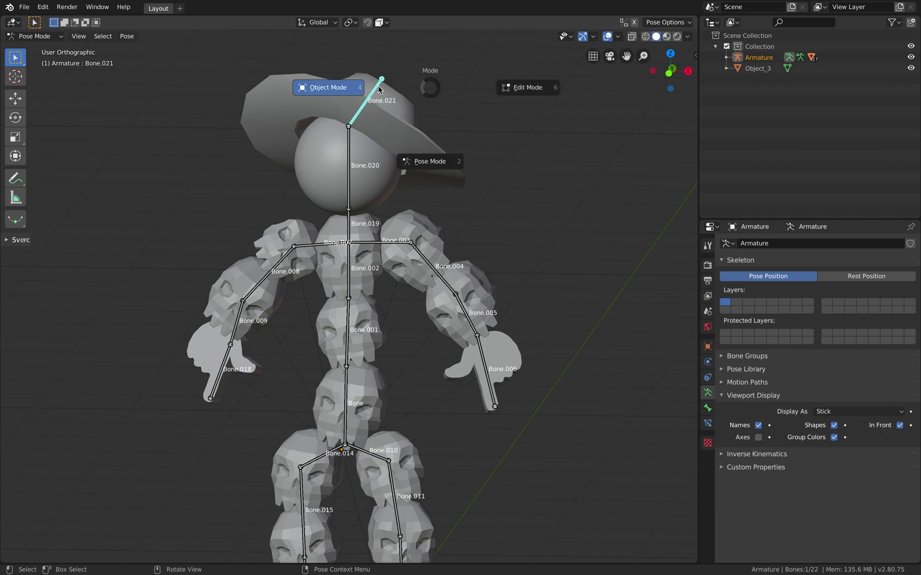
{"action": "left_click", "coordinate": [393, 97]}
{"action": "left_click", "coordinate": [458, 127]}
Select the shoulder skull between Bone.003 and Bone.004 and save the file.
{"action": "middle_click_drag", "start_coordinate": [424, 240], "coordinate": [438, 229]}
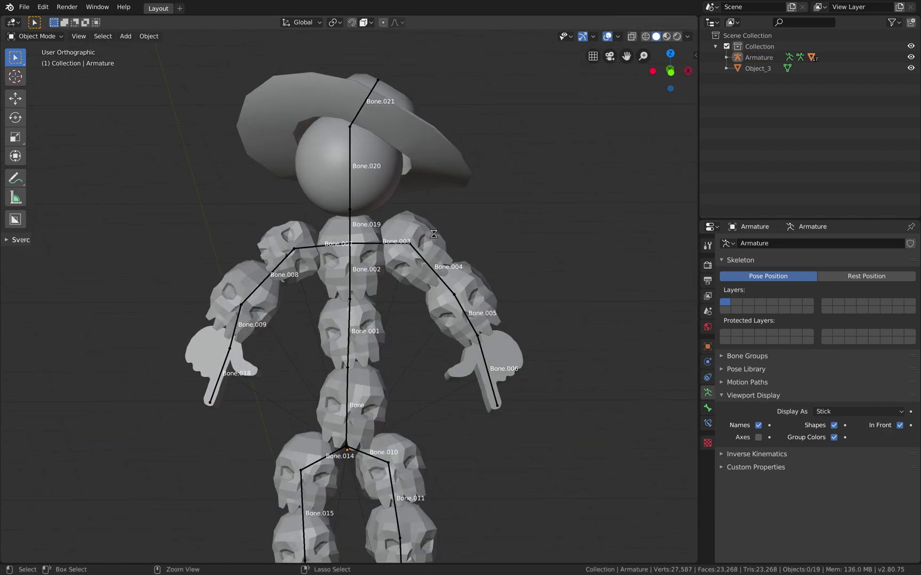
{"action": "left_click", "coordinate": [433, 236]}
{"action": "key", "text": "ctrl+s"}
Delete all vertex groups from the selected shoulder skull Cube_Skul_0.007.
{"action": "middle_click_drag", "start_coordinate": [434, 237], "coordinate": [426, 230]}
{"action": "scroll", "coordinate": [425, 230], "scroll_direction": "up", "scroll_amount": 1}
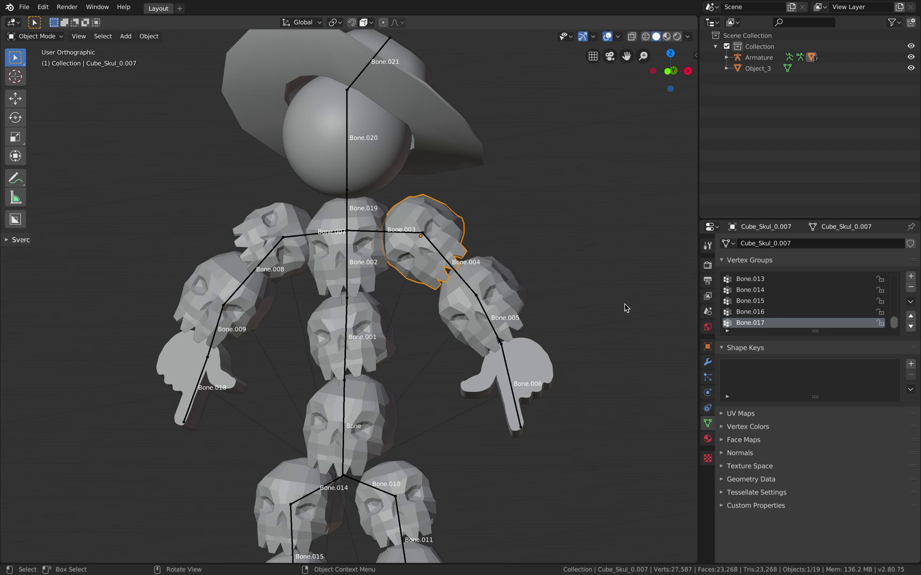
{"action": "middle_click_drag", "start_coordinate": [447, 241], "coordinate": [456, 241]}
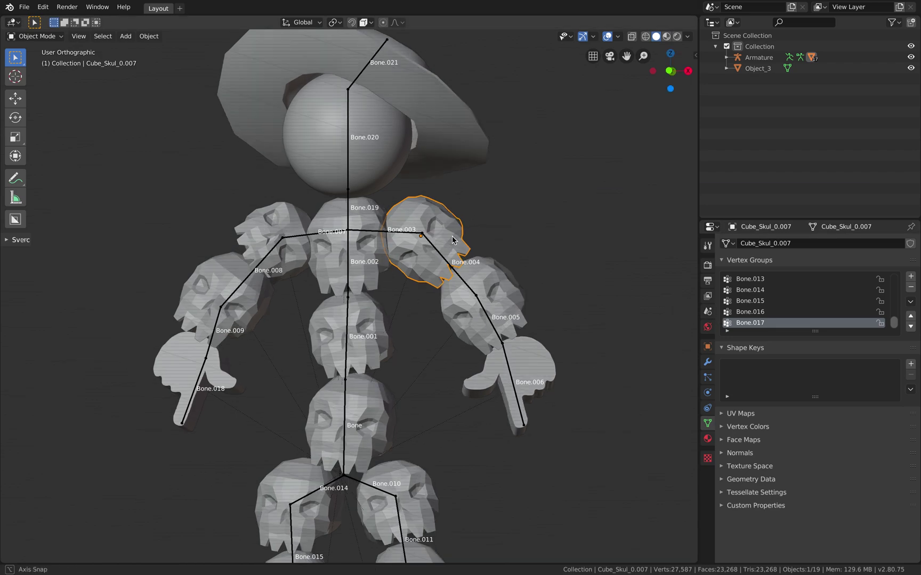
{"action": "left_click", "coordinate": [910, 290]}
{"action": "left_click", "coordinate": [910, 290]}
{"action": "left_click", "coordinate": [910, 290]}
{"action": "left_click", "coordinate": [911, 291]}
{"action": "left_click", "coordinate": [911, 290]}
{"action": "left_click", "coordinate": [910, 291]}
{"action": "left_click", "coordinate": [910, 291]}
{"action": "left_click", "coordinate": [910, 290]}
{"action": "left_click", "coordinate": [910, 290]}
{"action": "left_click", "coordinate": [910, 291]}
{"action": "left_click", "coordinate": [911, 290]}
{"action": "left_click", "coordinate": [911, 291]}
{"action": "left_click", "coordinate": [910, 291]}
{"action": "left_click", "coordinate": [910, 291]}
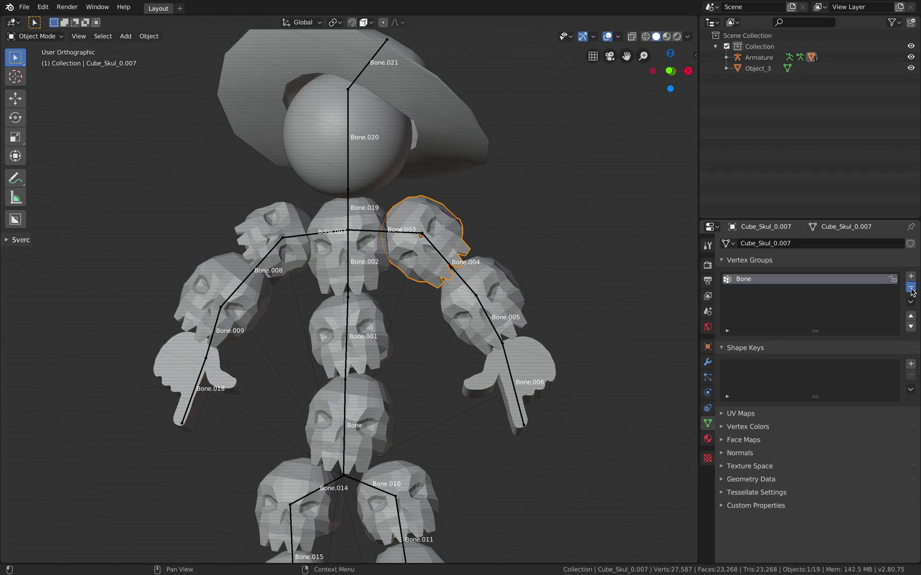
{"action": "left_click", "coordinate": [911, 290]}
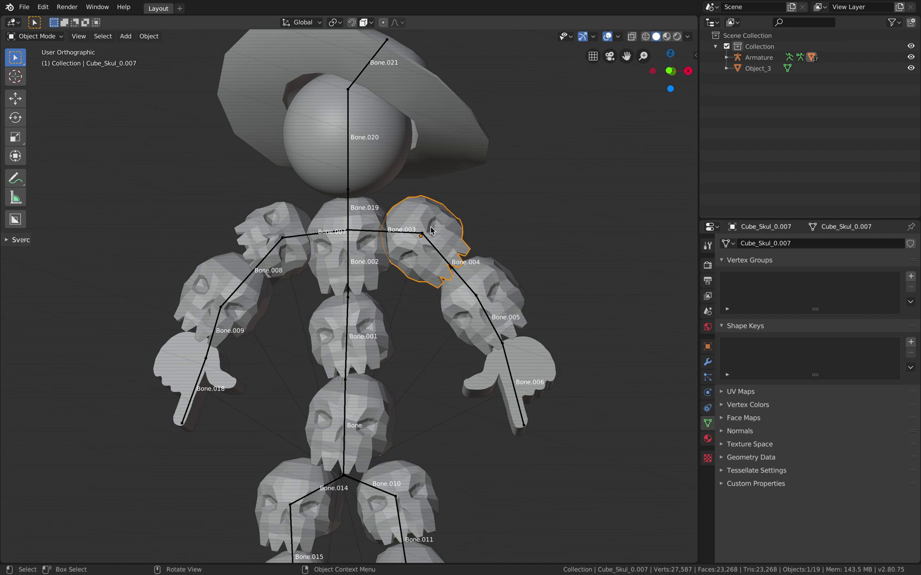
Add a vertex group named Bone.003 to the shoulder skull and view its weights in Weight Paint mode.
{"action": "left_click", "coordinate": [911, 276]}
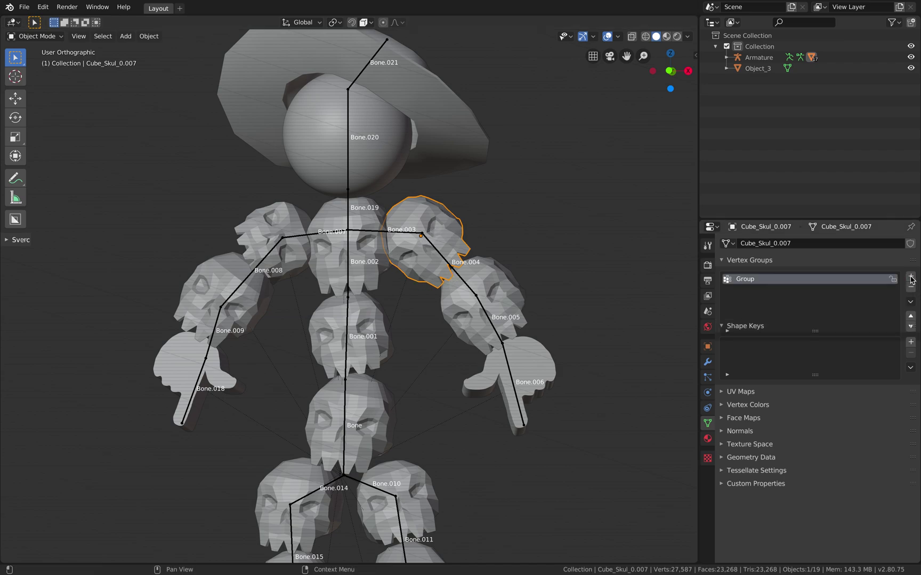
{"action": "double_click", "coordinate": [757, 282]}
{"action": "type", "text": "Bone.003"}
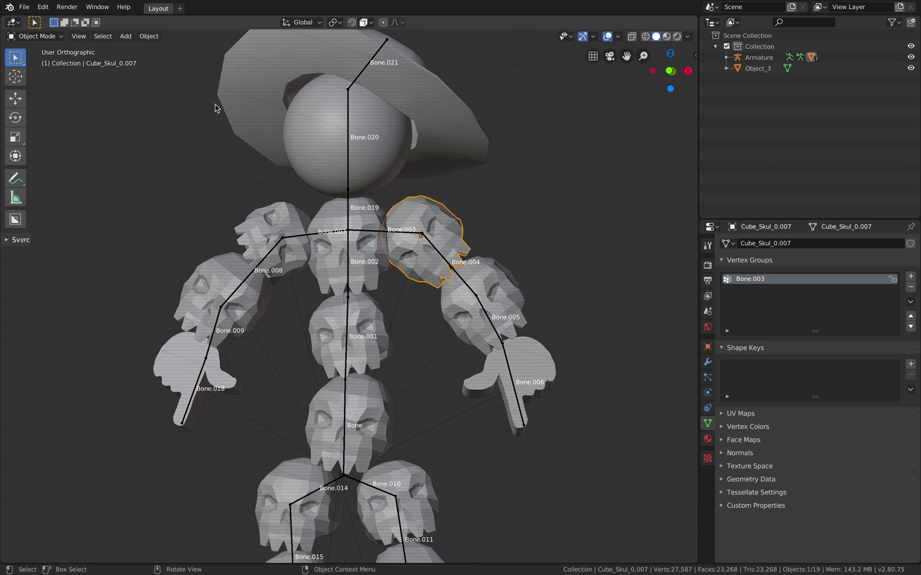
{"action": "left_click", "coordinate": [60, 36]}
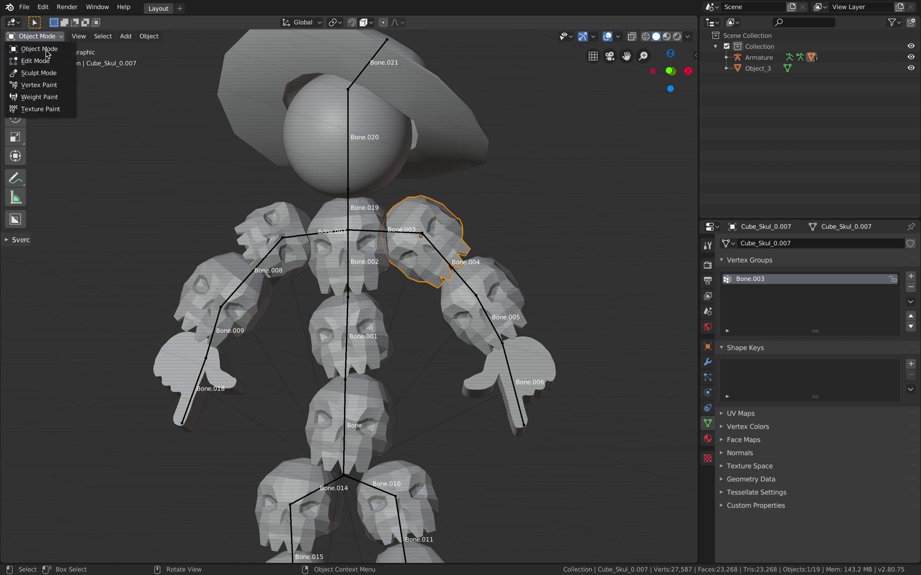
{"action": "left_click", "coordinate": [49, 90]}
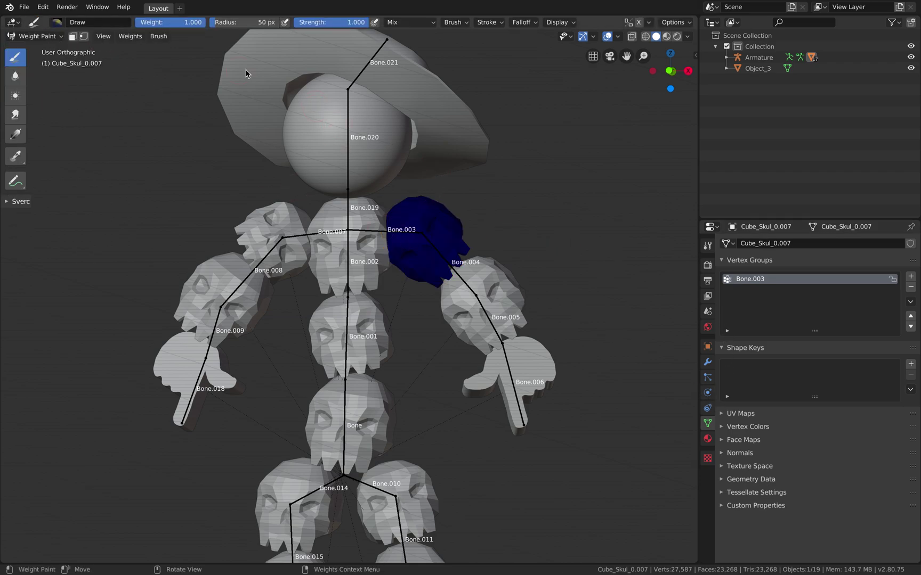
Assign all of the shoulder skull's vertices to the Bone.003 group at weight 1.000 and return to Object Mode.
{"action": "left_click", "coordinate": [34, 36]}
{"action": "left_click", "coordinate": [32, 59]}
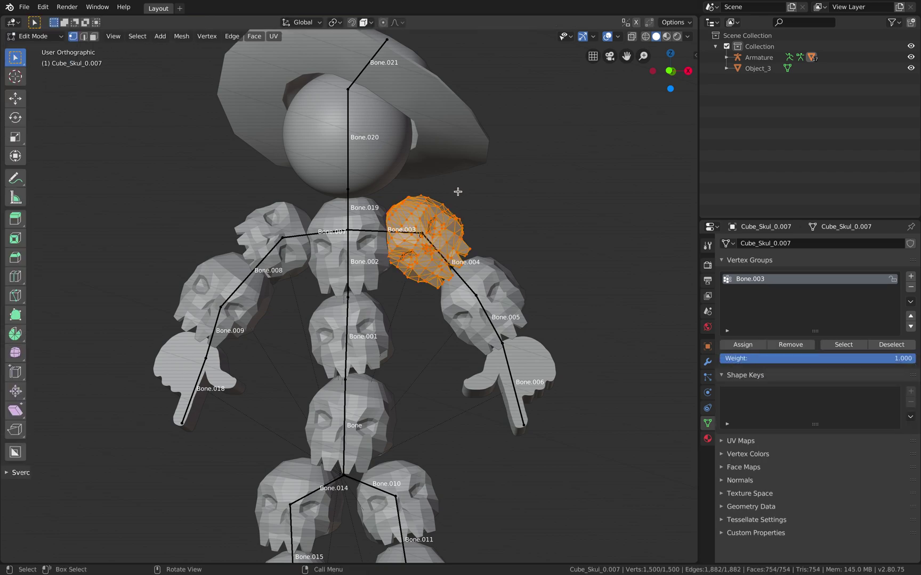
{"action": "key", "text": "alt+a"}
{"action": "key", "text": "a"}
{"action": "left_click", "coordinate": [735, 346]}
{"action": "key", "text": "ctrl+Tab"}
{"action": "left_click", "coordinate": [385, 222]}
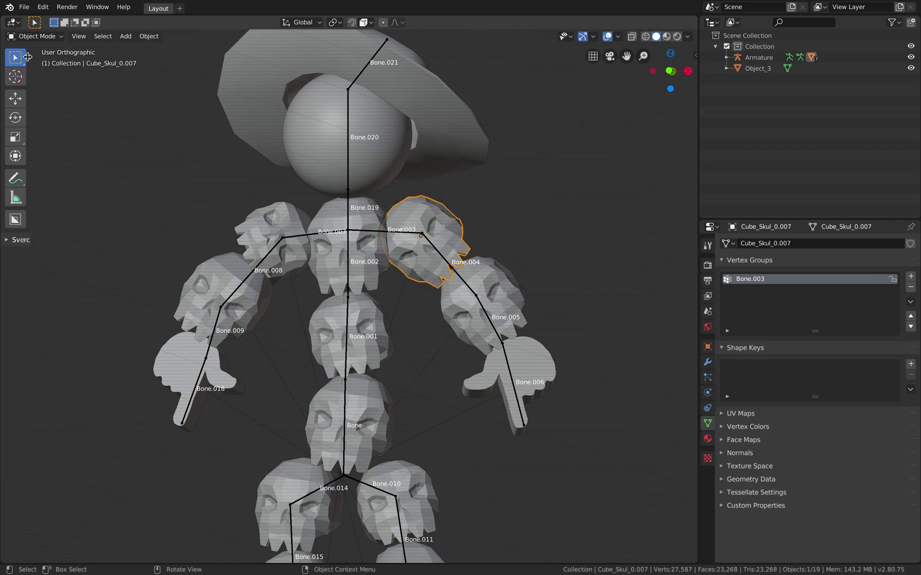
Select the armature and enter Pose Mode.
{"action": "left_click", "coordinate": [35, 36]}
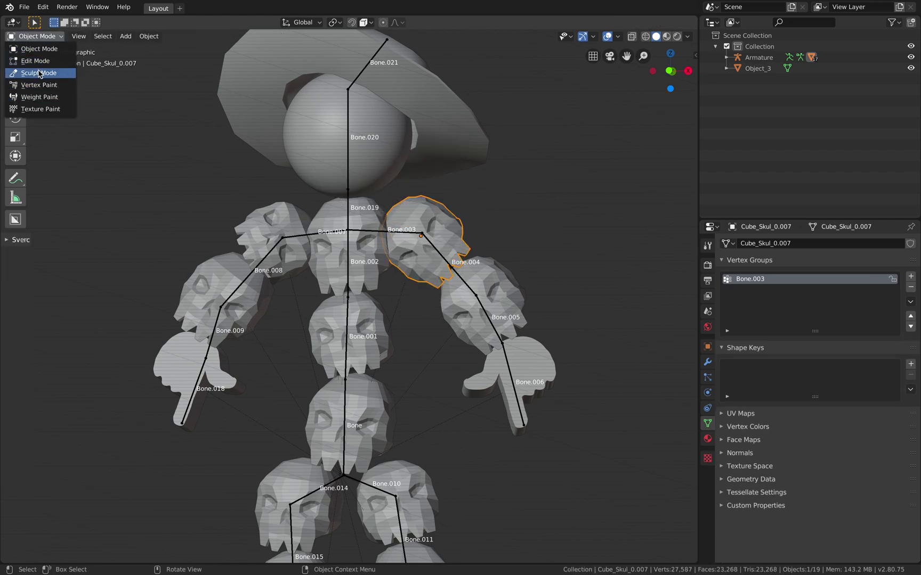
{"action": "left_click", "coordinate": [347, 166]}
{"action": "left_click", "coordinate": [348, 167]}
{"action": "left_click", "coordinate": [350, 191]}
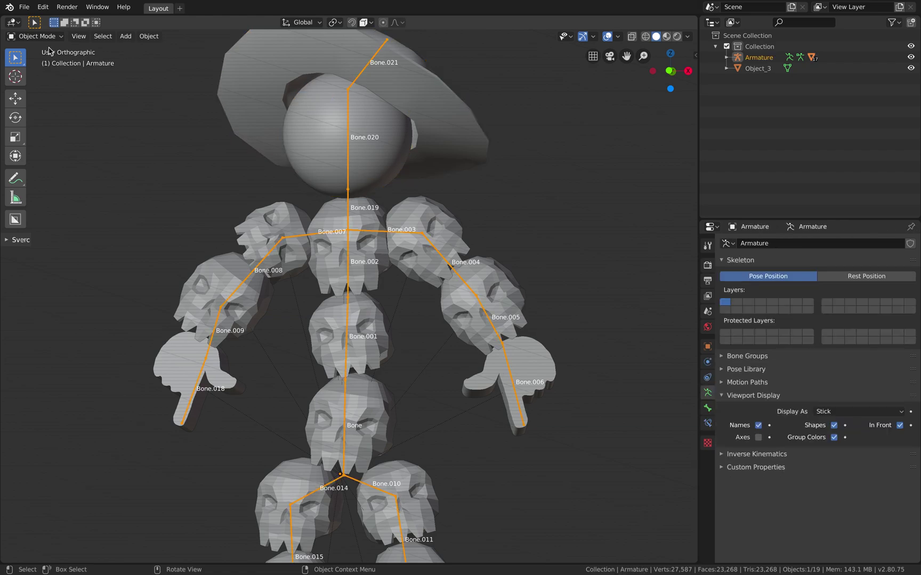
{"action": "left_click", "coordinate": [35, 36]}
{"action": "left_click", "coordinate": [23, 74]}
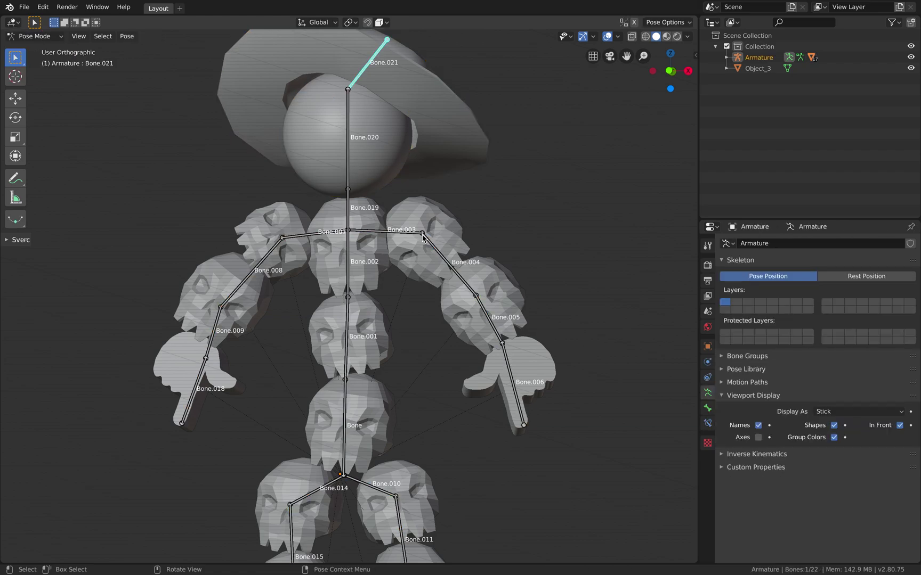
Test the arm by rotating Bone.004 and Bone.003 slightly, then clear the bone selection and return to Object Mode.
{"action": "left_click", "coordinate": [423, 235]}
{"action": "left_click", "coordinate": [468, 235]}
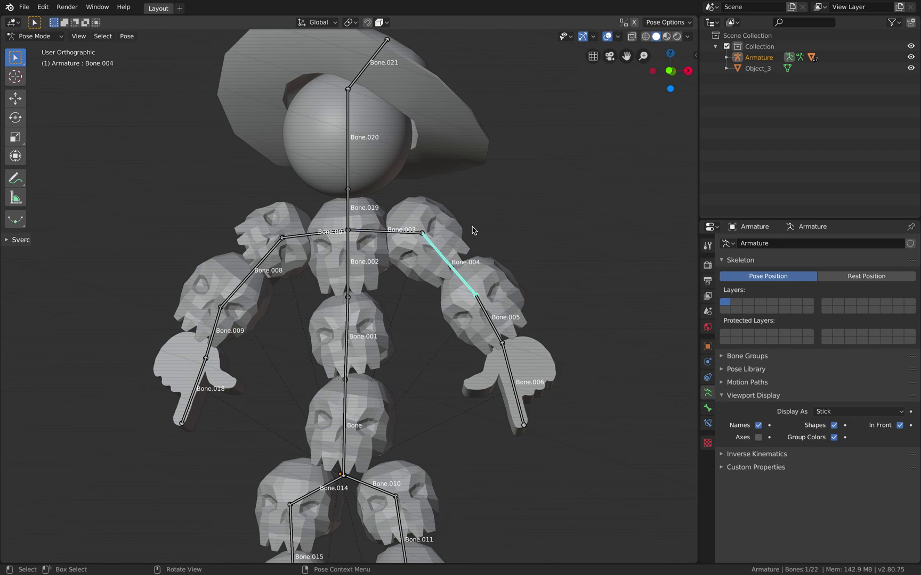
{"action": "key", "text": "r"}
{"action": "left_click", "coordinate": [469, 228]}
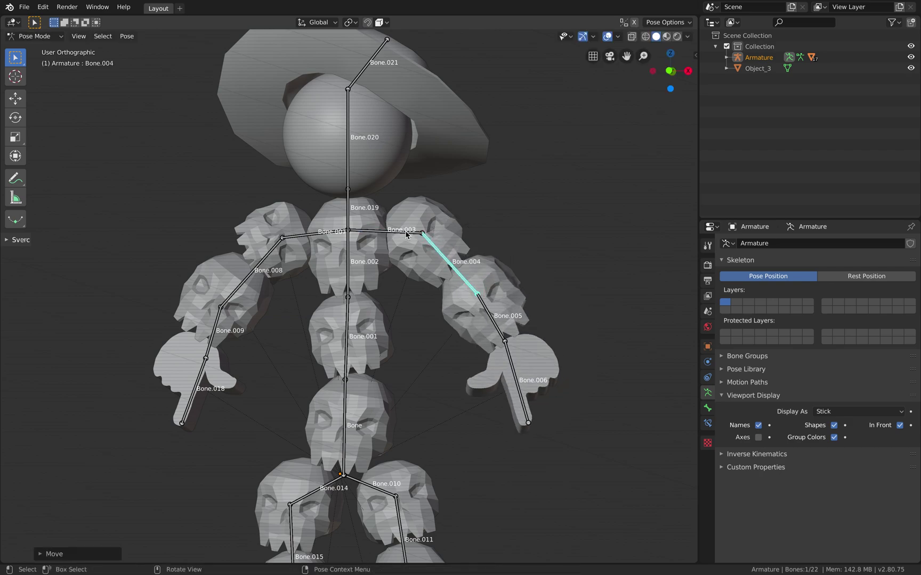
{"action": "left_click", "coordinate": [420, 224]}
{"action": "key", "text": "r"}
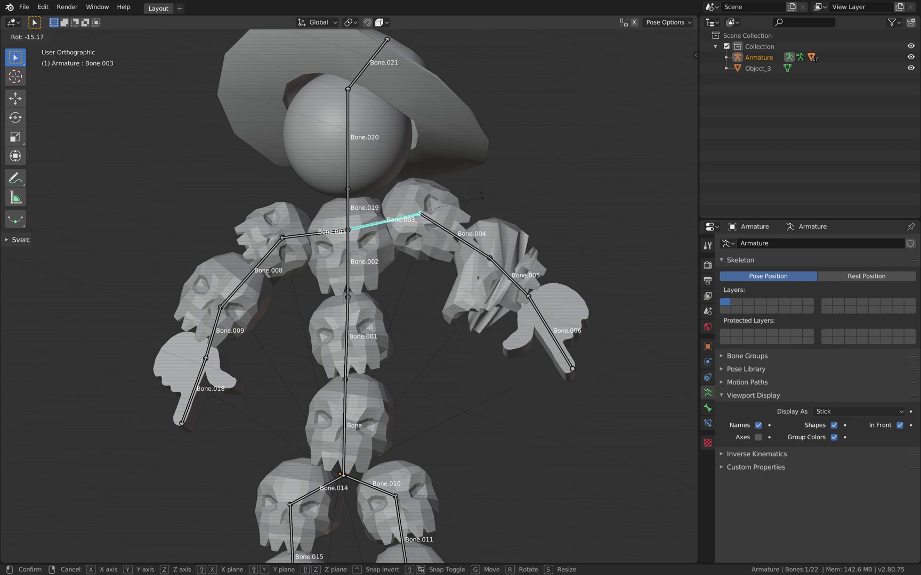
{"action": "key", "text": "r"}
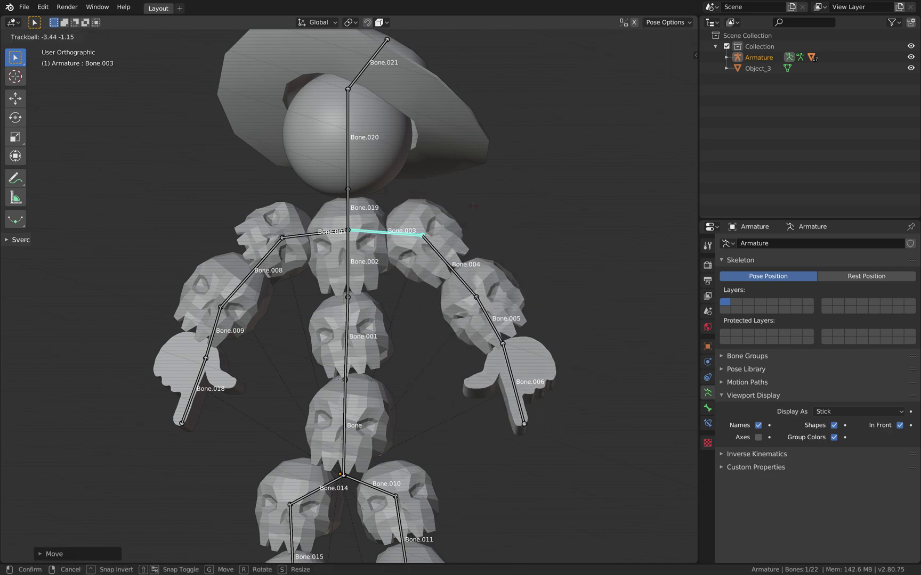
{"action": "left_click", "coordinate": [475, 224]}
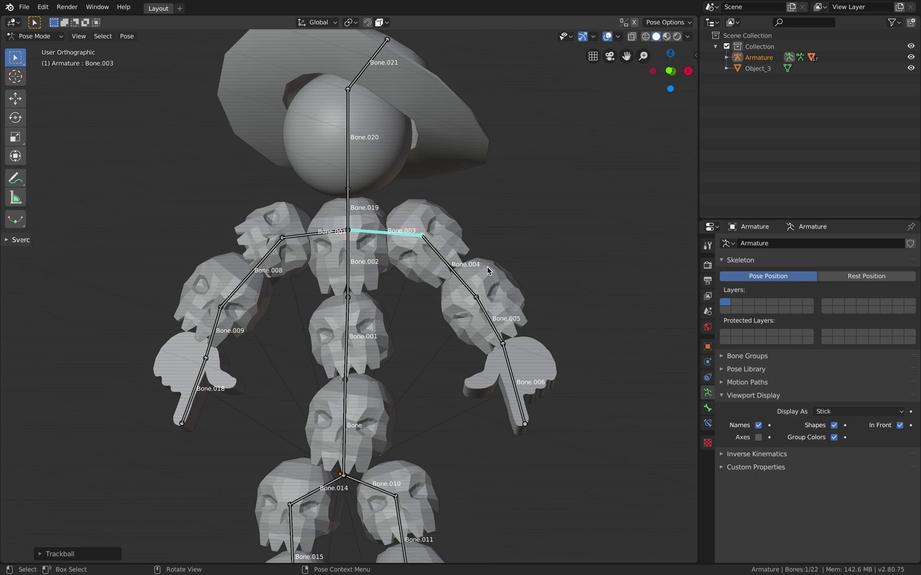
{"action": "key", "text": "alt+a"}
{"action": "key", "text": "ctrl+Tab"}
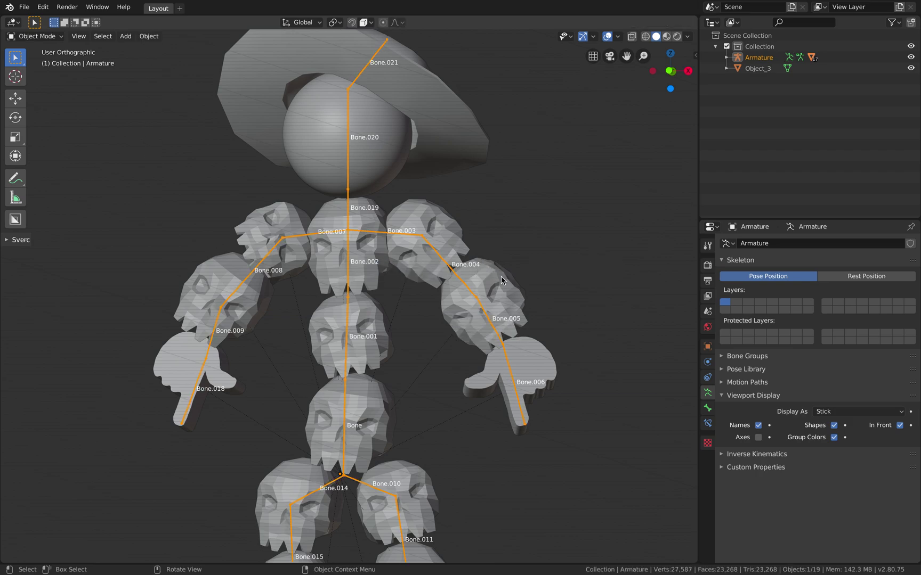
Select the forearm skull Cube_Skul_0.008 and delete all of its vertex groups.
{"action": "left_click", "coordinate": [501, 277]}
{"action": "left_click", "coordinate": [910, 290]}
{"action": "left_click", "coordinate": [910, 291]}
{"action": "left_click", "coordinate": [910, 291]}
{"action": "left_click", "coordinate": [912, 291]}
{"action": "left_click", "coordinate": [912, 289]}
{"action": "left_click", "coordinate": [913, 289]}
{"action": "left_click", "coordinate": [912, 290]}
{"action": "left_click", "coordinate": [912, 290]}
{"action": "left_click", "coordinate": [913, 289]}
{"action": "left_click", "coordinate": [913, 290]}
{"action": "triple_click", "coordinate": [913, 290]}
{"action": "left_click", "coordinate": [912, 290]}
{"action": "left_click", "coordinate": [912, 290]}
{"action": "left_click", "coordinate": [912, 289]}
{"action": "left_click", "coordinate": [912, 290]}
{"action": "left_click", "coordinate": [912, 289]}
{"action": "left_click", "coordinate": [912, 290]}
{"action": "left_click", "coordinate": [912, 290]}
{"action": "left_click", "coordinate": [912, 290]}
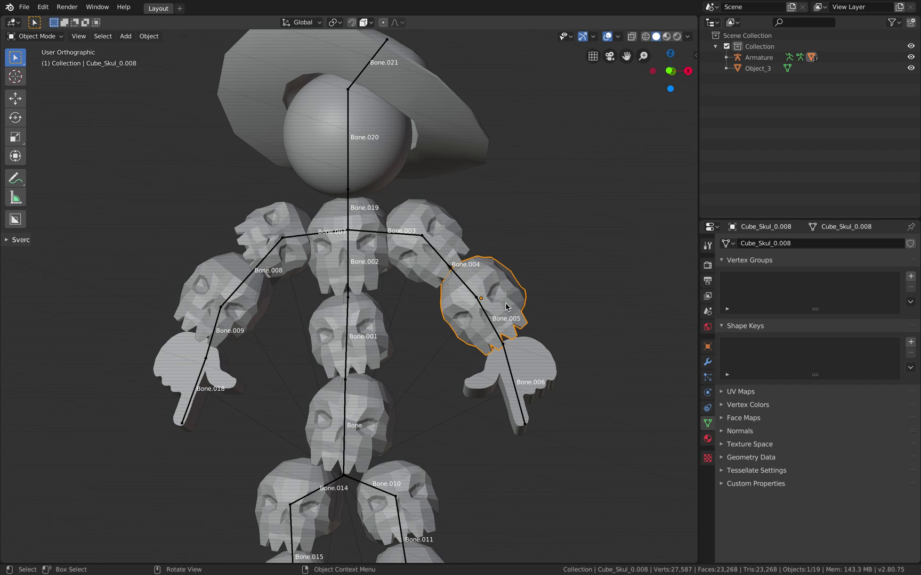
Add a vertex group named Bone.004 to the forearm skull, assign all its vertices at weight 1.000 and return to Object Mode.
{"action": "left_click", "coordinate": [910, 276]}
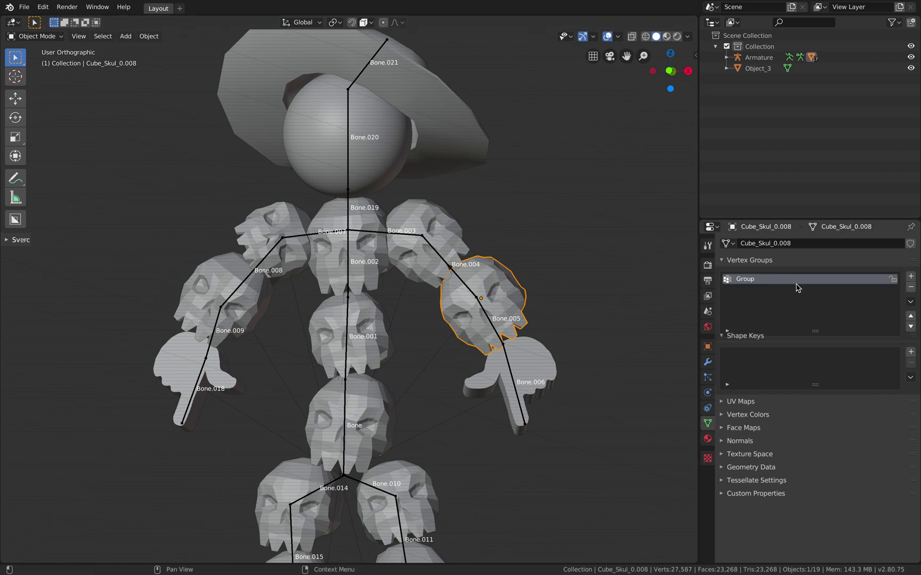
{"action": "double_click", "coordinate": [748, 281]}
{"action": "type", "text": "Bone.004"}
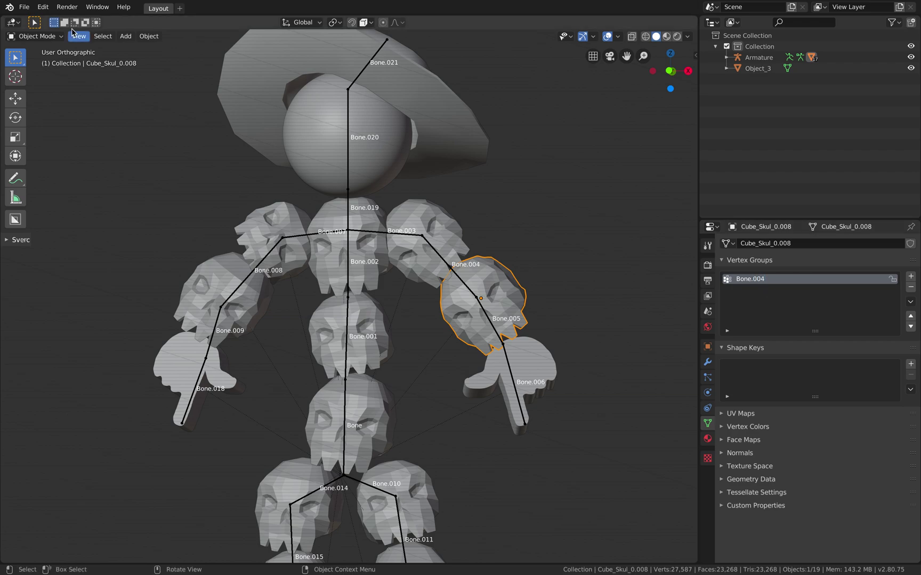
{"action": "left_click", "coordinate": [47, 37]}
{"action": "left_click", "coordinate": [46, 62]}
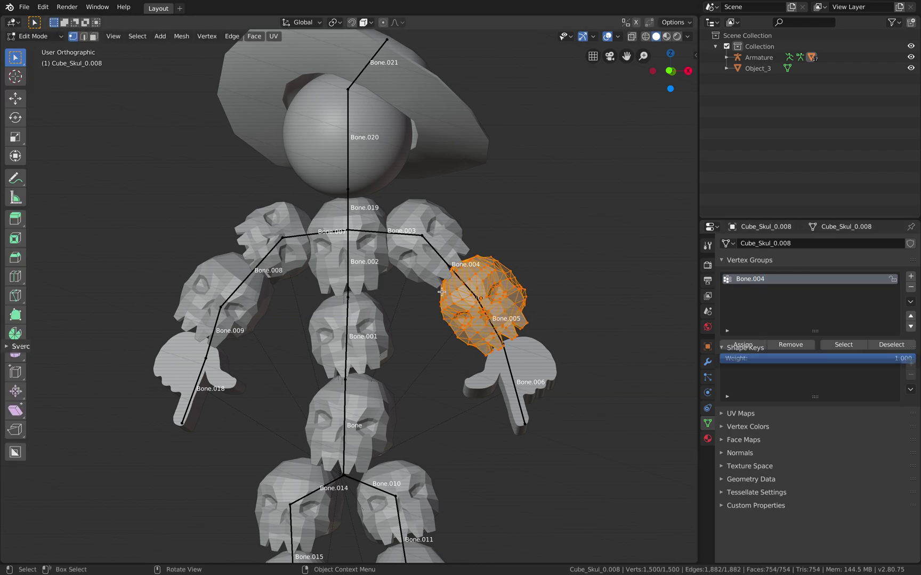
{"action": "left_click", "coordinate": [742, 345]}
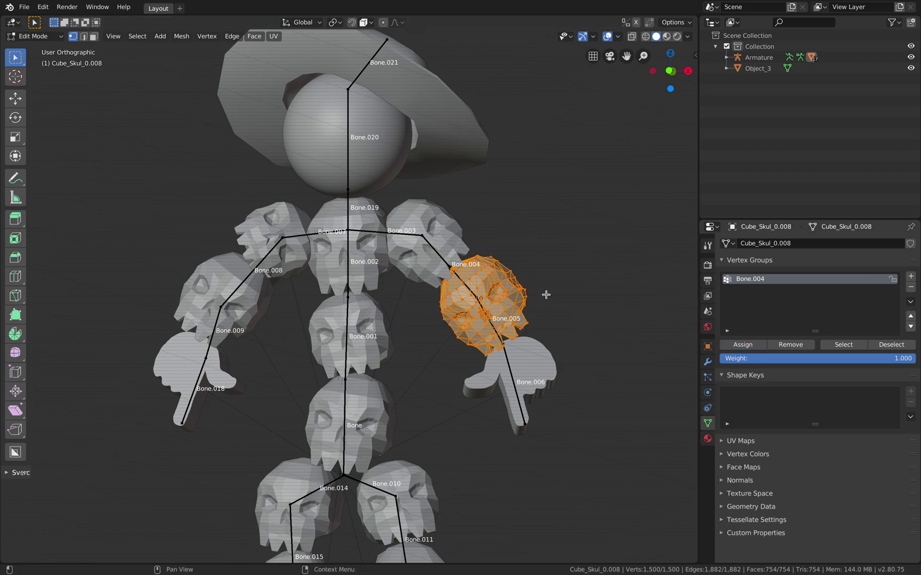
{"action": "key", "text": "ctrl+Tab"}
{"action": "left_click", "coordinate": [285, 218]}
Put the armature in Pose Mode and rotate Bone.003 by about -3.6 degrees to raise the arm slightly.
{"action": "left_click", "coordinate": [434, 244]}
{"action": "left_click", "coordinate": [428, 244]}
{"action": "left_click", "coordinate": [61, 36]}
{"action": "left_click", "coordinate": [56, 76]}
{"action": "left_click", "coordinate": [421, 237]}
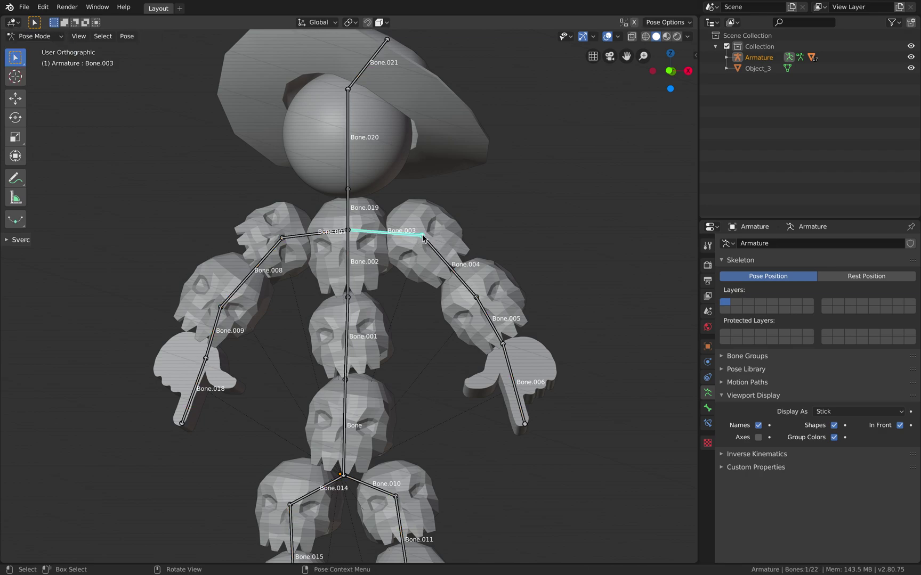
{"action": "key", "text": "r"}
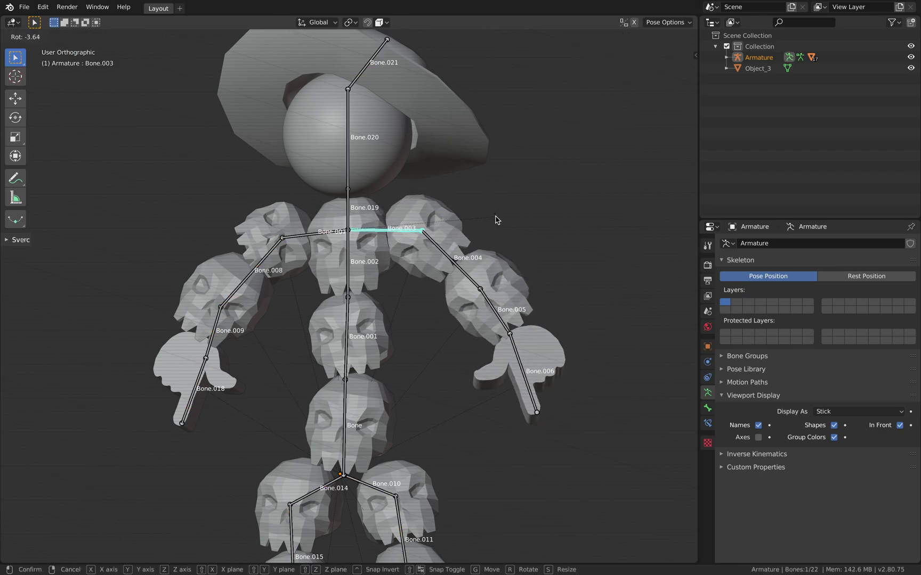
{"action": "left_click", "coordinate": [495, 218]}
Rotate Bone.004 outward to raise the forearm and bend Bone.005 slightly inward to test the skull's attachment.
{"action": "left_click", "coordinate": [471, 284]}
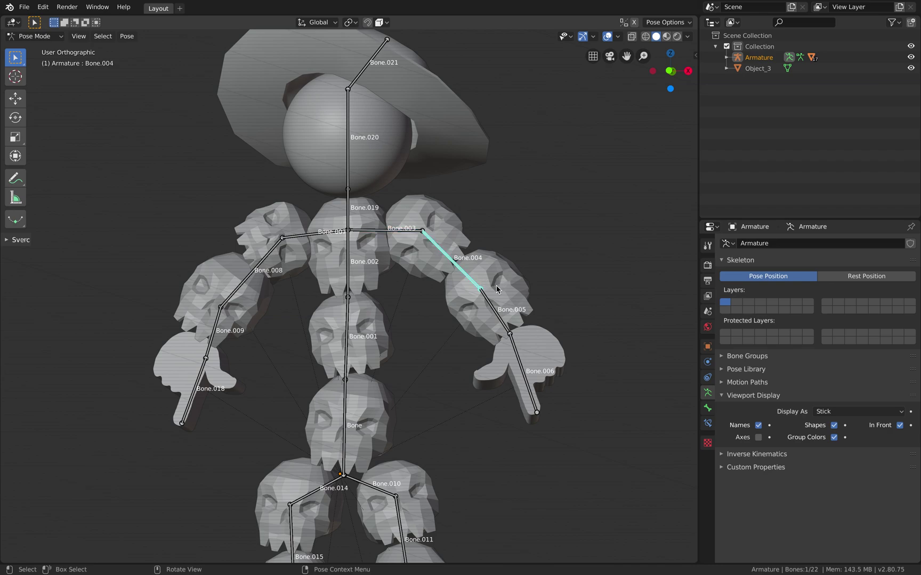
{"action": "key", "text": "r"}
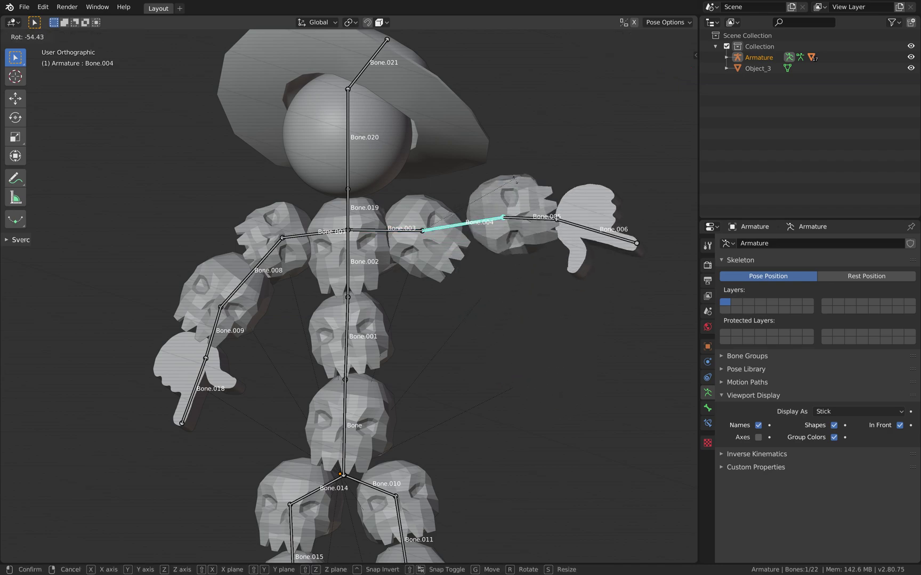
{"action": "left_click", "coordinate": [498, 274]}
{"action": "left_click", "coordinate": [550, 275]}
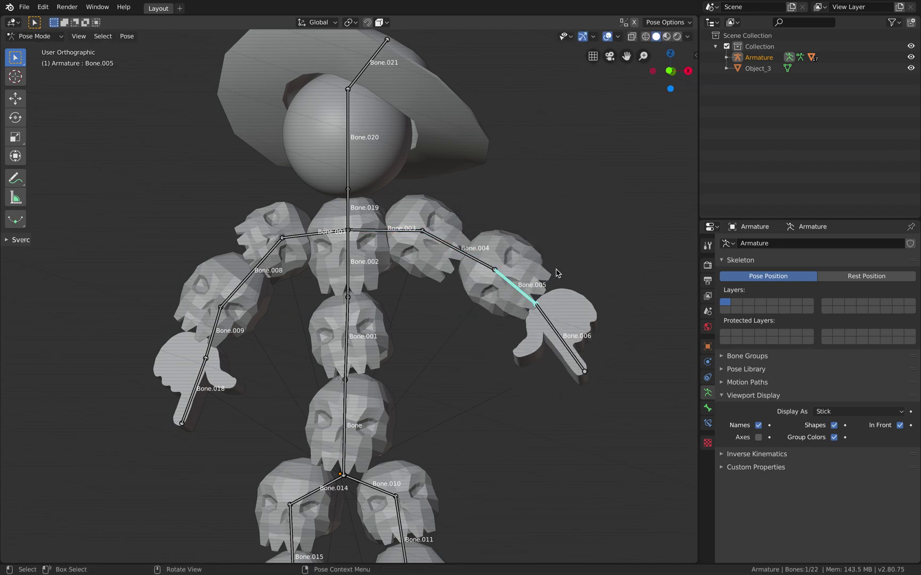
{"action": "key", "text": "r"}
{"action": "left_click", "coordinate": [485, 270]}
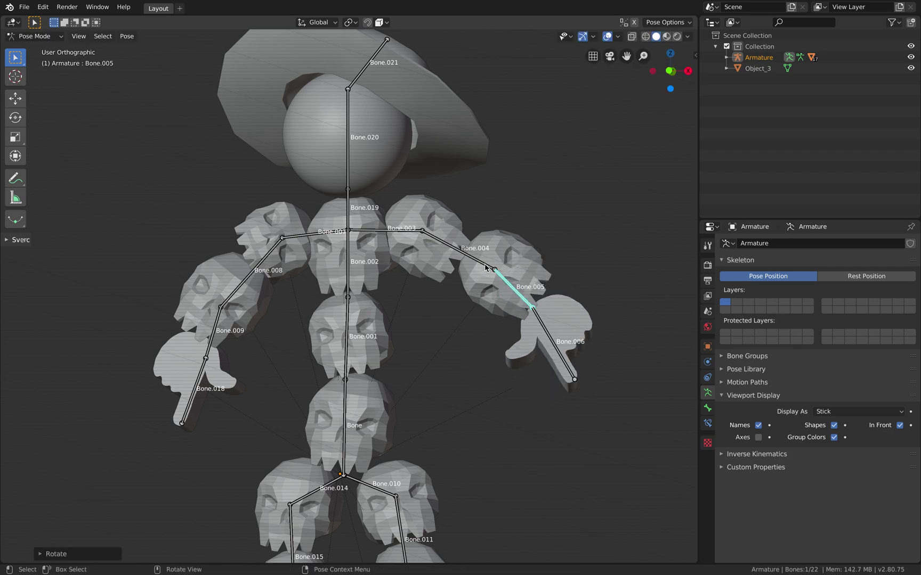
Swing Bone.004 down so the arm hangs beside the body, and return to Object Mode.
{"action": "left_click", "coordinate": [475, 255]}
{"action": "key", "text": "g"}
{"action": "left_click", "coordinate": [499, 300]}
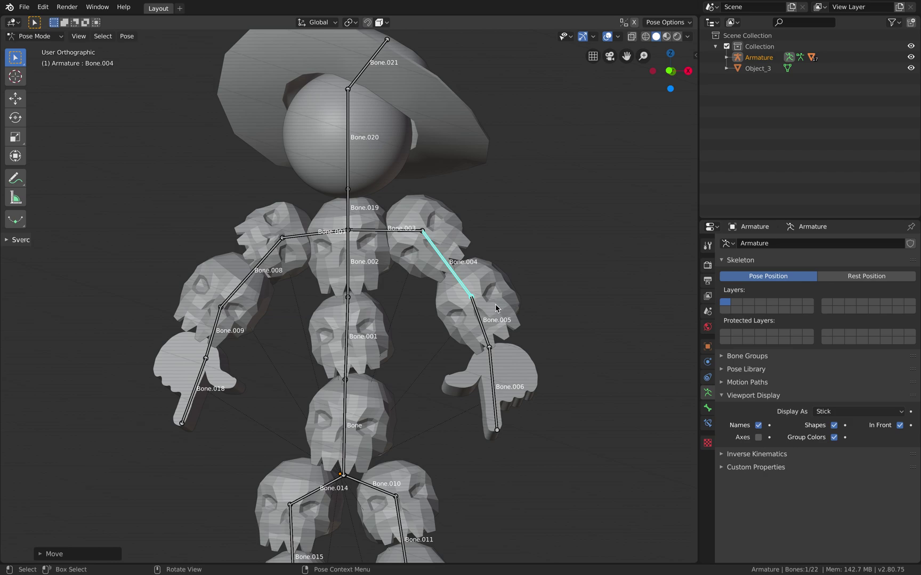
{"action": "left_click", "coordinate": [495, 308]}
{"action": "left_click", "coordinate": [470, 293]}
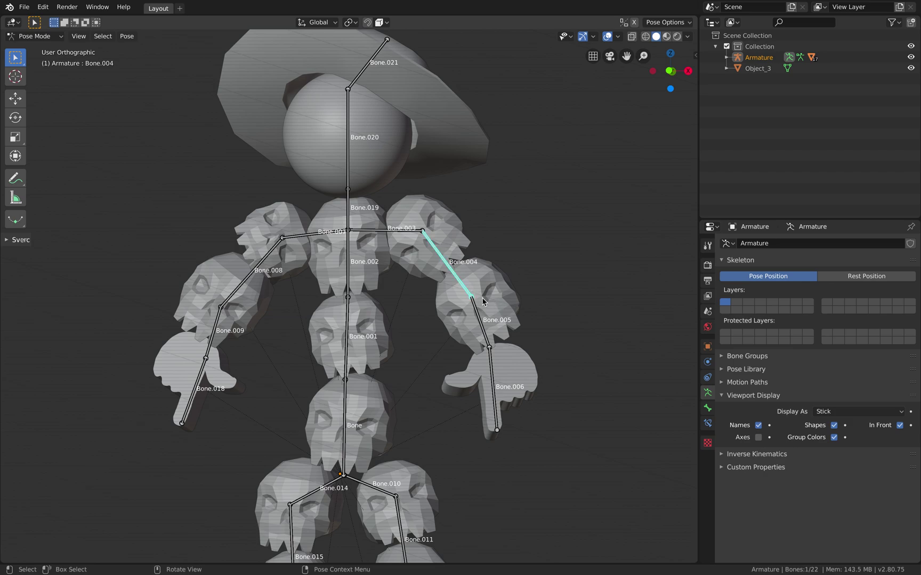
{"action": "left_click", "coordinate": [483, 301]}
{"action": "key", "text": "ctrl+Tab"}
{"action": "left_click", "coordinate": [484, 285]}
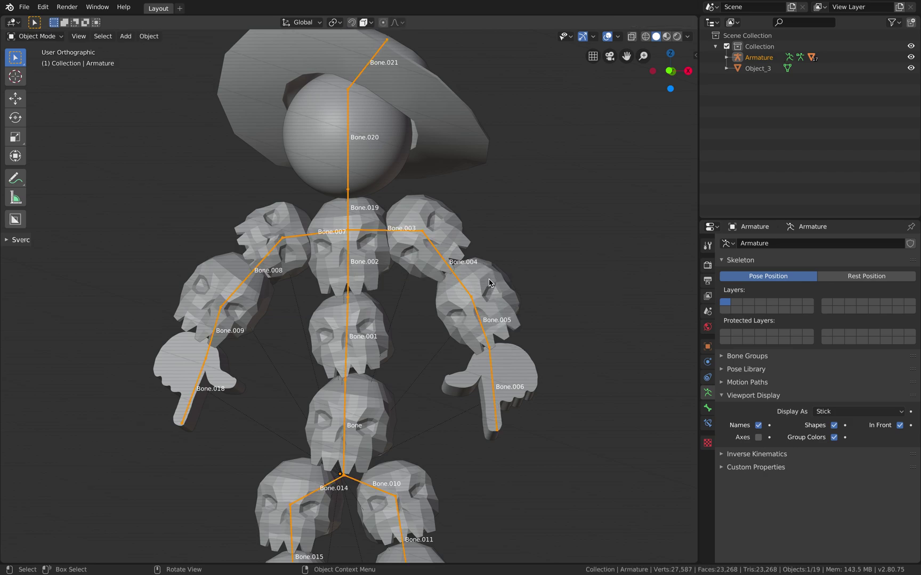
Rename the vertex group of the forearm skull Cube_Skul_0.008 as Bone.005.
{"action": "left_click", "coordinate": [491, 284]}
{"action": "double_click", "coordinate": [754, 284]}
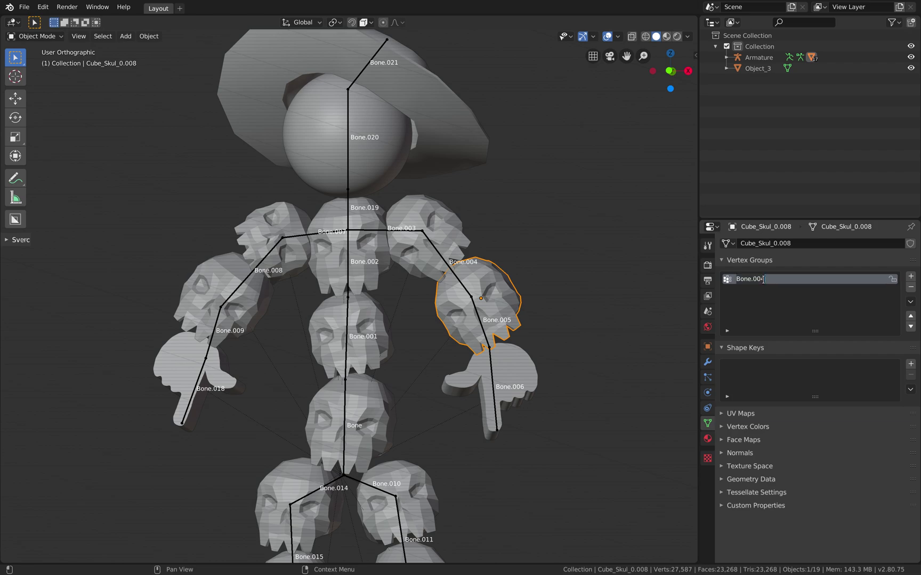
{"action": "type", "text": "Bone.005"}
{"action": "key", "text": "Return"}
{"action": "key", "text": "ctrl+Tab"}
Put the armature in Pose Mode and rotate Bone.005 by about -9 degrees to test the forearm skull.
{"action": "left_click", "coordinate": [470, 300]}
{"action": "left_click", "coordinate": [35, 35]}
{"action": "left_click", "coordinate": [33, 76]}
{"action": "left_click", "coordinate": [471, 300]}
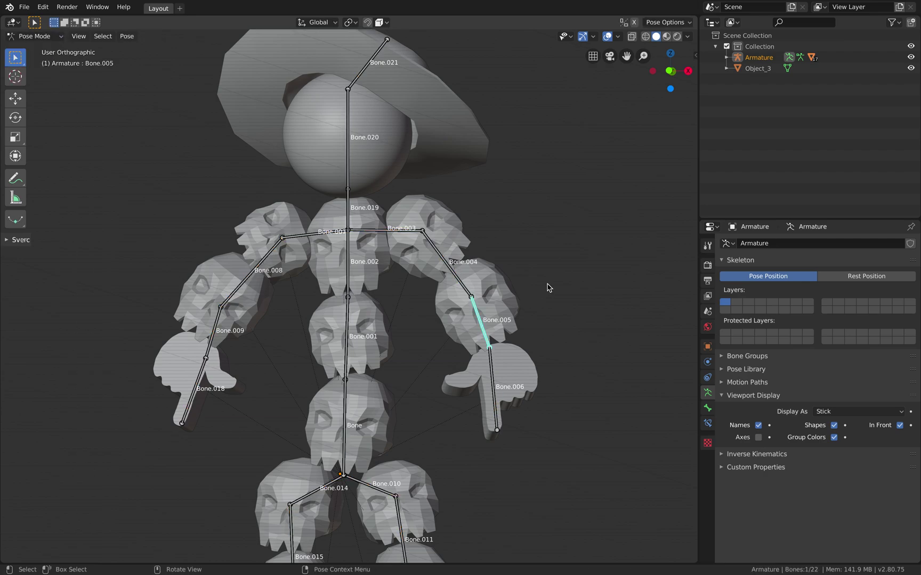
{"action": "key", "text": "r"}
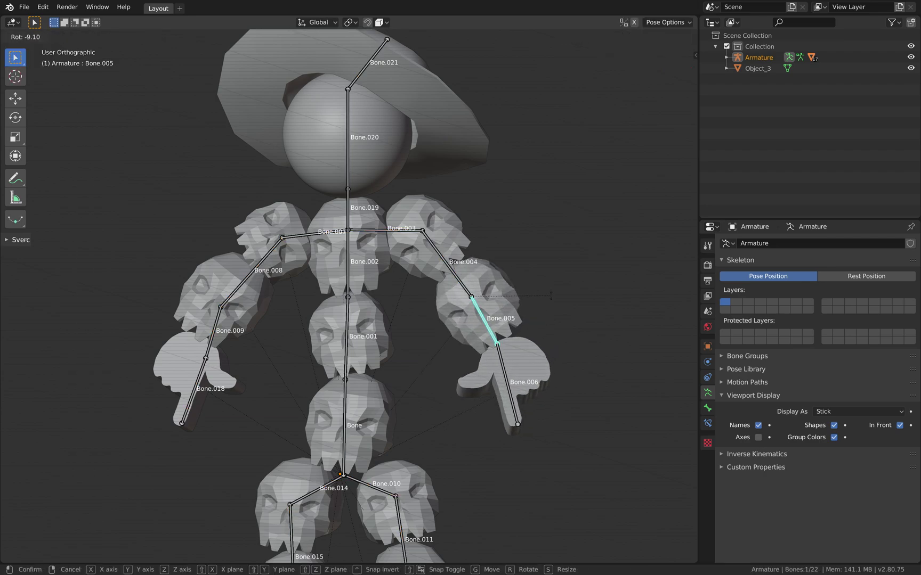
{"action": "left_click", "coordinate": [520, 281]}
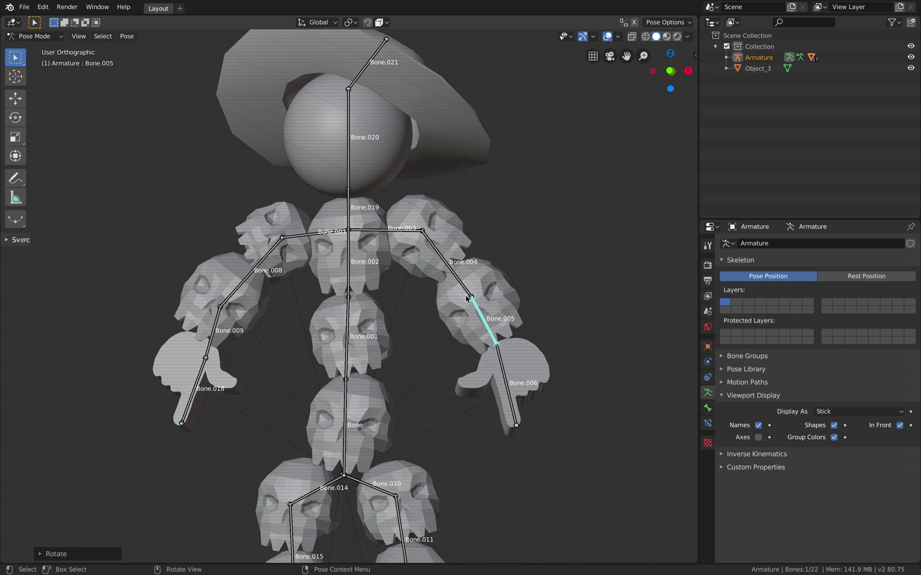
In the armature's Edit Mode, move the joint between Bone.004 and Bone.005 up and inward to the gap between the two arm skulls.
{"action": "left_click", "coordinate": [35, 36]}
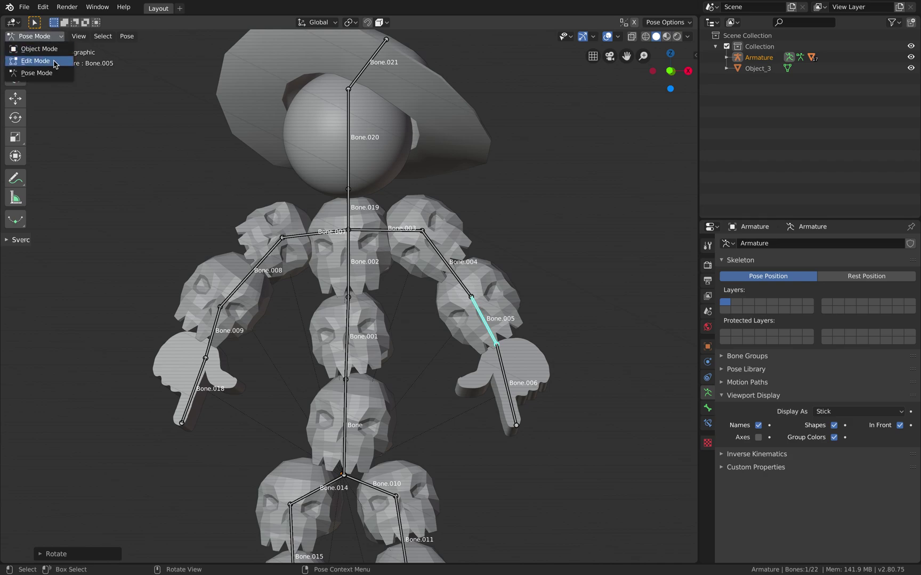
{"action": "left_click", "coordinate": [31, 63]}
{"action": "left_click", "coordinate": [477, 294]}
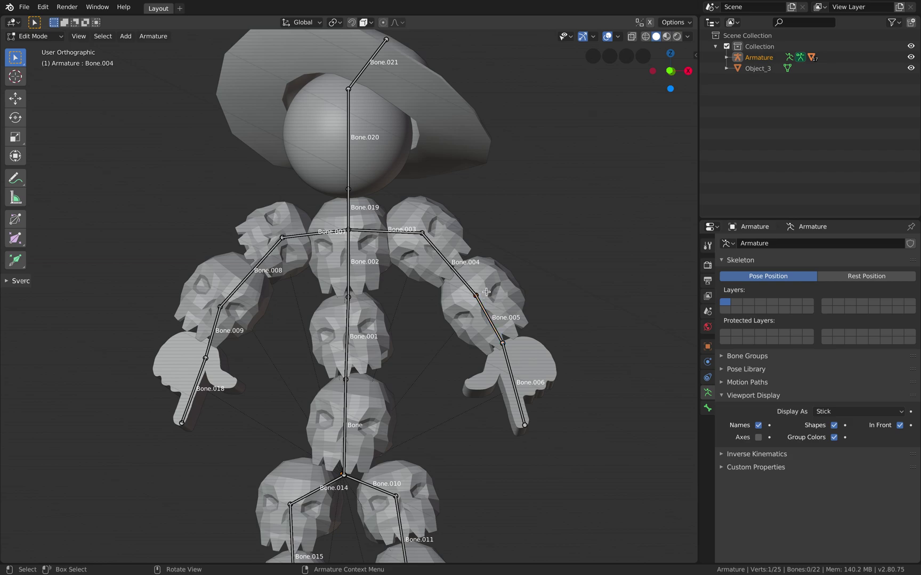
{"action": "key", "text": "g"}
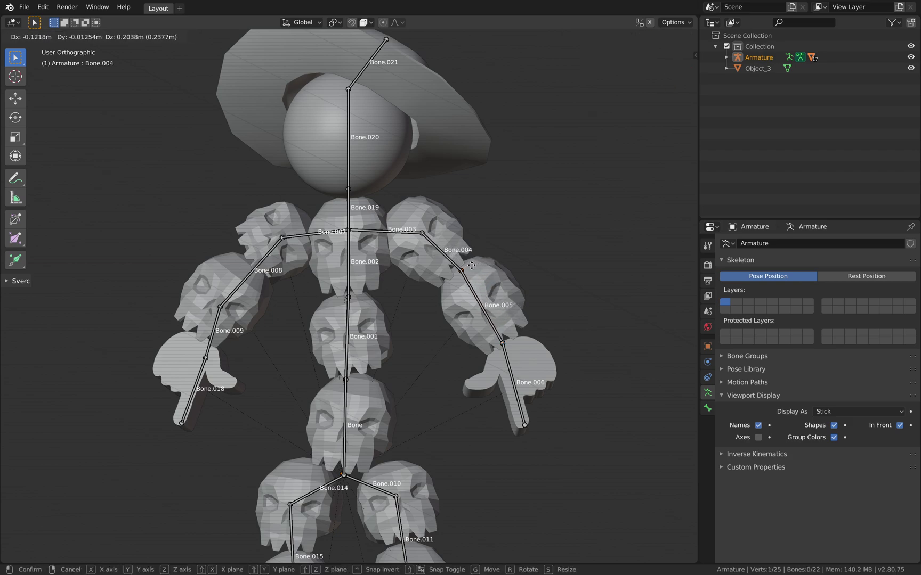
{"action": "left_click", "coordinate": [469, 267]}
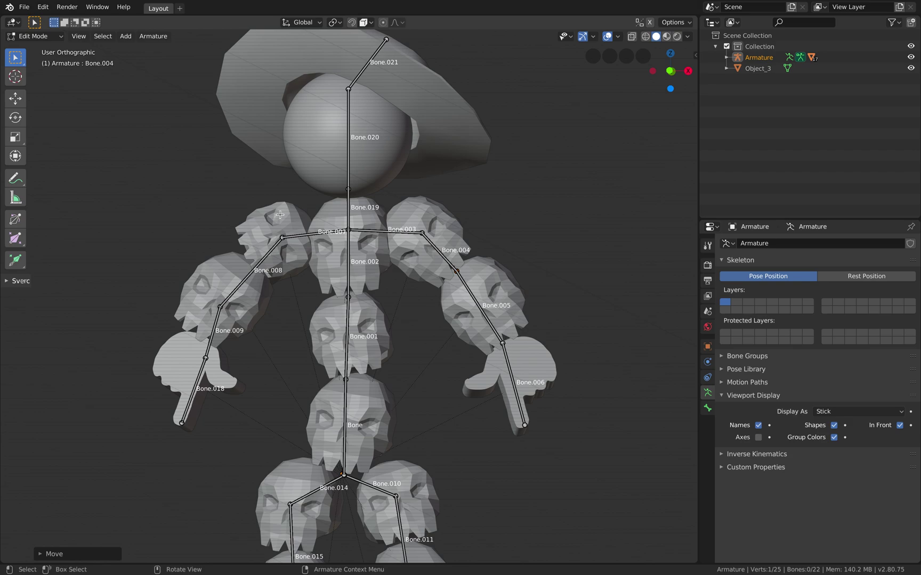
Put the armature in Pose Mode, swing Bone.005 inward and slightly rotate the hand bone Bone.006 to test the moved elbow joint.
{"action": "left_click", "coordinate": [43, 36]}
{"action": "left_click", "coordinate": [37, 74]}
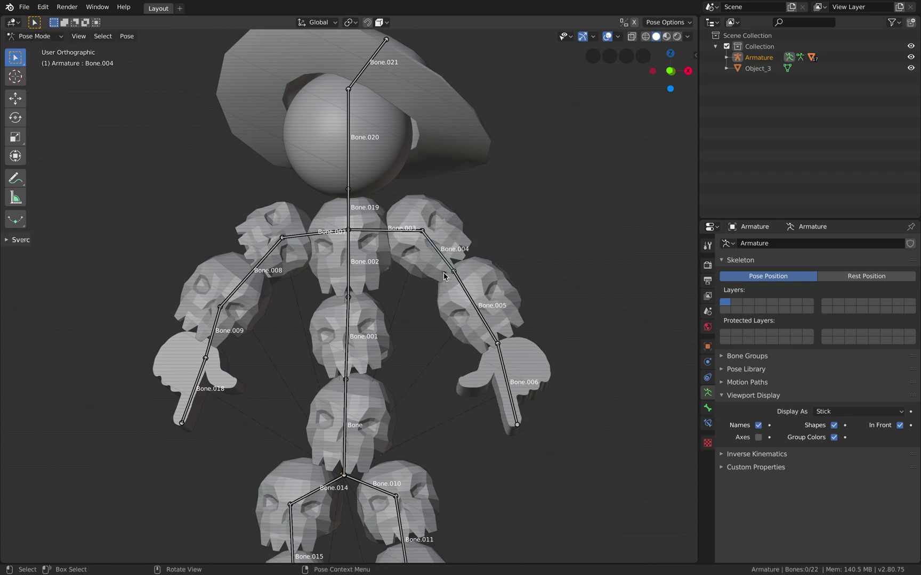
{"action": "left_click", "coordinate": [456, 282]}
{"action": "key", "text": "r"}
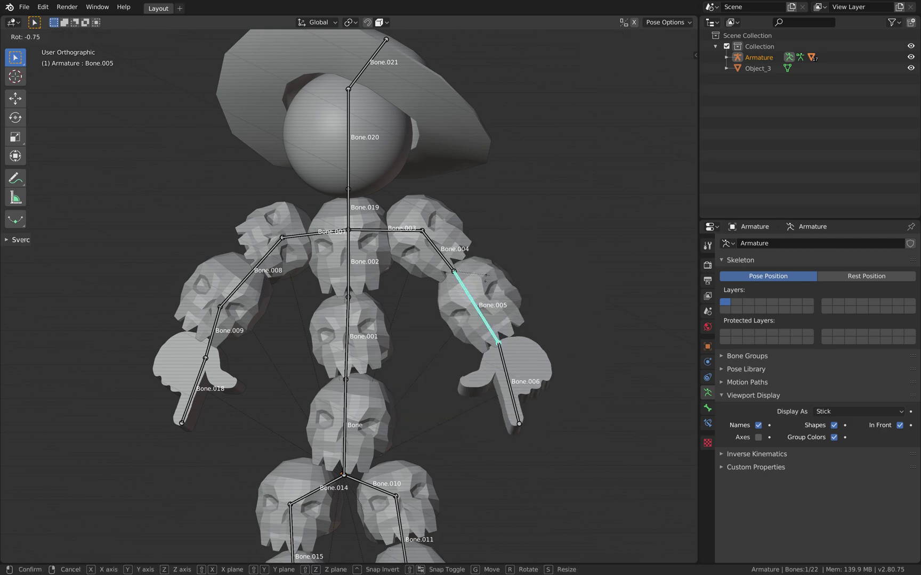
{"action": "left_click", "coordinate": [464, 381]}
{"action": "left_click", "coordinate": [469, 379]}
{"action": "key", "text": "r"}
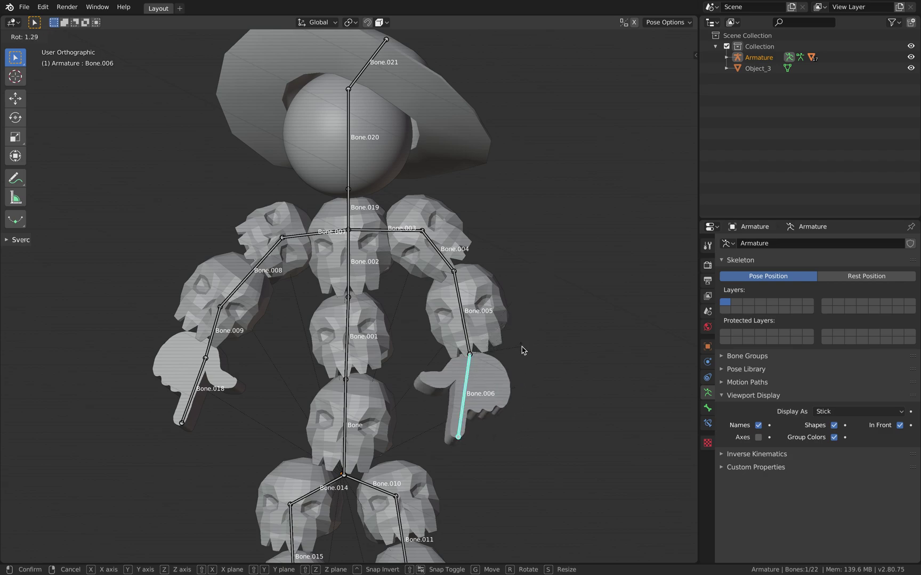
{"action": "left_click", "coordinate": [480, 365]}
Swing Bone.005 outward by about -26 degrees and rotate the hand bone Bone.006 outward by about -15 degrees.
{"action": "left_click", "coordinate": [470, 331]}
{"action": "key", "text": "r"}
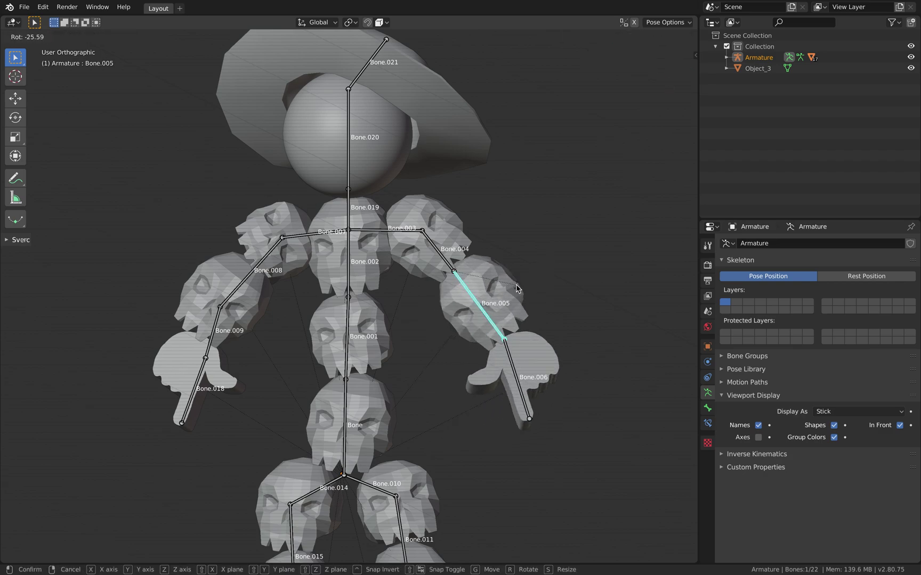
{"action": "left_click", "coordinate": [510, 351]}
{"action": "left_click", "coordinate": [522, 367]}
{"action": "key", "text": "r"}
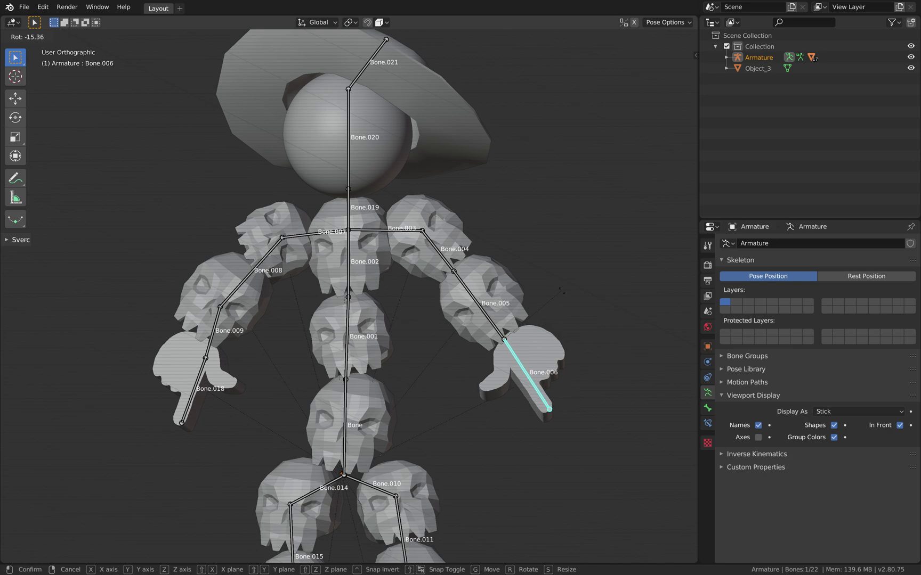
{"action": "left_click", "coordinate": [551, 302]}
Return the armature to Object Mode and save the Blender file.
{"action": "key", "text": "ctrl+Tab"}
{"action": "scroll", "coordinate": [500, 296], "scroll_direction": "down", "scroll_amount": 3}
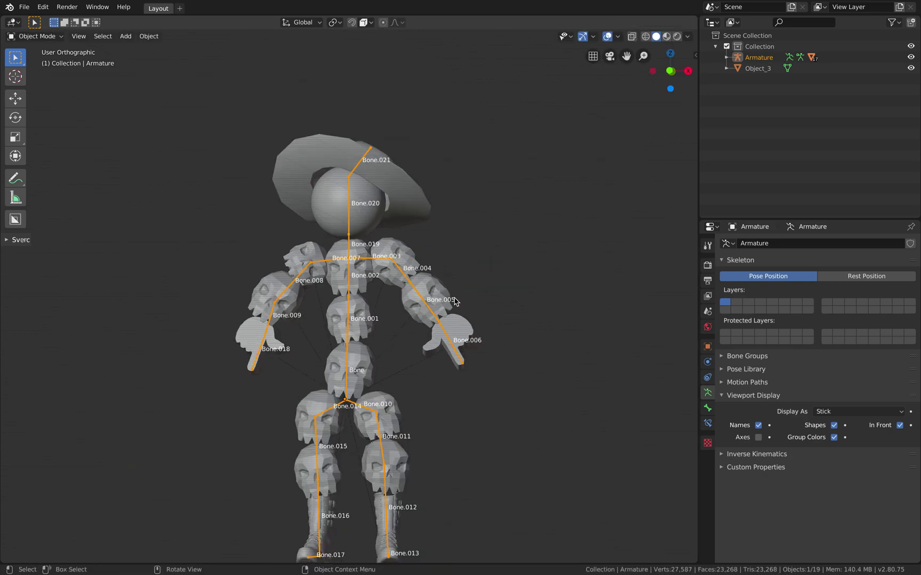
{"action": "key", "text": "ctrl+s"}
{"action": "scroll", "coordinate": [472, 302], "scroll_direction": "up", "scroll_amount": 3}
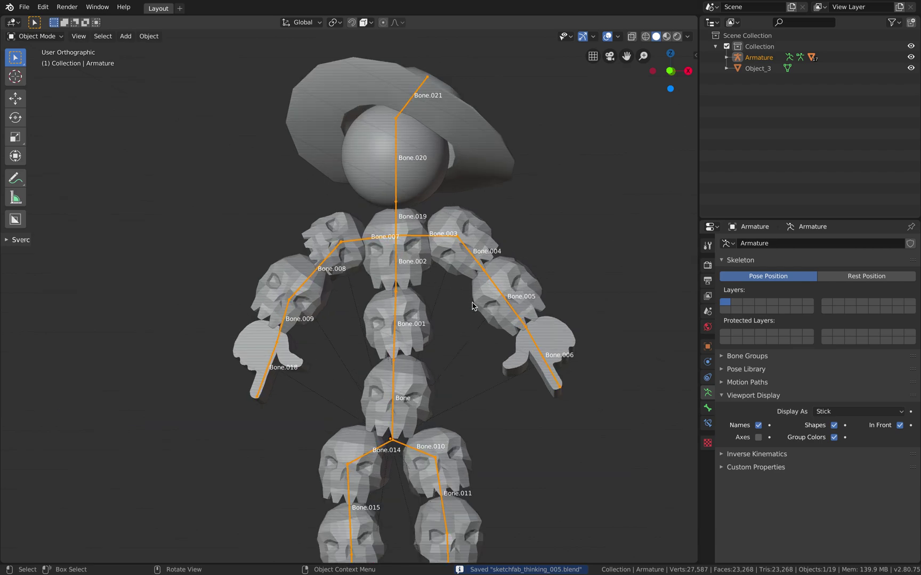
Rename the vertex group of the upper arm skull Cube_Skul_0.007 as Bone.004.
{"action": "middle_click_drag", "start_coordinate": [472, 308], "coordinate": [482, 286]}
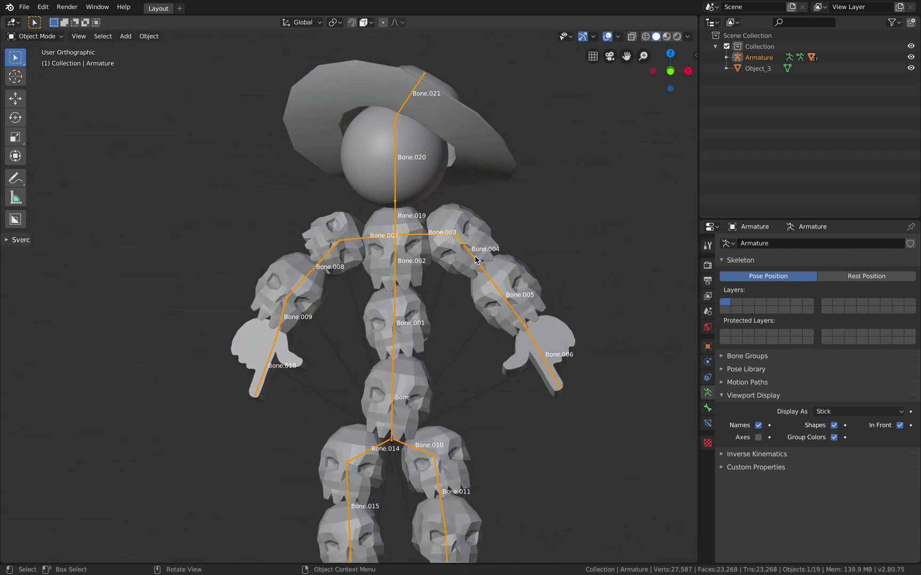
{"action": "left_click", "coordinate": [475, 260]}
{"action": "scroll", "coordinate": [498, 255], "scroll_direction": "up", "scroll_amount": 2}
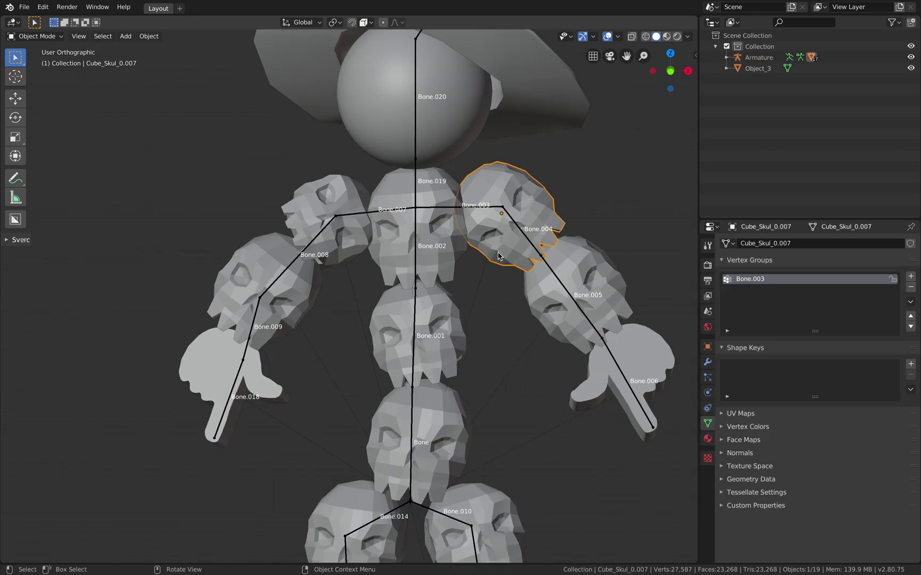
{"action": "left_click", "coordinate": [544, 263]}
{"action": "middle_click_drag", "start_coordinate": [544, 264], "coordinate": [523, 265]}
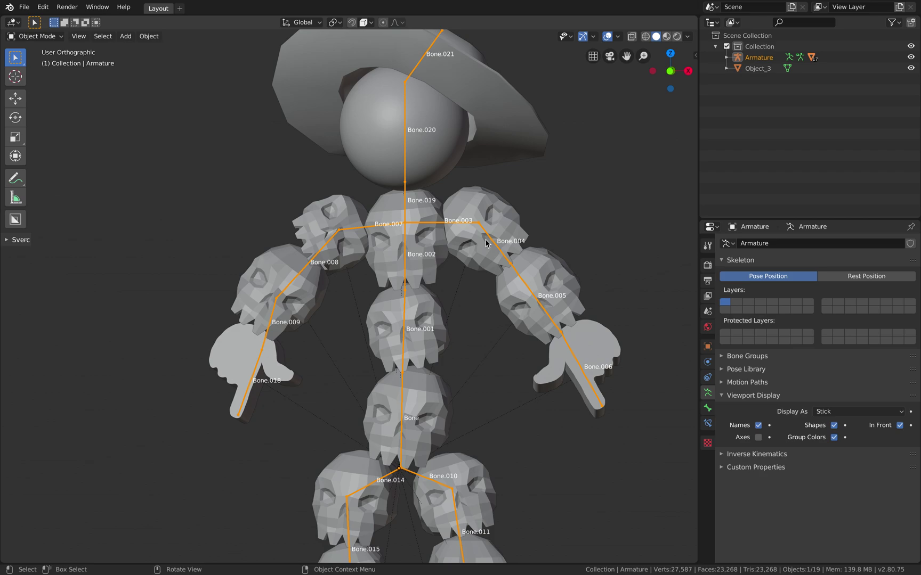
{"action": "scroll", "coordinate": [494, 234], "scroll_direction": "up", "scroll_amount": 1}
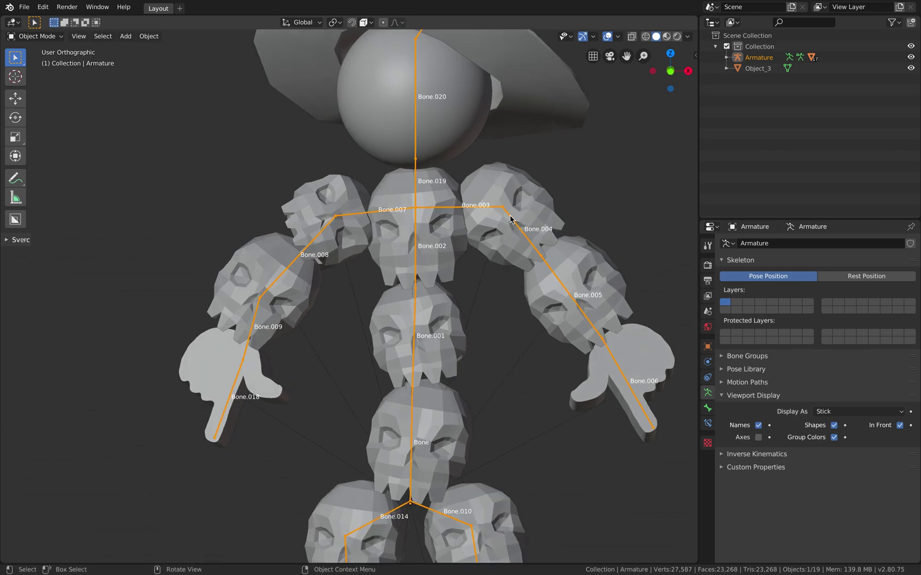
{"action": "left_click", "coordinate": [517, 184]}
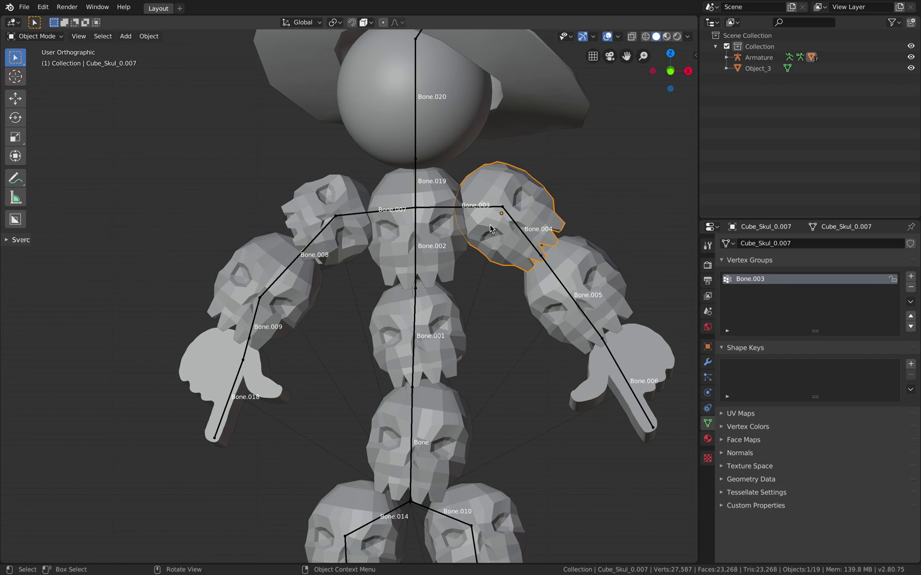
{"action": "double_click", "coordinate": [759, 281]}
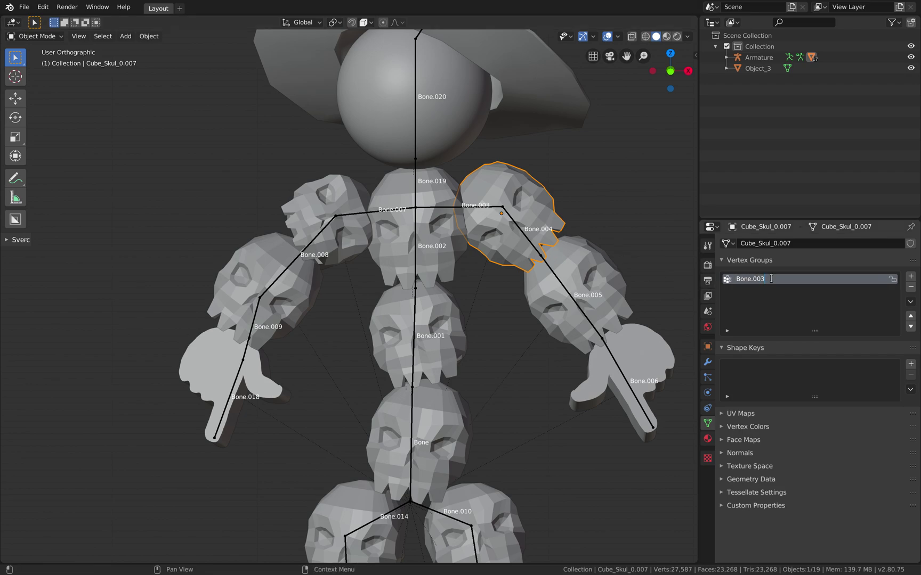
{"action": "key", "text": "BackSpace"}
{"action": "type", "text": "4"}
{"action": "key", "text": "Return"}
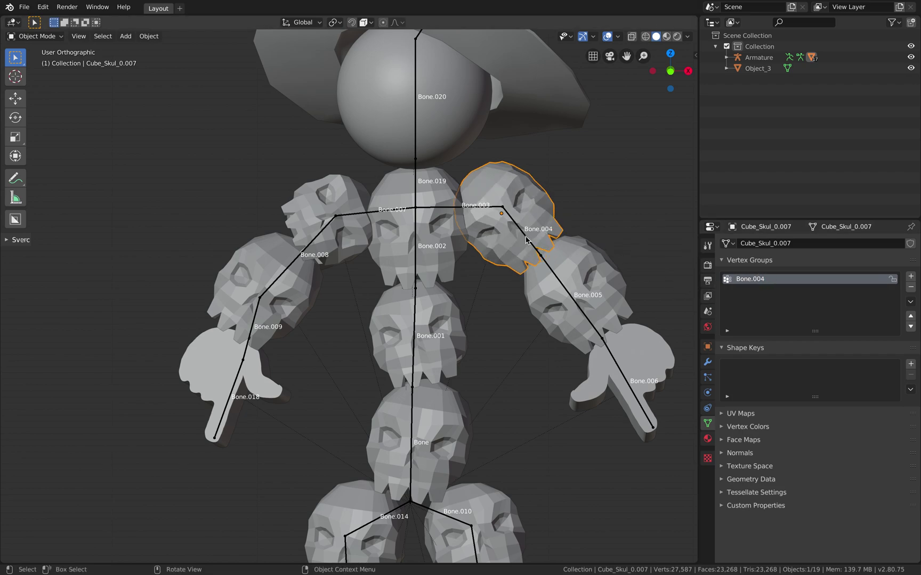
Put the armature in Pose Mode, raise Bone.004 outward and bend Bone.005 downward to test the upper arm skull.
{"action": "left_click", "coordinate": [527, 241]}
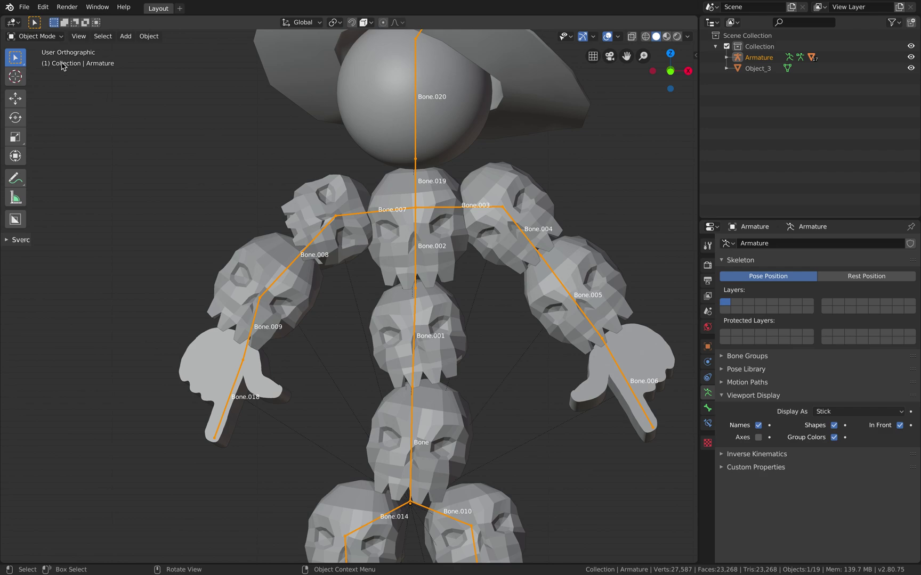
{"action": "left_click", "coordinate": [35, 36]}
{"action": "left_click", "coordinate": [32, 73]}
{"action": "left_click", "coordinate": [513, 223]}
{"action": "key", "text": "r"}
{"action": "left_click", "coordinate": [585, 240]}
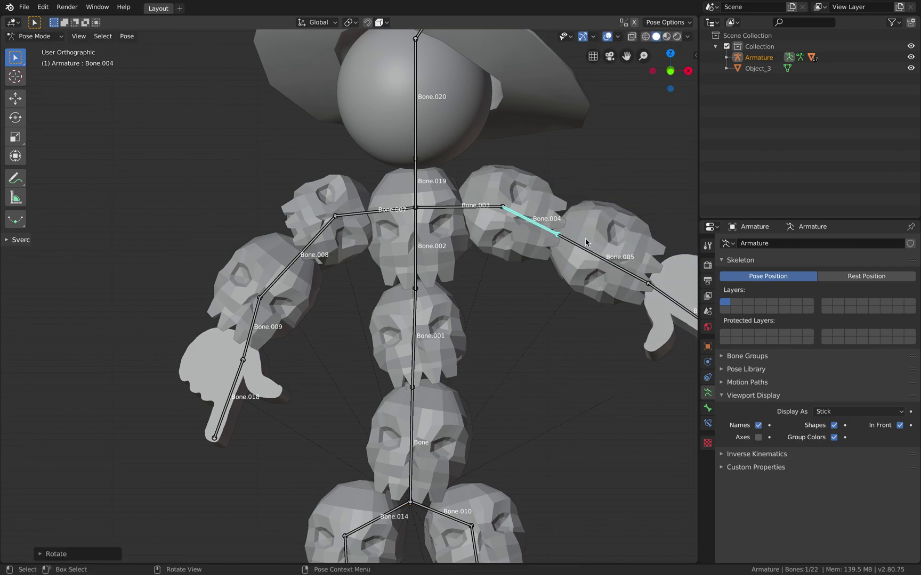
{"action": "left_click", "coordinate": [585, 251]}
{"action": "key", "text": "r"}
{"action": "left_click", "coordinate": [610, 368]}
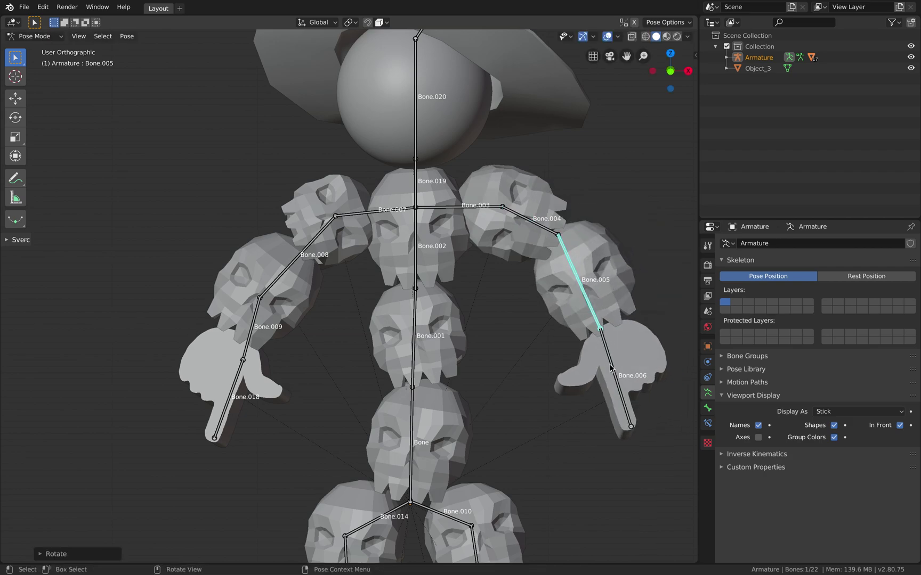
Rotate the hand bone Bone.006 outward and try trackball rotations on it to test the hand.
{"action": "left_click", "coordinate": [630, 291]}
{"action": "key", "text": "r"}
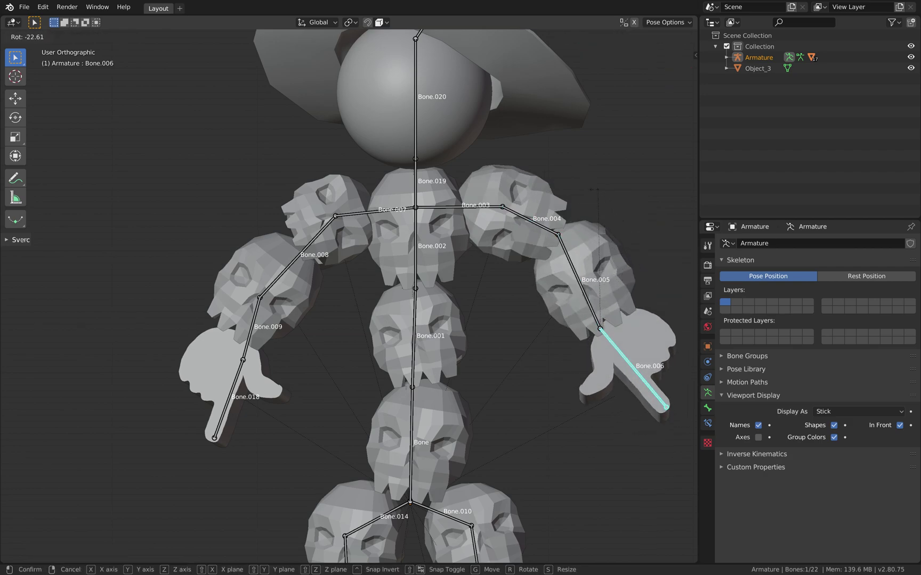
{"action": "left_click", "coordinate": [610, 235]}
{"action": "scroll", "coordinate": [611, 259], "scroll_direction": "down", "scroll_amount": 2}
{"action": "key", "text": "r"}
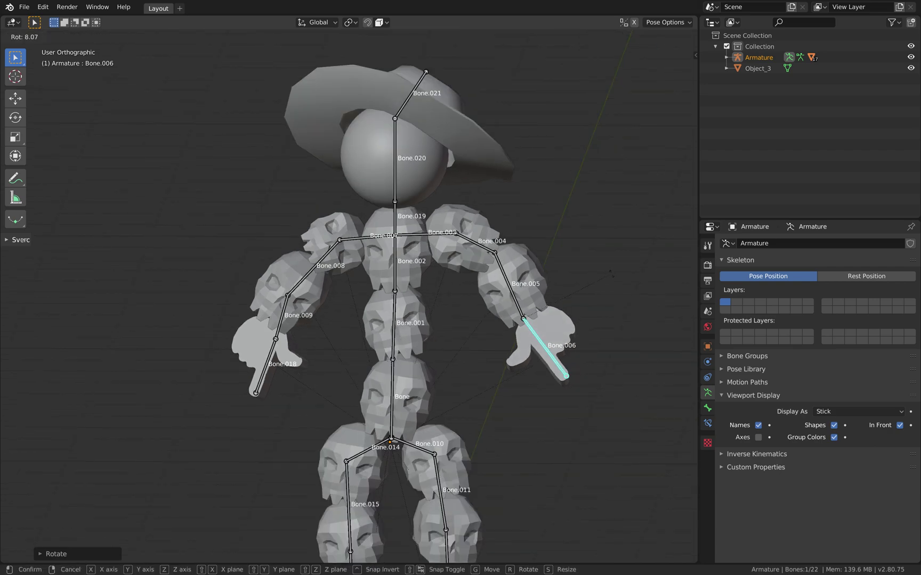
{"action": "key", "text": "r"}
{"action": "left_click", "coordinate": [608, 248]}
{"action": "key", "text": "r"}
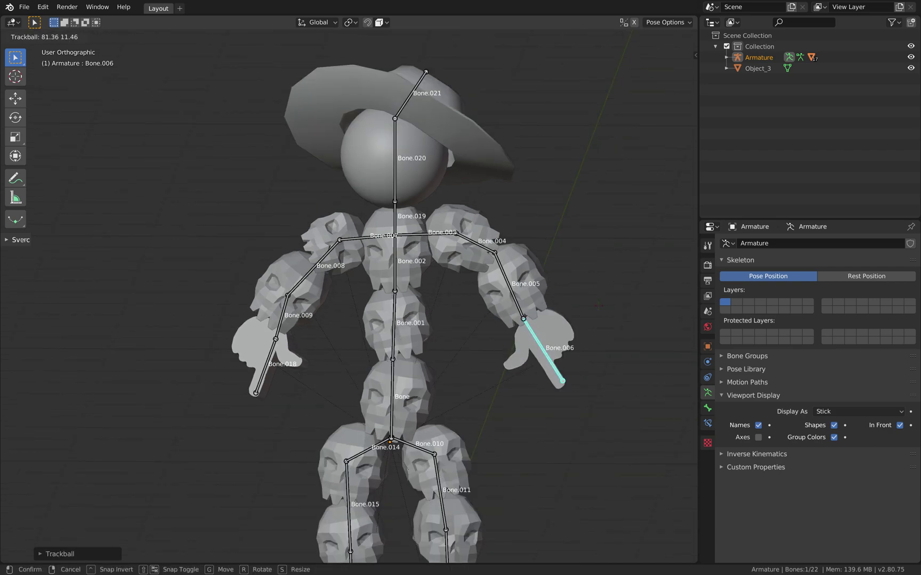
{"action": "left_click", "coordinate": [608, 305]}
{"action": "key", "text": "r"}
{"action": "key", "text": "r"}
{"action": "left_click", "coordinate": [606, 264]}
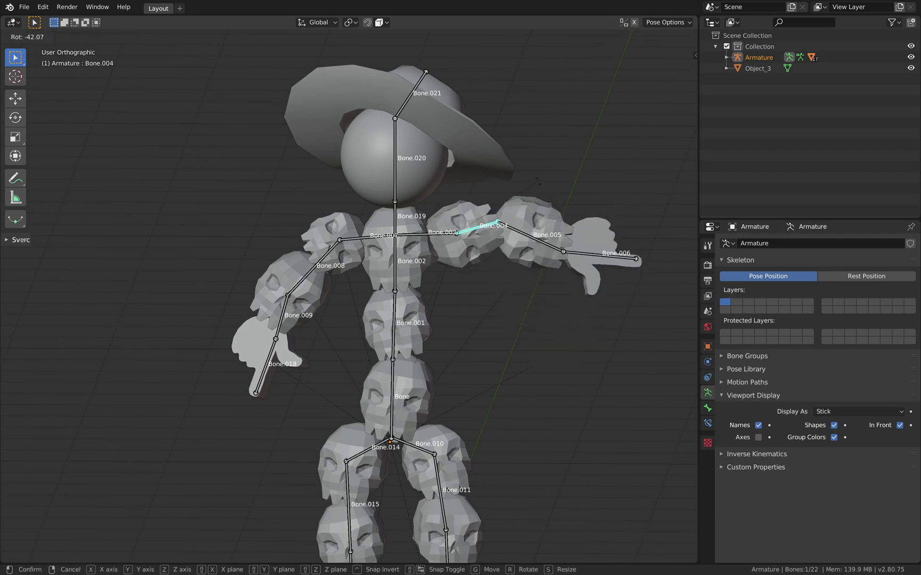
Raise the upper arm by rotating Bone.004 and bend Bone.005 so the forearm angles downward.
{"action": "left_click", "coordinate": [533, 240]}
{"action": "left_click", "coordinate": [543, 241]}
{"action": "key", "text": "r"}
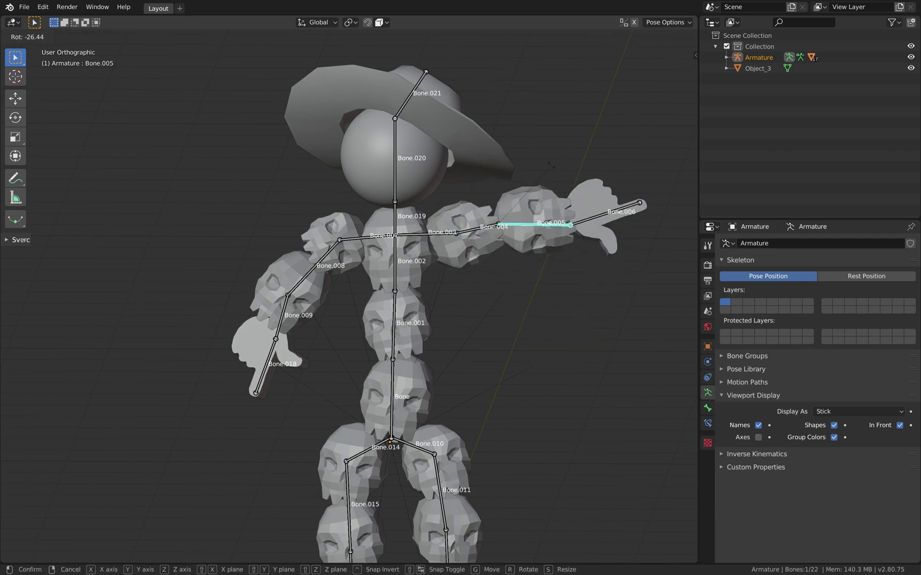
{"action": "left_click", "coordinate": [552, 237]}
Rotate the shoulder bones Bone.003 and Bone.007 up and down to test both arms, leaving the shoulders roughly level.
{"action": "left_click", "coordinate": [440, 241]}
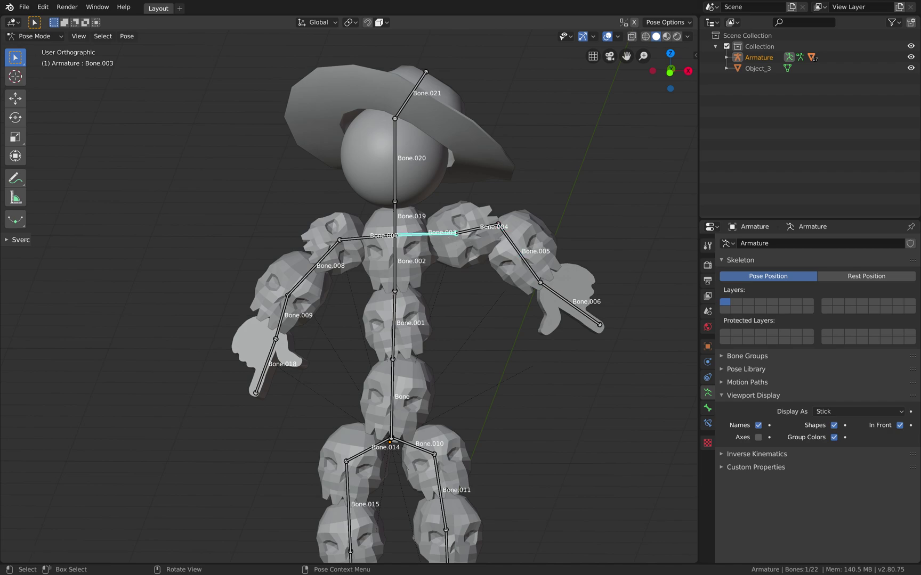
{"action": "key", "text": "r"}
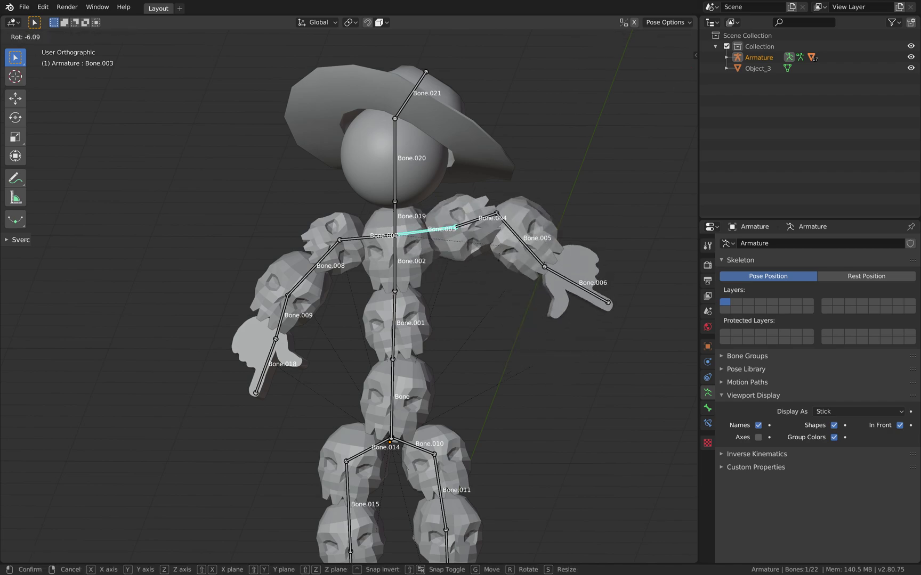
{"action": "left_click", "coordinate": [377, 246]}
{"action": "left_click", "coordinate": [377, 241]}
{"action": "key", "text": "r"}
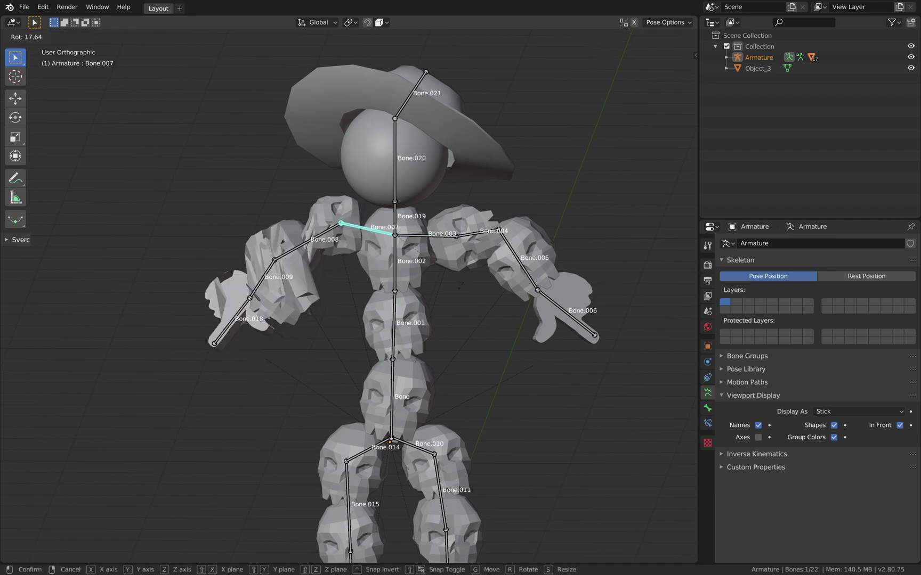
{"action": "left_click", "coordinate": [438, 241]}
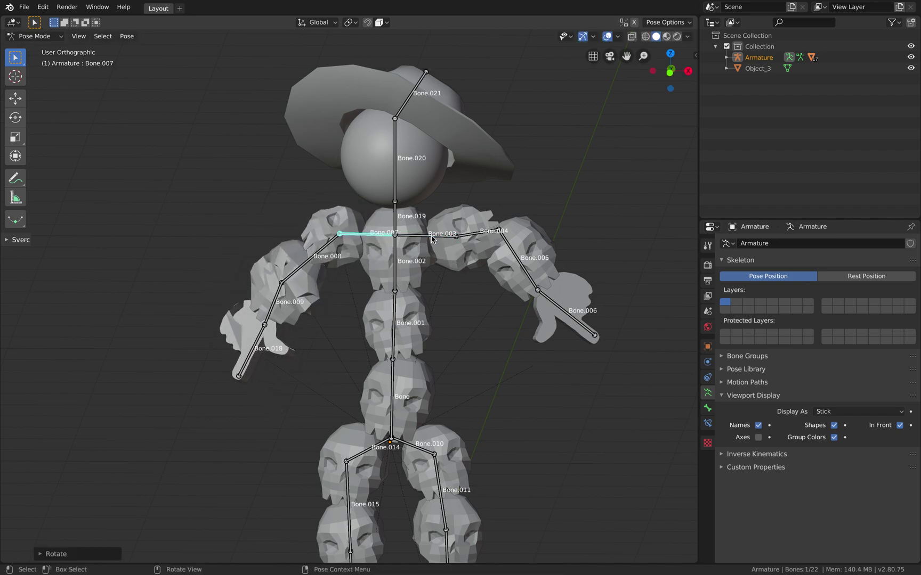
{"action": "left_click", "coordinate": [432, 238]}
{"action": "key", "text": "r"}
{"action": "left_click", "coordinate": [440, 250]}
Lean the upper body sideways by rotating the spine bone Bone.001 to test the attached meshes, and return to Object Mode.
{"action": "middle_click_drag", "start_coordinate": [440, 250], "coordinate": [430, 283]}
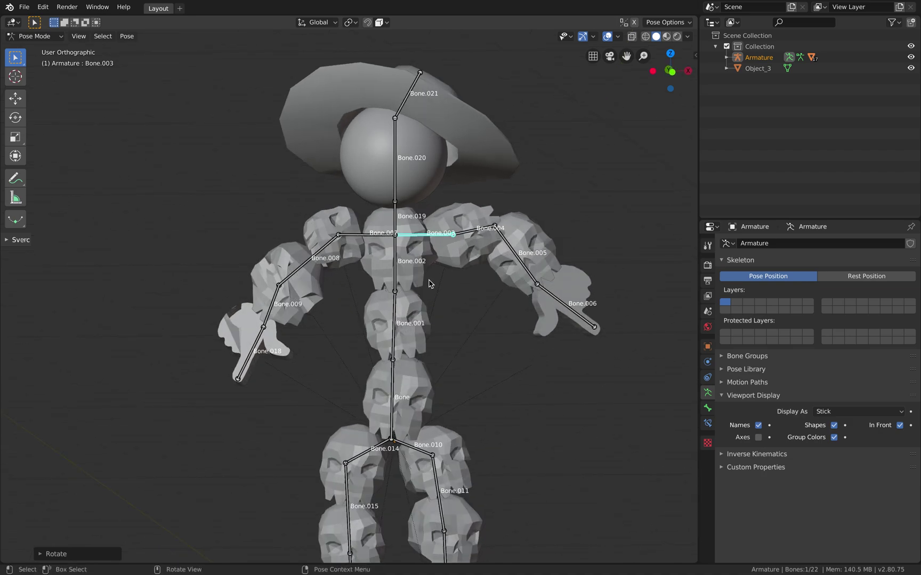
{"action": "left_click", "coordinate": [394, 302]}
{"action": "scroll", "coordinate": [448, 267], "scroll_direction": "up", "scroll_amount": 1}
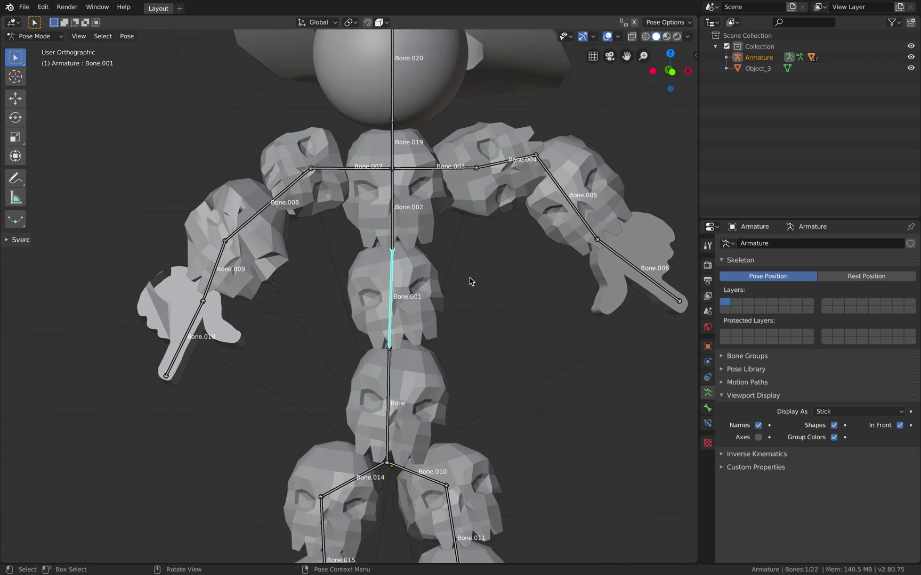
{"action": "key", "text": "r"}
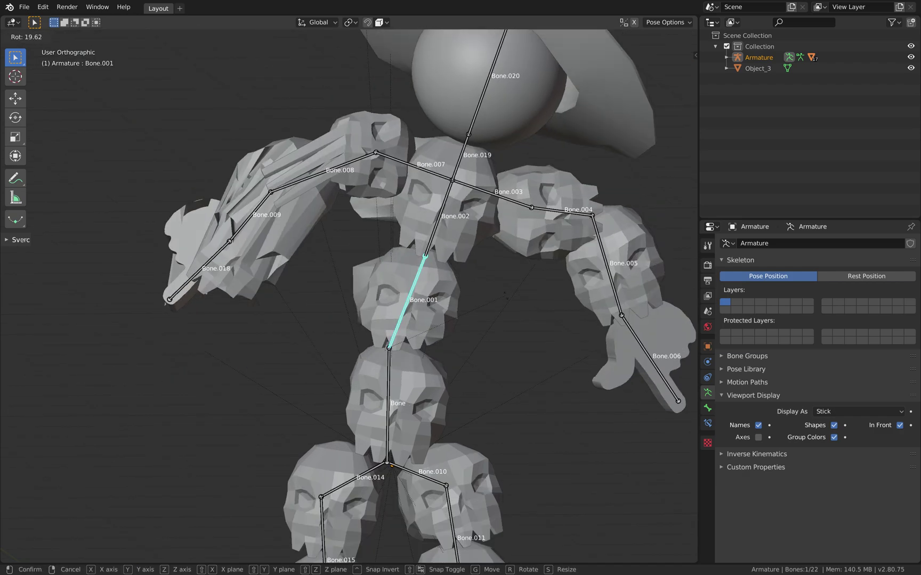
{"action": "left_click", "coordinate": [438, 311]}
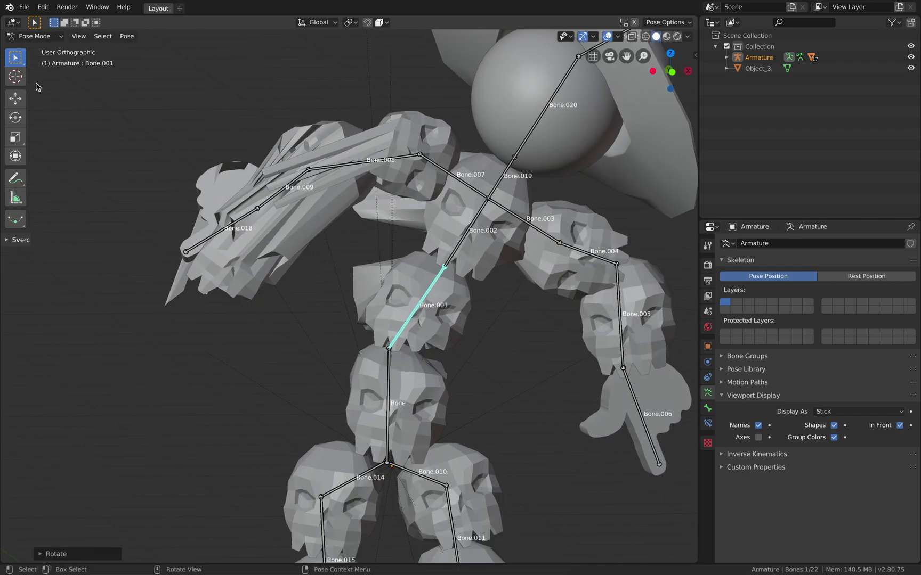
{"action": "left_click", "coordinate": [33, 36]}
{"action": "left_click", "coordinate": [25, 49]}
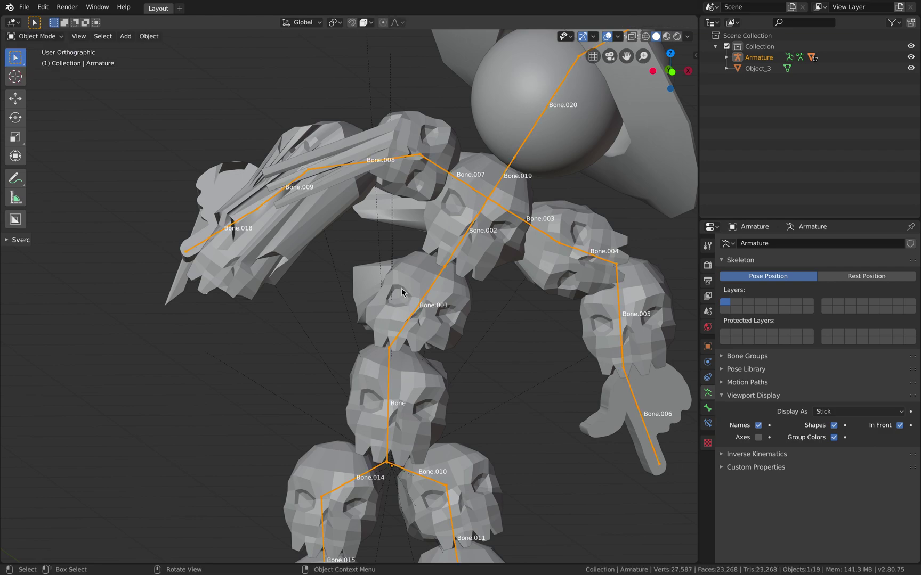
Replace all vertex groups on the lower chest skull Cube_Skul_0.001 with a single group named Bone.001.
{"action": "left_click", "coordinate": [402, 292]}
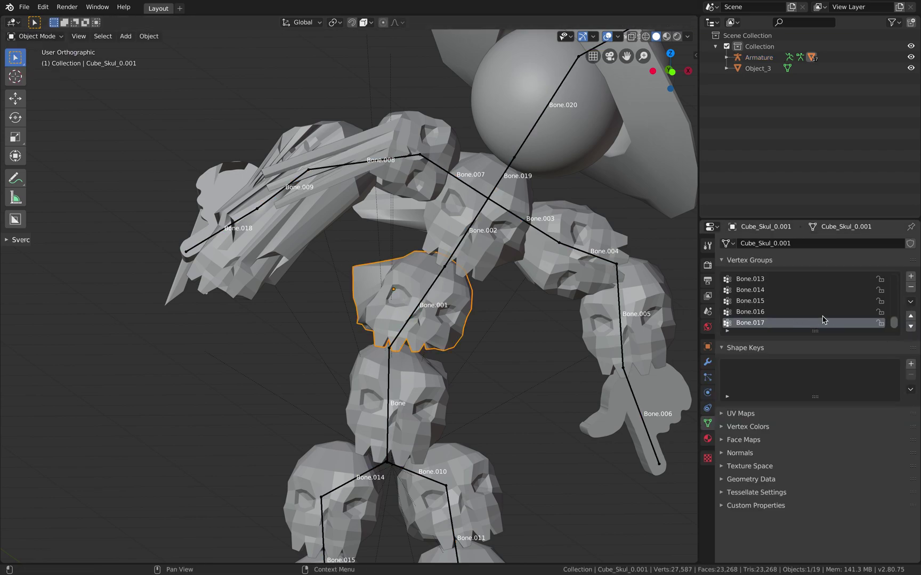
{"action": "left_click", "coordinate": [911, 291]}
{"action": "left_click", "coordinate": [911, 290]}
{"action": "left_click", "coordinate": [912, 291]}
{"action": "left_click", "coordinate": [911, 291]}
{"action": "left_click", "coordinate": [911, 290]}
{"action": "left_click", "coordinate": [911, 291]}
{"action": "left_click", "coordinate": [911, 290]}
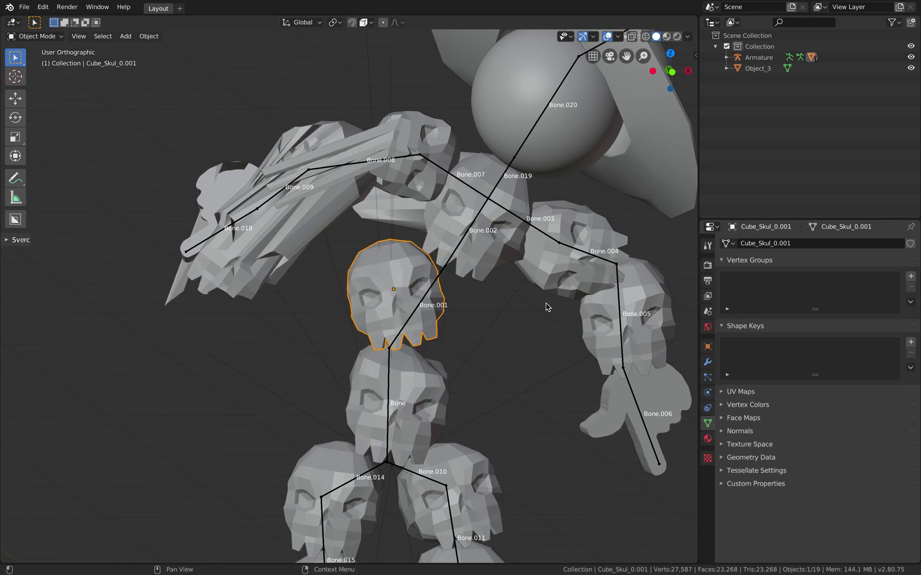
{"action": "left_click", "coordinate": [910, 277]}
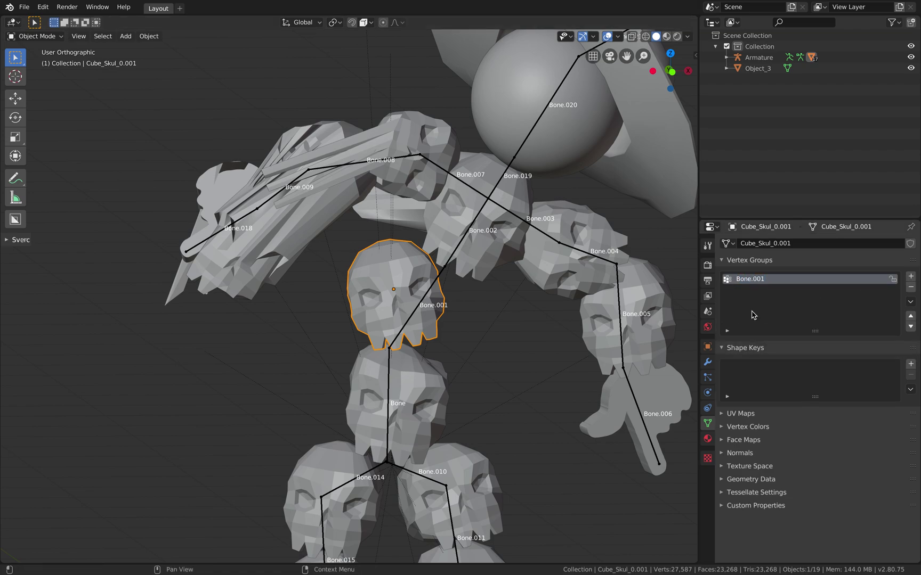
In Edit Mode, assign all of the skull's vertices to the Bone.001 group at weight 1.000, and return to Object Mode.
{"action": "left_click", "coordinate": [39, 34]}
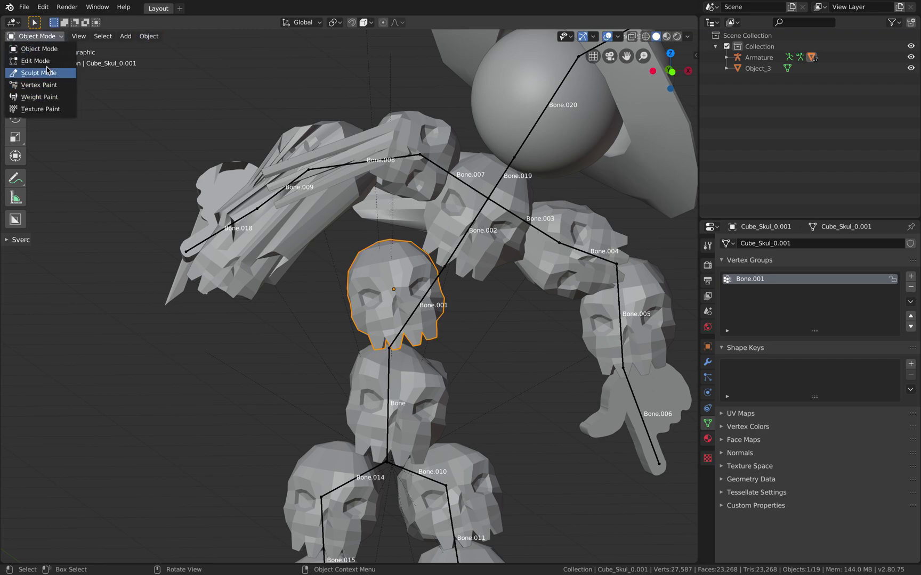
{"action": "left_click", "coordinate": [26, 51]}
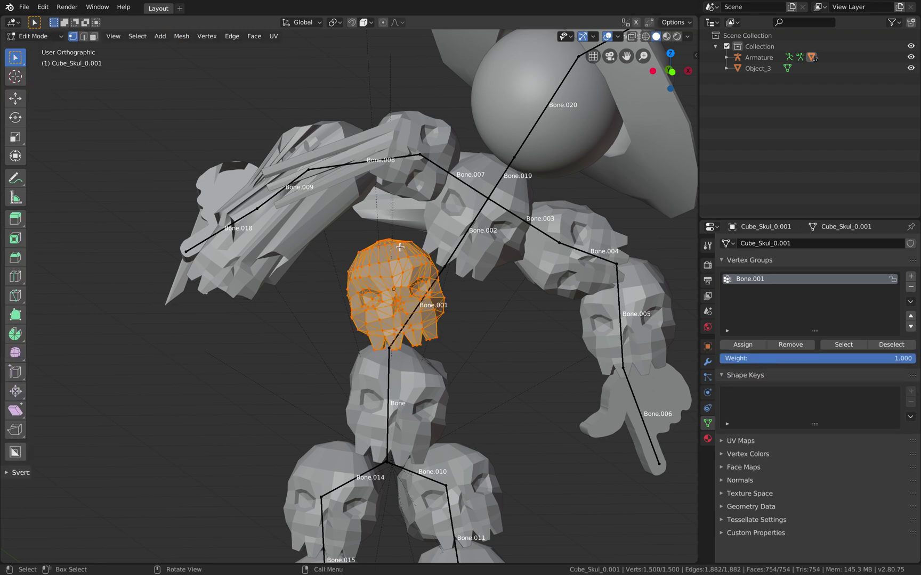
{"action": "left_click", "coordinate": [738, 347]}
{"action": "left_click", "coordinate": [33, 35]}
{"action": "left_click", "coordinate": [43, 50]}
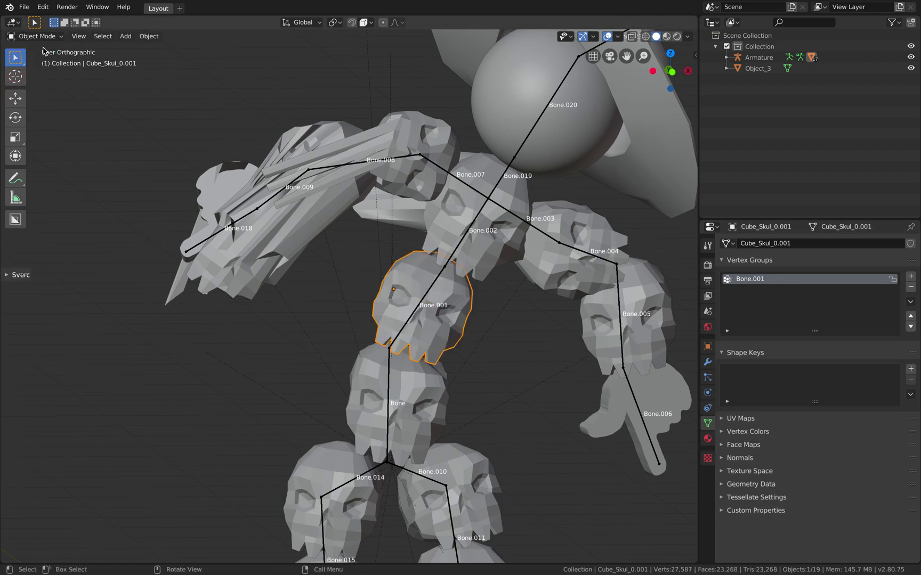
Put the armature in Pose Mode and rotate the spine bone Bone.001 to lean the upper body the opposite way.
{"action": "left_click", "coordinate": [438, 282]}
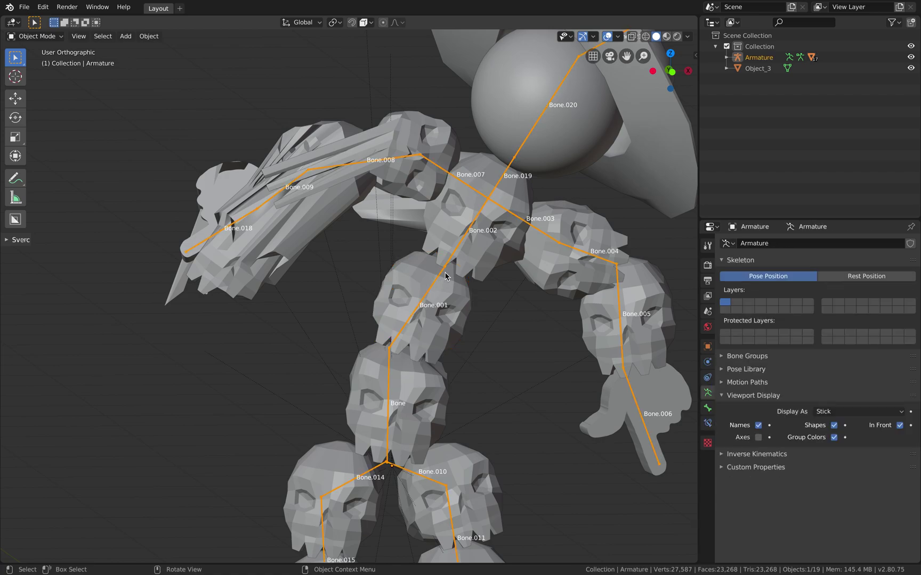
{"action": "left_click", "coordinate": [60, 36]}
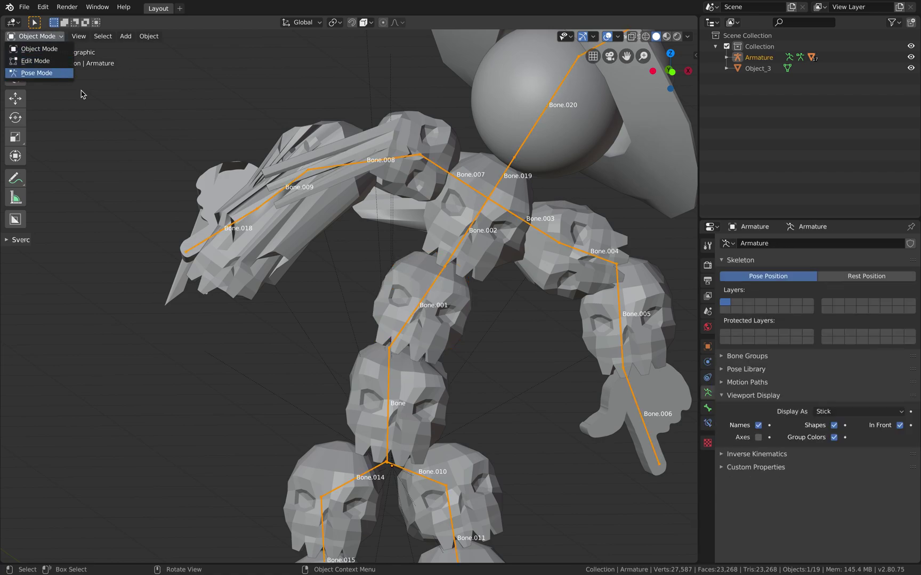
{"action": "left_click", "coordinate": [57, 74]}
{"action": "key", "text": "r"}
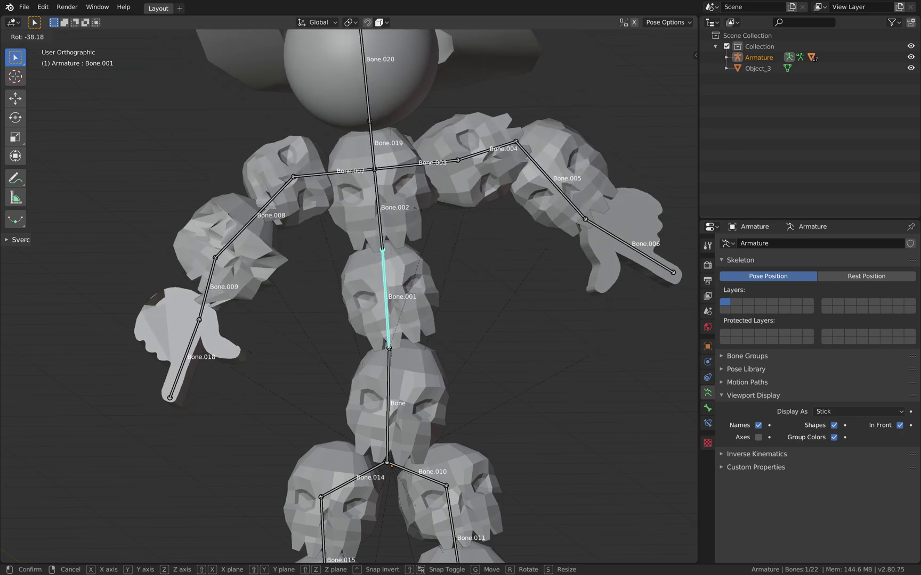
{"action": "left_click", "coordinate": [449, 260]}
{"action": "key", "text": "ctrl+z"}
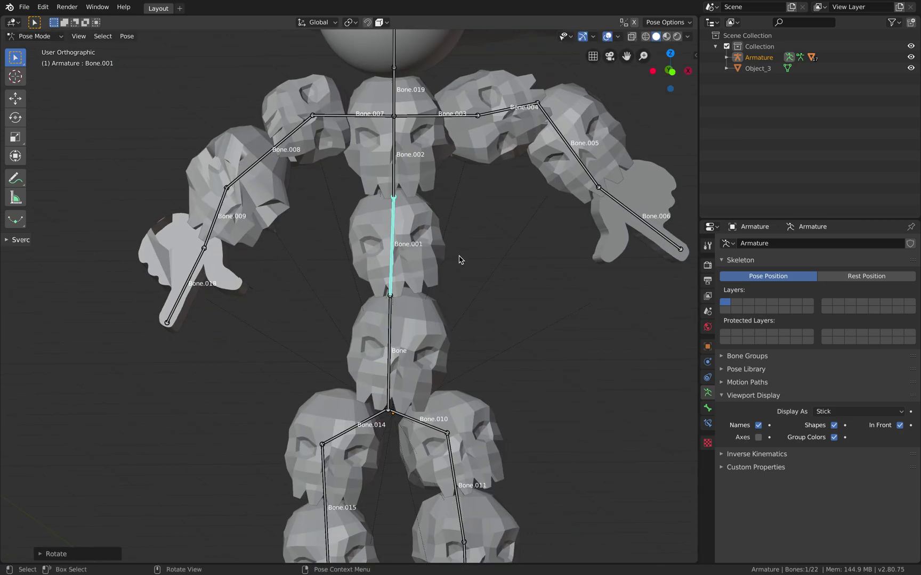
{"action": "key", "text": "r"}
{"action": "left_click", "coordinate": [442, 238]}
{"action": "scroll", "coordinate": [442, 238], "scroll_direction": "down", "scroll_amount": 2}
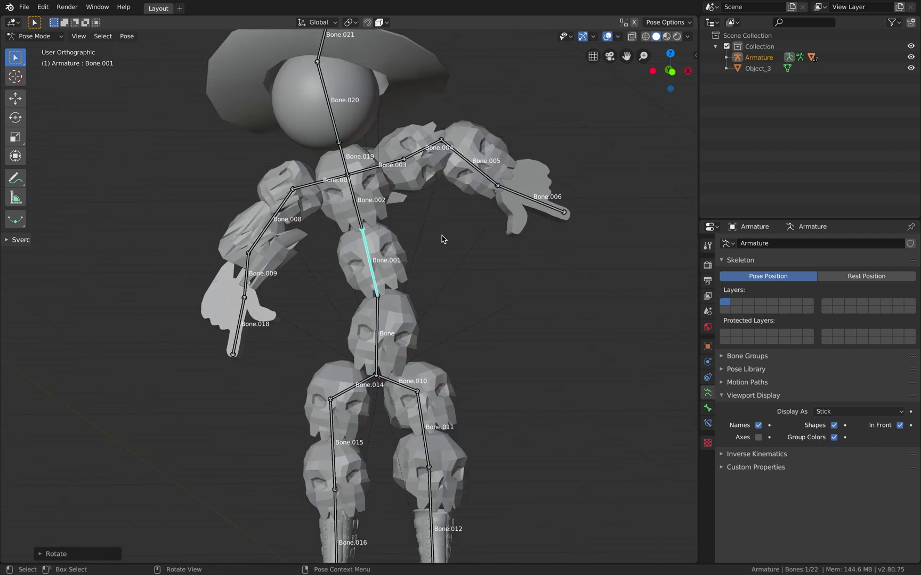
Rotate the head bone Bone.020 and the hat bone Bone.021 slightly to test them, and return to Object Mode.
{"action": "left_click", "coordinate": [335, 140]}
{"action": "key", "text": "r"}
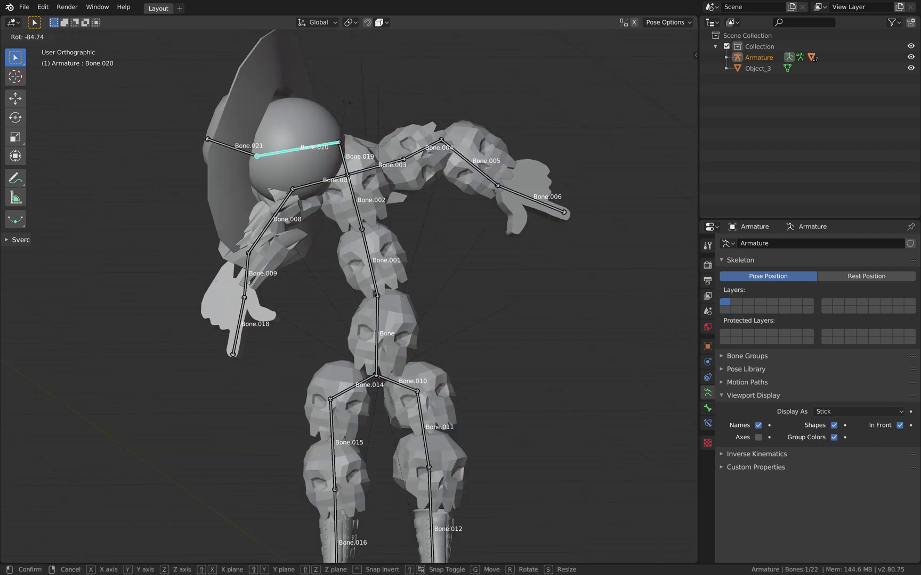
{"action": "left_click", "coordinate": [380, 83]}
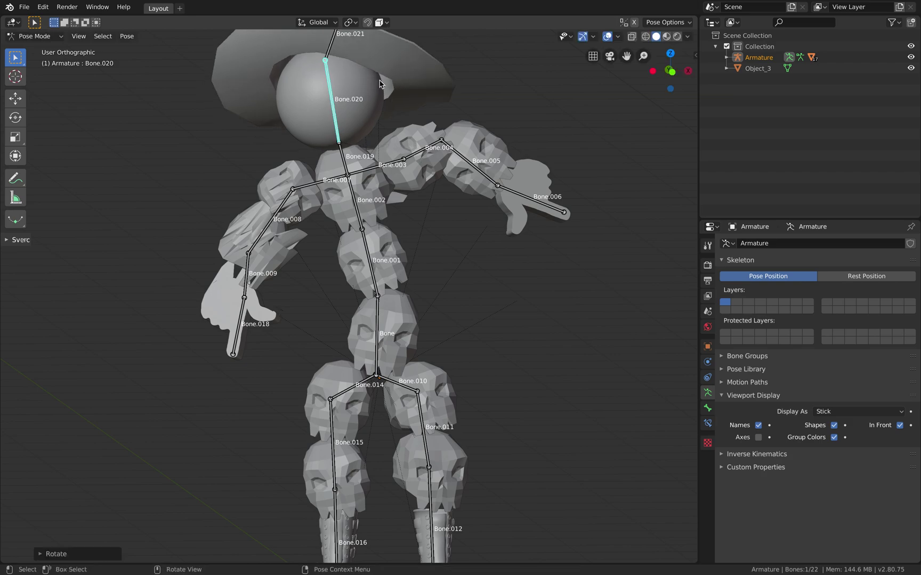
{"action": "left_click", "coordinate": [333, 47]}
{"action": "key", "text": "r"}
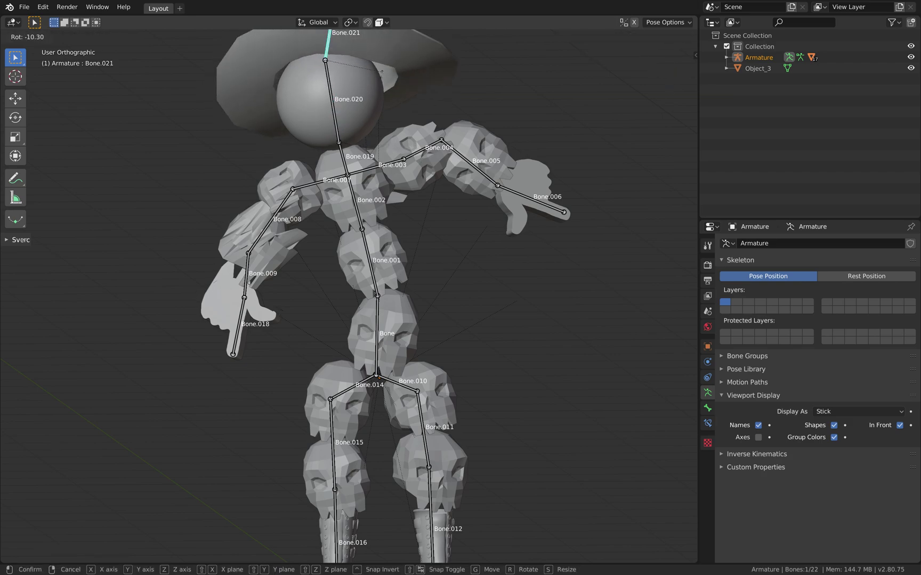
{"action": "left_click", "coordinate": [383, 76]}
{"action": "key", "text": "ctrl+Tab"}
{"action": "left_click", "coordinate": [314, 86]}
Save sketchfab_thinking_005.blend, and check the vertex groups on leg skulls Cube_Skul_0.006 and Cube_Skul_0.005.
{"action": "middle_click_drag", "start_coordinate": [502, 338], "coordinate": [515, 263], "text": "shift"}
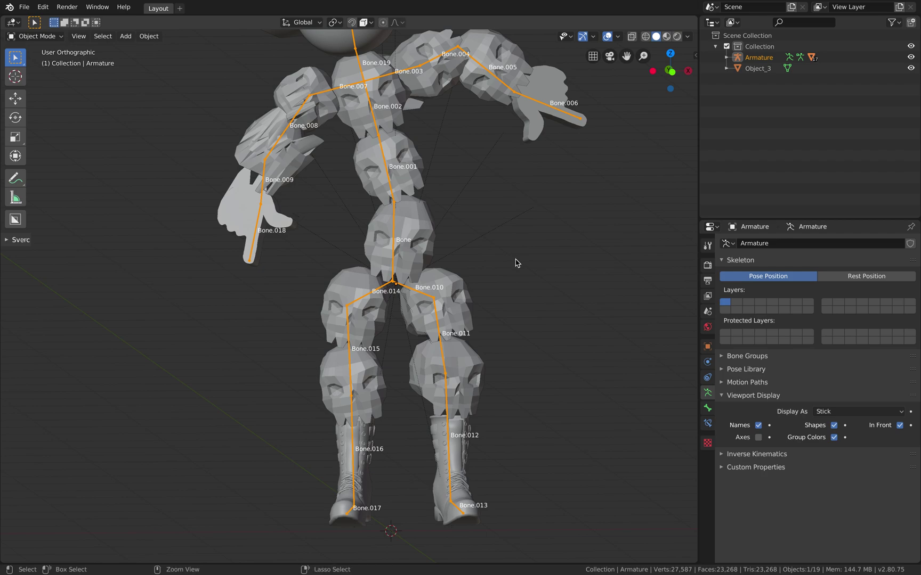
{"action": "left_click", "coordinate": [450, 428]}
{"action": "left_click", "coordinate": [448, 430]}
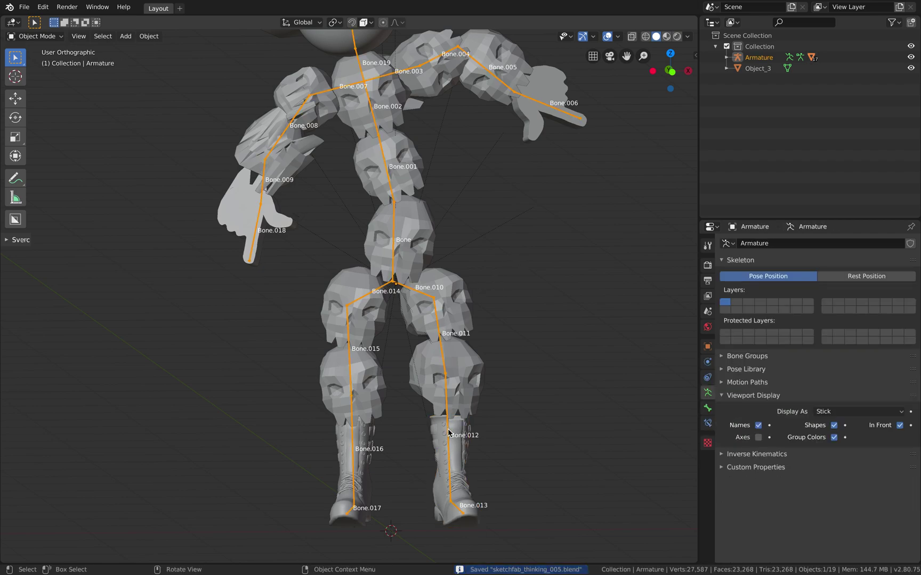
{"action": "left_click", "coordinate": [445, 373]}
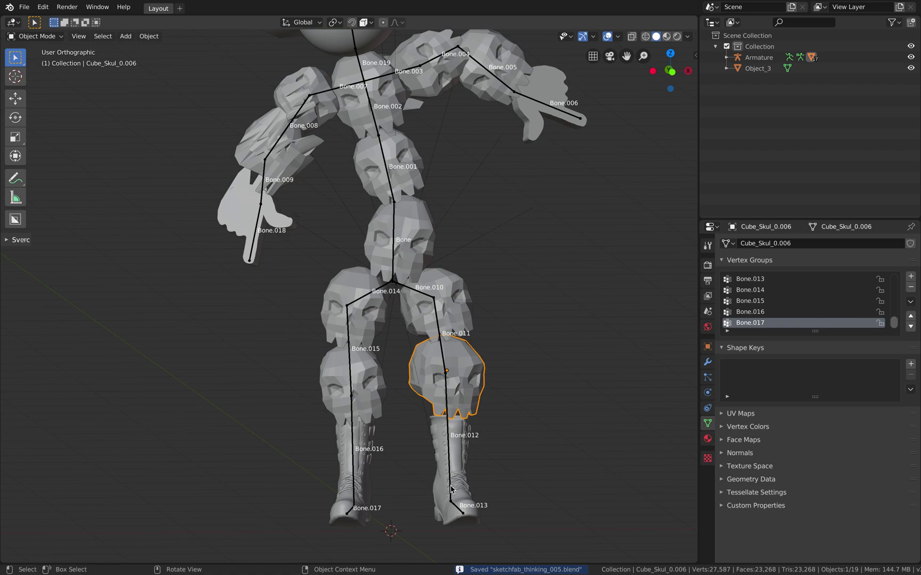
{"action": "left_click", "coordinate": [436, 301]}
{"action": "left_click", "coordinate": [478, 213]}
Show the character with its materials in LookDev shading and compare it with the emoji skeleton in the browser's tweet.
{"action": "middle_click_drag", "start_coordinate": [479, 213], "coordinate": [445, 248]}
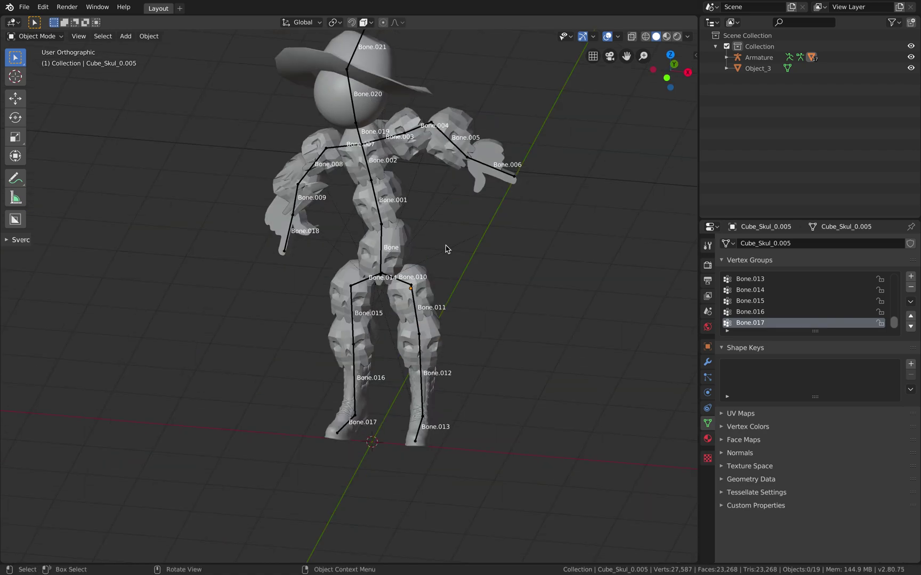
{"action": "left_click", "coordinate": [667, 38]}
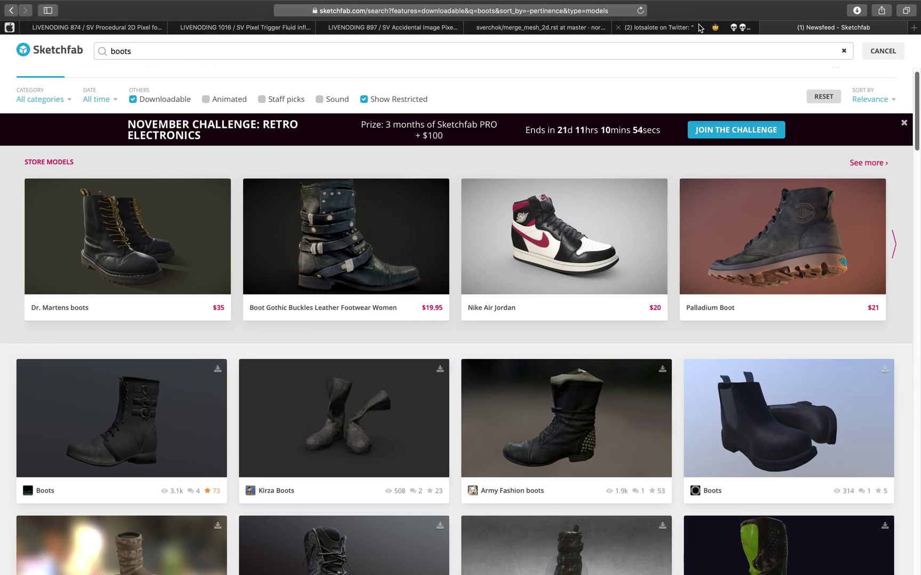
{"action": "left_click", "coordinate": [699, 27]}
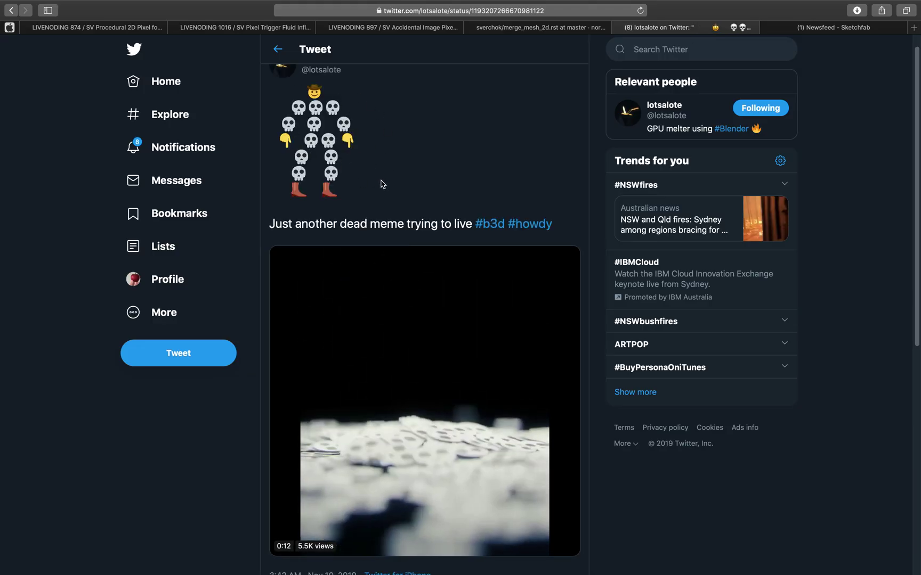
{"action": "key", "text": "ctrl+Right"}
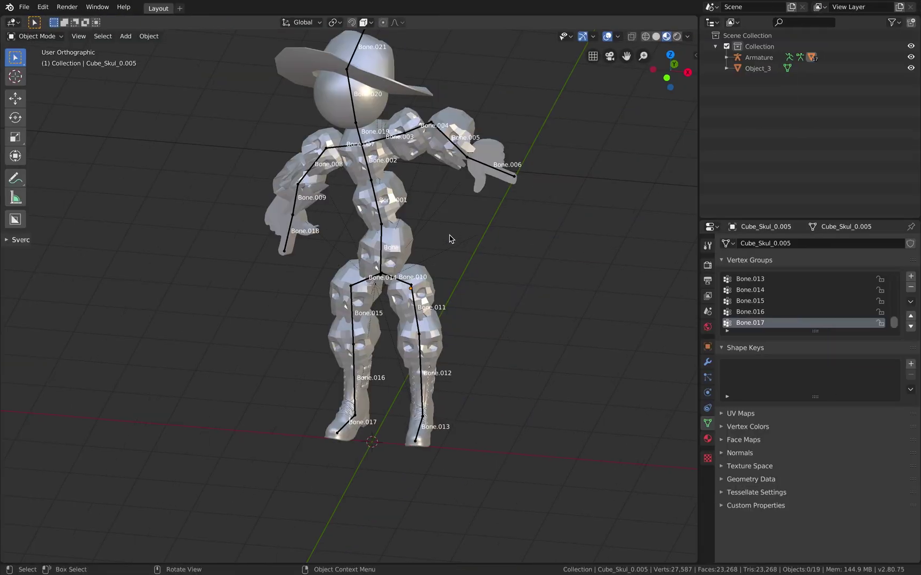
{"action": "key", "text": "ctrl+Left"}
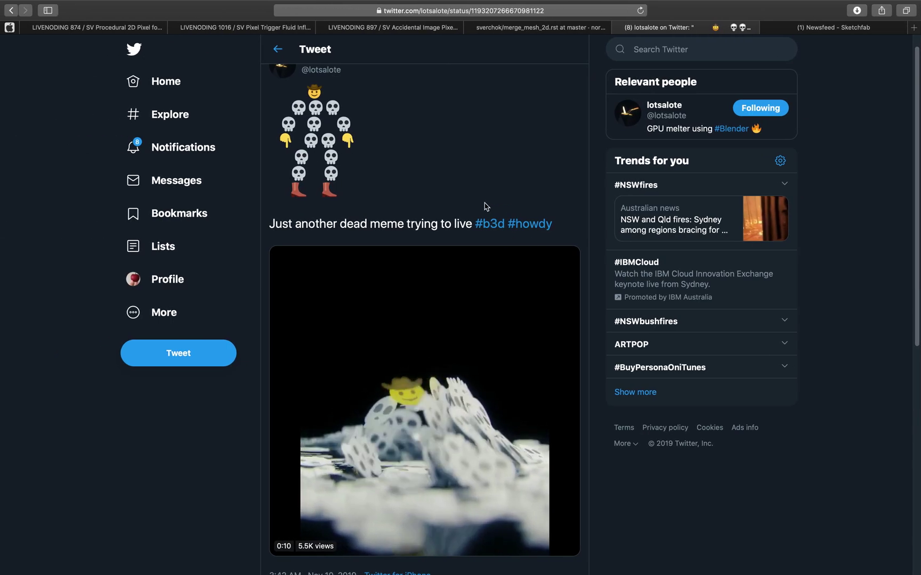
Browse the downloadable boots search results on Sketchfab for alternative boot models.
{"action": "left_click", "coordinate": [800, 27]}
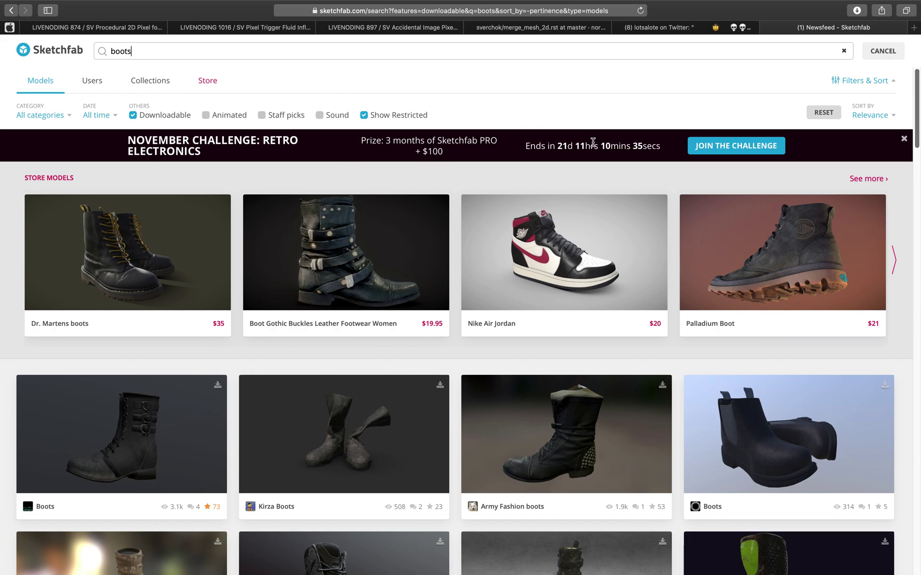
{"action": "scroll", "coordinate": [602, 293], "scroll_direction": "down", "scroll_amount": 20}
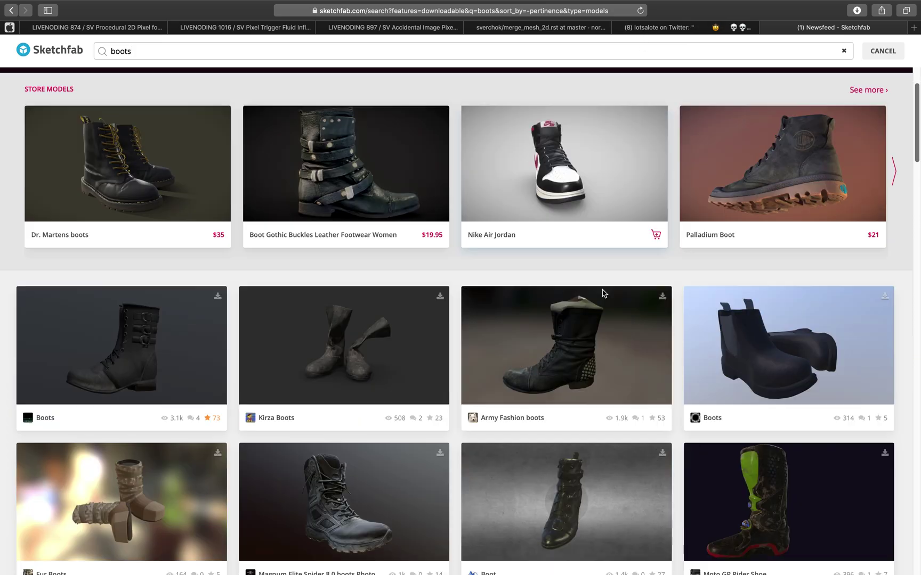
{"action": "scroll", "coordinate": [585, 283], "scroll_direction": "up", "scroll_amount": 6}
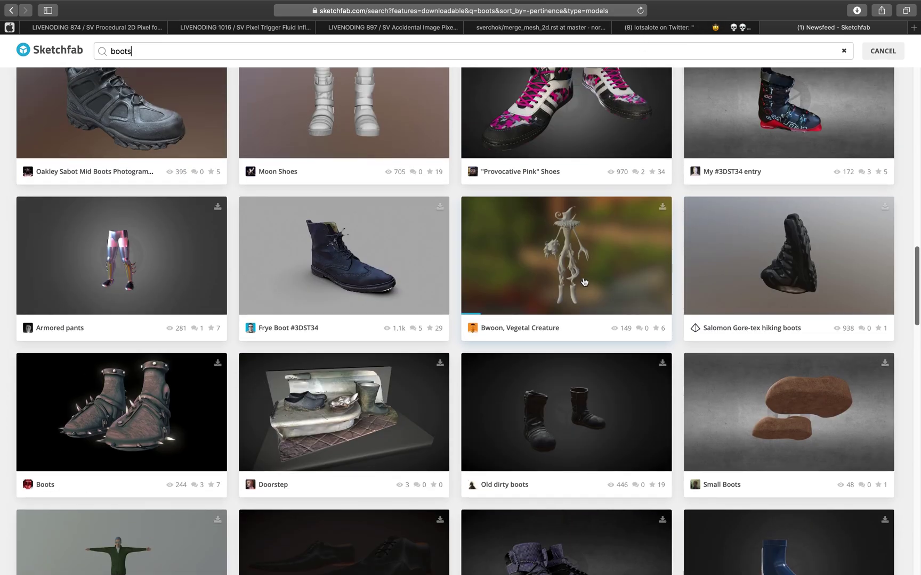
{"action": "scroll", "coordinate": [574, 307], "scroll_direction": "up", "scroll_amount": 7}
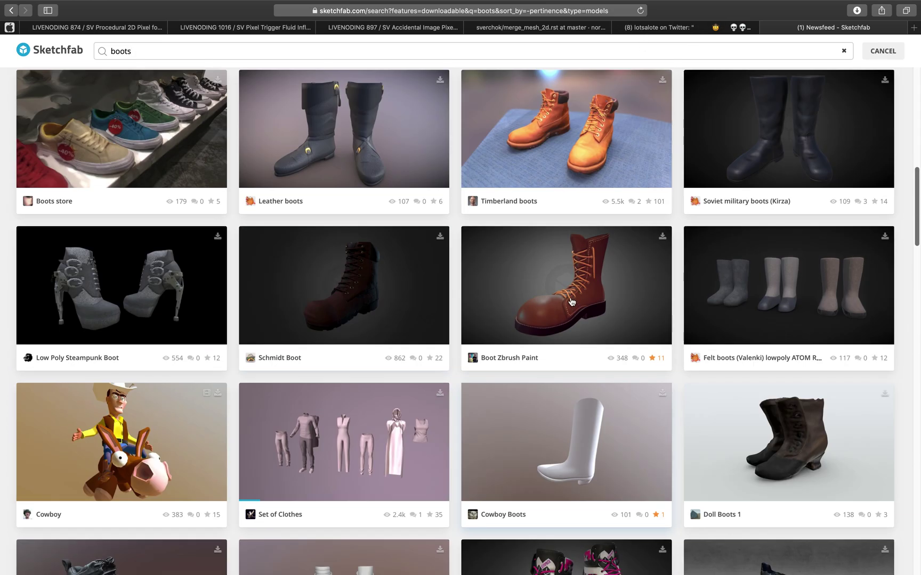
Switch back to Blender, put the armature in Pose Mode and rotate the shoulder bone Bone.003 downward.
{"action": "key", "text": "ctrl+Right"}
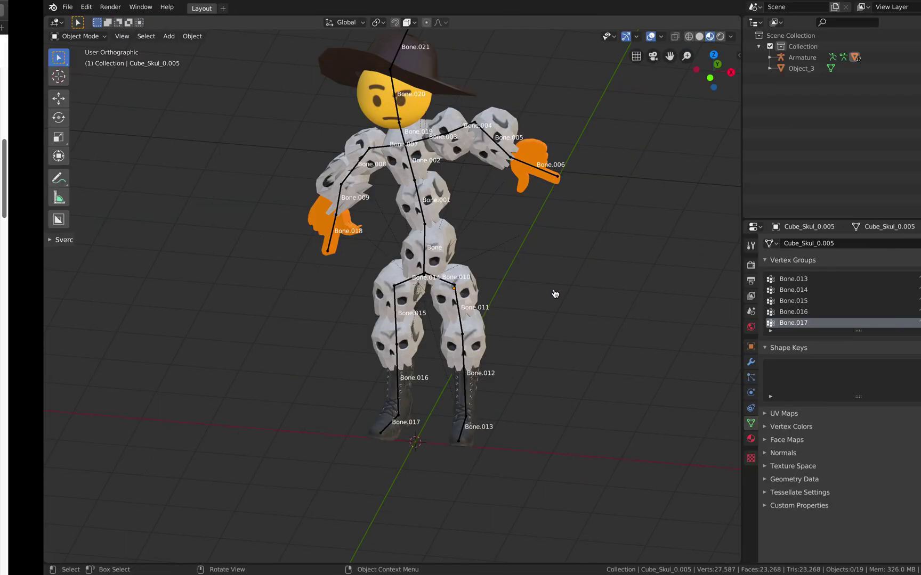
{"action": "middle_click_drag", "start_coordinate": [529, 269], "coordinate": [507, 236]}
{"action": "middle_click_drag", "start_coordinate": [513, 286], "coordinate": [517, 318], "text": "shift"}
{"action": "left_click", "coordinate": [455, 165]}
{"action": "middle_click_drag", "start_coordinate": [455, 164], "coordinate": [462, 166]}
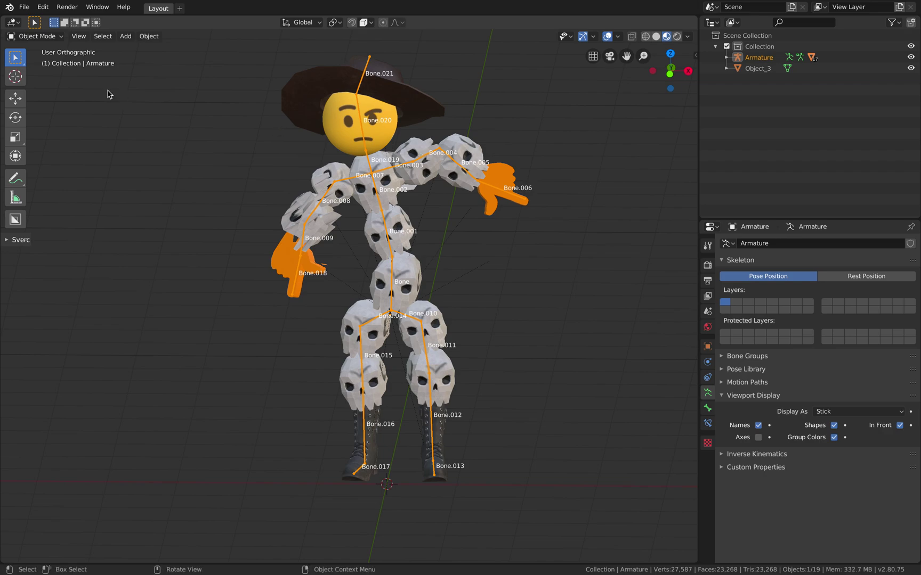
{"action": "left_click", "coordinate": [43, 40]}
{"action": "left_click", "coordinate": [46, 74]}
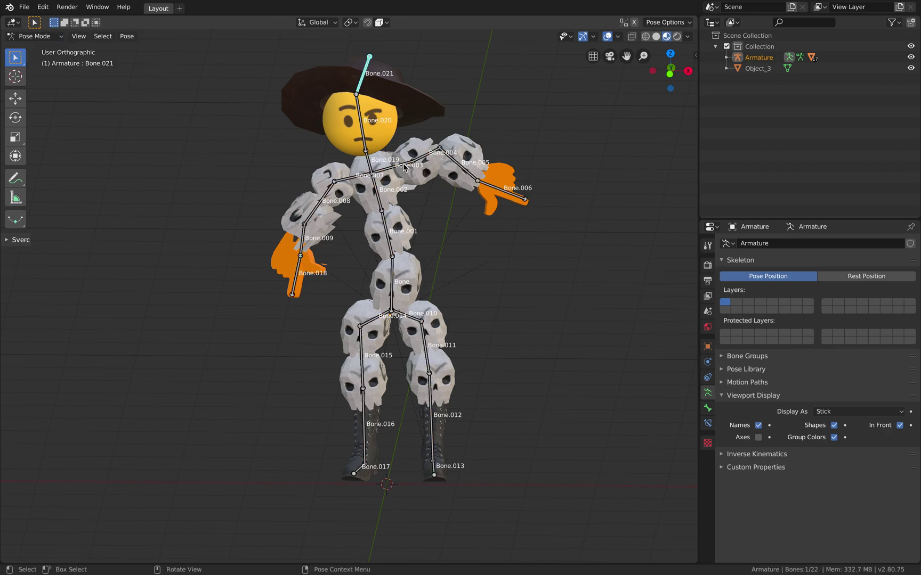
{"action": "key", "text": "r"}
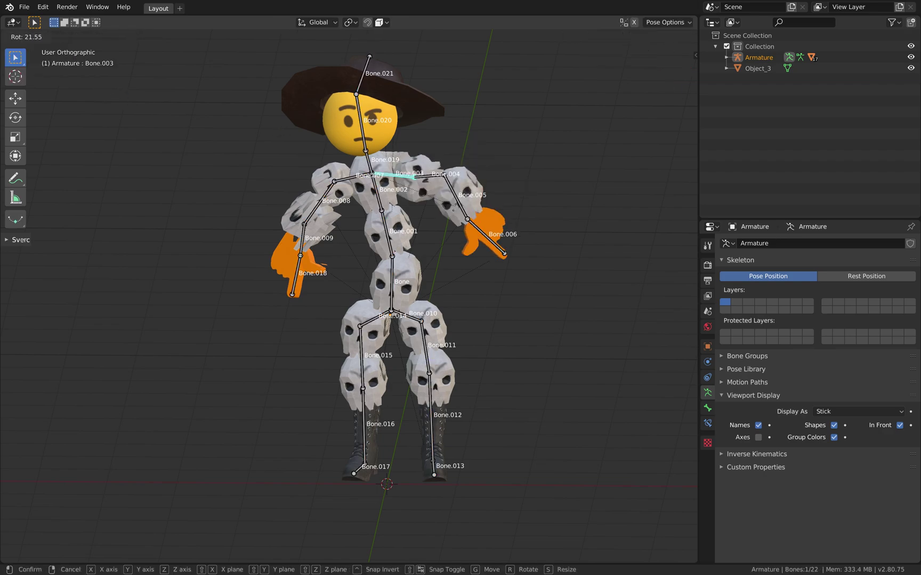
{"action": "left_click", "coordinate": [440, 199]}
Raise the arm by rotating the upper arm bone Bone.004 and the forearm bone Bone.005 upward.
{"action": "left_click", "coordinate": [508, 189]}
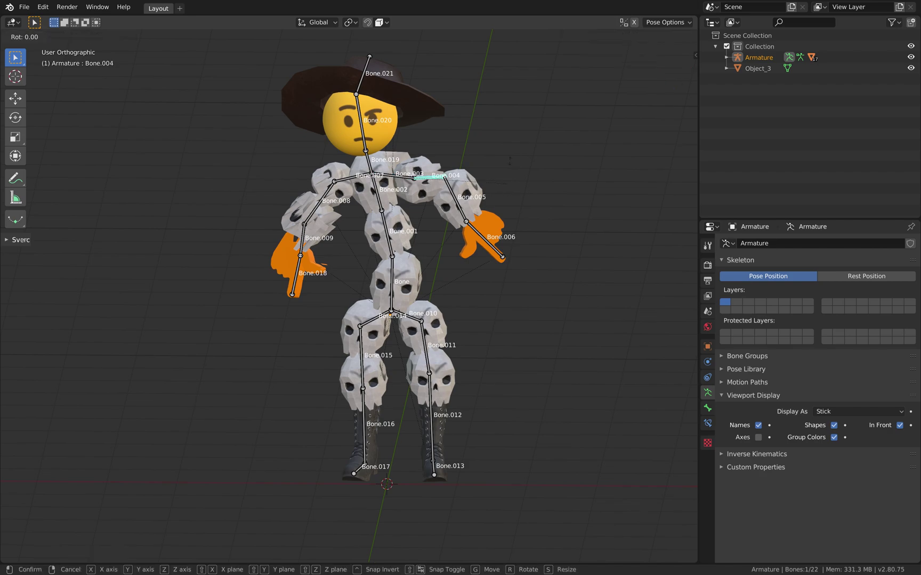
{"action": "key", "text": "r"}
{"action": "left_click", "coordinate": [510, 119]}
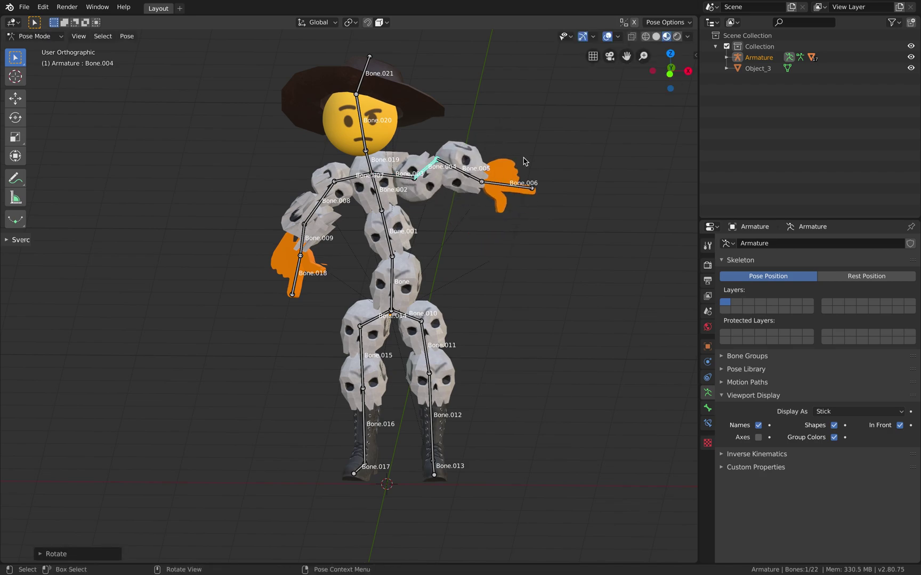
{"action": "left_click", "coordinate": [463, 174]}
{"action": "key", "text": "r"}
{"action": "left_click", "coordinate": [485, 103]}
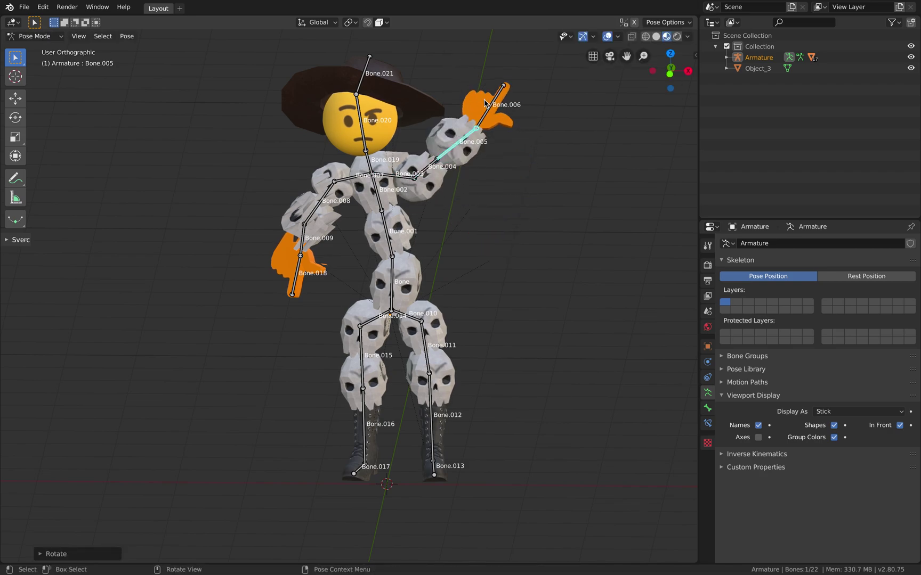
Rotate the hand bone Bone.006 at the end of the raised arm downward.
{"action": "left_click", "coordinate": [493, 102]}
{"action": "key", "text": "r"}
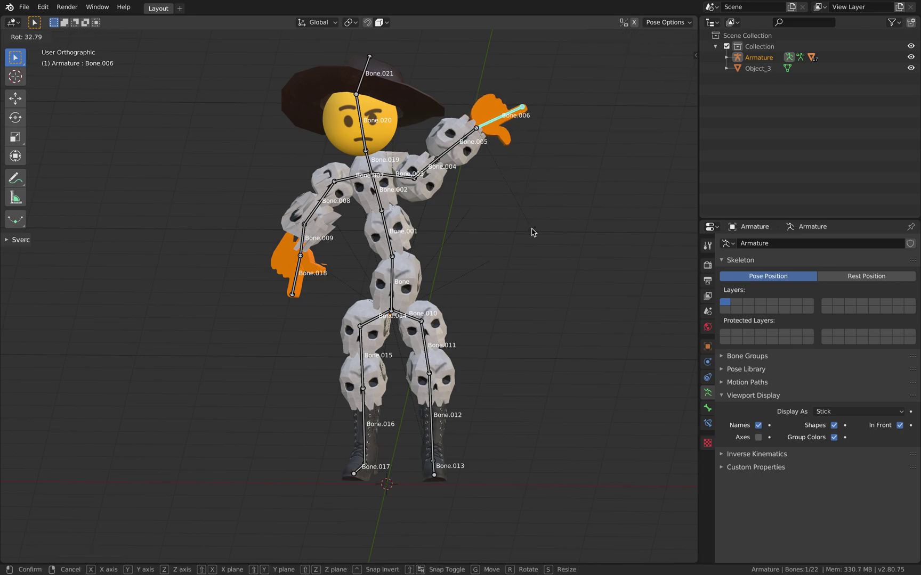
{"action": "key", "text": "r"}
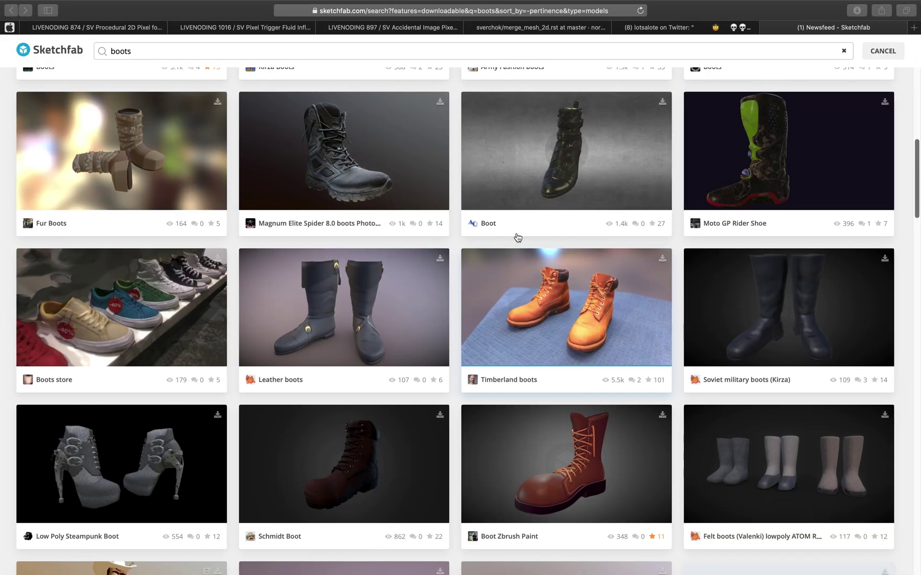
Switch to the browser's Twitter page and compare the pose with the emoji skeleton in the tweet's text and video.
{"action": "left_click", "coordinate": [676, 32]}
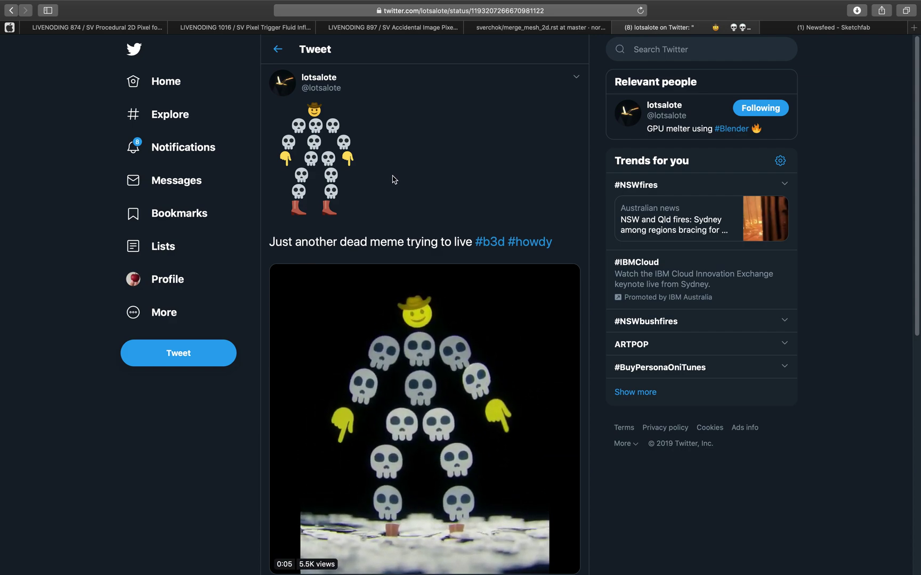
{"action": "left_click_drag", "start_coordinate": [343, 193], "coordinate": [297, 142]}
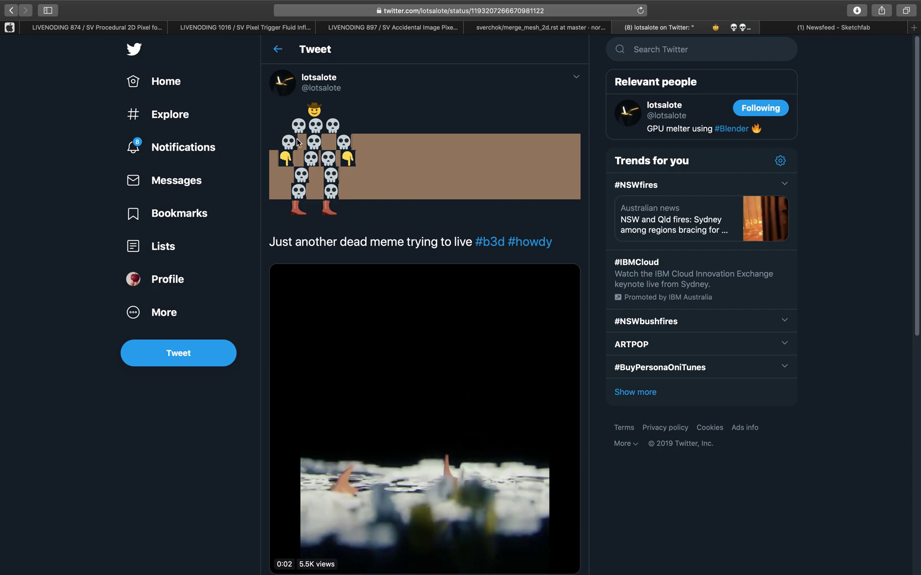
{"action": "left_click", "coordinate": [372, 126]}
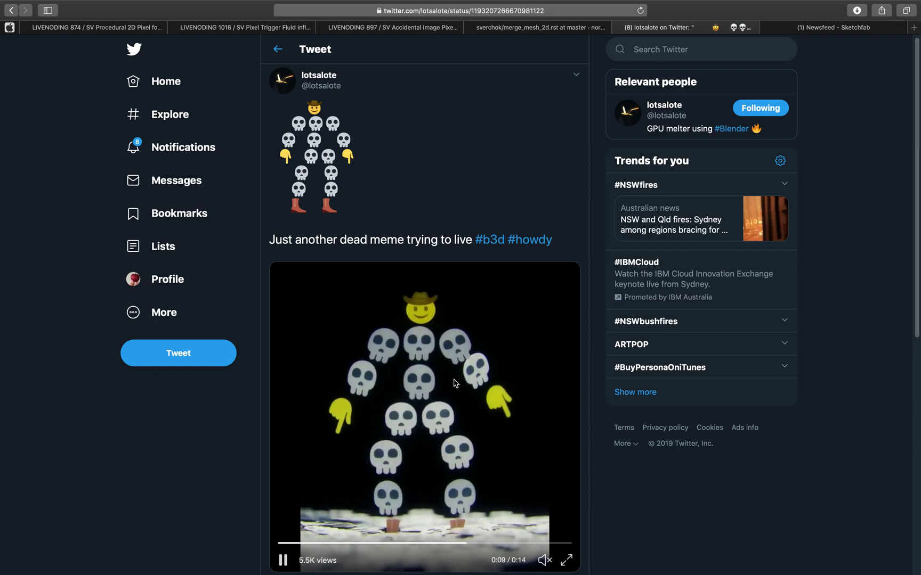
Switch back to Blender and lower the raised arm by rotating the upper arm bone Bone.004 to about horizontal.
{"action": "key", "text": "ctrl+Right"}
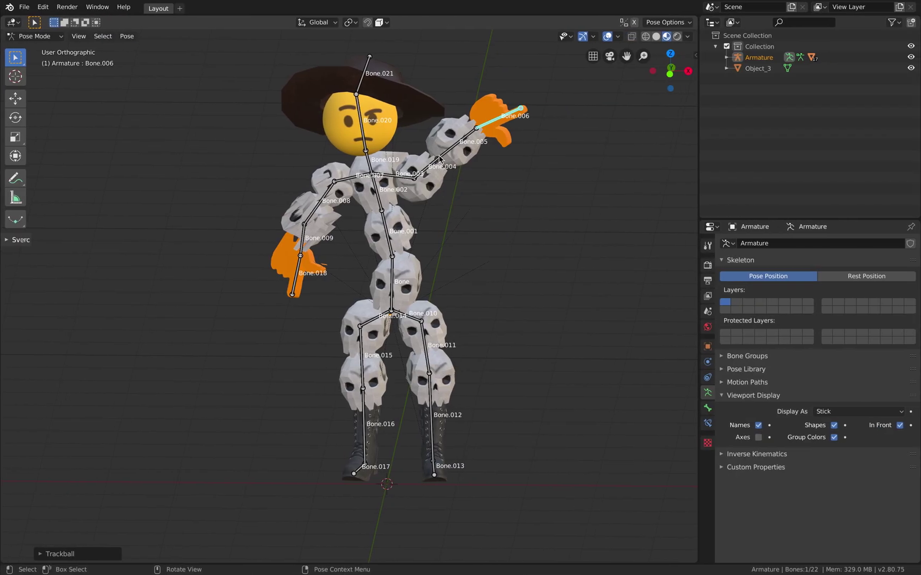
{"action": "left_click", "coordinate": [443, 153]}
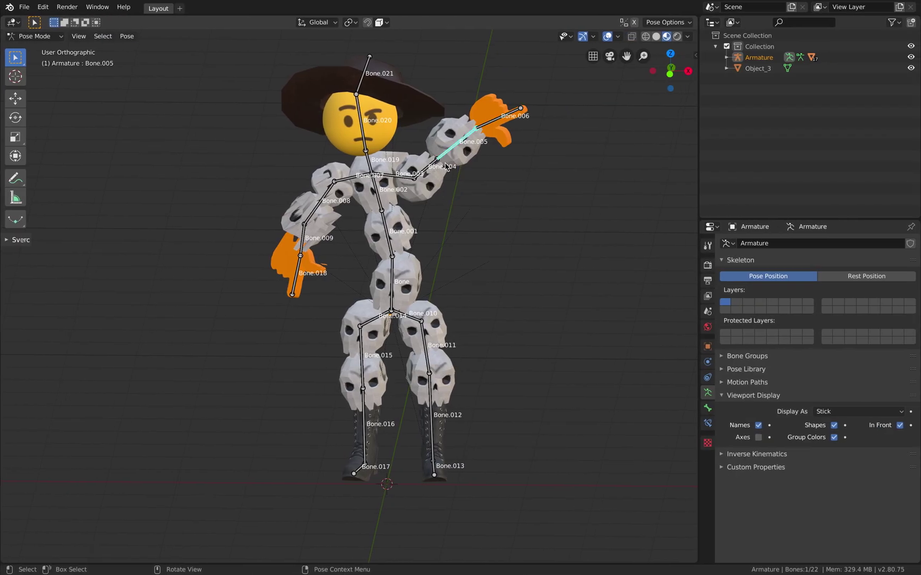
{"action": "left_click", "coordinate": [445, 166]}
{"action": "key", "text": "r"}
{"action": "left_click", "coordinate": [473, 190]}
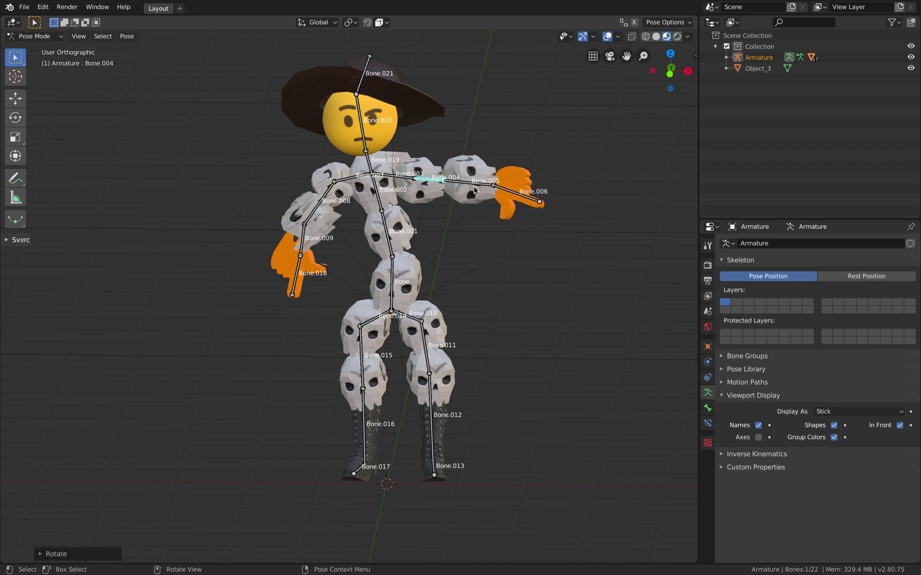
Rotate the forearm bone Bone.005 slightly and the hand bone Bone.006 downward so the finger points toward the ground.
{"action": "left_click", "coordinate": [483, 184]}
{"action": "key", "text": "r"}
{"action": "left_click", "coordinate": [521, 213]}
{"action": "left_click", "coordinate": [535, 215]}
{"action": "key", "text": "r"}
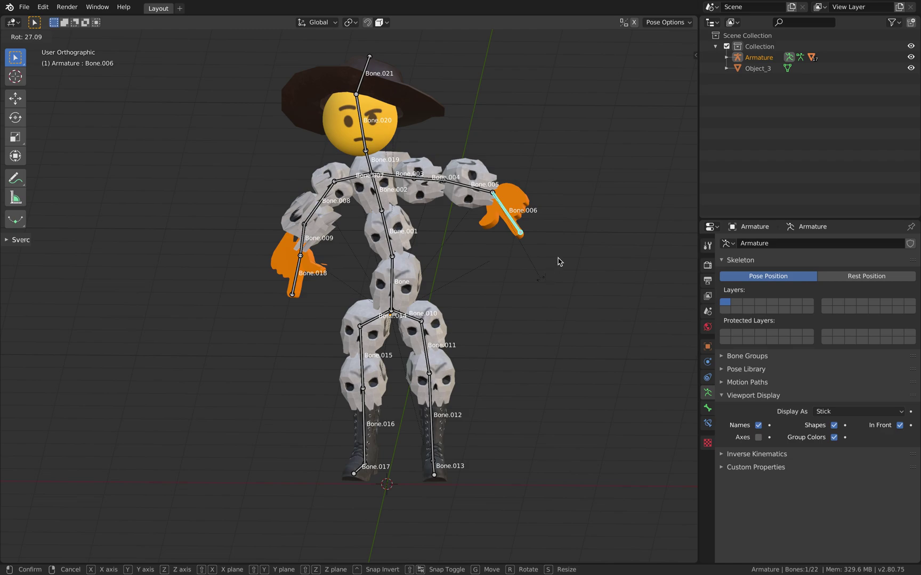
{"action": "left_click", "coordinate": [555, 263]}
Split off a low area beneath the 3D viewport and turn it into a Timeline.
{"action": "middle_click_drag", "start_coordinate": [561, 255], "coordinate": [581, 220]}
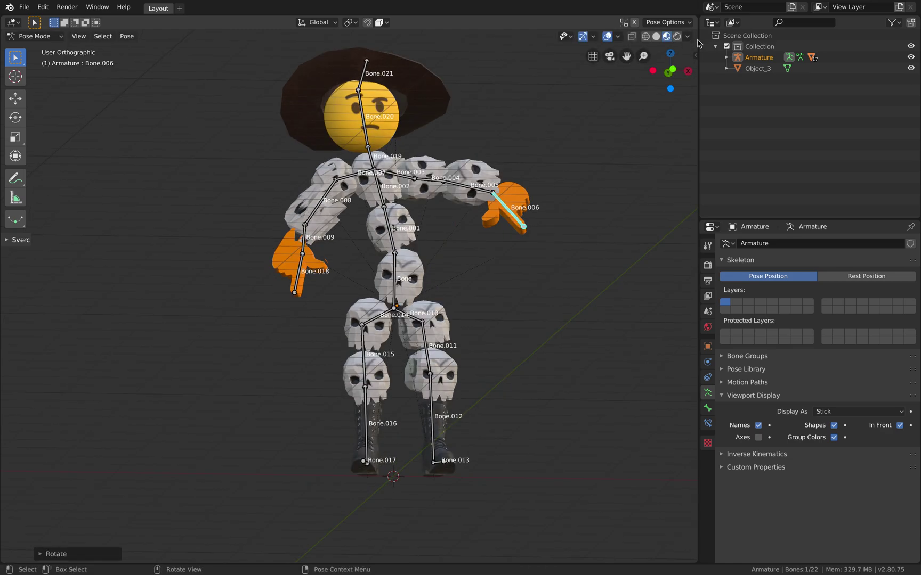
{"action": "middle_click_drag", "start_coordinate": [506, 164], "coordinate": [503, 164], "text": "shift"}
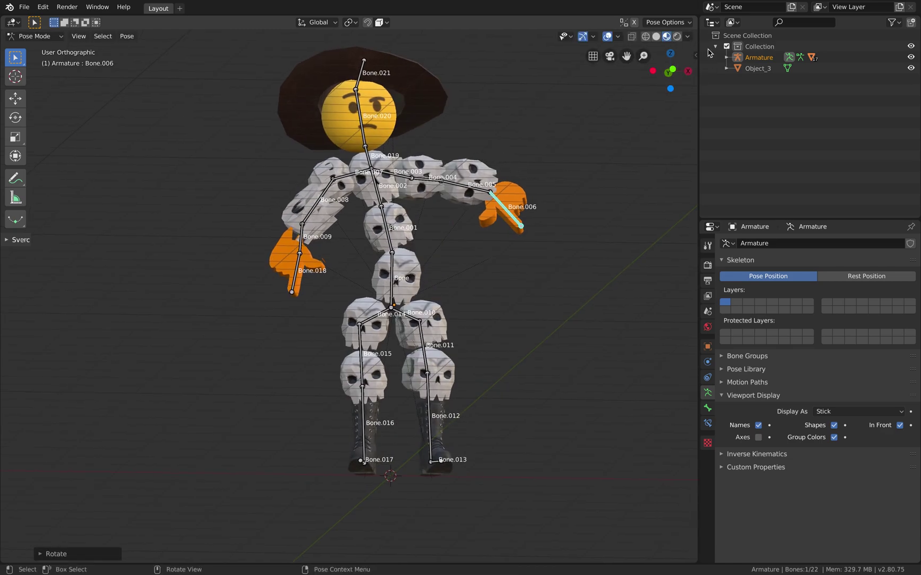
{"action": "left_click_drag", "start_coordinate": [695, 19], "coordinate": [650, 484]}
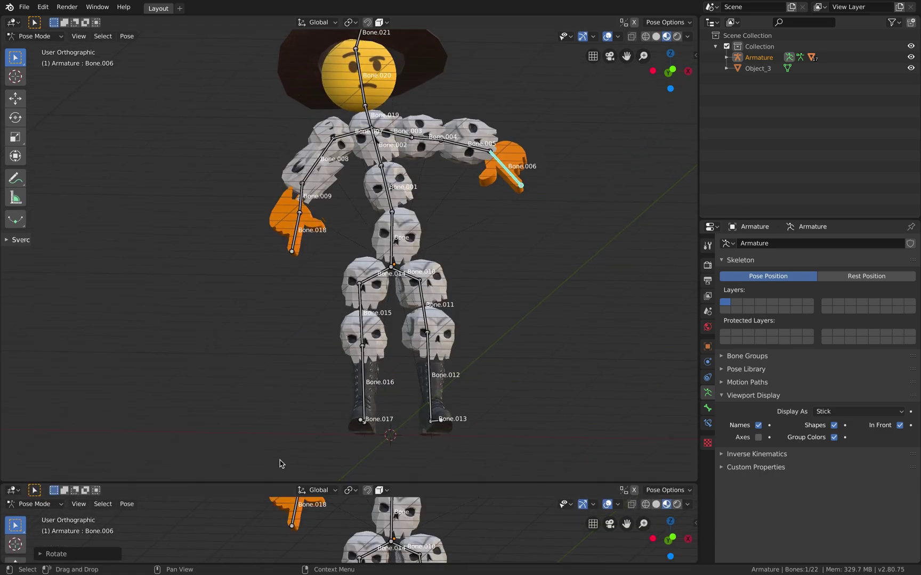
{"action": "left_click", "coordinate": [13, 490]}
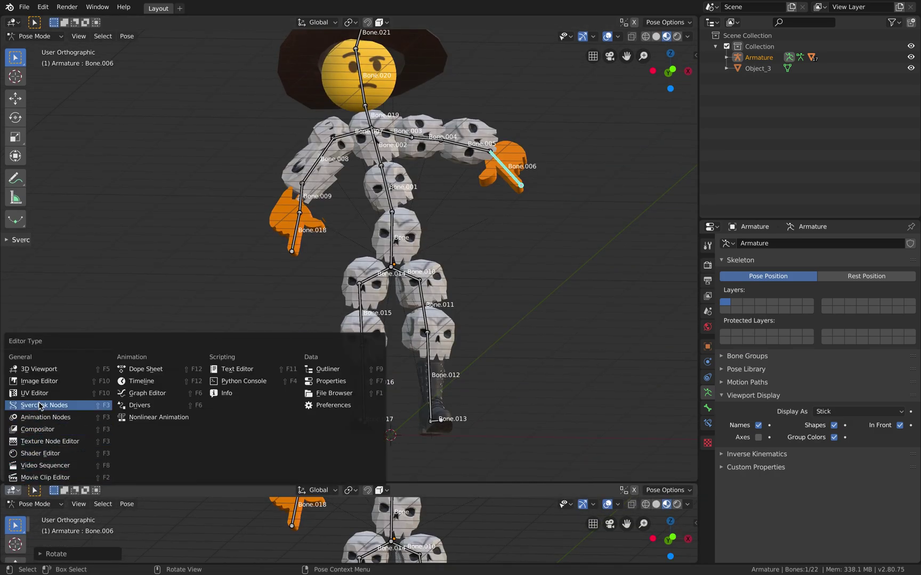
{"action": "left_click", "coordinate": [141, 383]}
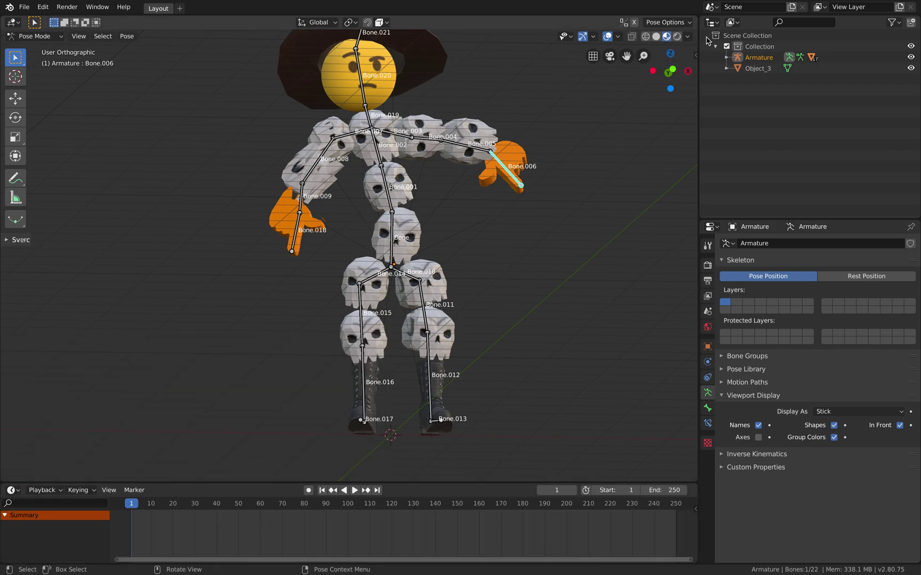
Show the viewport's transform sidebar and examine the rotation values and available rotation modes of the arm bones.
{"action": "left_click", "coordinate": [695, 54]}
{"action": "middle_click_drag", "start_coordinate": [518, 125], "coordinate": [452, 144]}
{"action": "scroll", "coordinate": [395, 151], "scroll_direction": "up", "scroll_amount": 1}
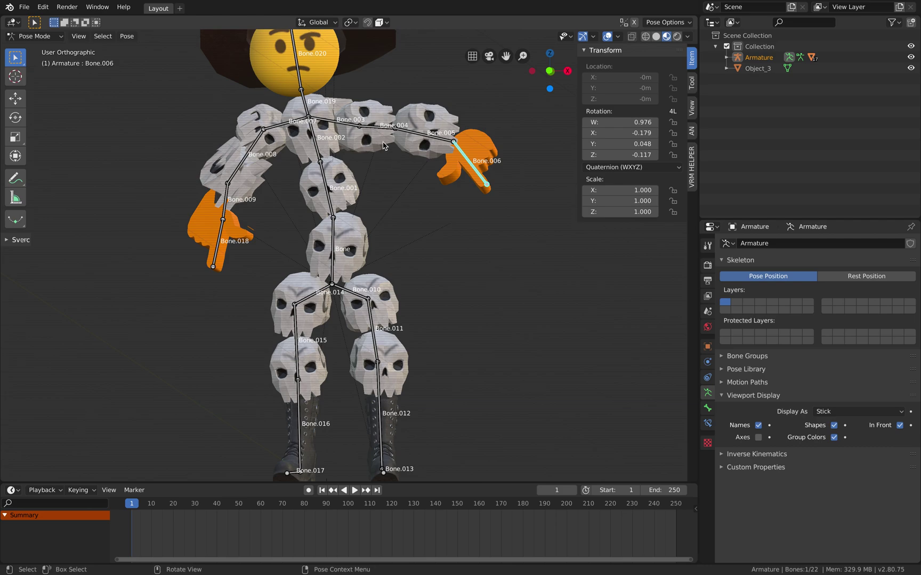
{"action": "left_click", "coordinate": [409, 134]}
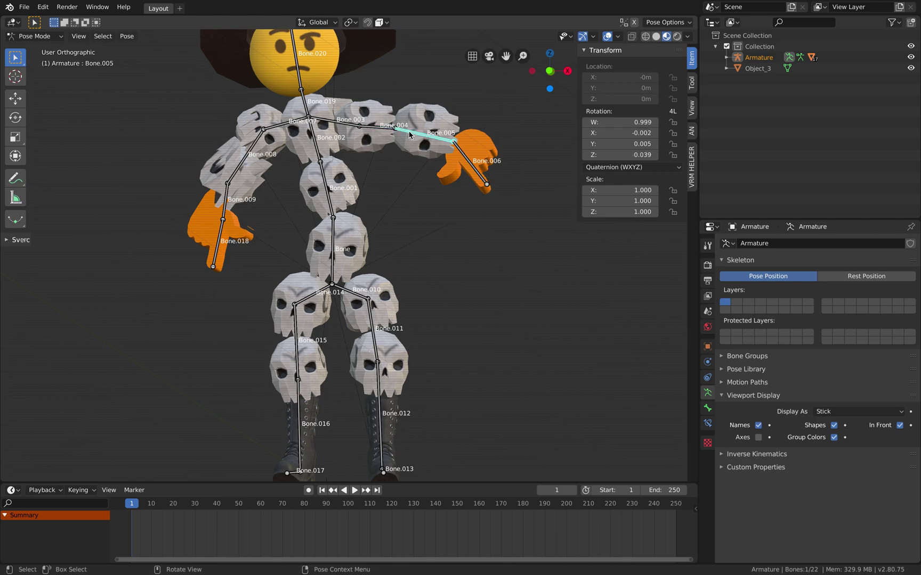
{"action": "left_click", "coordinate": [618, 167]}
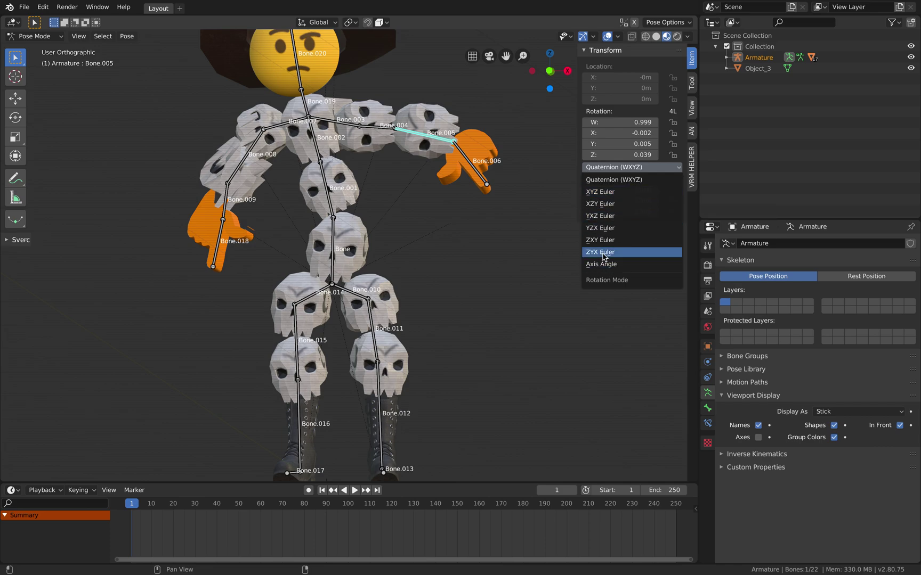
{"action": "left_click", "coordinate": [383, 132]}
{"action": "left_click", "coordinate": [352, 128]}
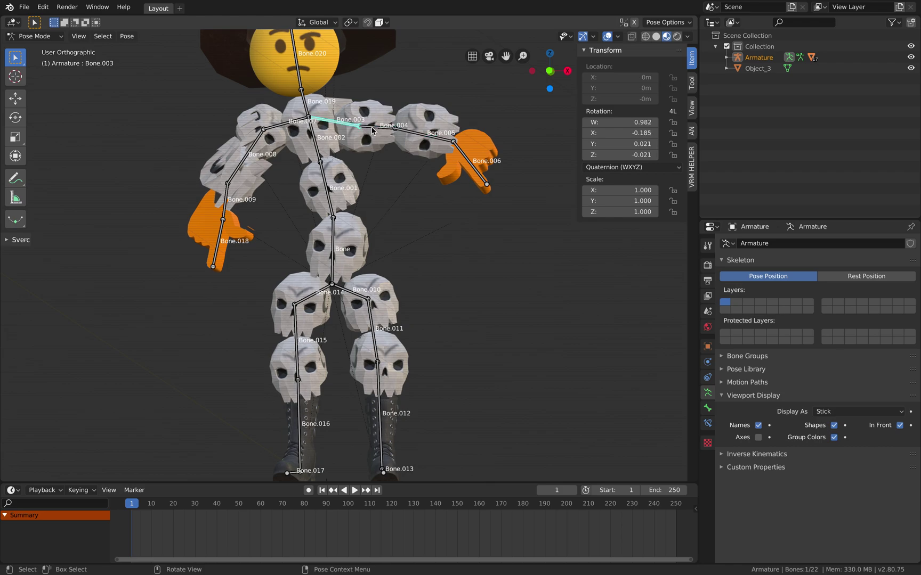
Insert a Rotation keyframe at frame 1 for the arm bones Bone.004, Bone.005 and Bone.006.
{"action": "left_click", "coordinate": [415, 130]}
{"action": "left_click", "coordinate": [422, 136], "text": "shift"}
{"action": "left_click", "coordinate": [464, 157], "text": "shift"}
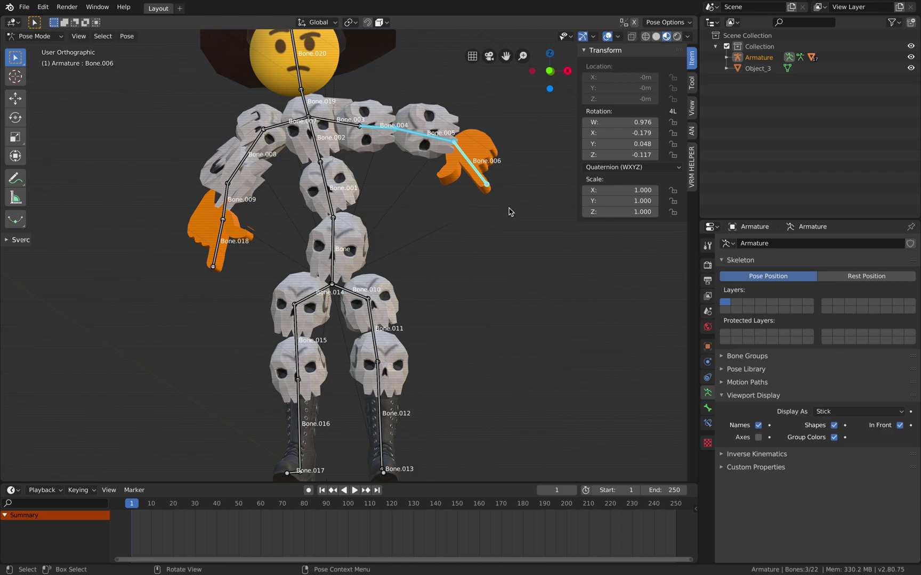
{"action": "key", "text": "i"}
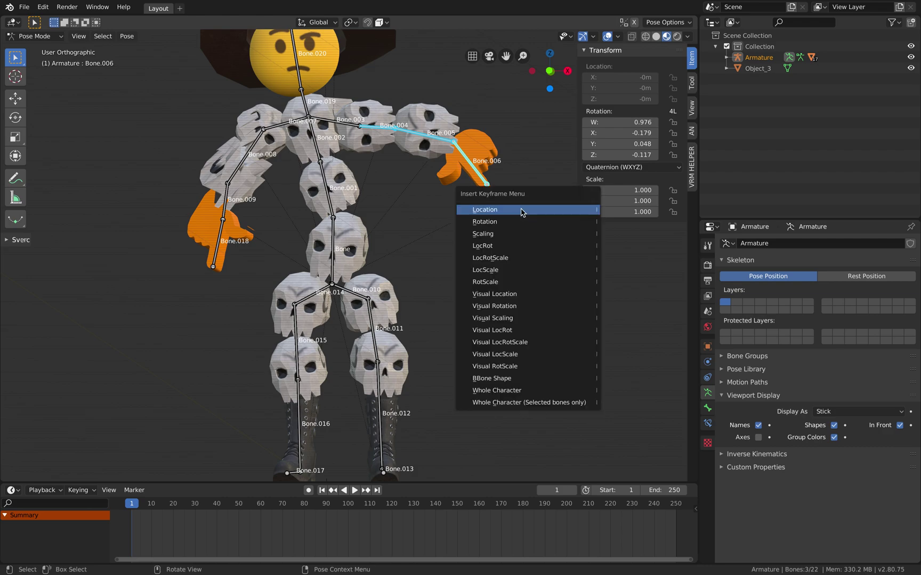
{"action": "left_click", "coordinate": [510, 222]}
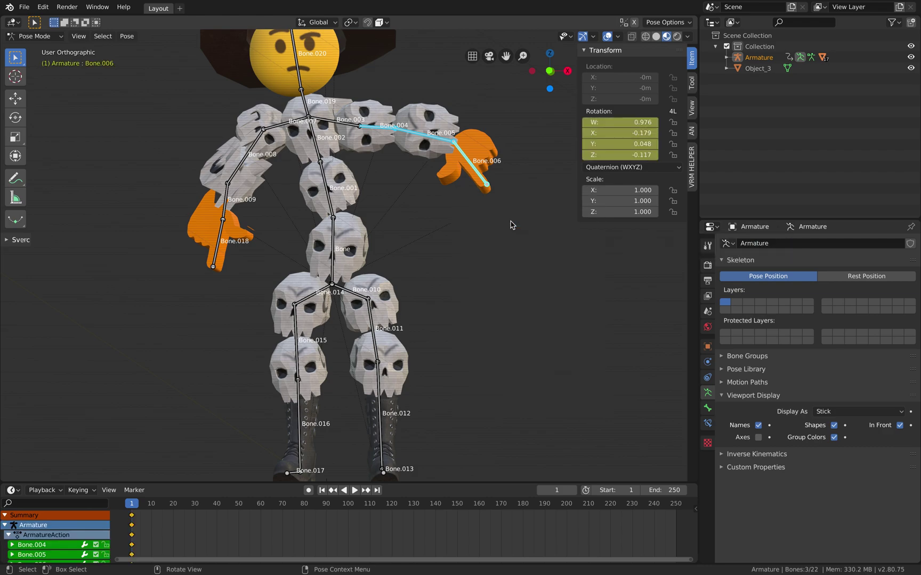
Go to frame 20 and rotate the upper arm bone Bone.004 upward.
{"action": "left_click", "coordinate": [166, 505]}
{"action": "key", "text": "space"}
{"action": "left_click_drag", "start_coordinate": [178, 511], "coordinate": [173, 511]}
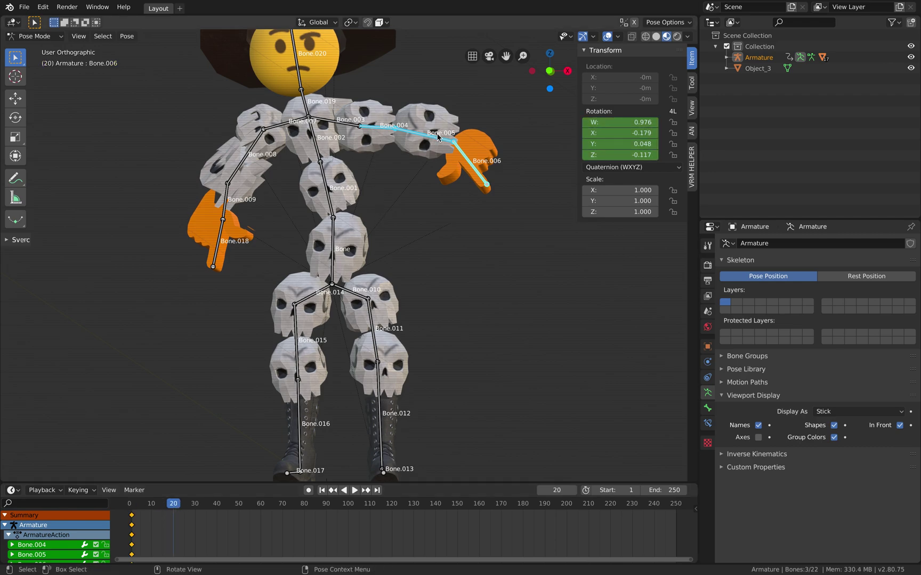
{"action": "left_click", "coordinate": [380, 129]}
{"action": "key", "text": "r"}
{"action": "left_click", "coordinate": [463, 108]}
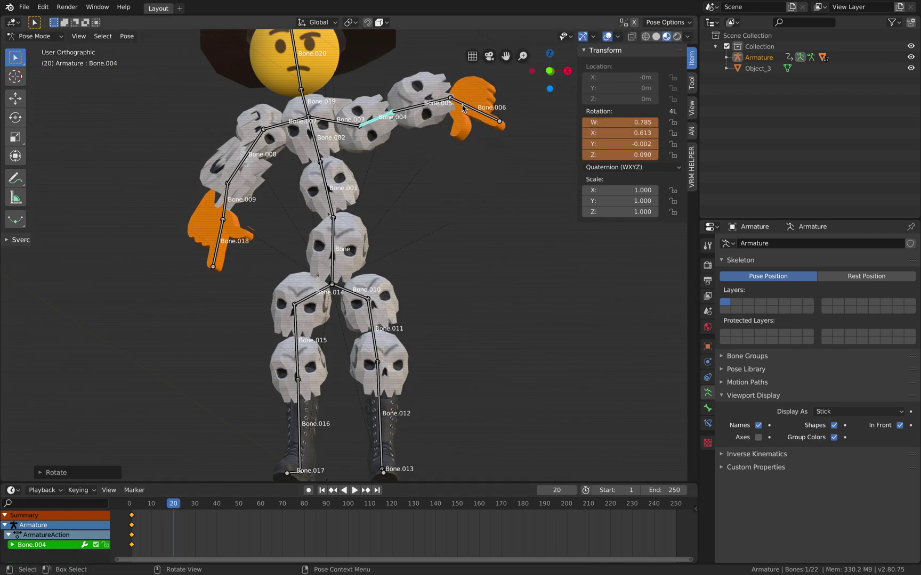
Rotate the hand bone Bone.006 upward and the forearm bone Bone.005 downward for the pose at frame 20.
{"action": "left_click", "coordinate": [463, 108]}
{"action": "key", "text": "r"}
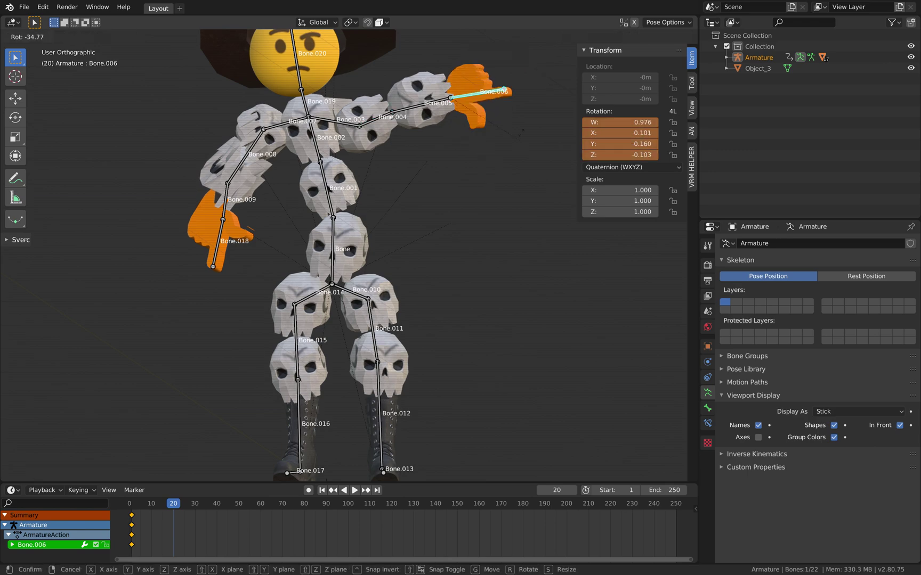
{"action": "left_click", "coordinate": [446, 104]}
{"action": "left_click", "coordinate": [445, 104]}
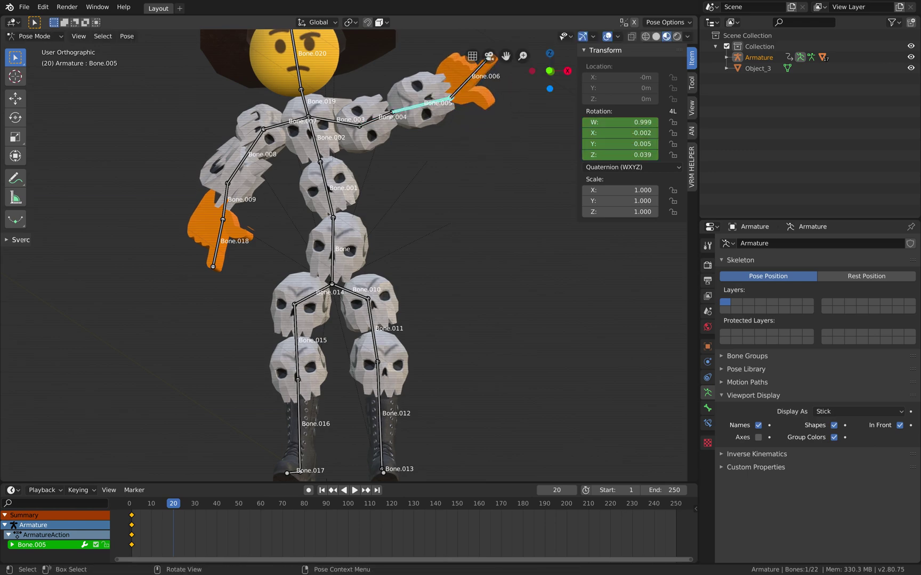
{"action": "key", "text": "r"}
{"action": "left_click", "coordinate": [494, 165]}
Insert a Rotation keyframe for all bones at frame 20 and scrub back to frame 12 to preview the motion.
{"action": "key", "text": "a"}
{"action": "key", "text": "i"}
{"action": "left_click", "coordinate": [492, 162]}
{"action": "mouse_move", "coordinate": [151, 504]}
{"action": "left_mouse_down"}
{"action": "mouse_move", "coordinate": [128, 505]}
{"action": "mouse_move", "coordinate": [182, 504]}
{"action": "mouse_move", "coordinate": [131, 504]}
{"action": "mouse_move", "coordinate": [179, 502]}
{"action": "mouse_move", "coordinate": [134, 506]}
{"action": "mouse_move", "coordinate": [158, 509]}
{"action": "left_mouse_up"}
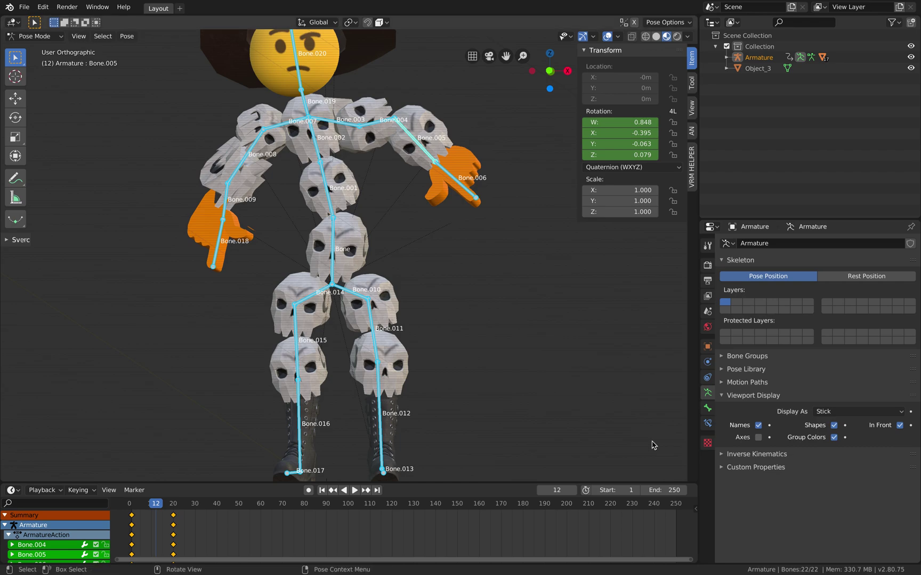
Split off another area above the Timeline, turn it into a Graph Editor and enlarge it to show the armature's curves.
{"action": "left_click_drag", "start_coordinate": [689, 192], "coordinate": [676, 378]}
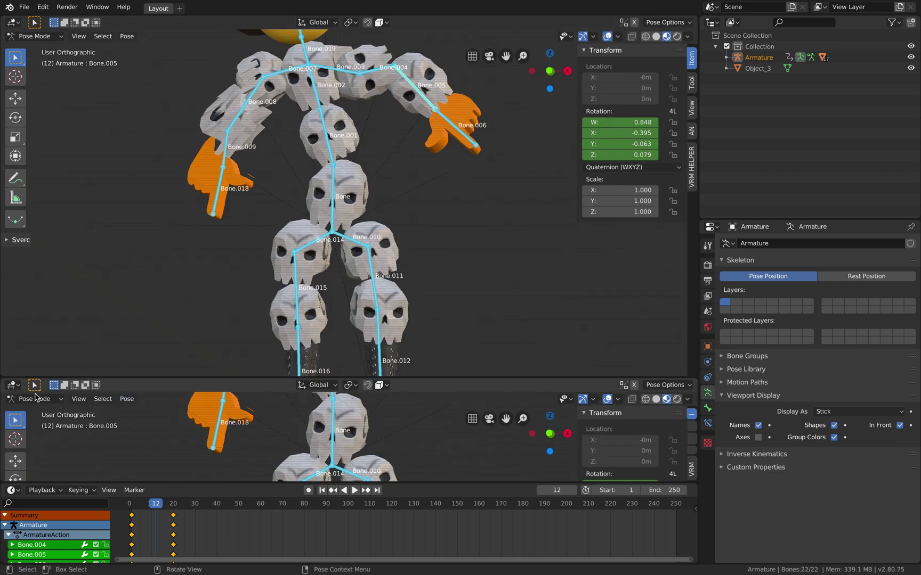
{"action": "left_click", "coordinate": [13, 385]}
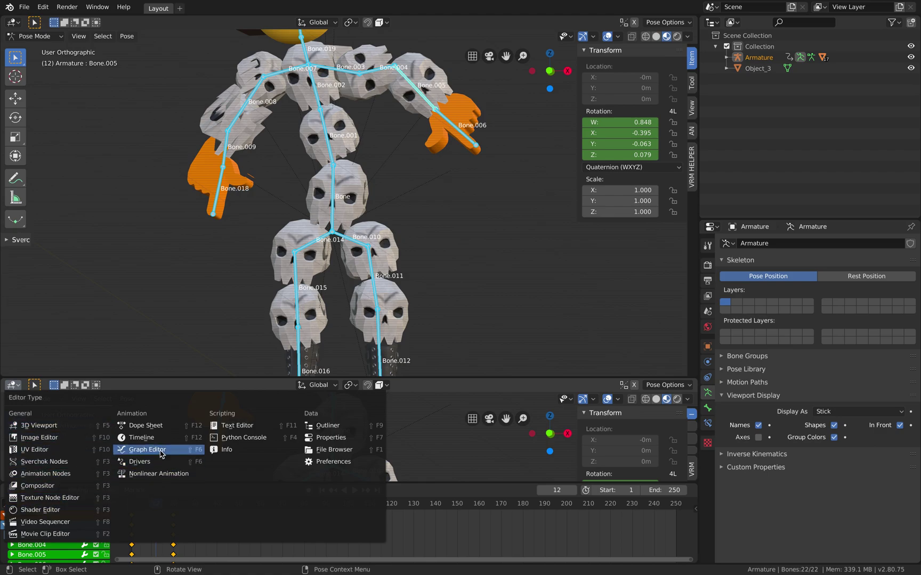
{"action": "left_click", "coordinate": [160, 450]}
{"action": "middle_click_drag", "start_coordinate": [254, 452], "coordinate": [300, 446]}
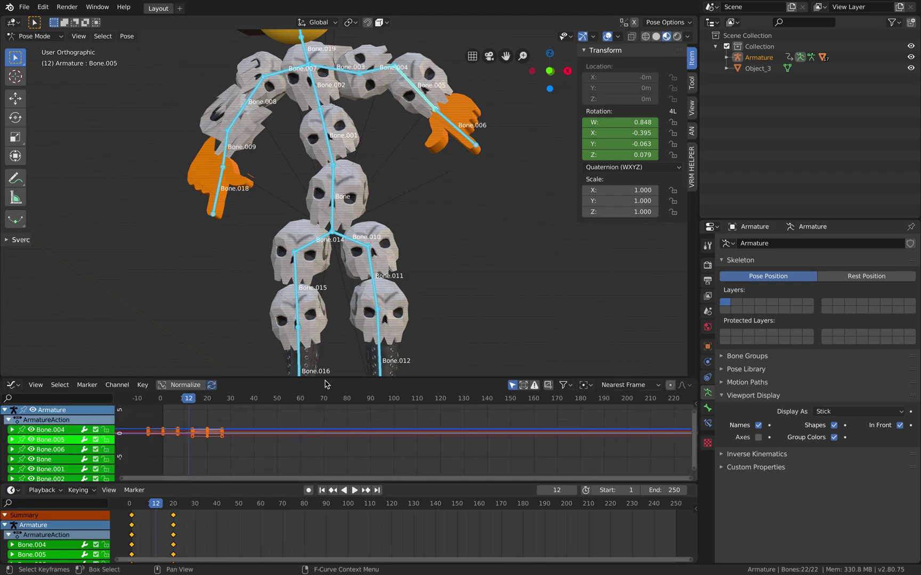
{"action": "key", "text": "g"}
{"action": "left_click_drag", "start_coordinate": [342, 308], "coordinate": [342, 305]}
{"action": "middle_click_drag", "start_coordinate": [228, 380], "coordinate": [419, 354]}
{"action": "scroll", "coordinate": [425, 388], "scroll_direction": "down", "scroll_amount": 1}
{"action": "middle_click_drag", "start_coordinate": [426, 391], "coordinate": [428, 418]}
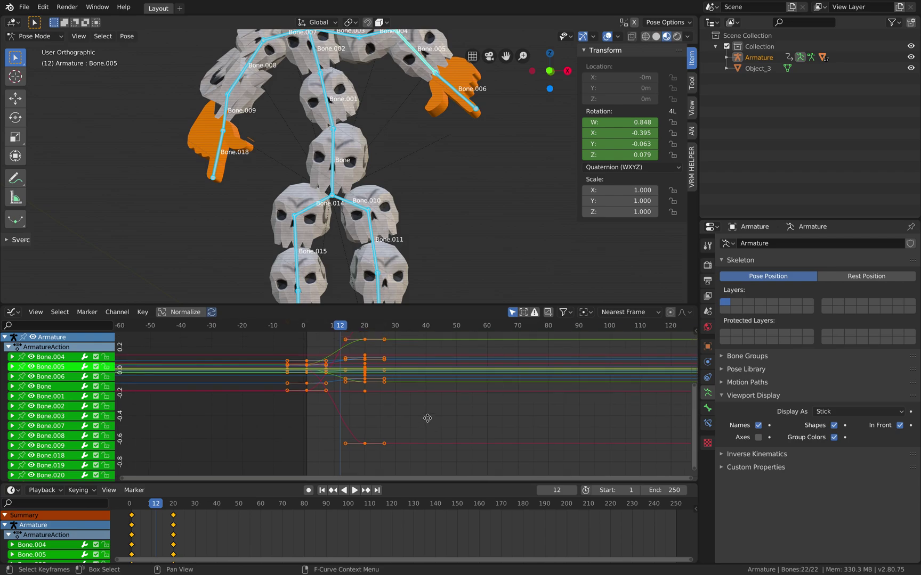
Isolate Bone.005's curves, enable Only Selected Curve Keyframes and select the bone's W Quaternion Rotation channel.
{"action": "key", "text": "alt+a"}
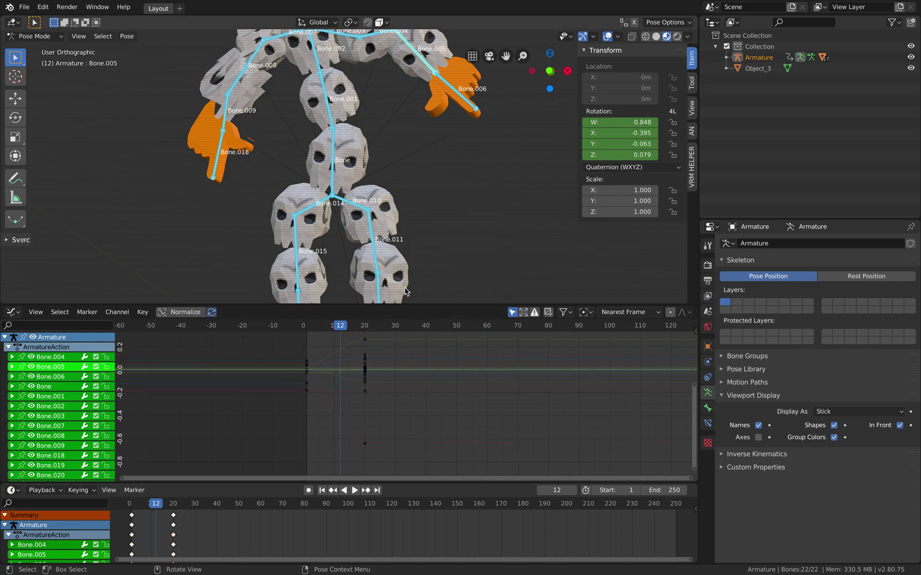
{"action": "left_click", "coordinate": [431, 60]}
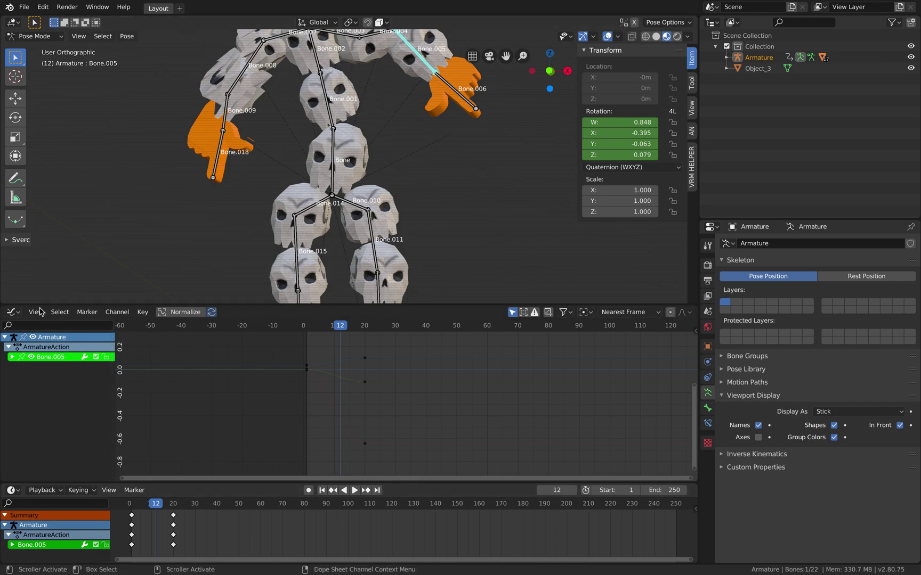
{"action": "left_click", "coordinate": [38, 313]}
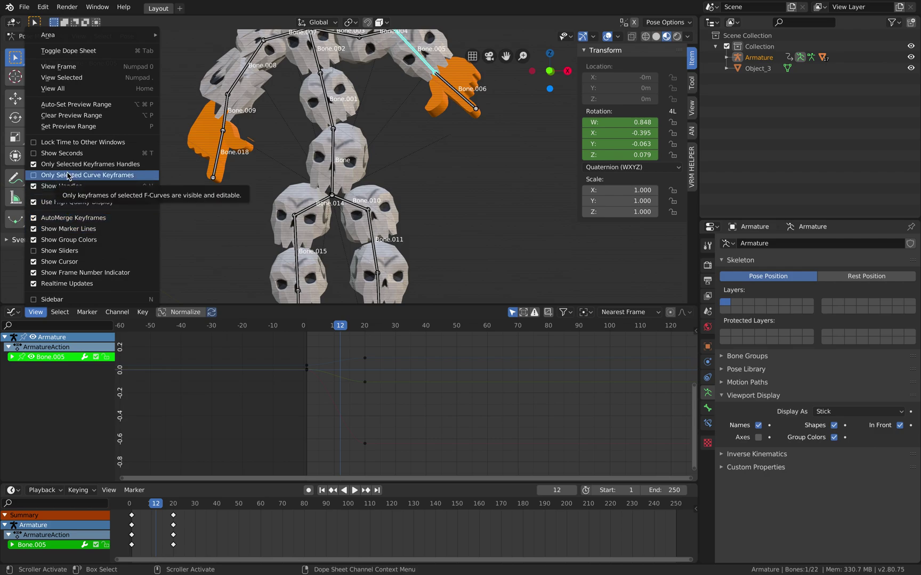
{"action": "left_click", "coordinate": [68, 175]}
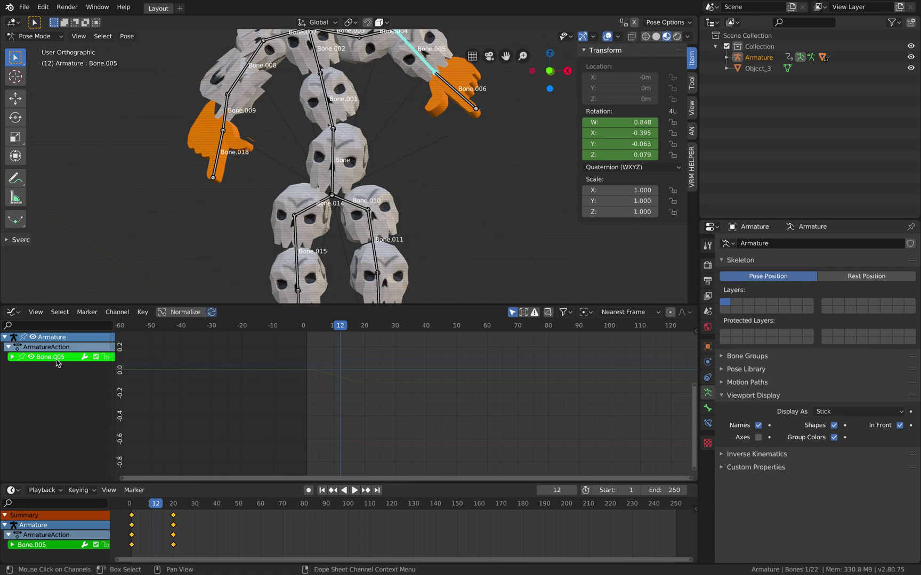
{"action": "left_click", "coordinate": [12, 357]}
{"action": "left_click", "coordinate": [43, 369]}
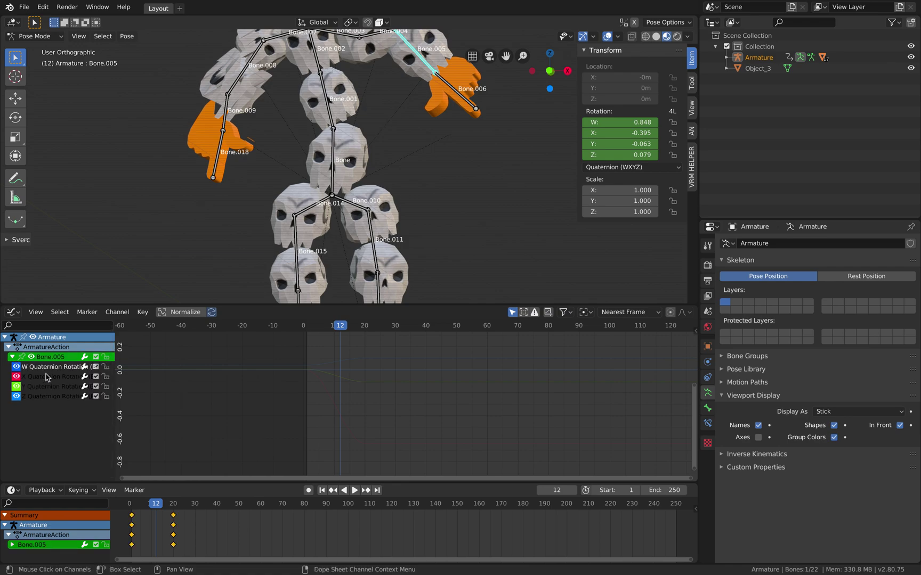
Select all four Quaternion Rotation channels (W, X, Y, Z) of Bone.005 to view their curves together.
{"action": "left_click", "coordinate": [46, 378]}
{"action": "key", "text": "a"}
{"action": "left_click", "coordinate": [54, 387]}
{"action": "left_click", "coordinate": [58, 397], "text": "shift"}
{"action": "left_click", "coordinate": [61, 378], "text": "shift"}
{"action": "left_click", "coordinate": [62, 367], "text": "shift"}
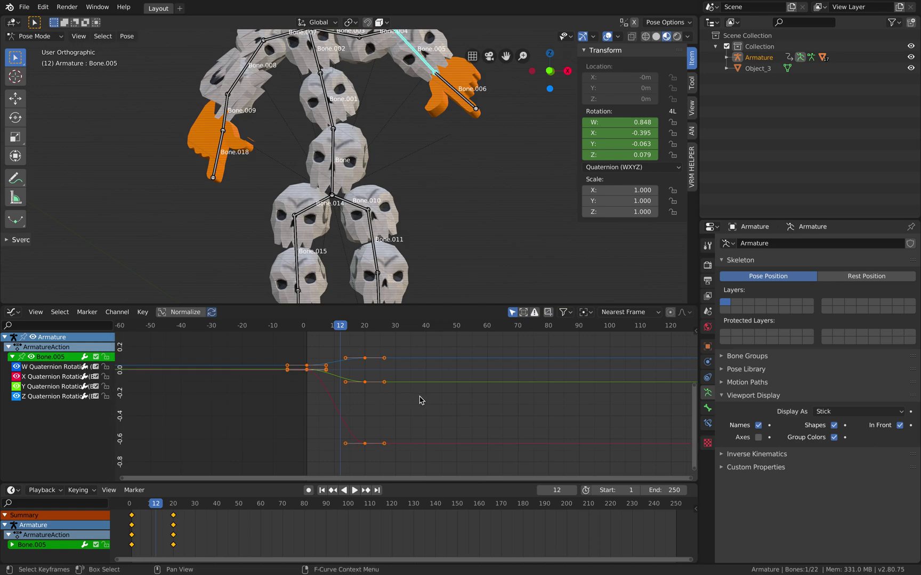
{"action": "middle_click_drag", "start_coordinate": [397, 402], "coordinate": [396, 395], "text": "ctrl"}
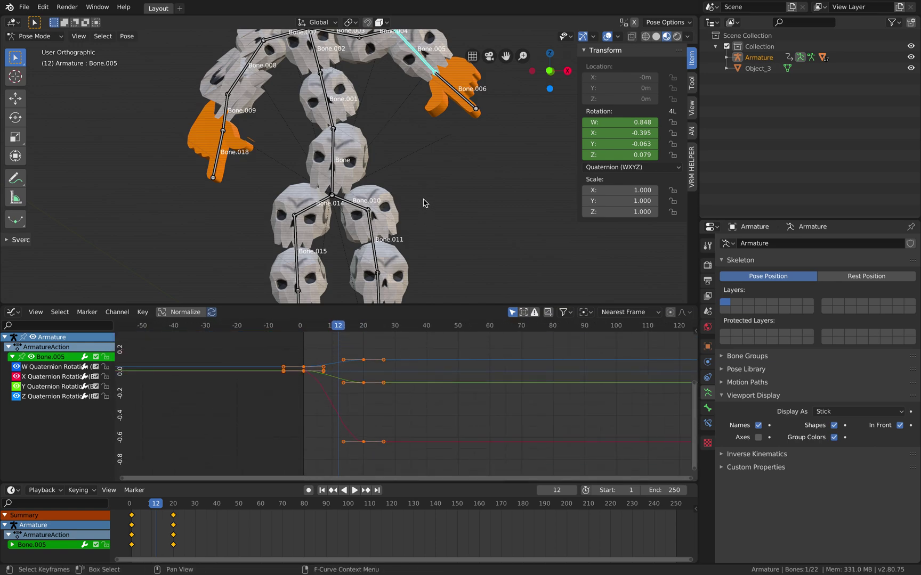
Select all bones of the armature, close the Graph Editor area and hide the viewport sidebar.
{"action": "scroll", "coordinate": [423, 202], "scroll_direction": "down", "scroll_amount": 3}
{"action": "key", "text": "a"}
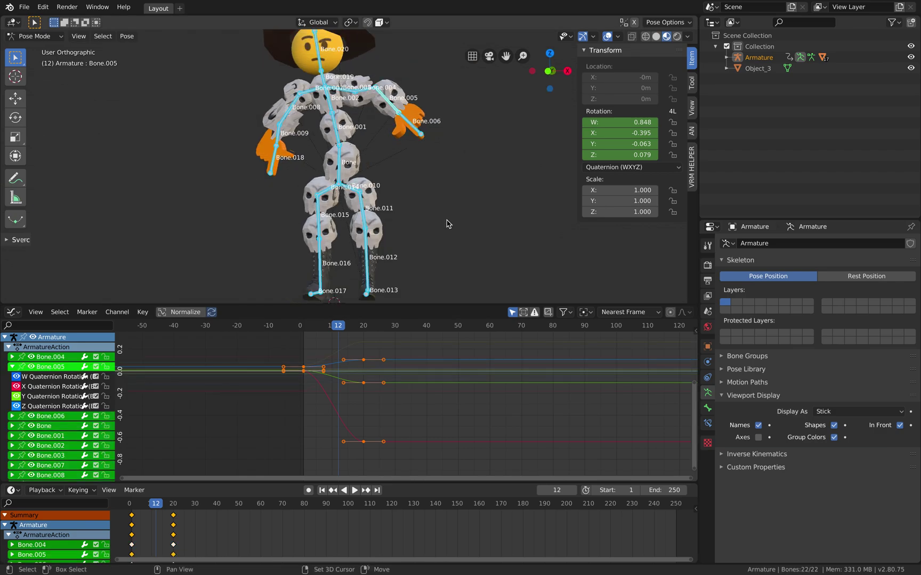
{"action": "key", "text": "KP_Decimal"}
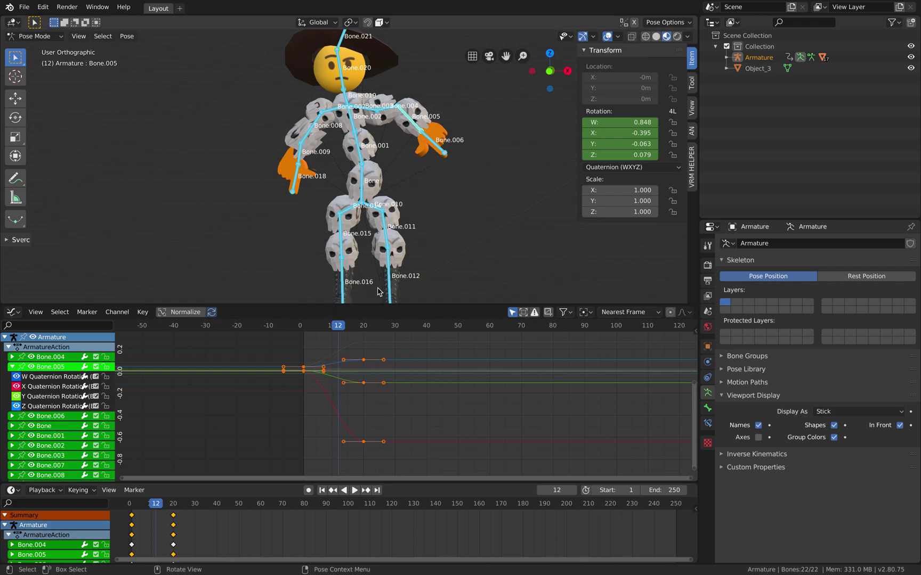
{"action": "left_click_drag", "start_coordinate": [5, 304], "coordinate": [5, 341]}
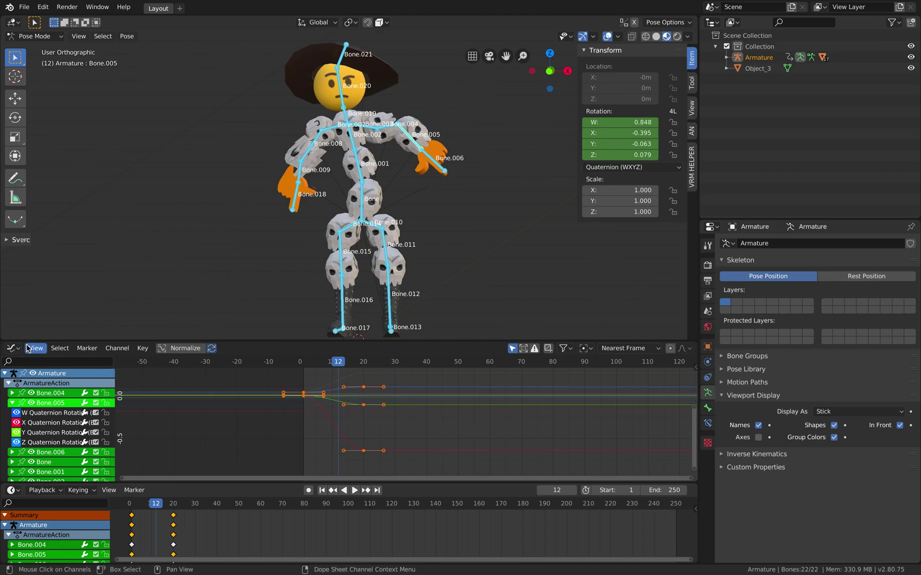
{"action": "left_click_drag", "start_coordinate": [4, 336], "coordinate": [7, 362]}
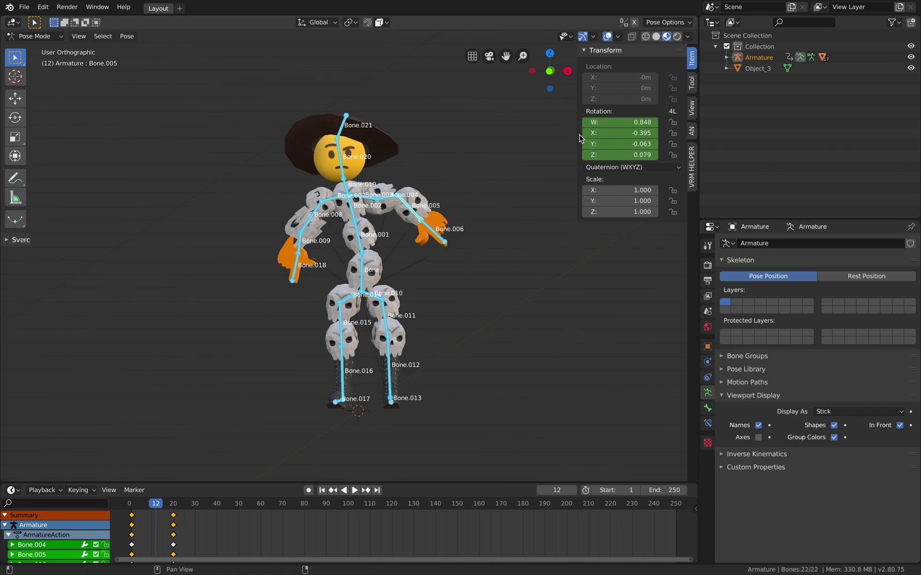
{"action": "left_click_drag", "start_coordinate": [577, 134], "coordinate": [697, 134]}
{"action": "scroll", "coordinate": [491, 163], "scroll_direction": "up", "scroll_amount": 1}
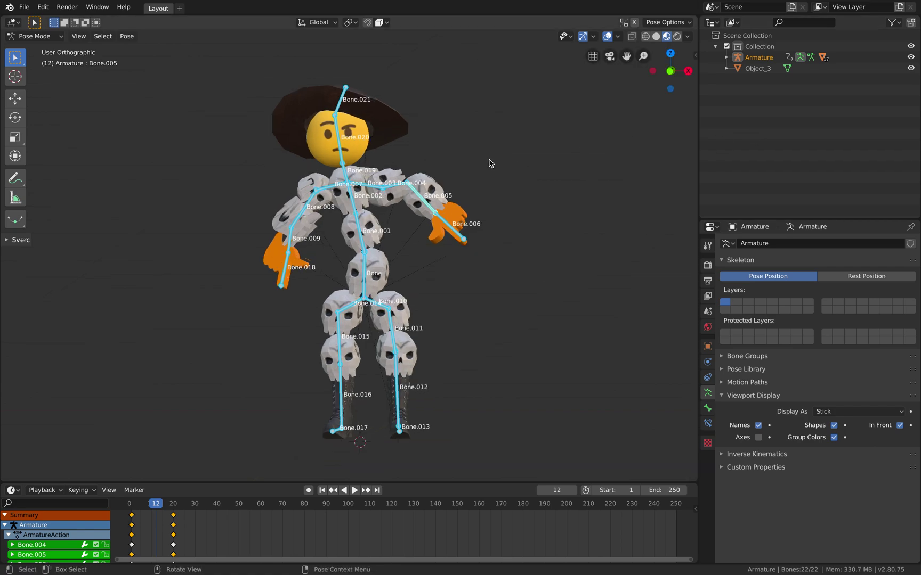
{"action": "middle_click_drag", "start_coordinate": [527, 155], "coordinate": [529, 155]}
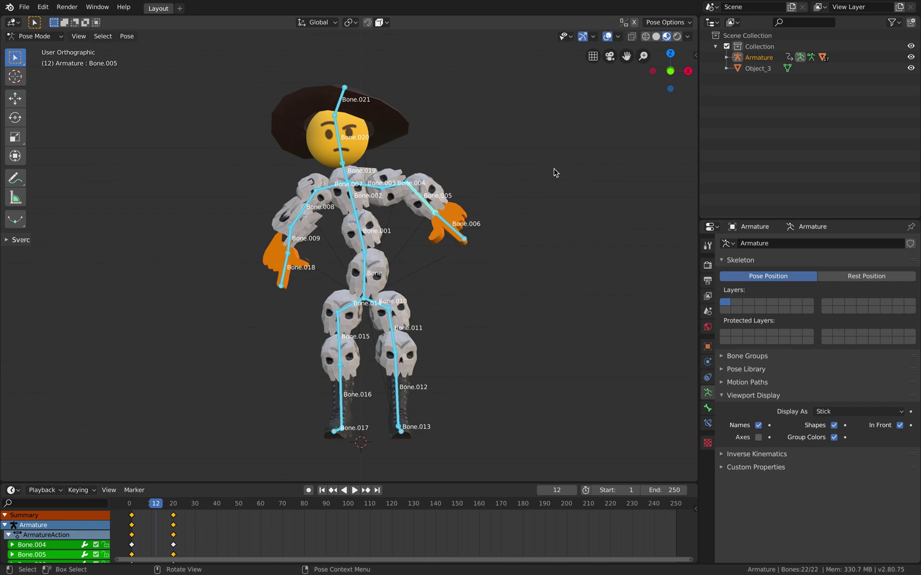
Delete all keyframes of the armature's bones in the Timeline and clear the rotation of every bone.
{"action": "key", "text": "alt+a"}
{"action": "key", "text": "a"}
{"action": "key", "text": "x"}
{"action": "left_click", "coordinate": [269, 536]}
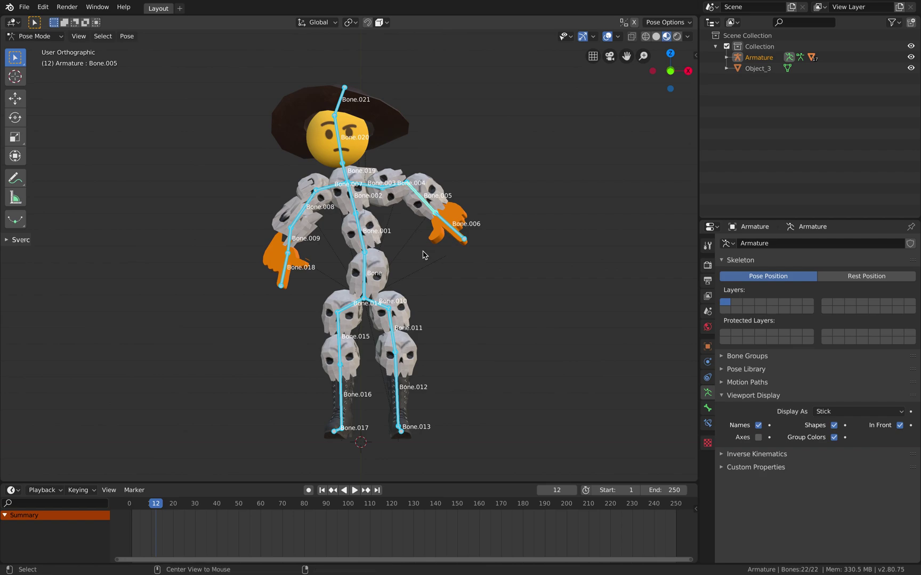
{"action": "key", "text": "alt+r"}
{"action": "middle_click_drag", "start_coordinate": [449, 200], "coordinate": [458, 199]}
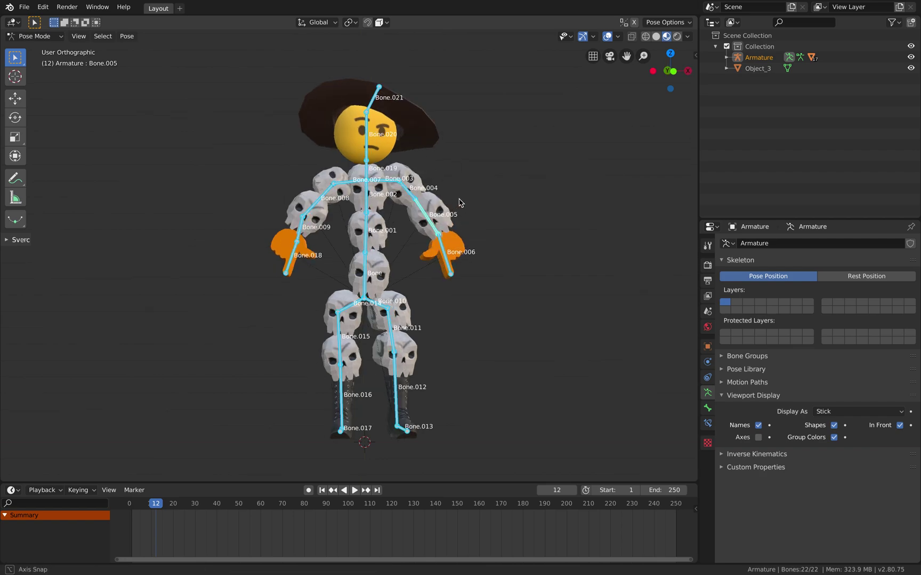
Switch the armature from Pose Mode to Edit Mode.
{"action": "scroll", "coordinate": [368, 199], "scroll_direction": "up", "scroll_amount": 3}
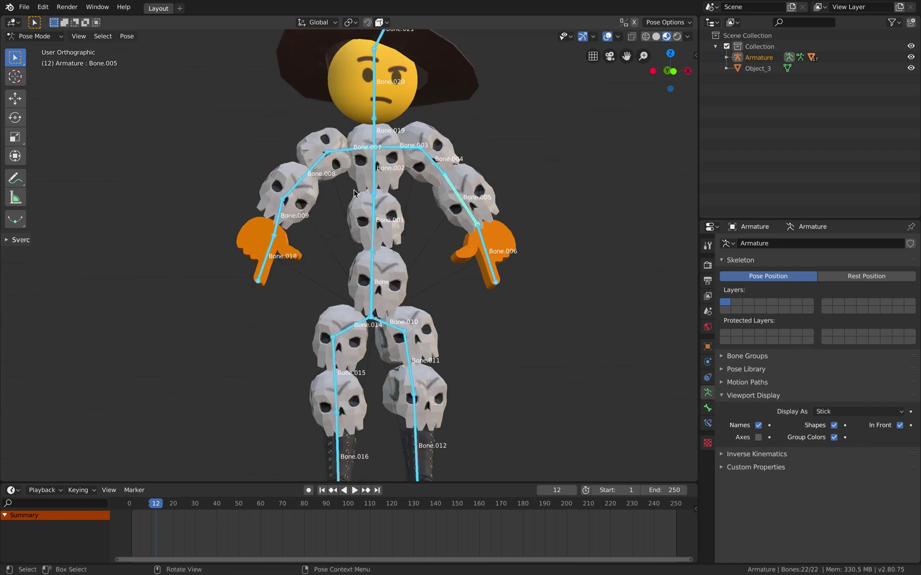
{"action": "left_click", "coordinate": [41, 36]}
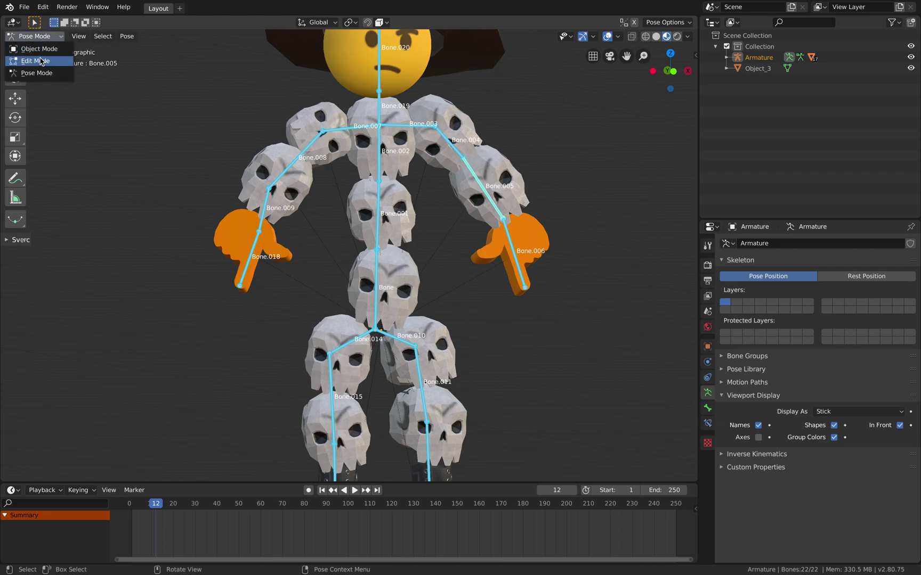
{"action": "left_click", "coordinate": [44, 61]}
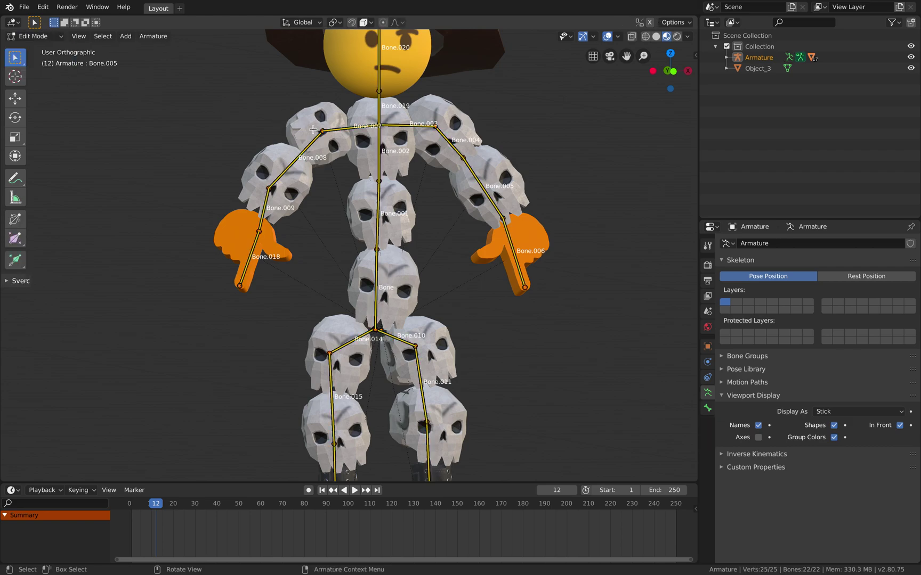
{"action": "left_click", "coordinate": [335, 154]}
{"action": "key", "text": "e"}
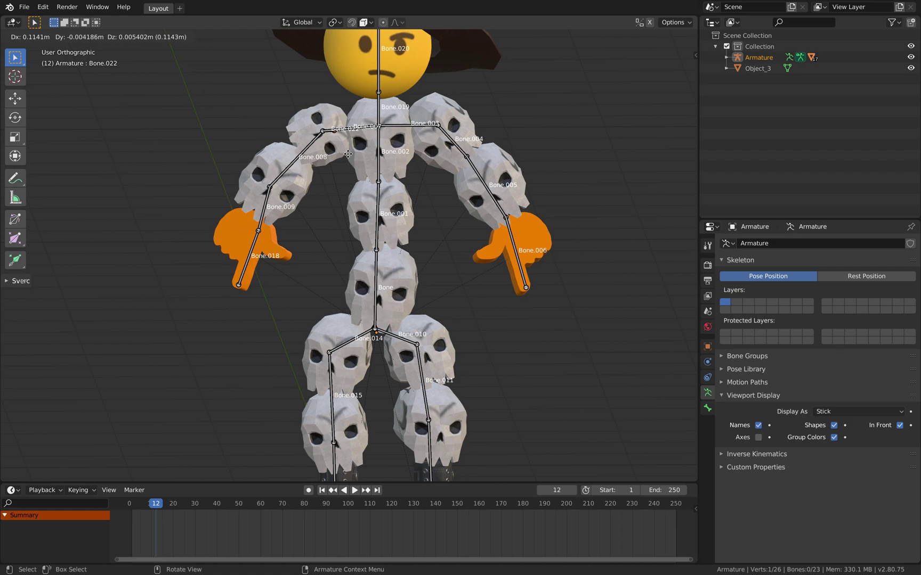
{"action": "left_click", "coordinate": [352, 131]}
{"action": "key", "text": "ctrl+z"}
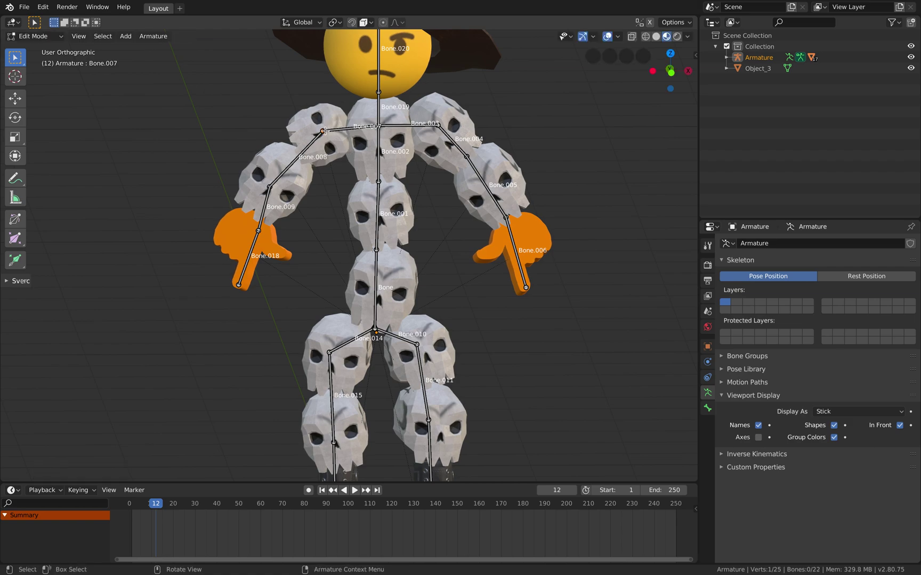
{"action": "key", "text": "g"}
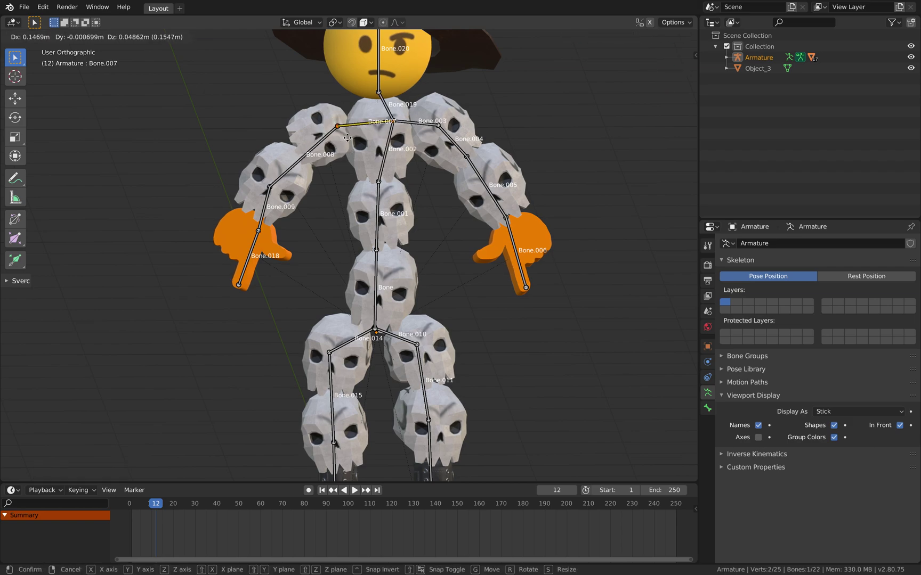
{"action": "left_click", "coordinate": [333, 121]}
{"action": "key", "text": "ctrl+z"}
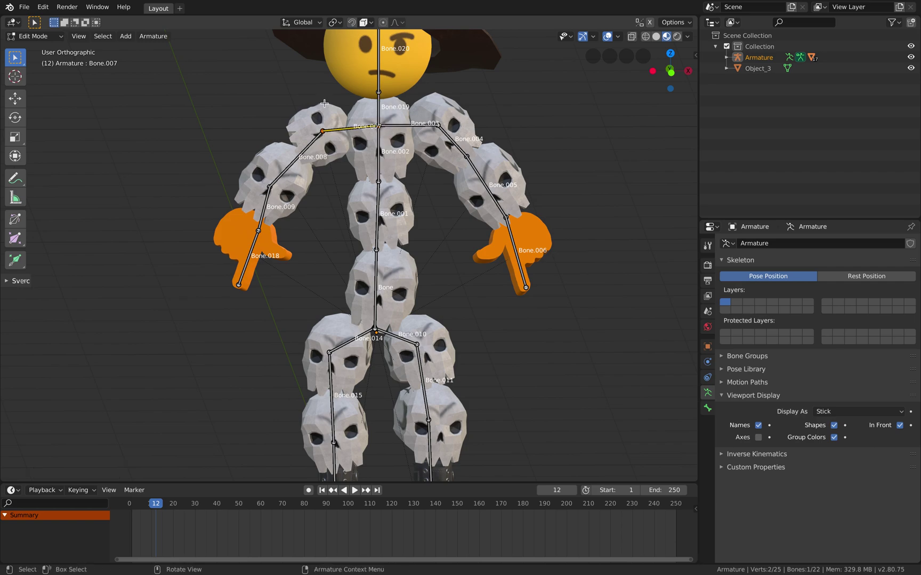
Move the shoulder joints at the outer ends of Bone.007 and Bone.003 inward and slightly up, level with the chest joint.
{"action": "key", "text": "g"}
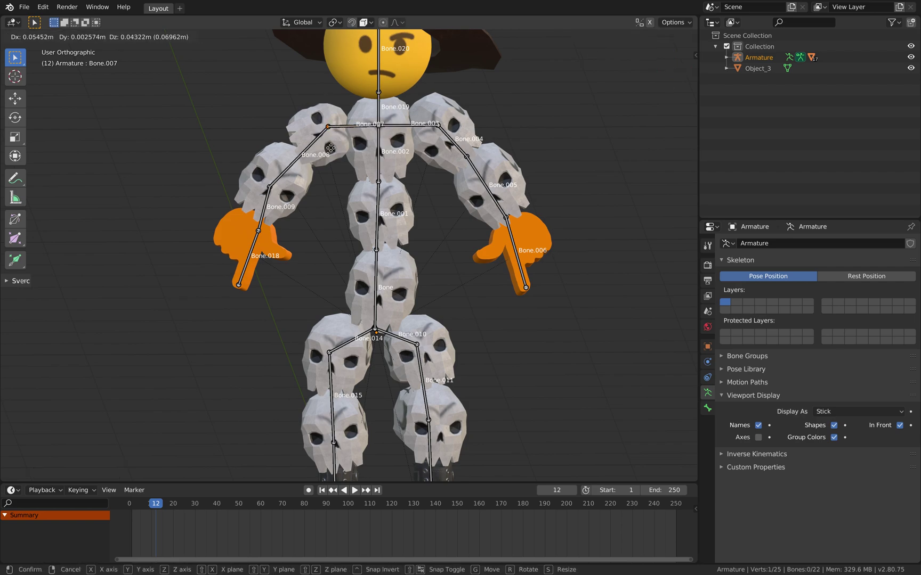
{"action": "left_click", "coordinate": [342, 147]}
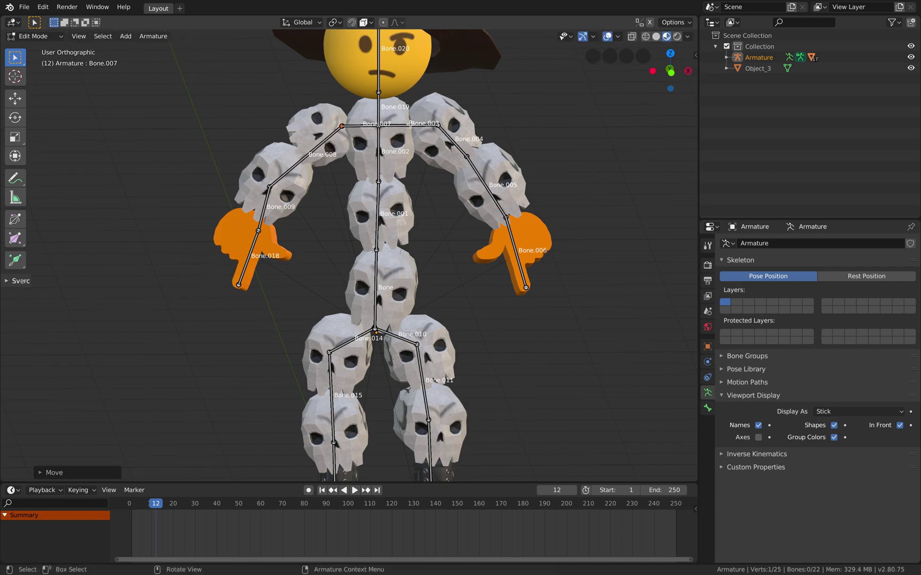
{"action": "left_click", "coordinate": [437, 123]}
{"action": "key", "text": "g"}
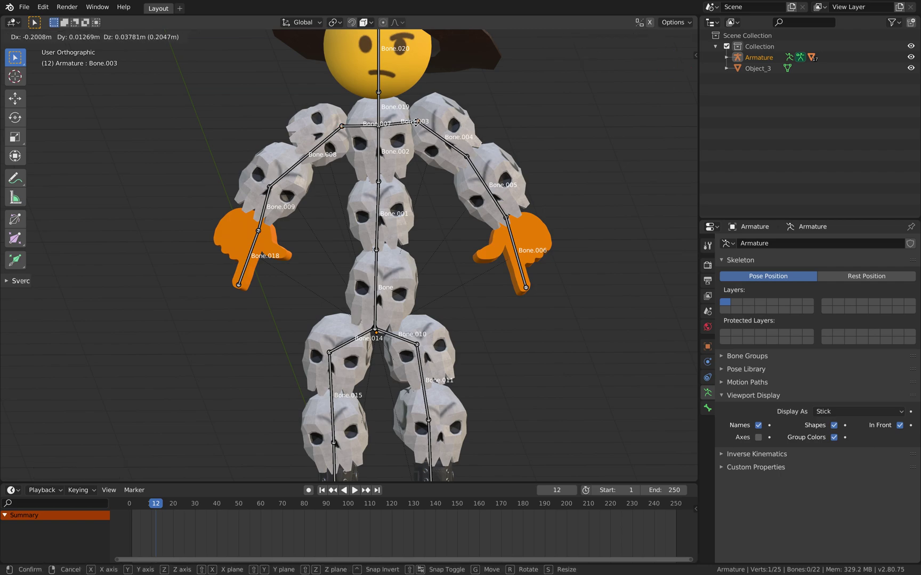
{"action": "left_click", "coordinate": [416, 124]}
Move the joint between Bone.008 and Bone.009 up and inward, and the wrist joint between Bone.009 and Bone.018 upward.
{"action": "left_click", "coordinate": [271, 185]}
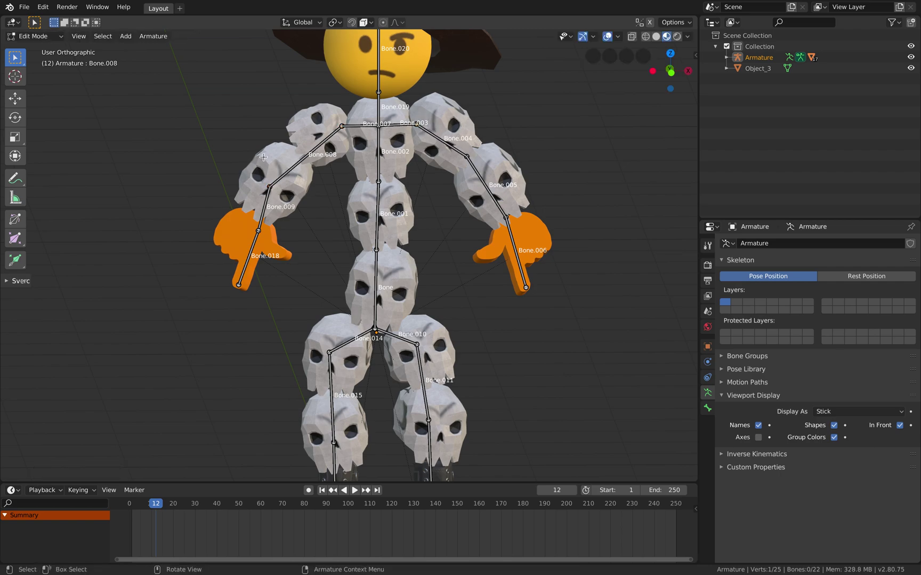
{"action": "scroll", "coordinate": [264, 156], "scroll_direction": "up", "scroll_amount": 1}
{"action": "key", "text": "g"}
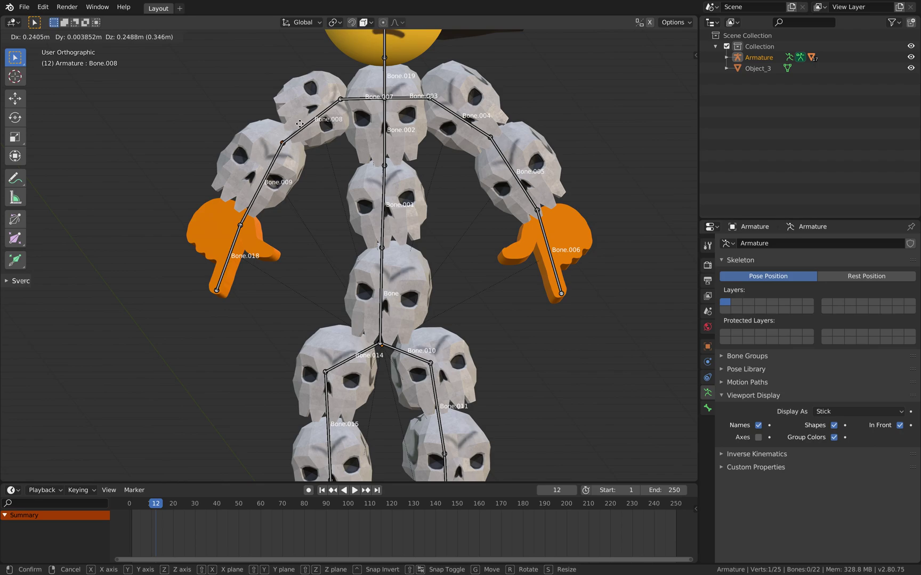
{"action": "left_click", "coordinate": [320, 105]}
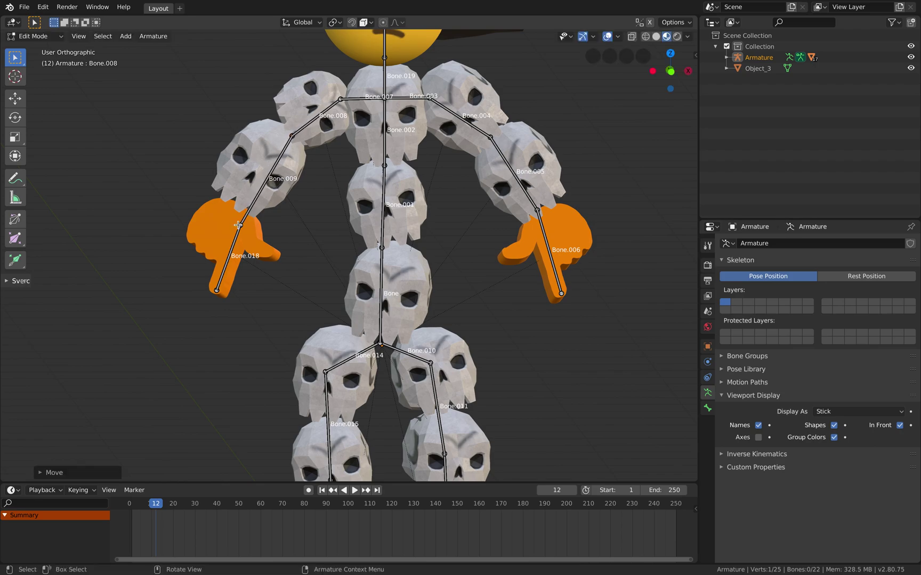
{"action": "left_click", "coordinate": [238, 225]}
{"action": "middle_click_drag", "start_coordinate": [268, 228], "coordinate": [273, 229]}
{"action": "key", "text": "g"}
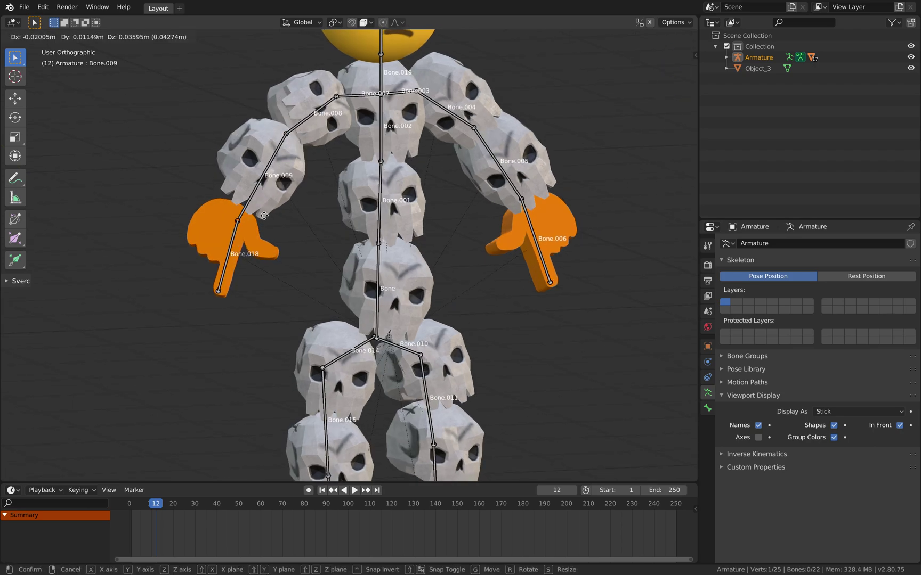
{"action": "left_click", "coordinate": [244, 259]}
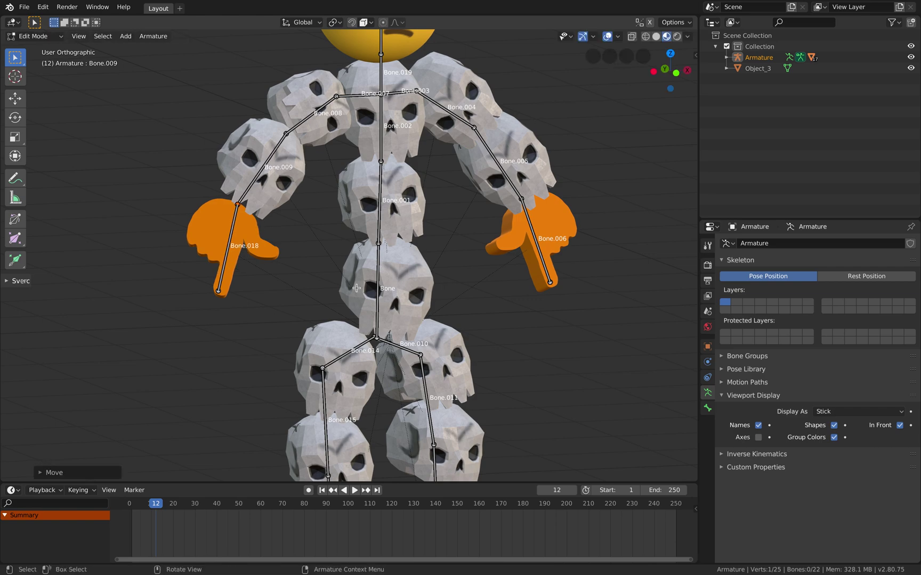
Select the outer ends of the hip bones Bone.010 and Bone.014 and raise them about 0.19 m.
{"action": "middle_click_drag", "start_coordinate": [368, 291], "coordinate": [373, 287]}
{"action": "left_click", "coordinate": [385, 163]}
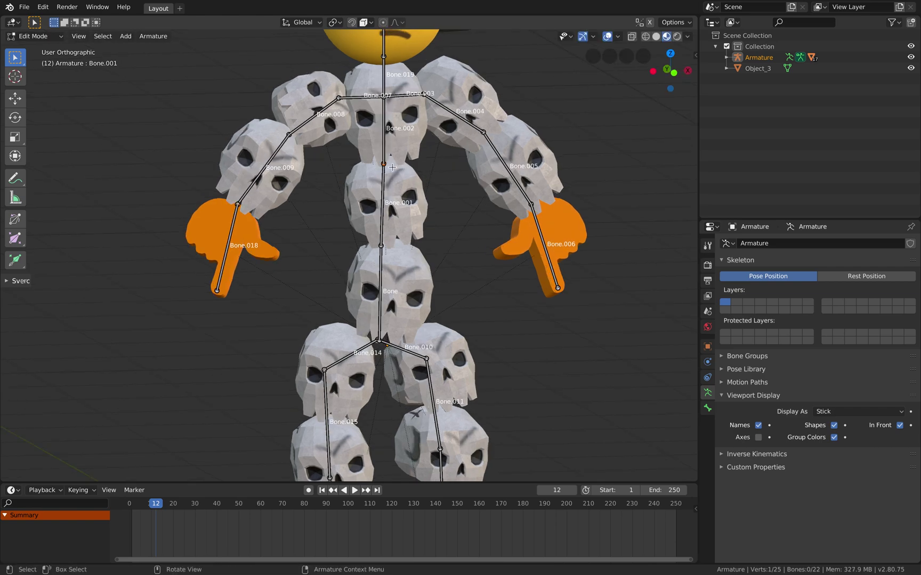
{"action": "middle_click_drag", "start_coordinate": [394, 168], "coordinate": [390, 109]}
{"action": "middle_click_drag", "start_coordinate": [407, 230], "coordinate": [384, 224]}
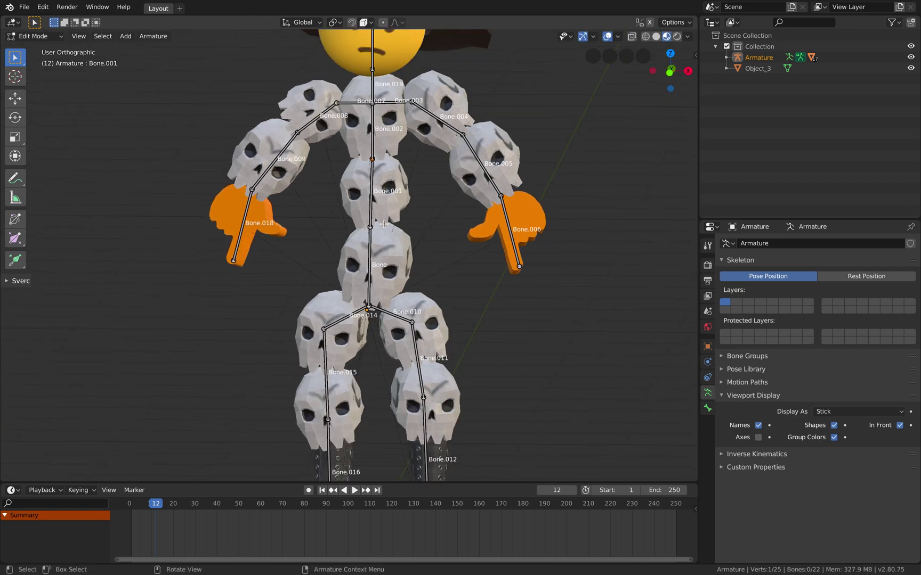
{"action": "left_click", "coordinate": [372, 226]}
{"action": "middle_click_drag", "start_coordinate": [405, 288], "coordinate": [395, 224]}
{"action": "left_click", "coordinate": [389, 236]}
{"action": "scroll", "coordinate": [395, 224], "scroll_direction": "up", "scroll_amount": 1}
{"action": "left_click", "coordinate": [289, 235], "text": "shift"}
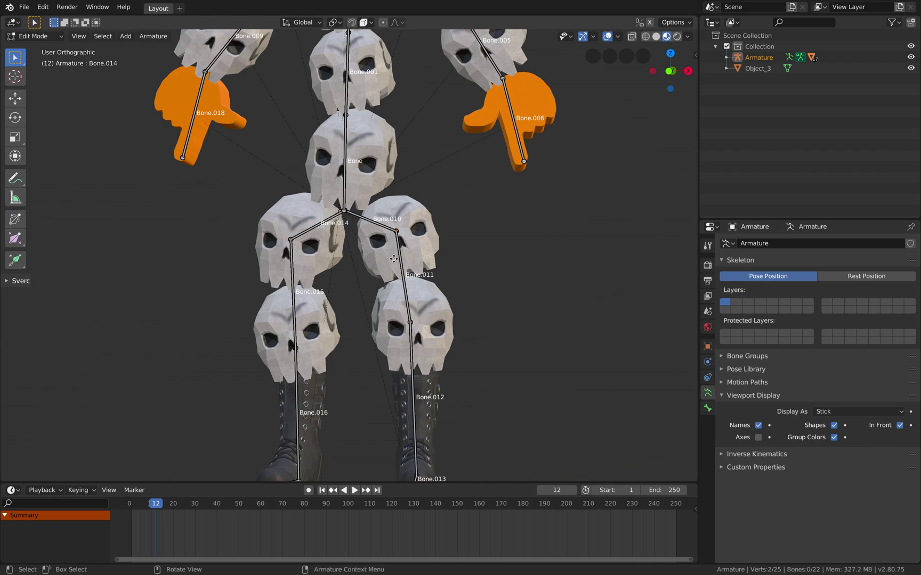
{"action": "key", "text": "g"}
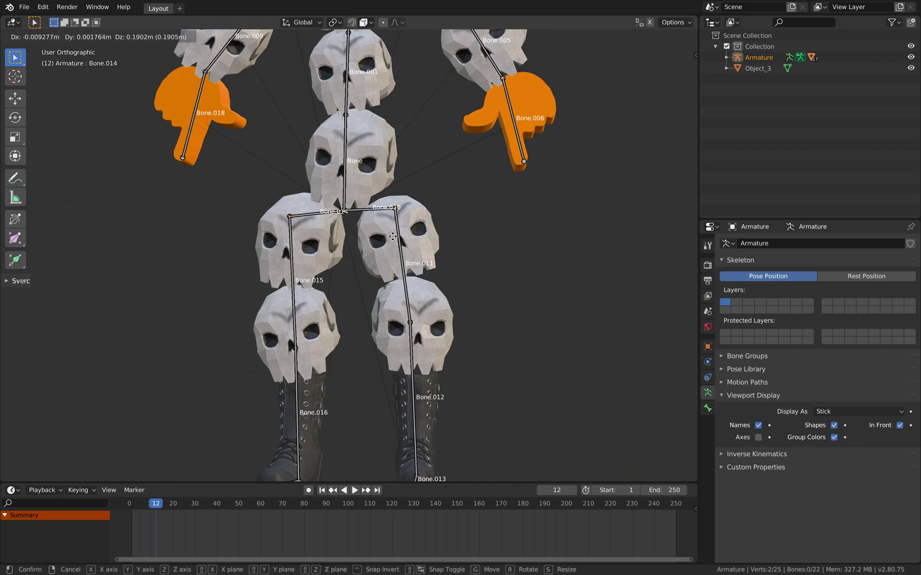
{"action": "left_click", "coordinate": [401, 258]}
Raise the knee joint between Bone.011 and Bone.012 about 0.3 m and the one between Bone.015 and Bone.016 about 0.44 m.
{"action": "middle_click_drag", "start_coordinate": [412, 303], "coordinate": [414, 233], "text": "shift"}
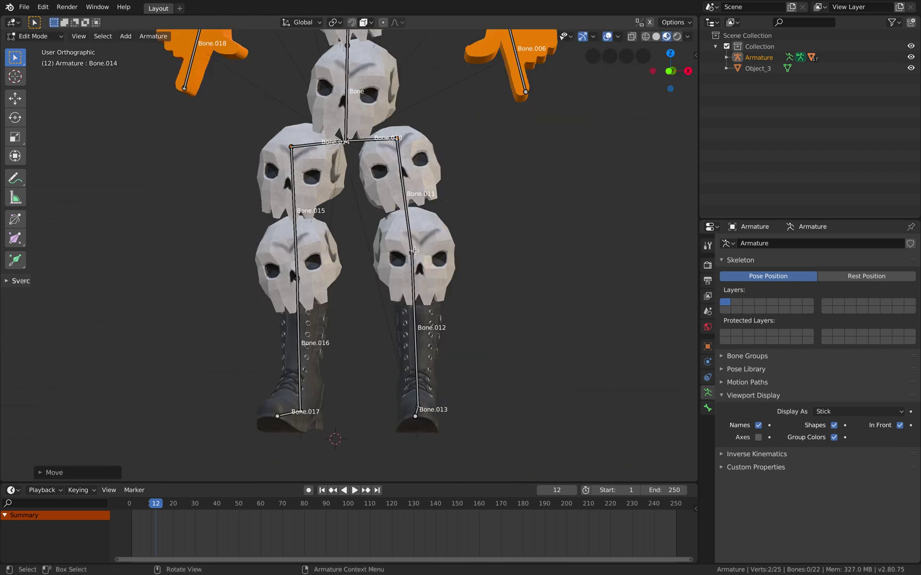
{"action": "left_click", "coordinate": [414, 250]}
{"action": "key", "text": "g"}
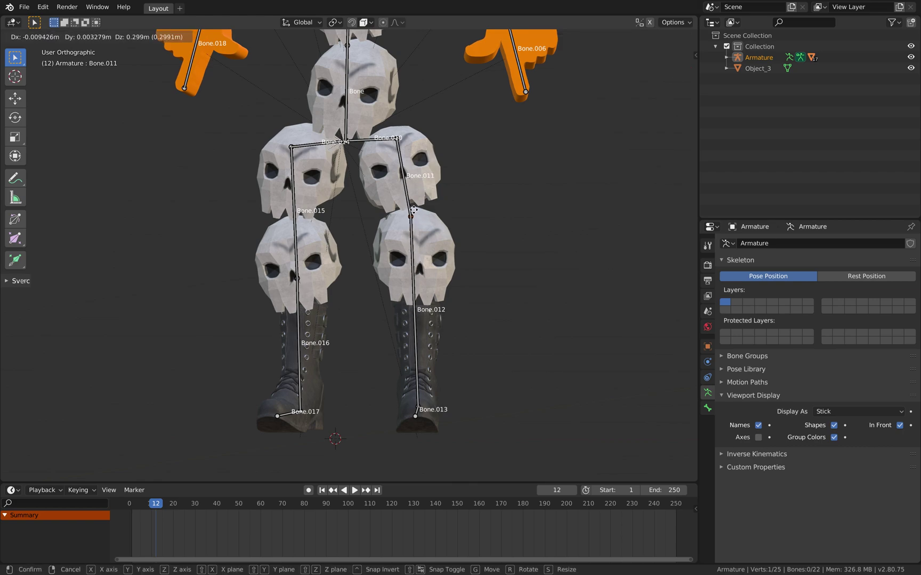
{"action": "left_click", "coordinate": [413, 207]}
{"action": "left_click", "coordinate": [300, 277]}
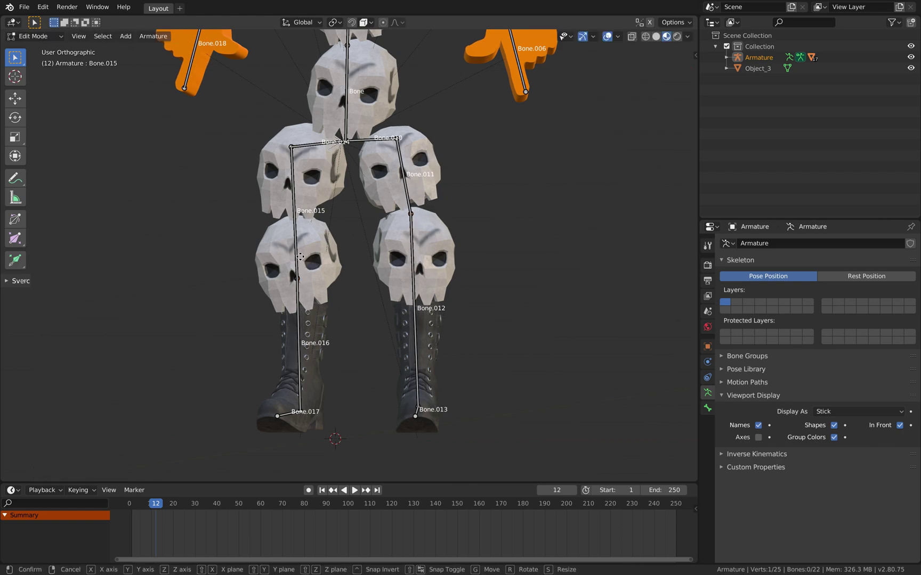
{"action": "key", "text": "g"}
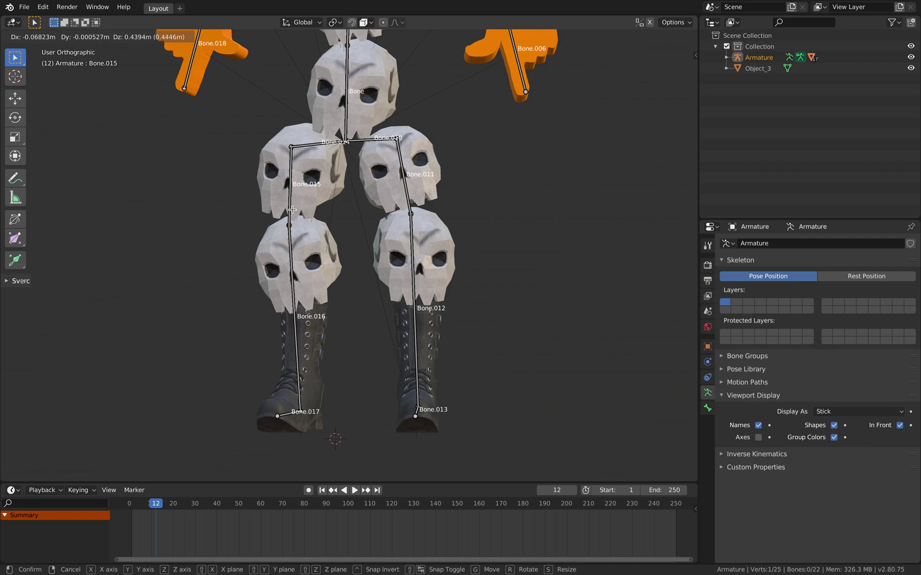
{"action": "left_click", "coordinate": [293, 226]}
{"action": "middle_click_drag", "start_coordinate": [382, 242], "coordinate": [394, 244]}
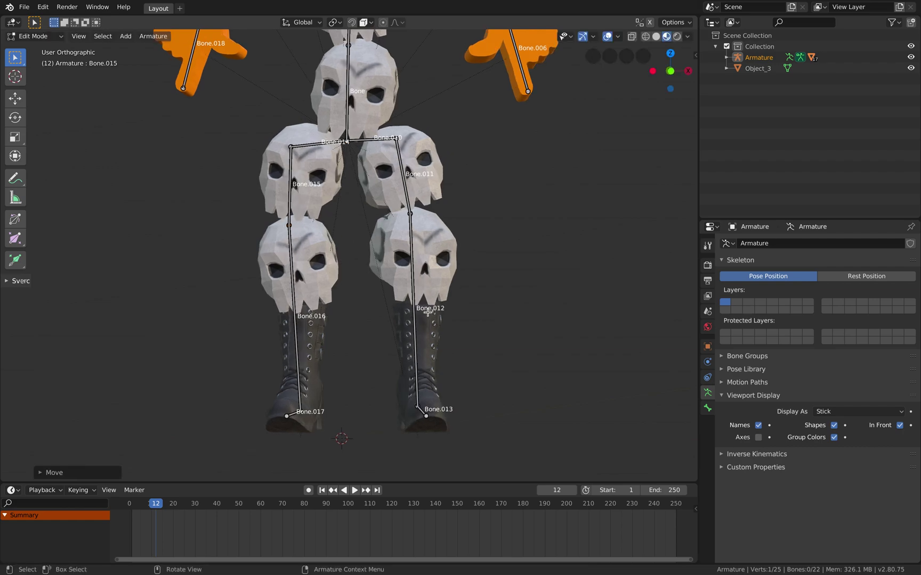
Select both ankle joints at the lower ends of Bone.012 and Bone.016 and raise them slightly along the Z axis.
{"action": "middle_click_drag", "start_coordinate": [392, 384], "coordinate": [376, 400]}
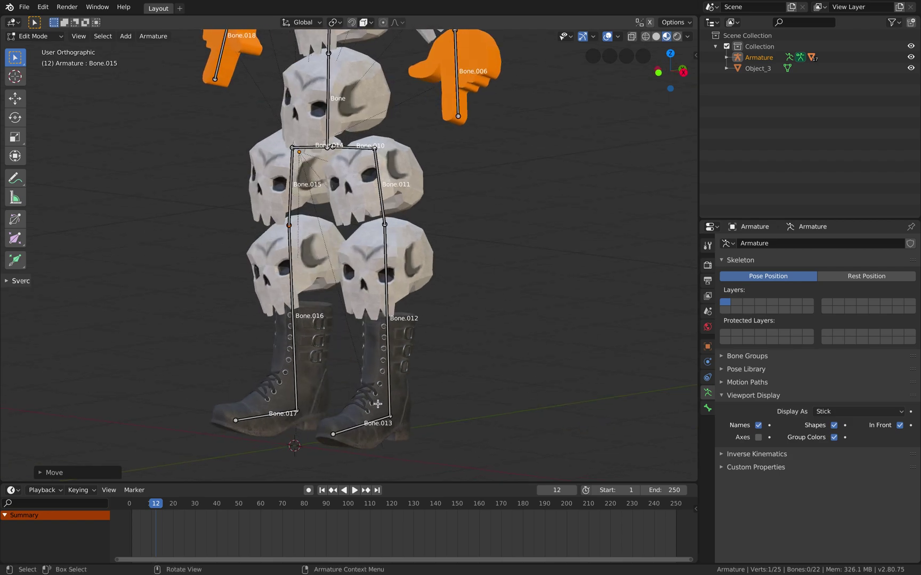
{"action": "left_click", "coordinate": [383, 415]}
{"action": "left_click", "coordinate": [302, 413], "text": "shift"}
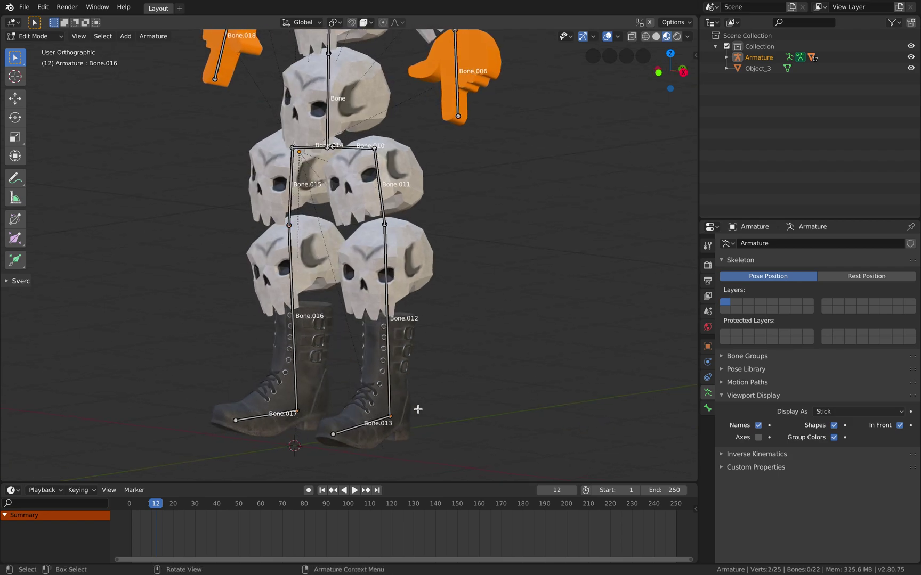
{"action": "key", "text": "g"}
{"action": "key", "text": "z"}
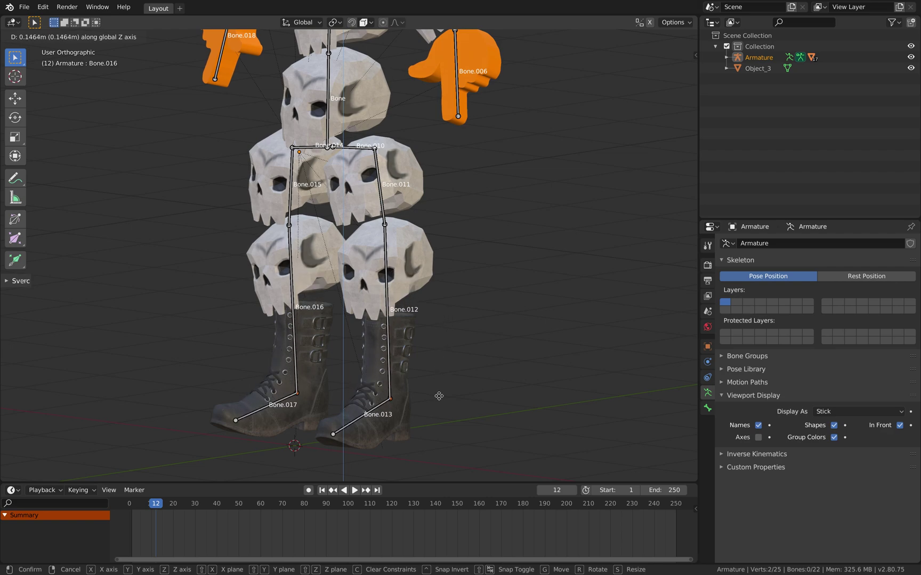
{"action": "left_click", "coordinate": [438, 397]}
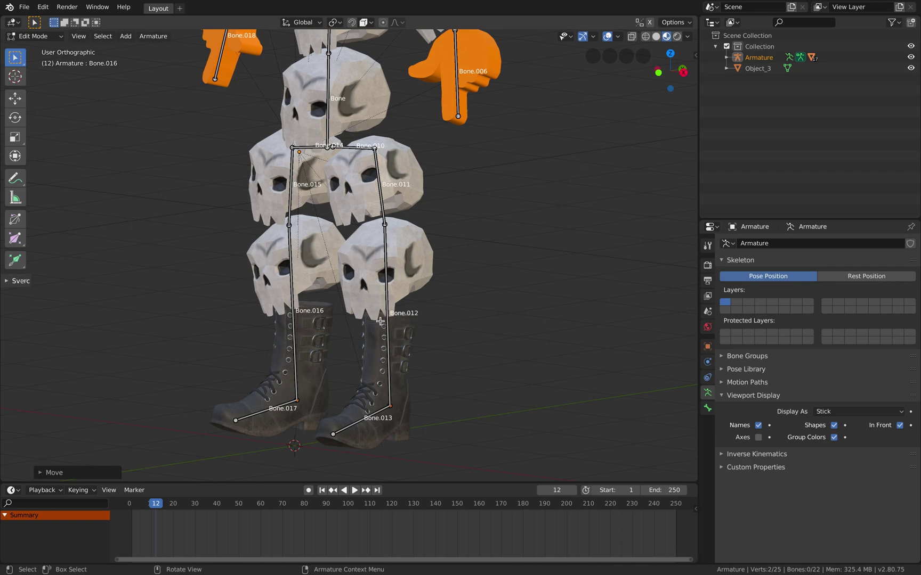
{"action": "middle_click_drag", "start_coordinate": [352, 322], "coordinate": [348, 275]}
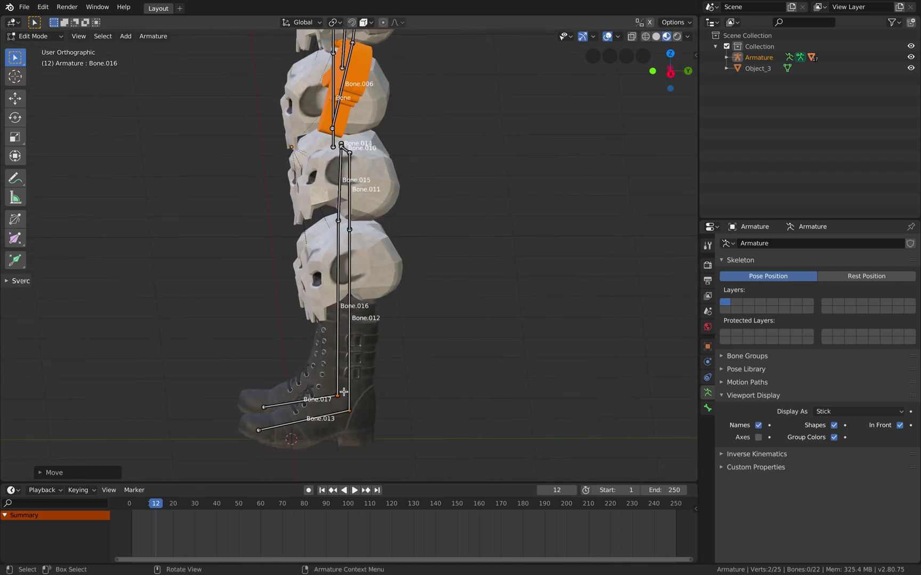
{"action": "middle_click_drag", "start_coordinate": [355, 355], "coordinate": [461, 309]}
Leave the armature's Edit Mode for Object Mode and show the whole character.
{"action": "key", "text": "ctrl+Tab"}
{"action": "left_click", "coordinate": [393, 260]}
{"action": "scroll", "coordinate": [429, 247], "scroll_direction": "down", "scroll_amount": 4}
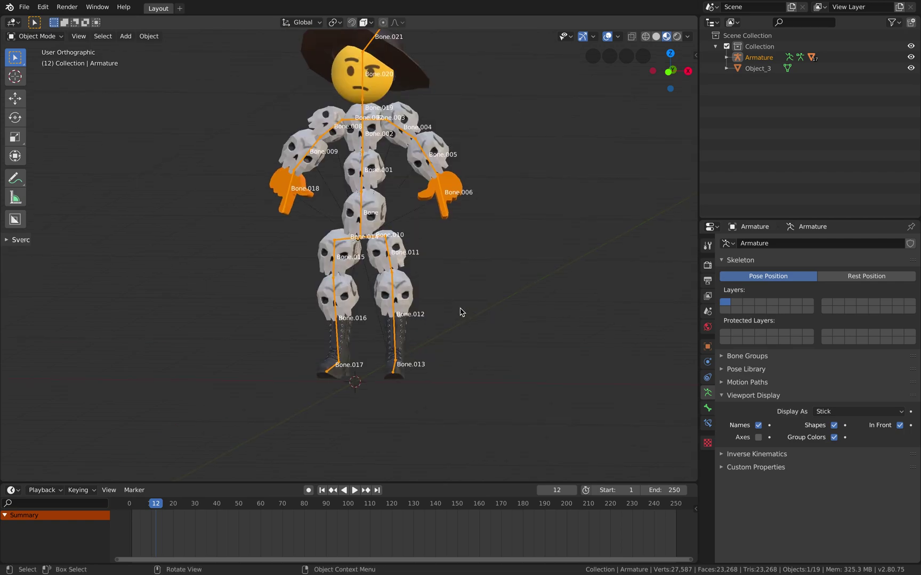